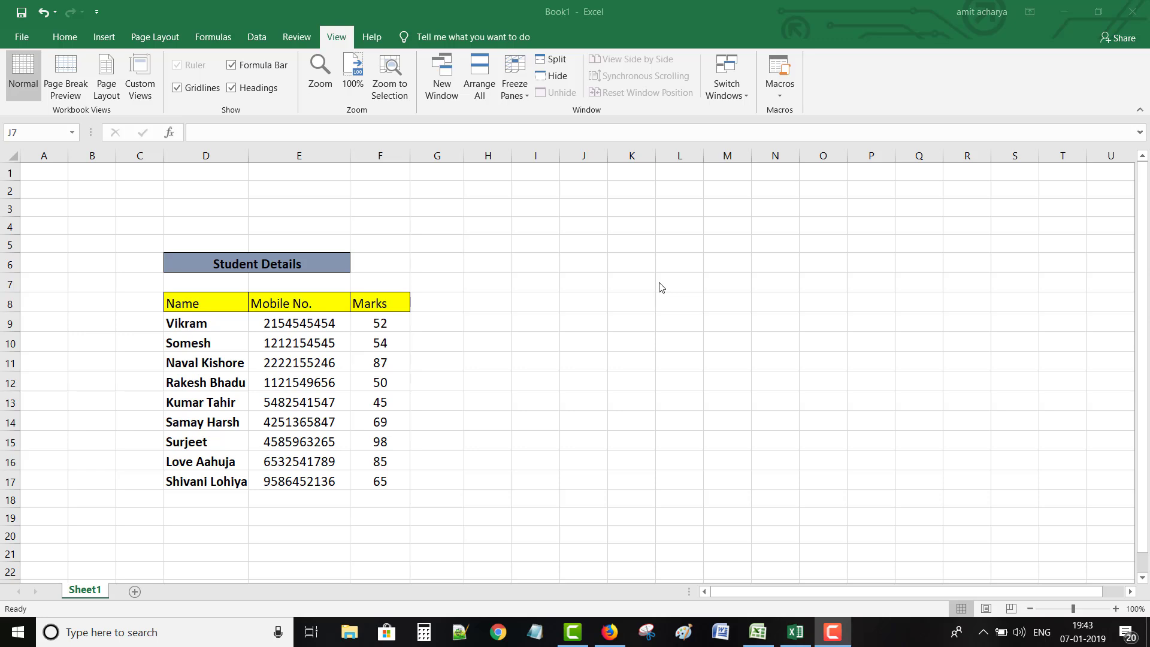
- Add a new blank worksheet to the workbook and return to Sheet1
{"action": "scroll", "coordinate": [661, 288], "scroll_direction": "down", "scroll_amount": 3}
{"action": "scroll", "coordinate": [661, 288], "scroll_direction": "up", "scroll_amount": 3}
{"action": "left_click", "coordinate": [767, 635]}
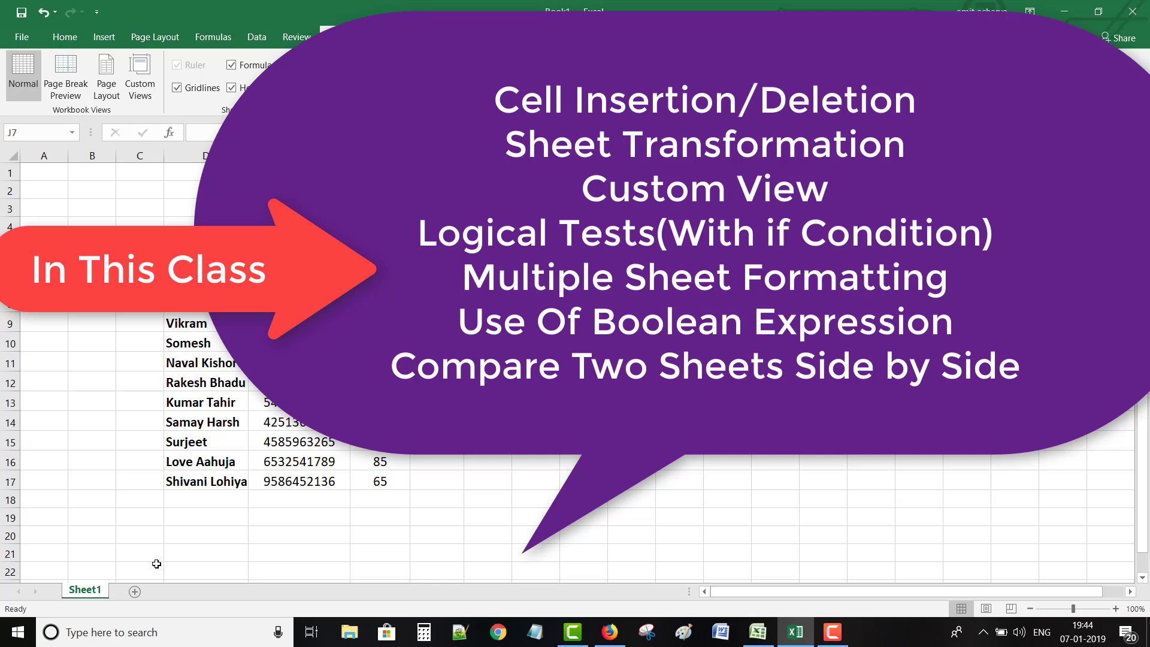
{"action": "left_click", "coordinate": [135, 591]}
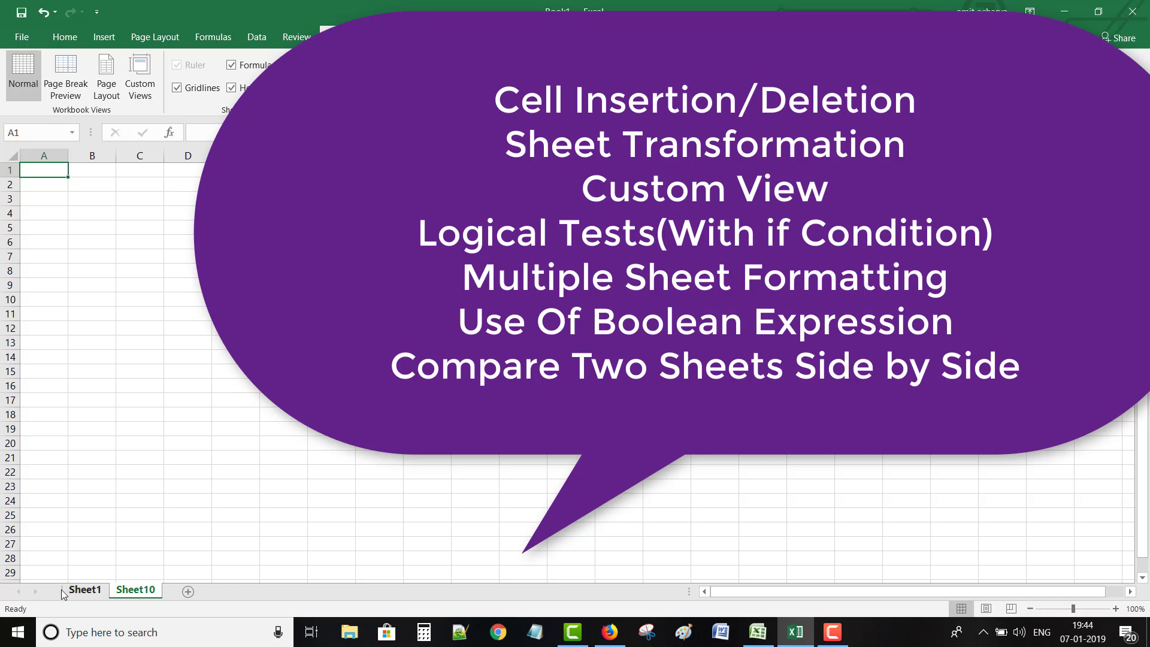
{"action": "left_click", "coordinate": [84, 590]}
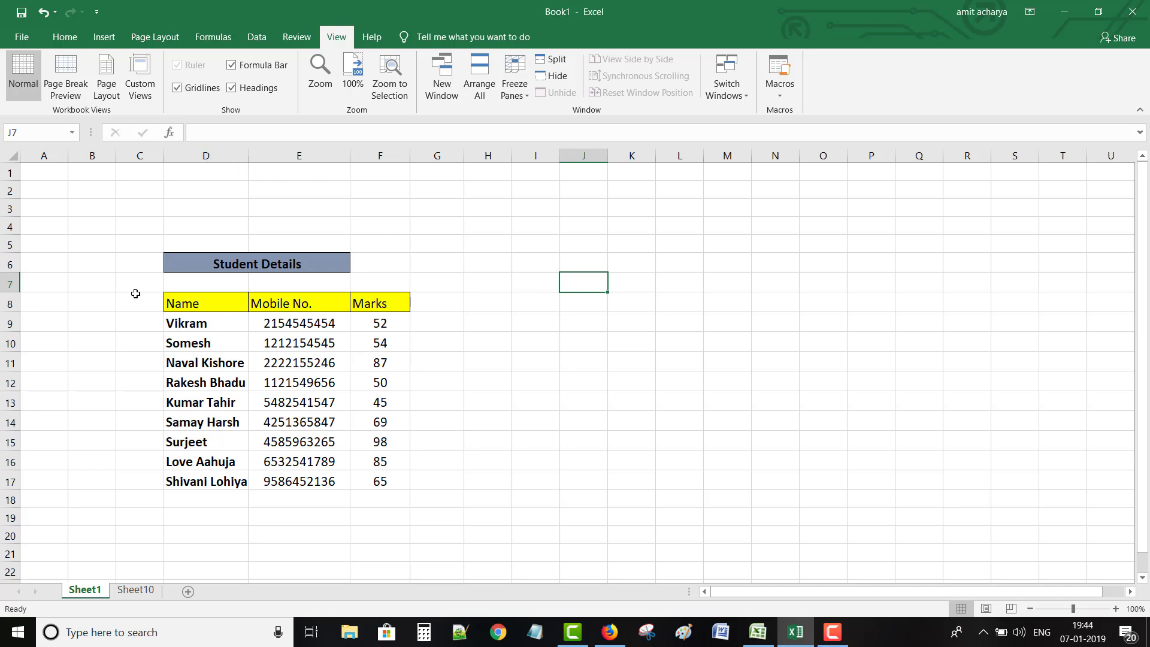
{"action": "left_click", "coordinate": [215, 264]}
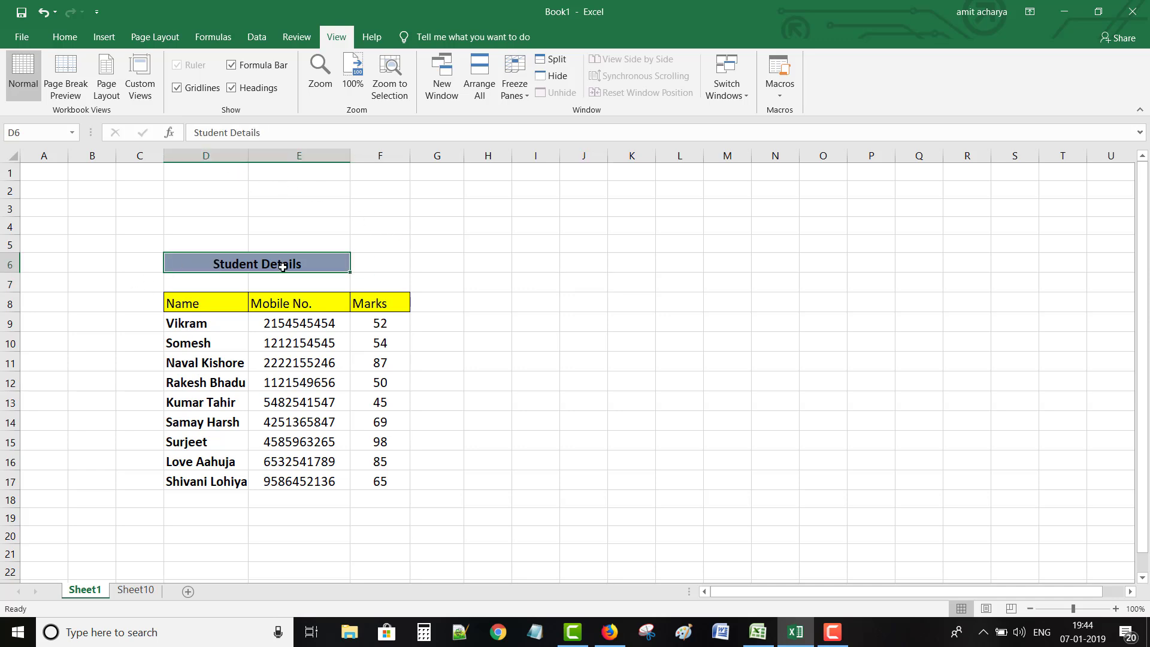
{"action": "left_click_drag", "start_coordinate": [192, 303], "coordinate": [383, 519]}
{"action": "left_click", "coordinate": [566, 375]}
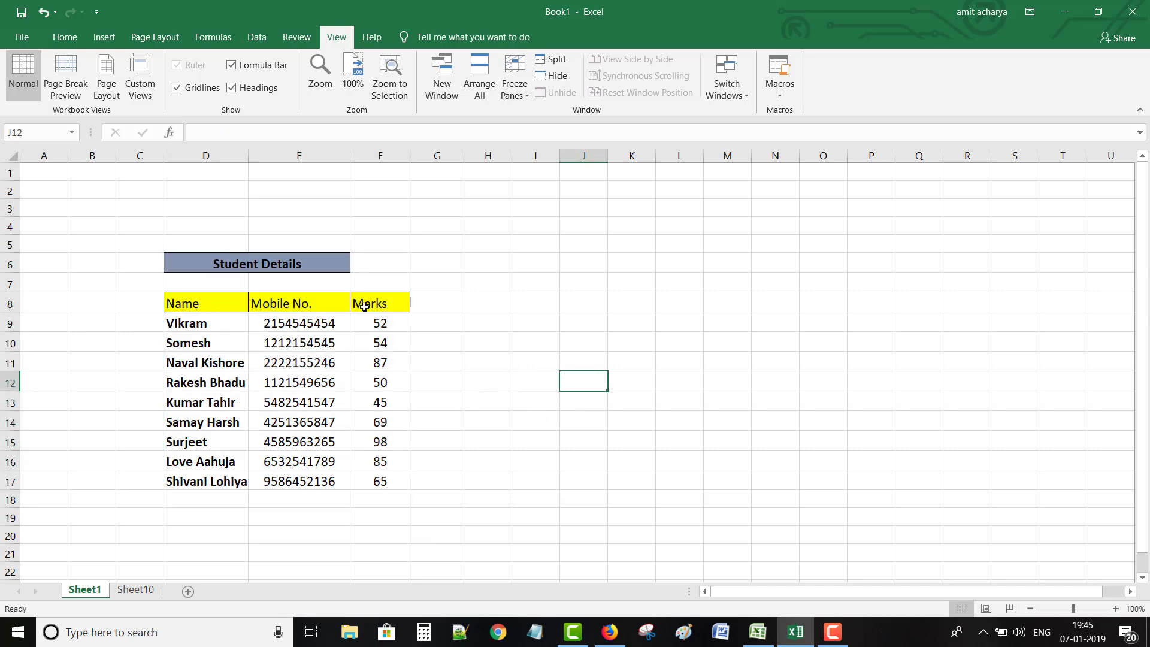
{"action": "left_click", "coordinate": [470, 285]}
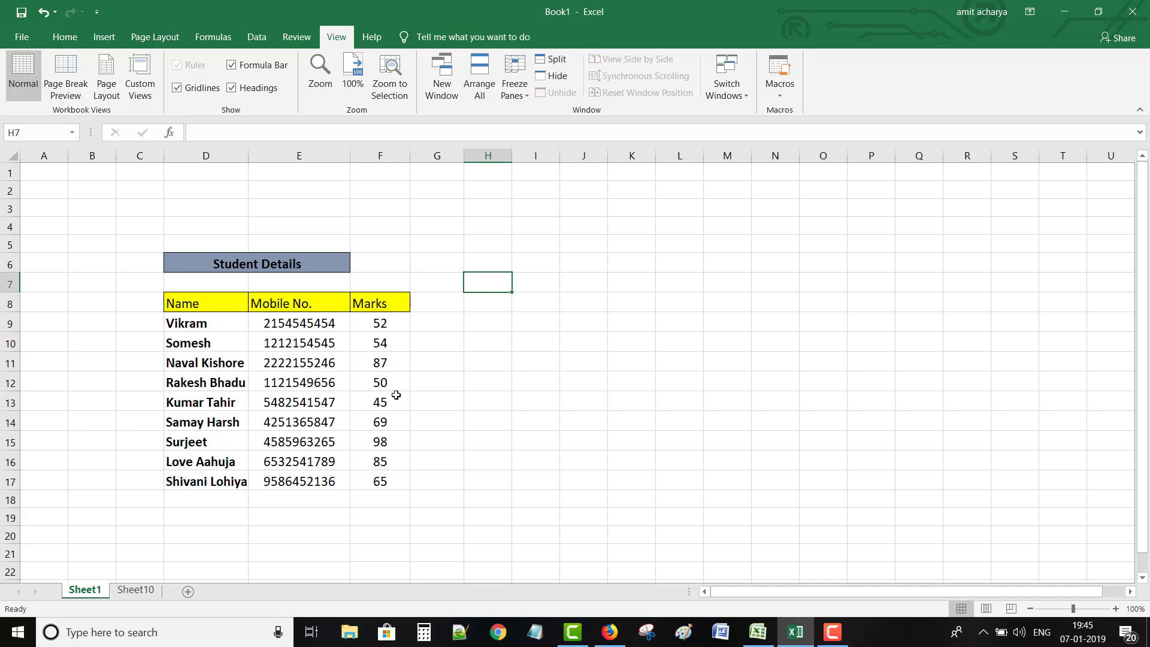
{"action": "right_click", "coordinate": [380, 303]}
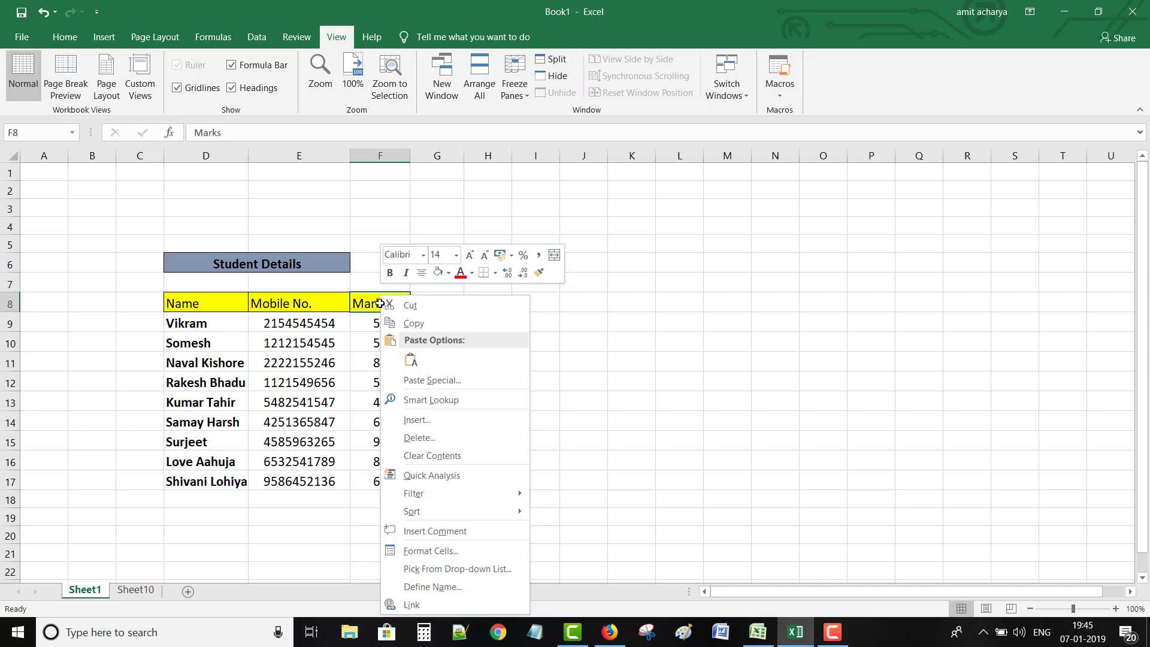
{"action": "left_click", "coordinate": [575, 305]}
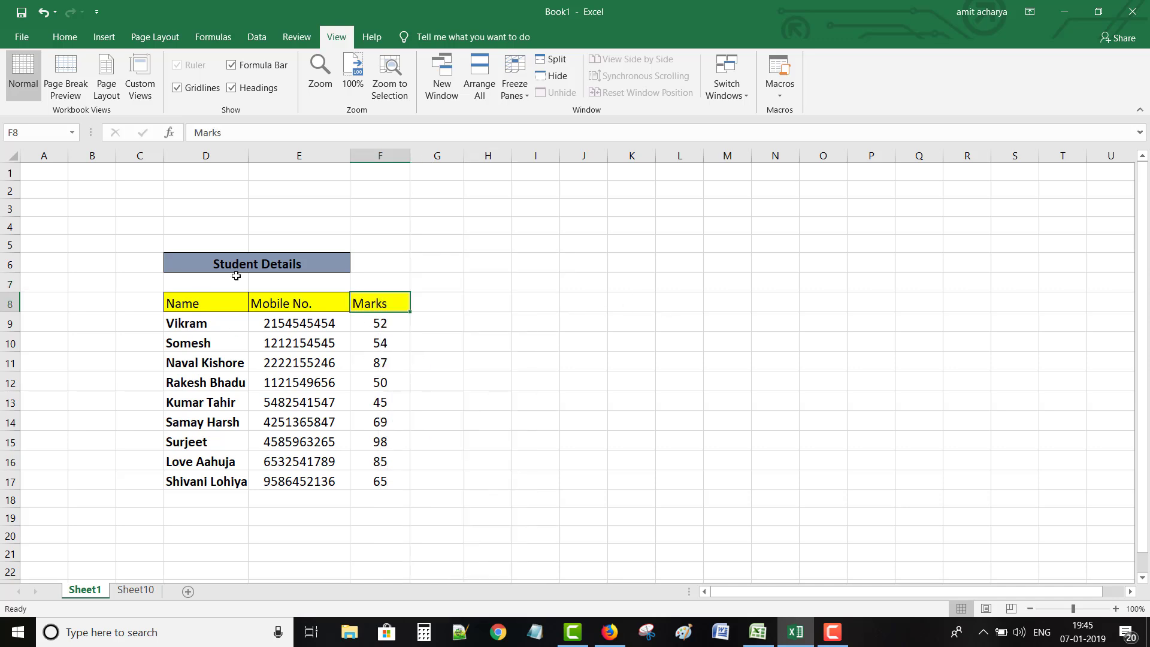
- Try inserting a cell at the Marks header in F8 with cells shifted right, and undo it
{"action": "right_click", "coordinate": [378, 301]}
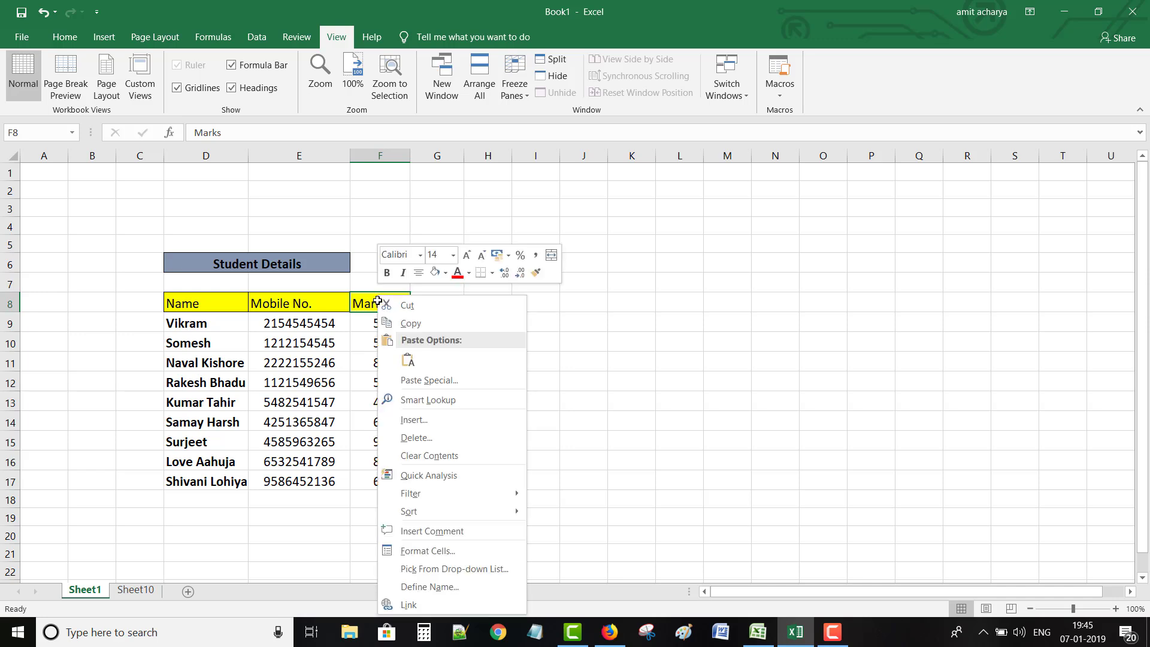
{"action": "right_click", "coordinate": [370, 302]}
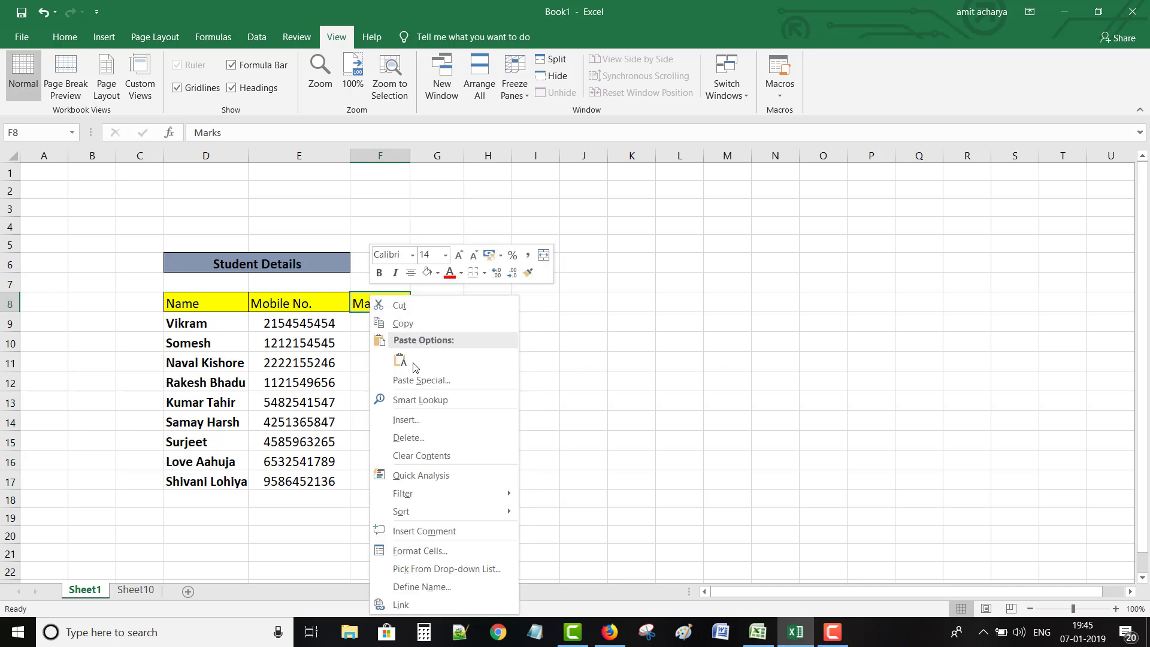
{"action": "left_click", "coordinate": [412, 420]}
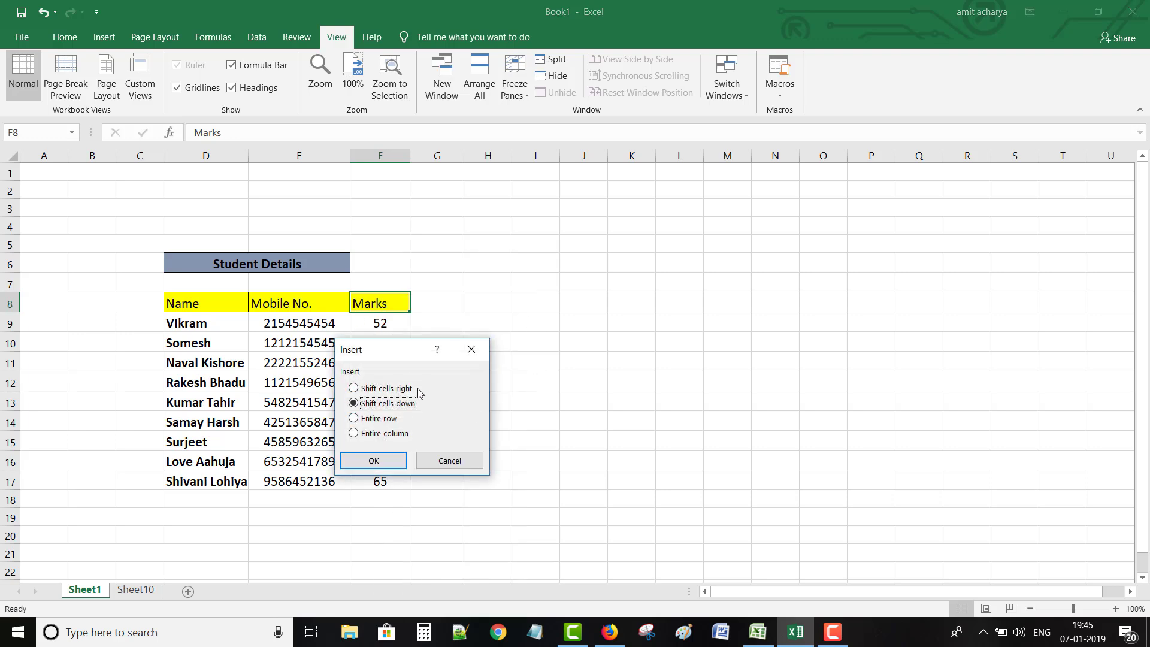
{"action": "left_click", "coordinate": [379, 391]}
{"action": "left_click", "coordinate": [382, 460]}
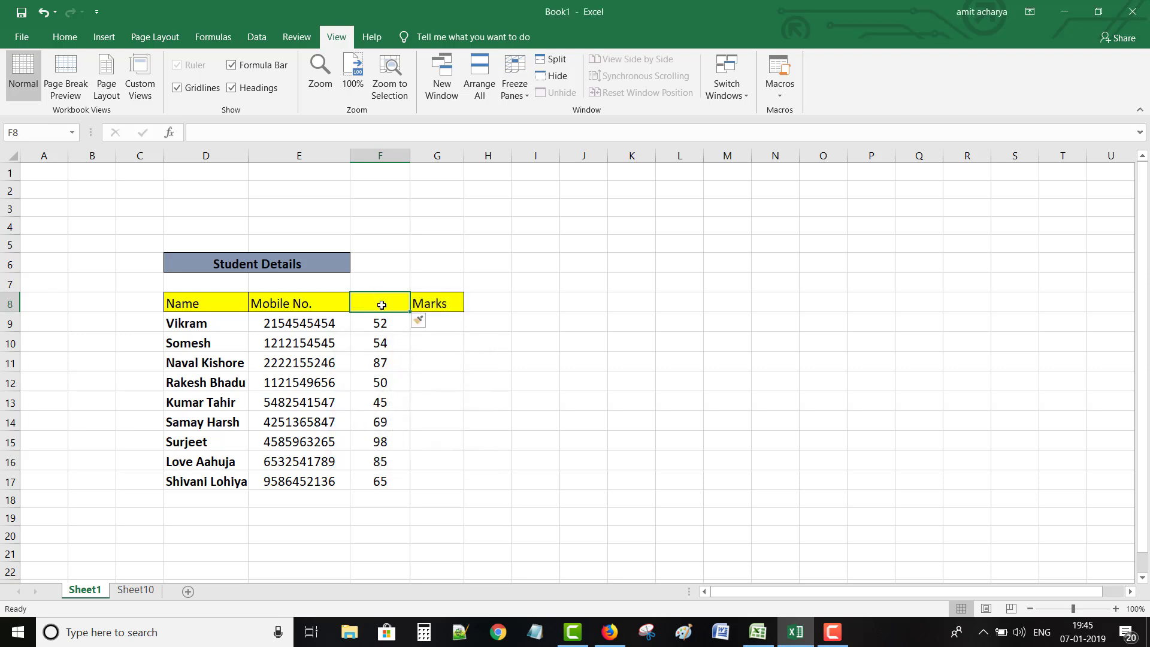
{"action": "key", "text": "ctrl+z"}
- Try inserting a cell at the Marks header in F8 with cells shifted down, and undo it
{"action": "right_click", "coordinate": [383, 305]}
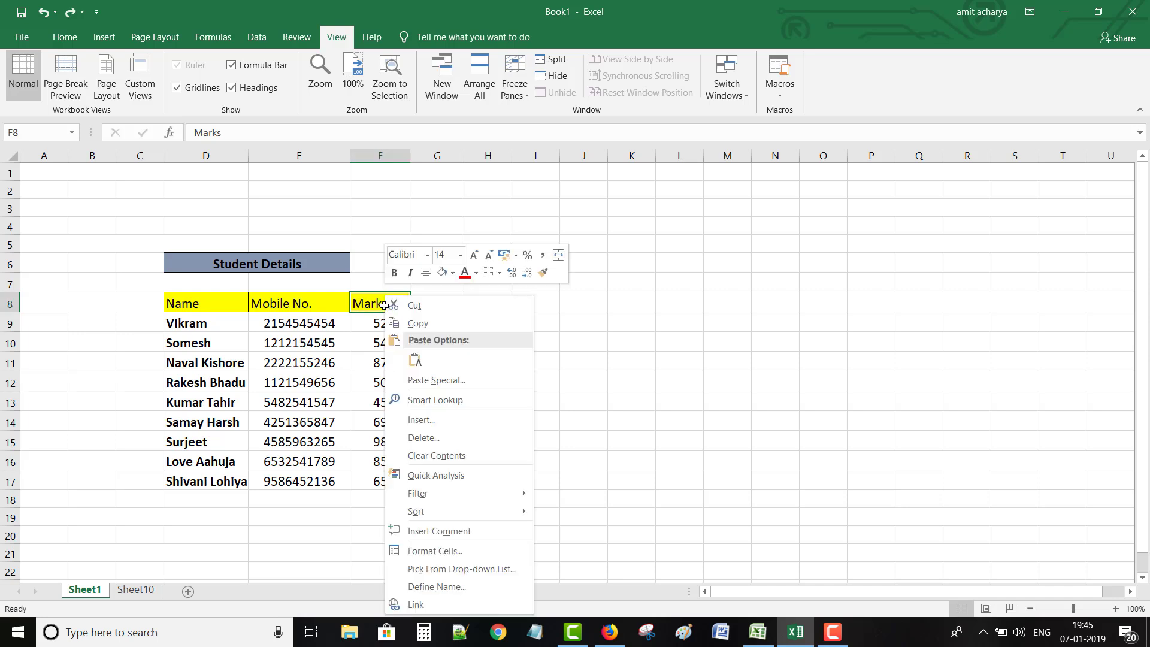
{"action": "left_click", "coordinate": [436, 420]}
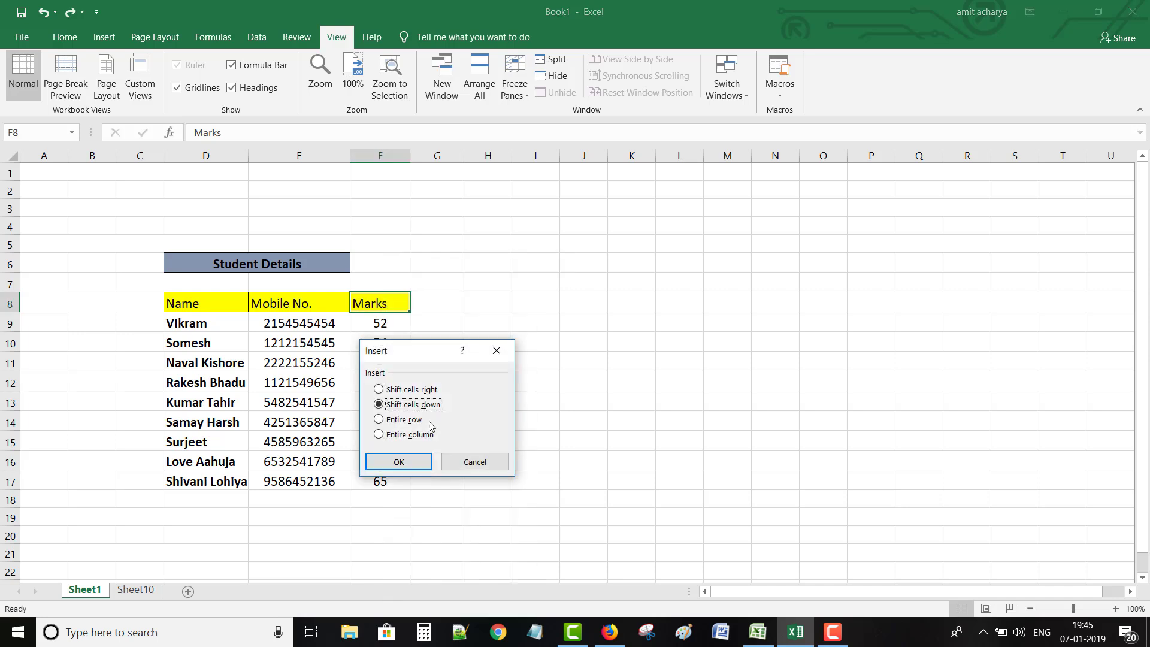
{"action": "left_click", "coordinate": [399, 462]}
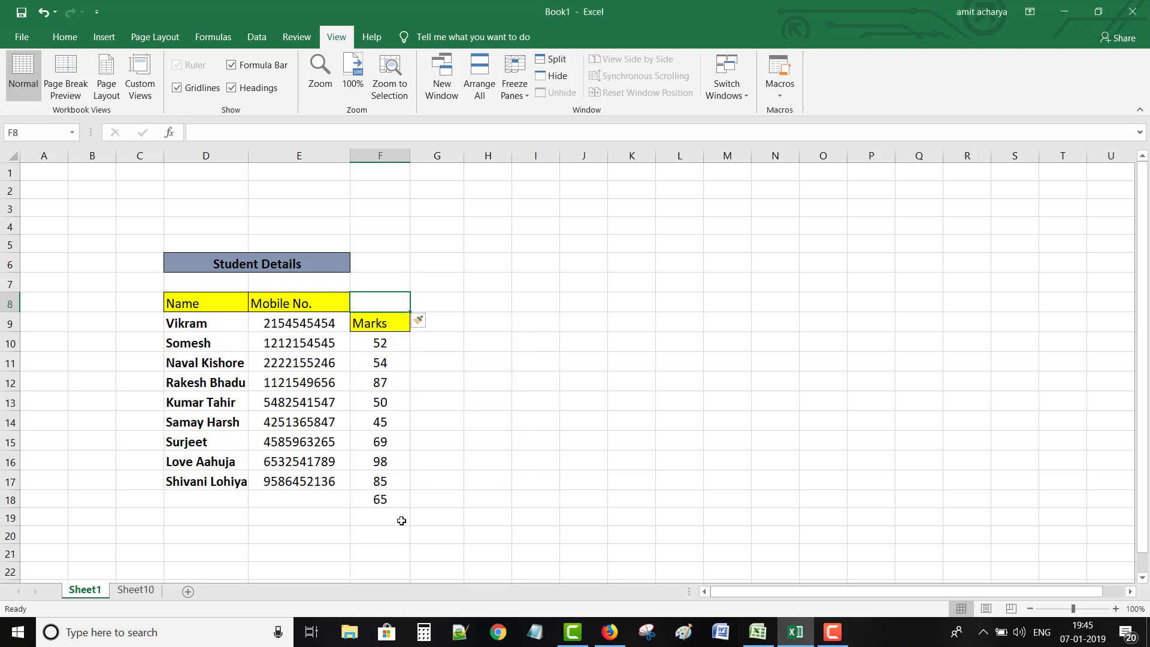
{"action": "key", "text": "ctrl+z"}
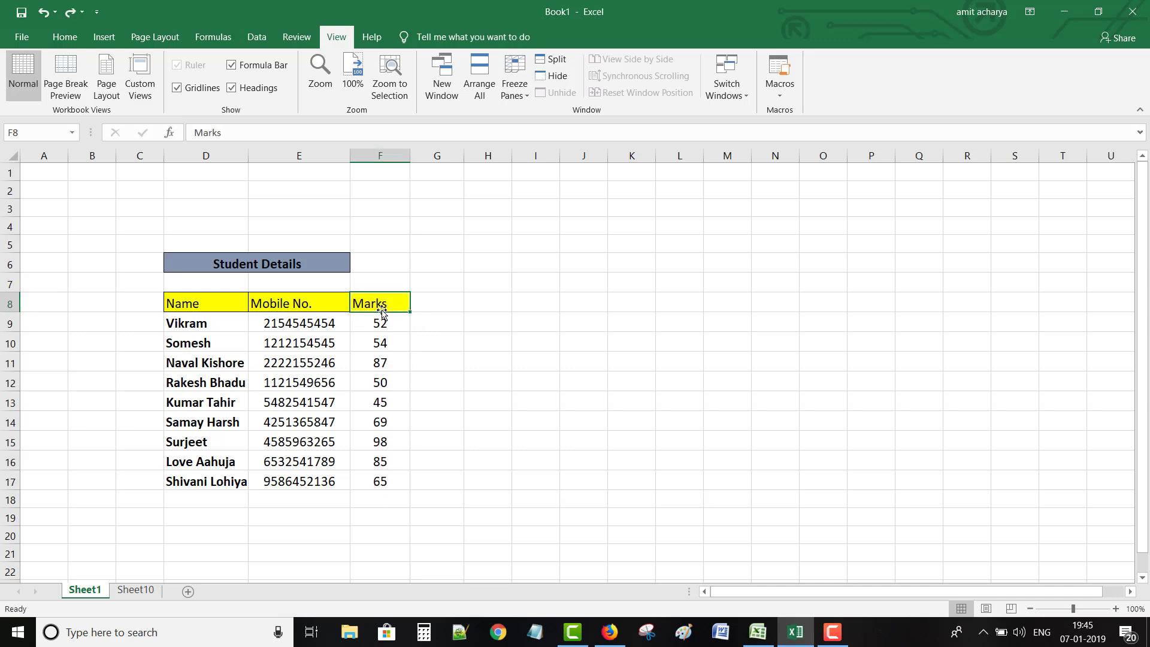
- Try inserting an entire row above the table's header row 8, and undo it
{"action": "right_click", "coordinate": [382, 299]}
{"action": "left_click", "coordinate": [437, 425]}
{"action": "left_click", "coordinate": [400, 419]}
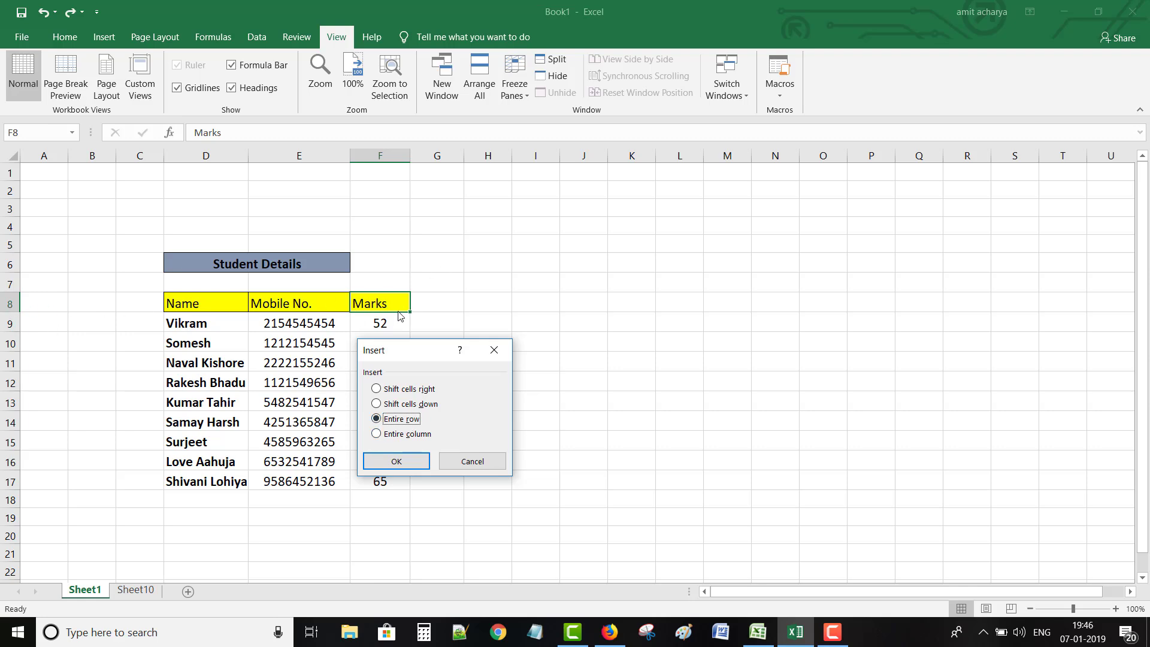
{"action": "left_click", "coordinate": [390, 461]}
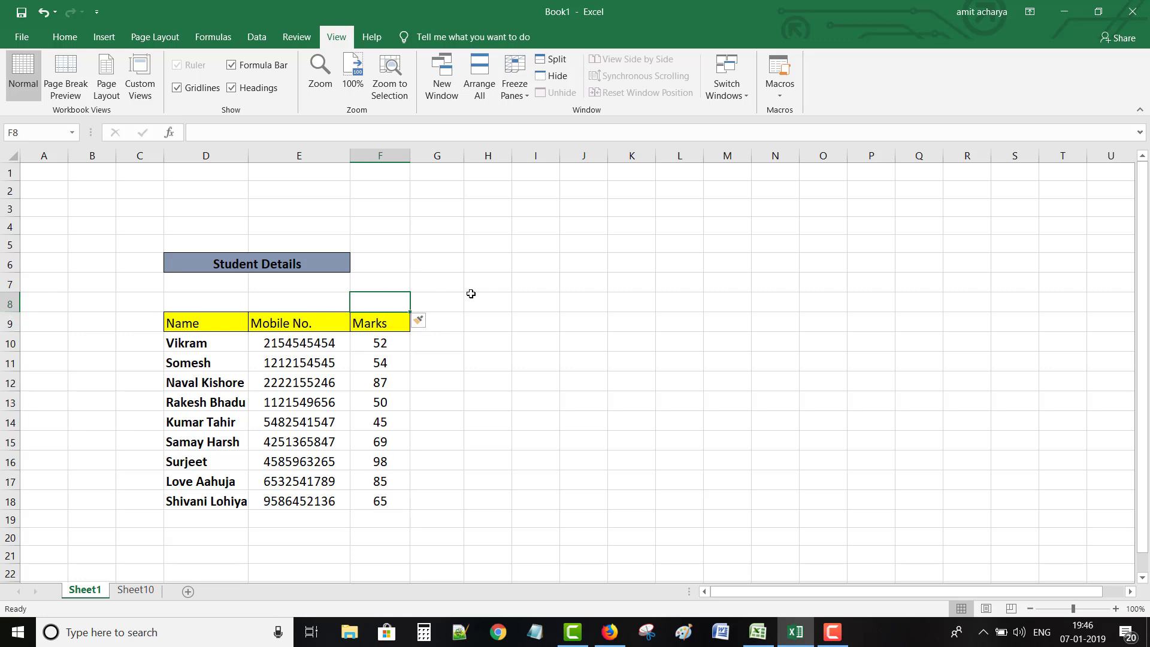
{"action": "key", "text": "ctrl+z"}
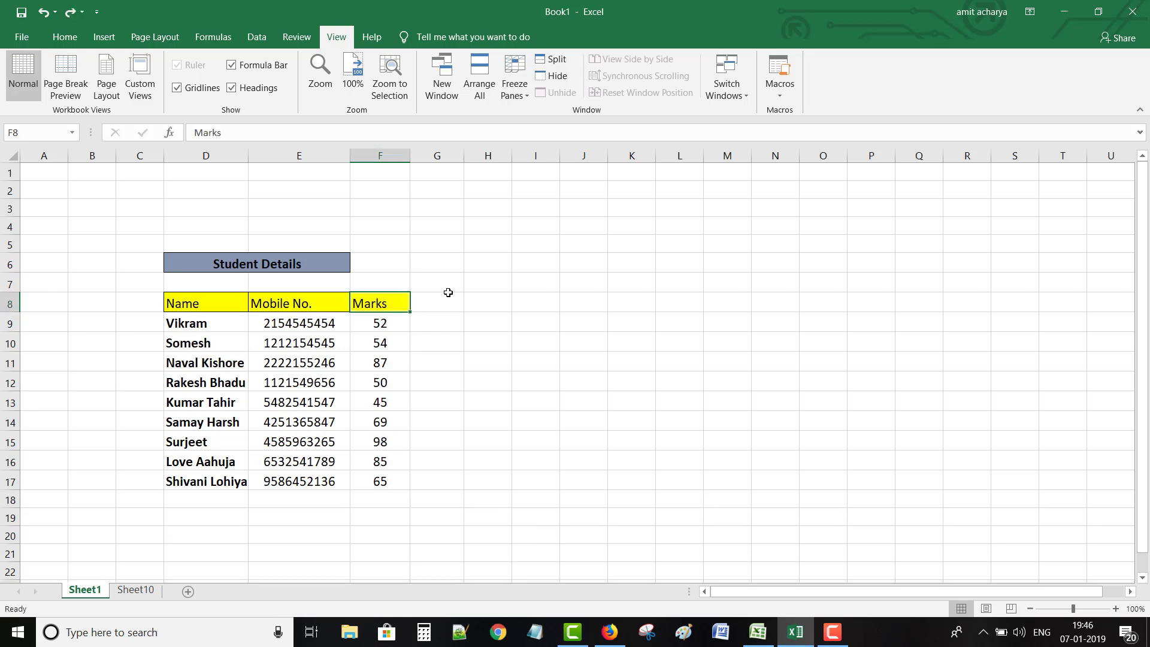
- Insert an entire column between the Mobile No. and Marks columns, starting from cell F8
{"action": "right_click", "coordinate": [391, 307]}
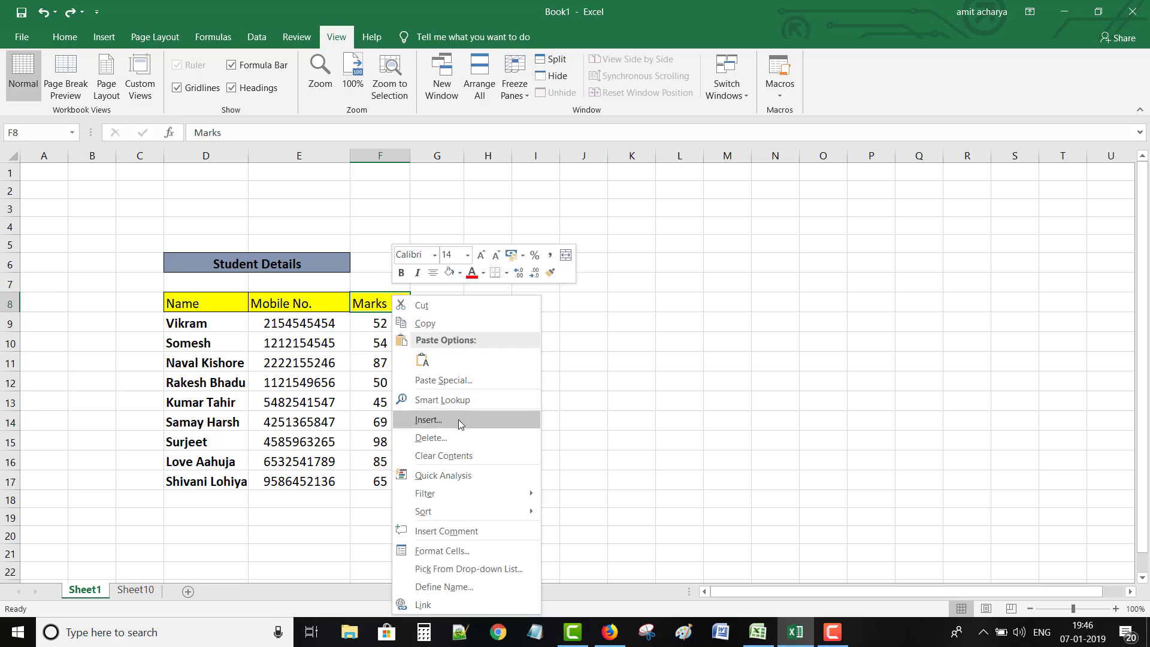
{"action": "left_click", "coordinate": [429, 420]}
{"action": "left_click", "coordinate": [429, 436]}
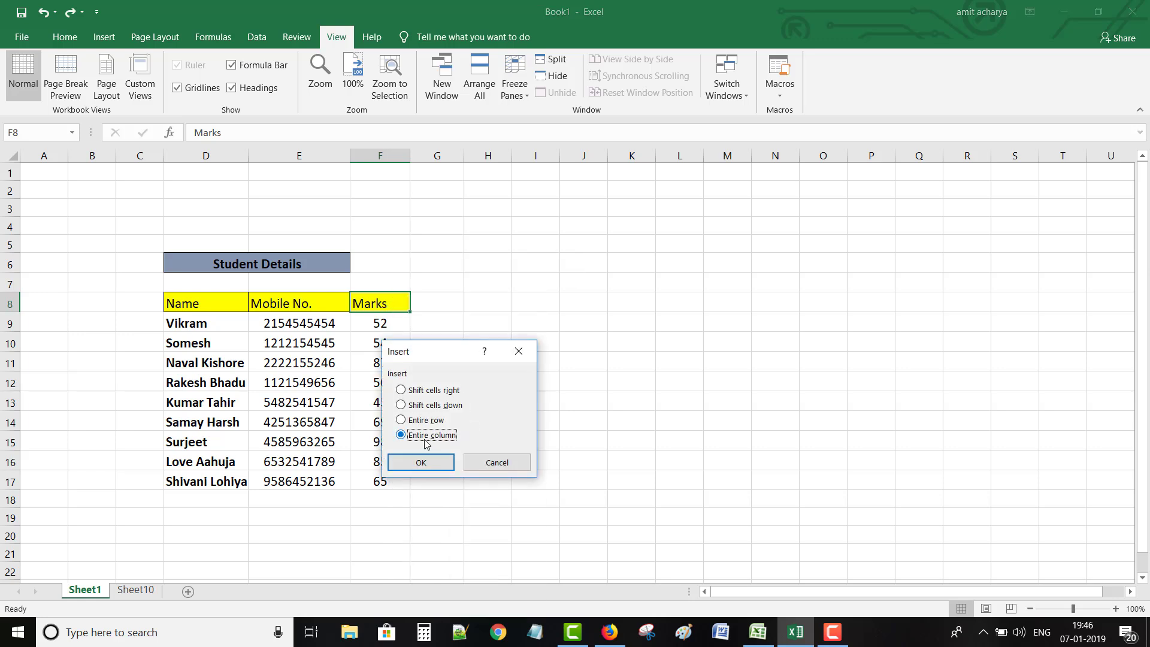
{"action": "left_click", "coordinate": [421, 463]}
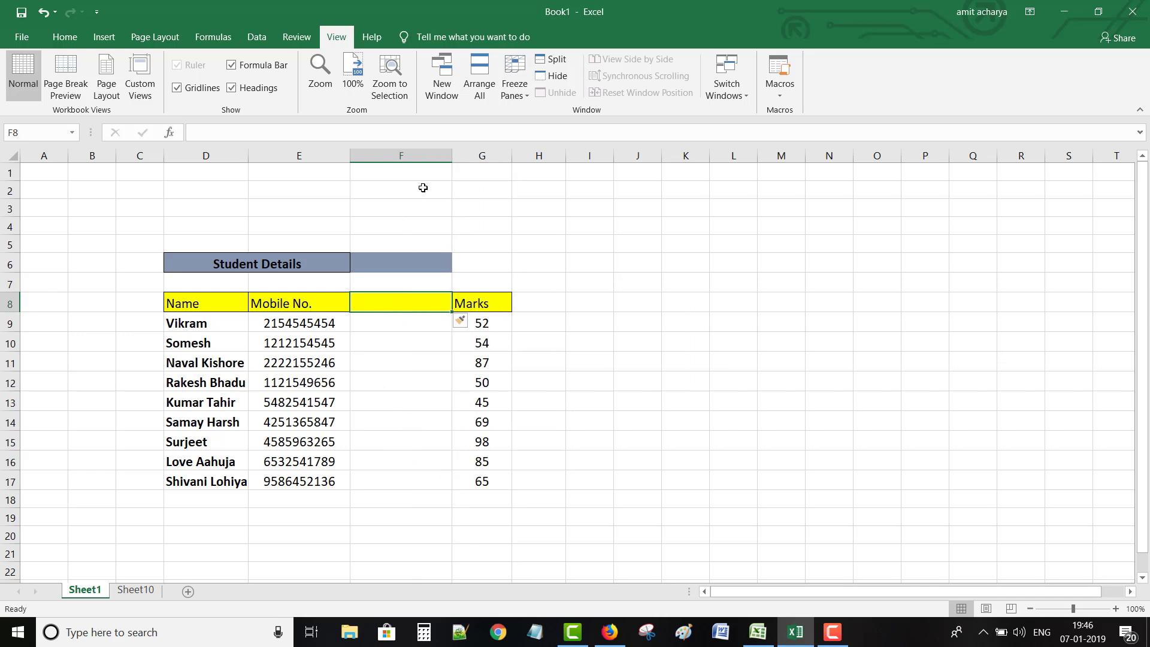
- Insert a second entire column before the Marks column, starting from cell G8
{"action": "right_click", "coordinate": [478, 298]}
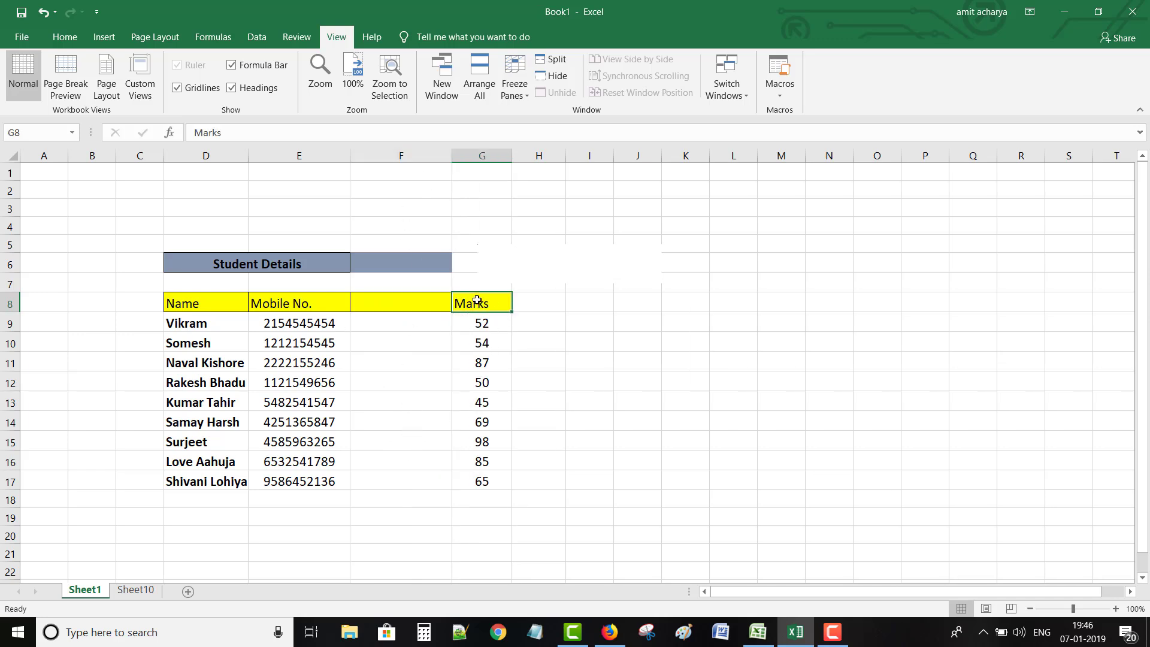
{"action": "left_click", "coordinate": [513, 420]}
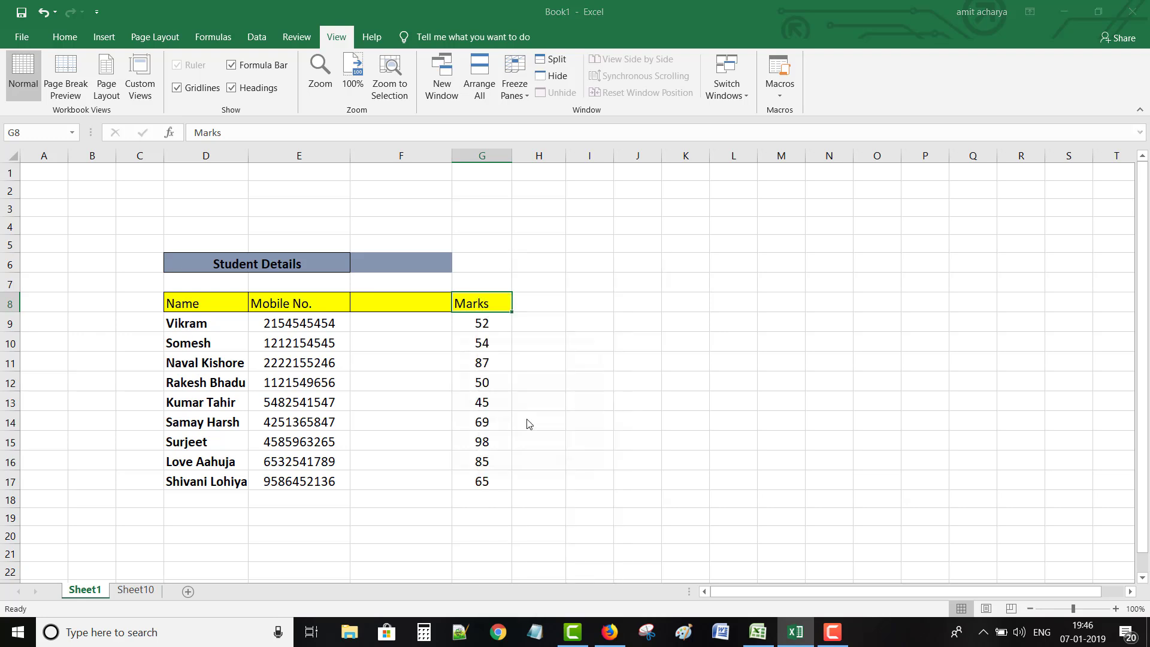
{"action": "left_click", "coordinate": [496, 434]}
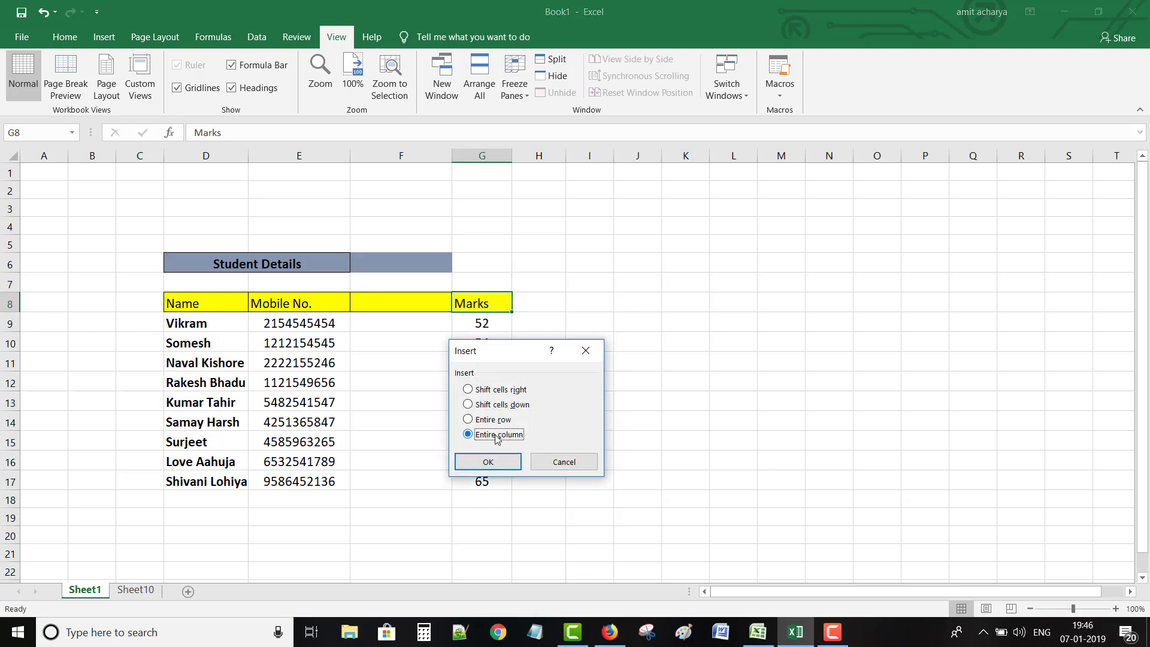
{"action": "left_click", "coordinate": [498, 465]}
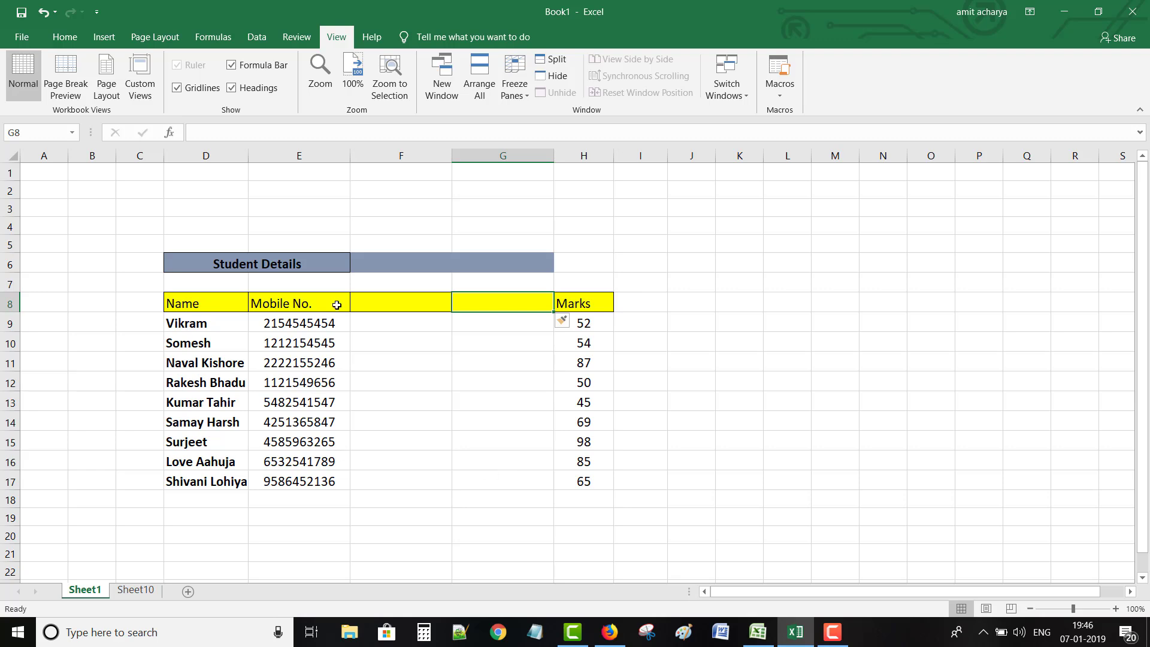
- Insert two more columns at once by selecting the blank columns F and G
{"action": "left_click", "coordinate": [396, 151]}
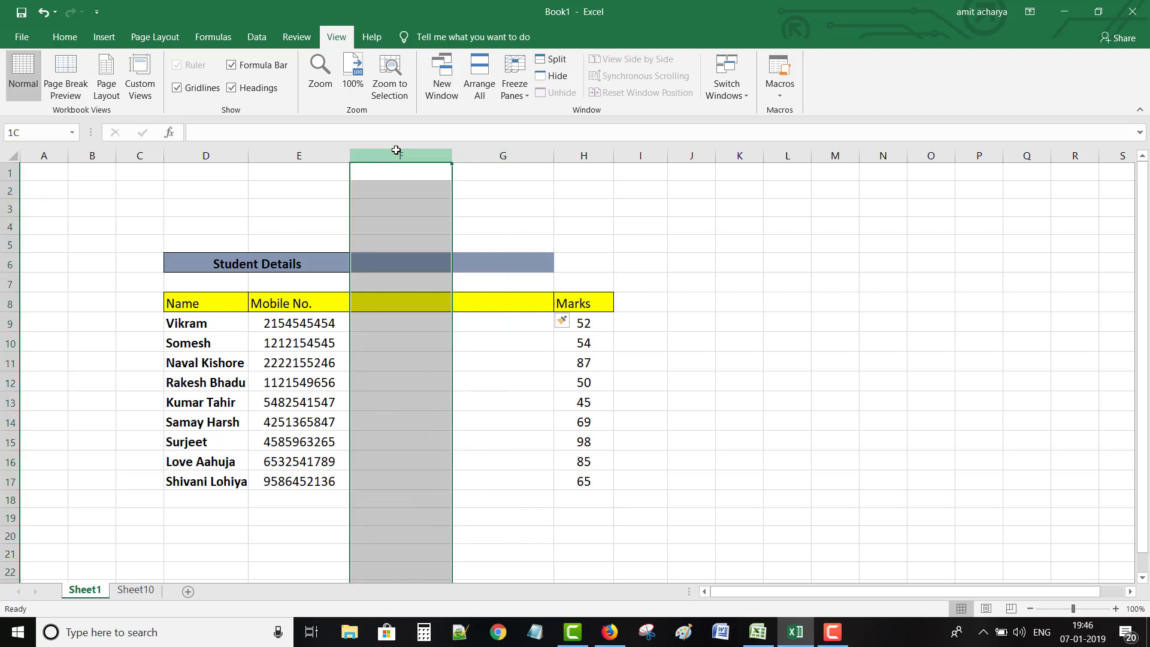
{"action": "left_click_drag", "start_coordinate": [406, 152], "coordinate": [493, 157]}
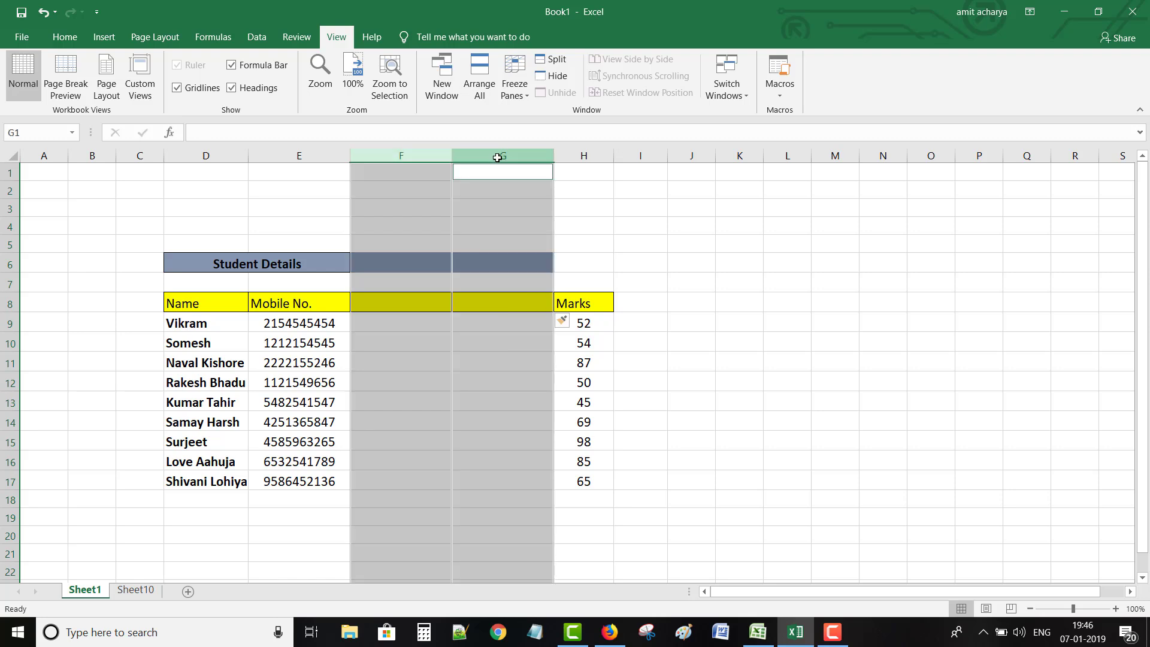
{"action": "right_click", "coordinate": [498, 158]}
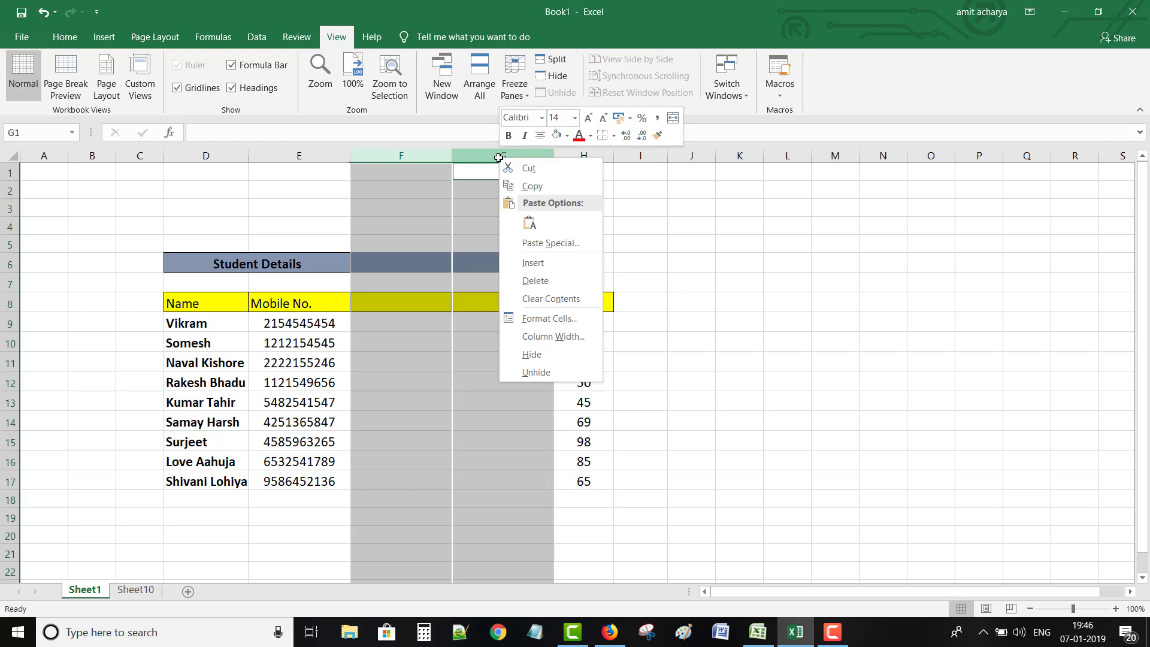
{"action": "left_click", "coordinate": [538, 259]}
{"action": "key", "text": "F4"}
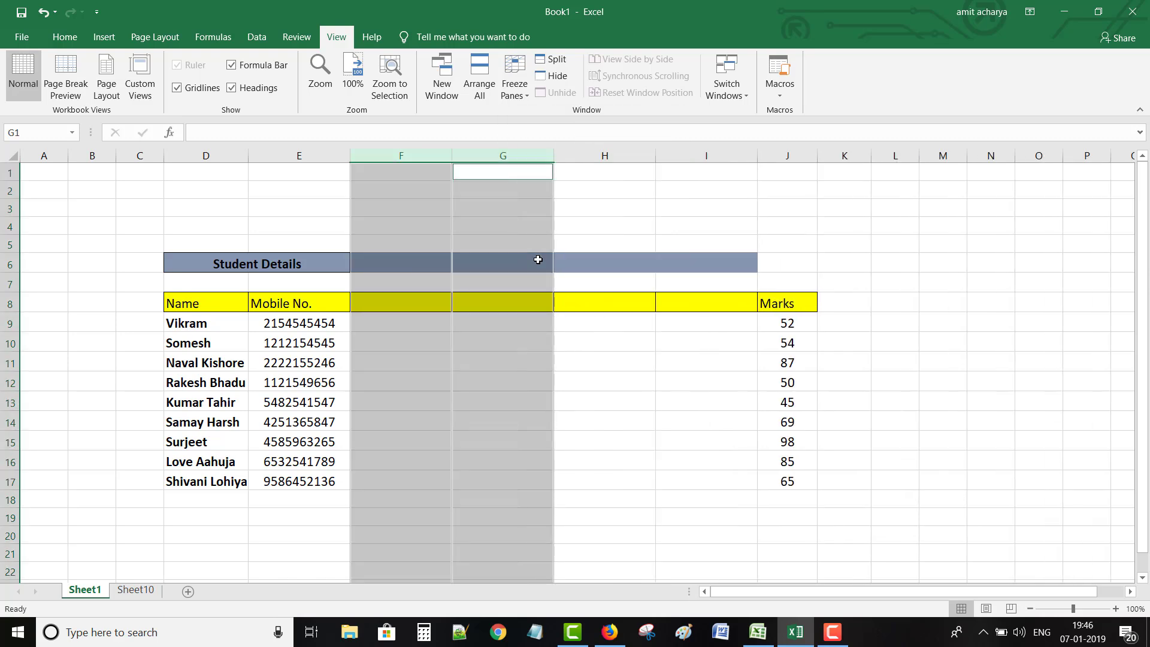
{"action": "left_click", "coordinate": [639, 200]}
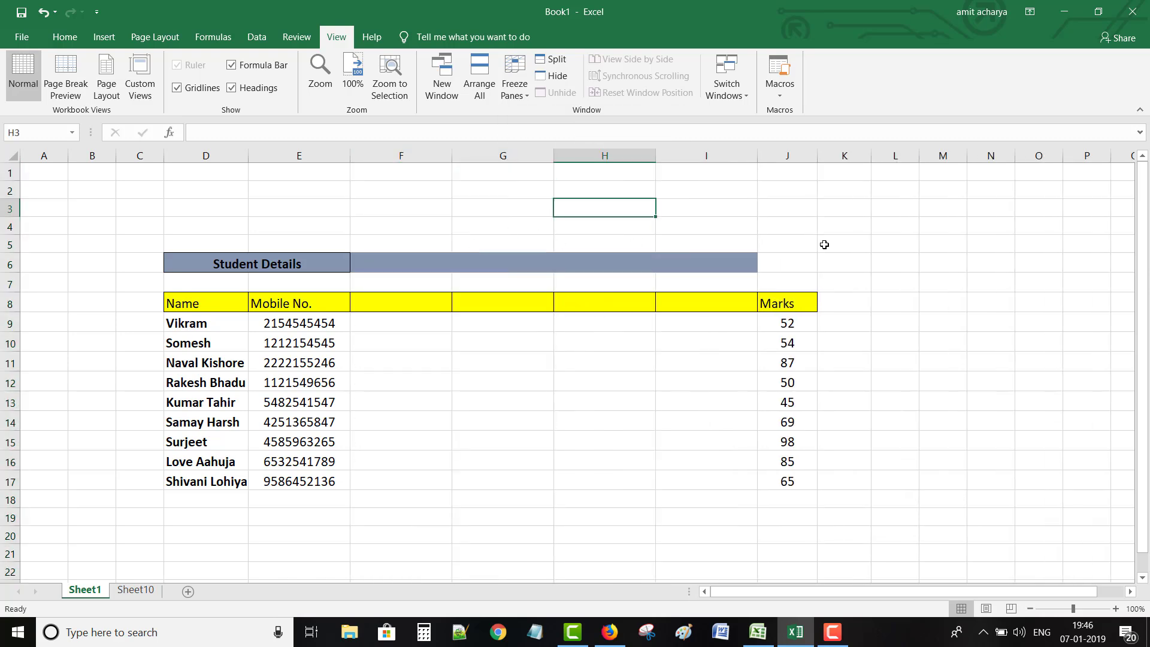
- Insert four more columns at once by selecting the blank columns F through I
{"action": "left_click", "coordinate": [402, 156]}
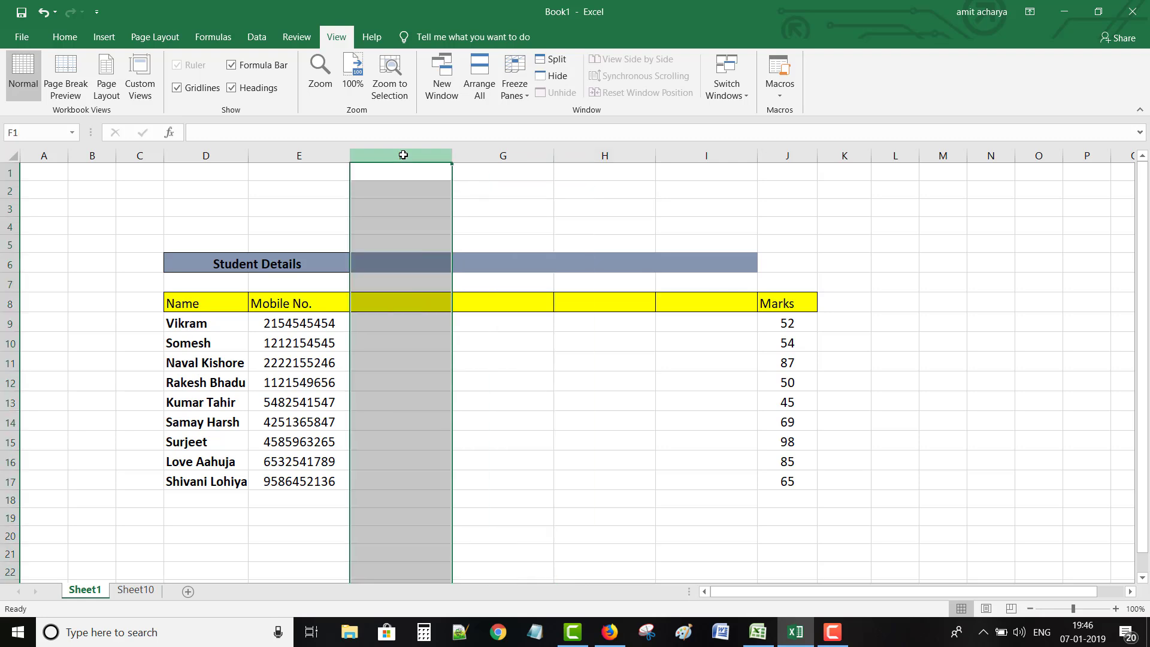
{"action": "left_click", "coordinate": [495, 156], "text": "ctrl"}
{"action": "left_click", "coordinate": [605, 155], "text": "ctrl"}
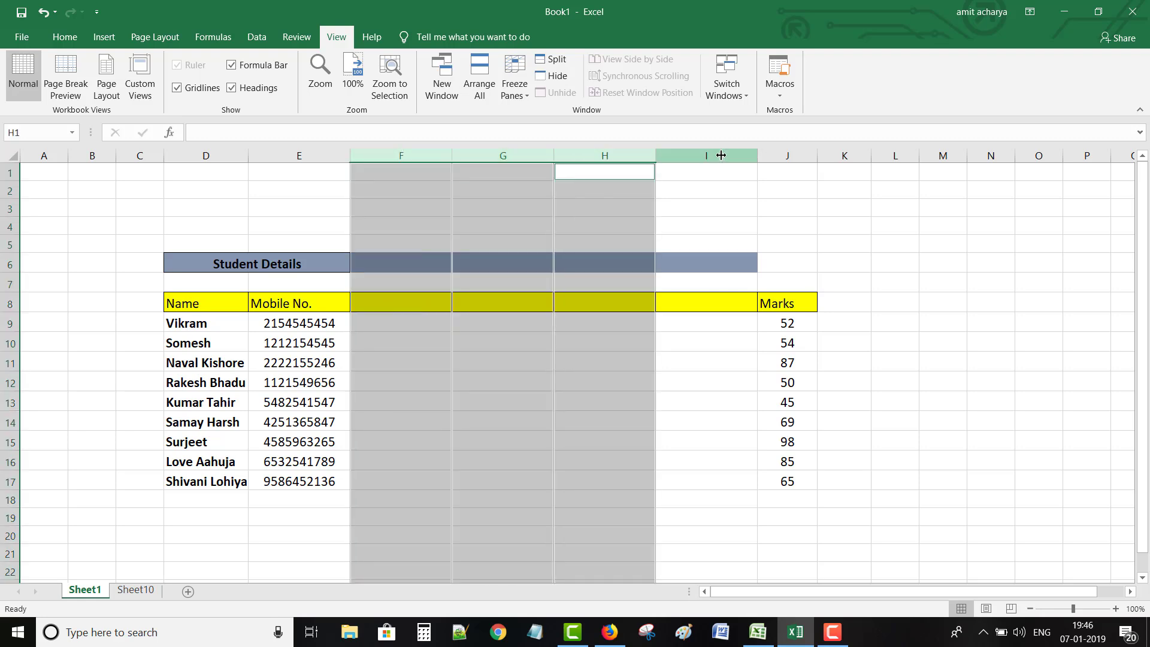
{"action": "left_click", "coordinate": [722, 155], "text": "ctrl"}
{"action": "right_click", "coordinate": [722, 155]}
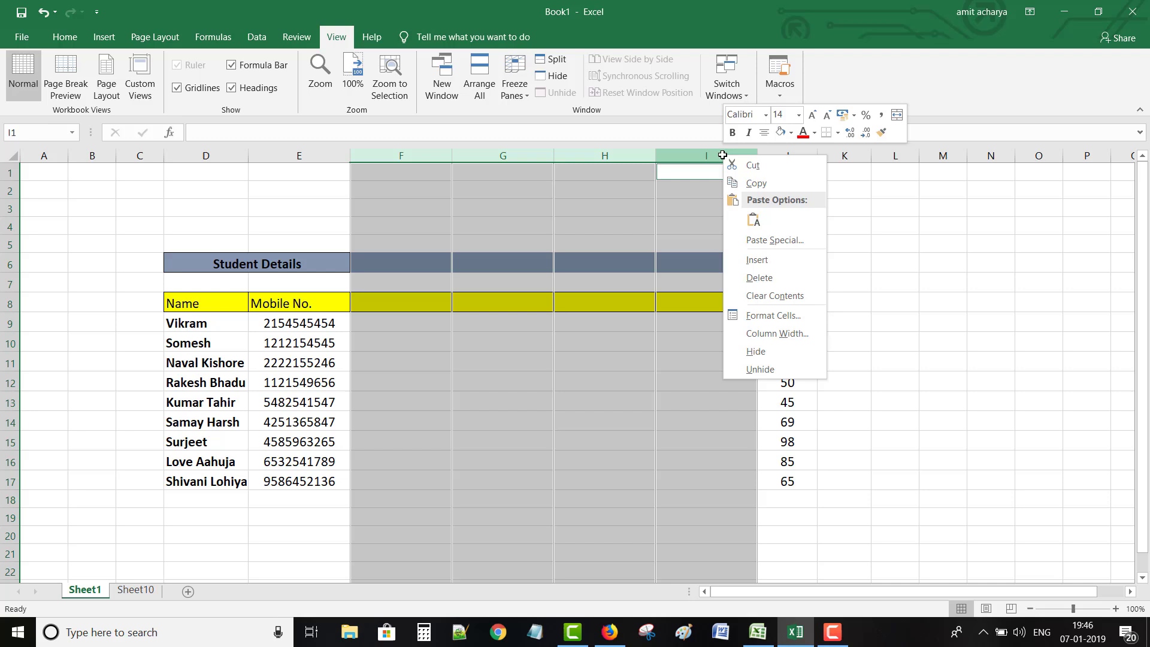
{"action": "left_click", "coordinate": [757, 258]}
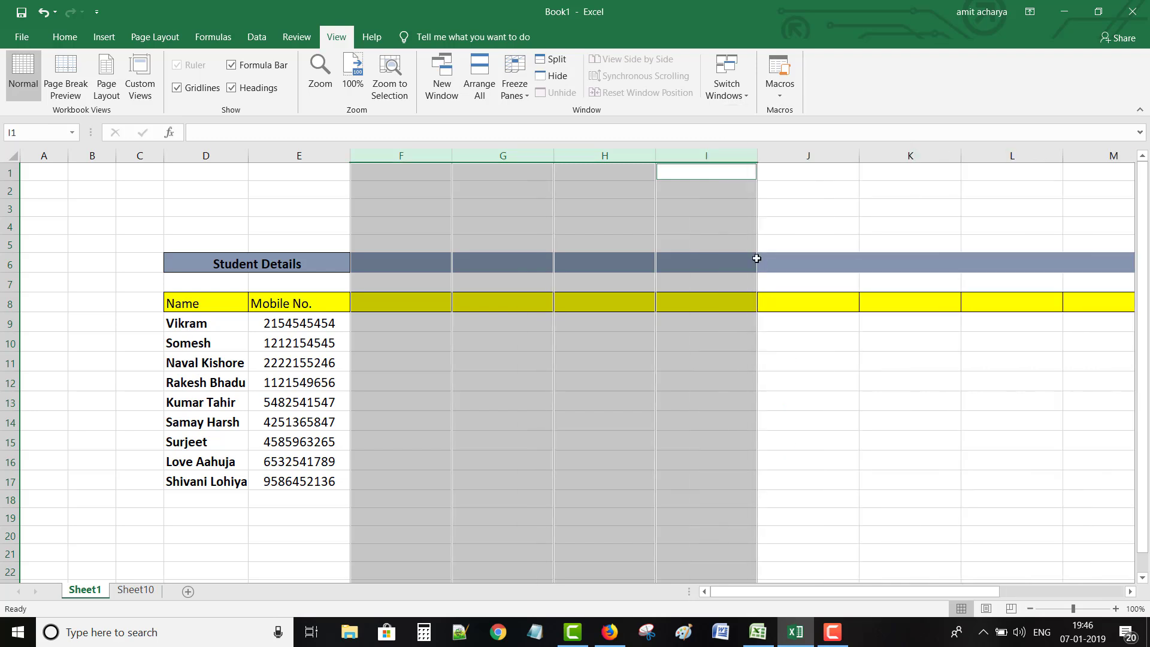
- Undo all the column insertions between the Mobile No. and Marks columns
{"action": "key", "text": "ctrl+z"}
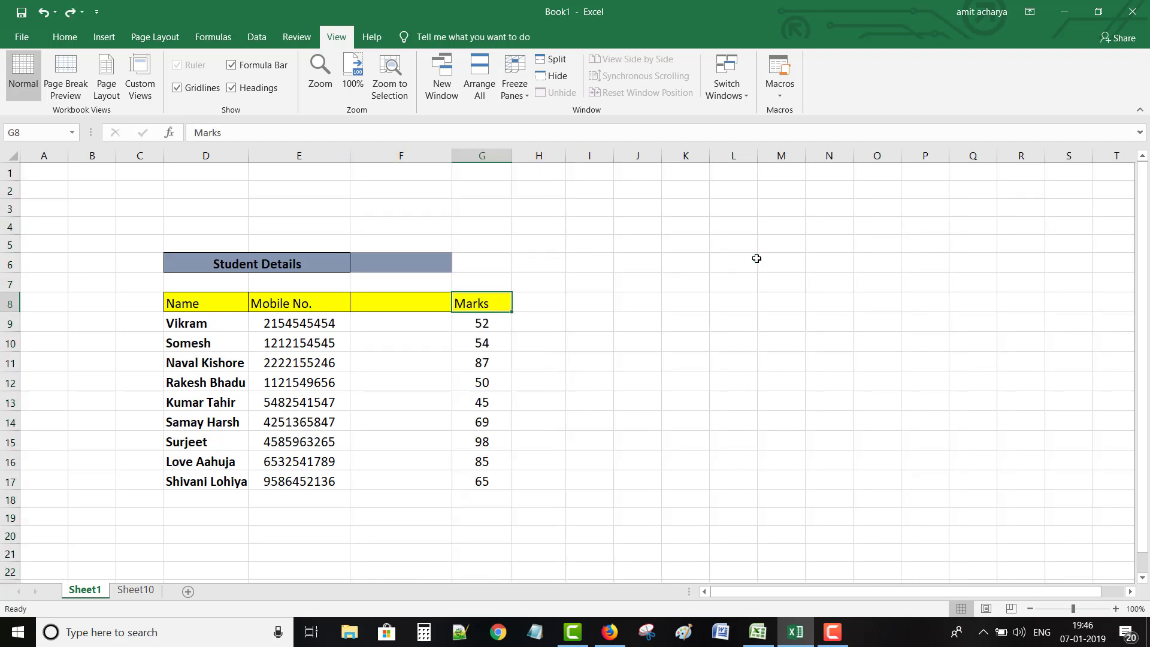
{"action": "key", "text": "ctrl+z"}
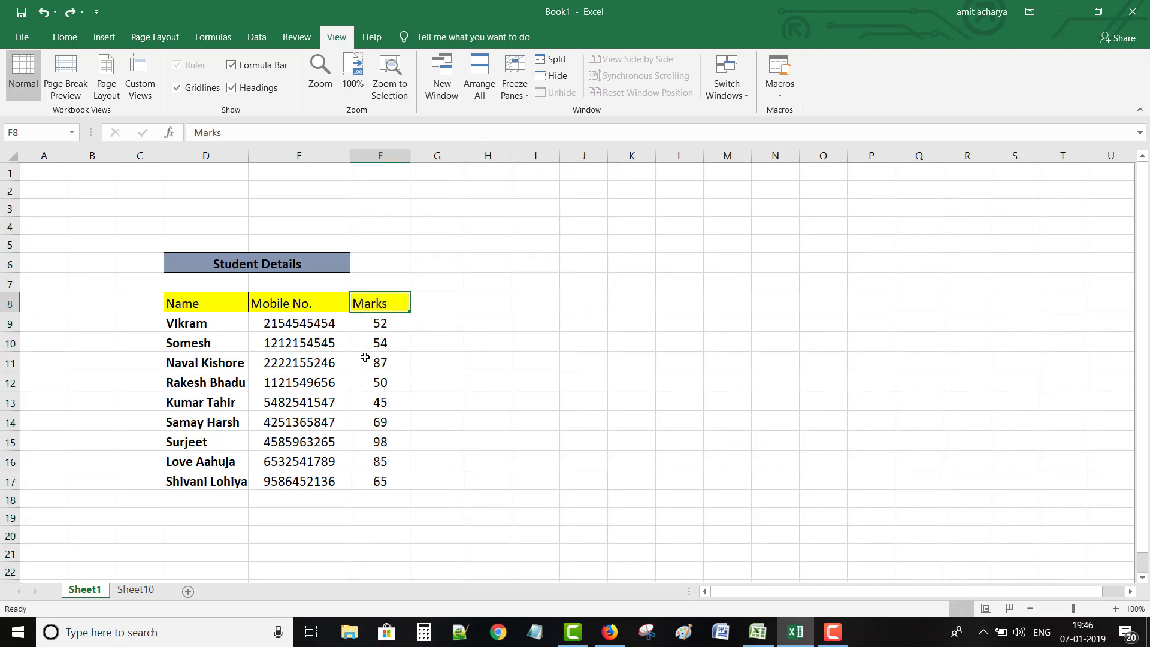
- Insert nine blank rows at once by selecting rows 2 through 10, and undo the insertion
{"action": "left_click_drag", "start_coordinate": [5, 198], "coordinate": [10, 336]}
{"action": "right_click", "coordinate": [60, 286]}
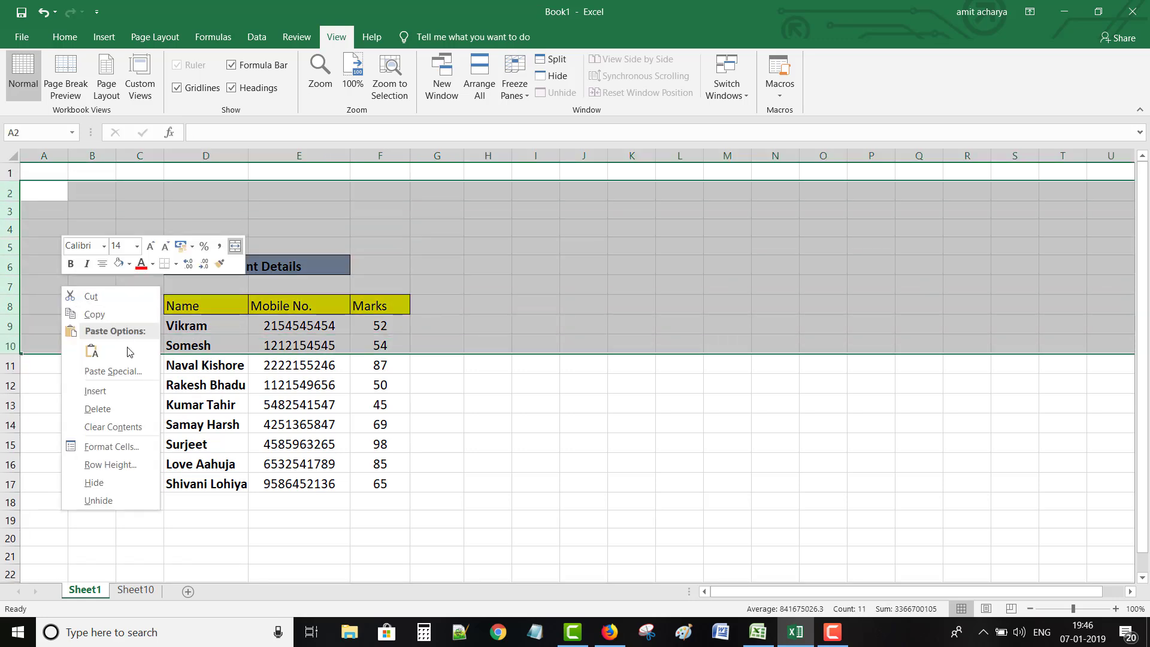
{"action": "left_click", "coordinate": [115, 391]}
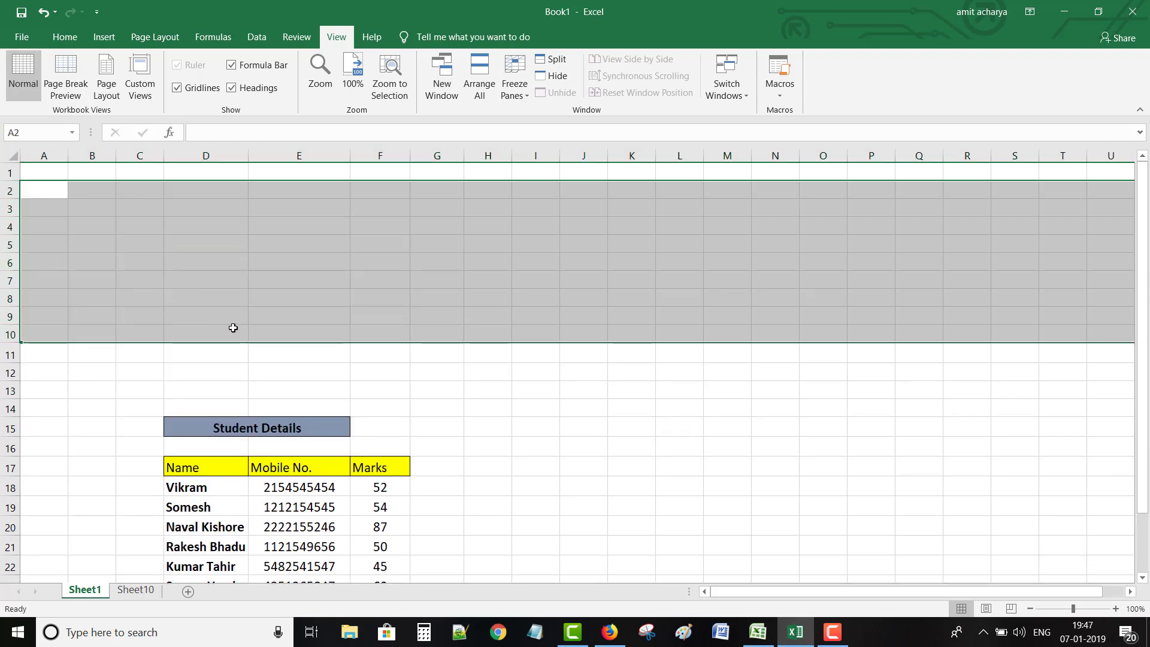
{"action": "key", "text": "ctrl+z"}
{"action": "left_click", "coordinate": [618, 281]}
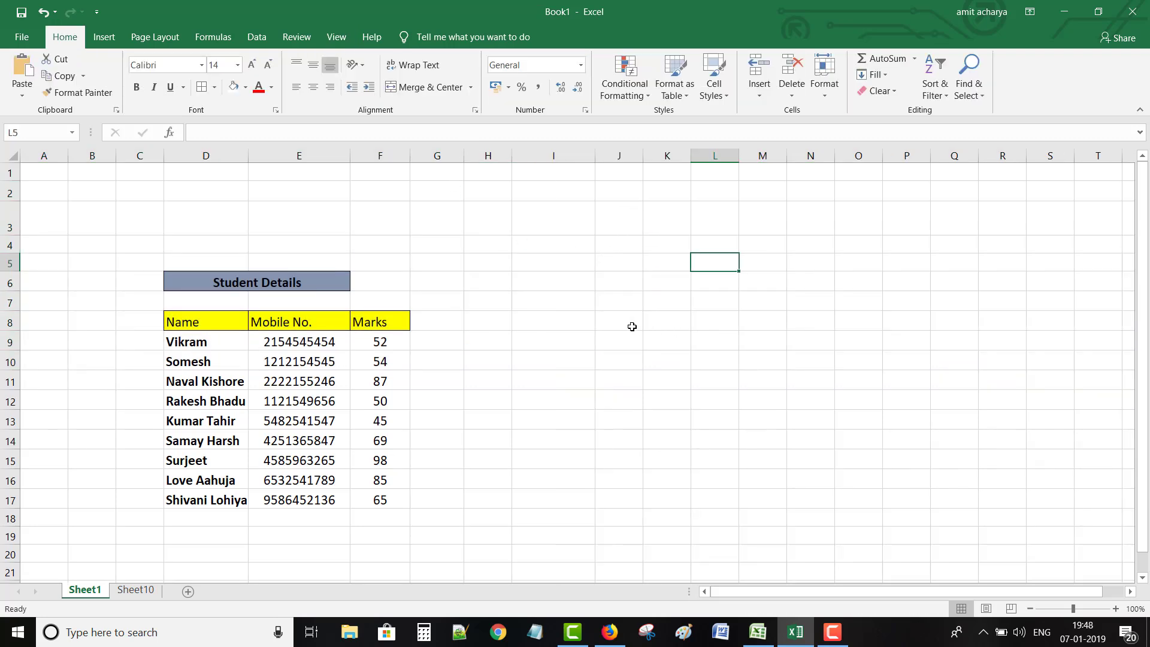
- Enter the city names Bikaner, Bhuvneshwar and Calcutta in cells J8 to J10
{"action": "left_click", "coordinate": [625, 324]}
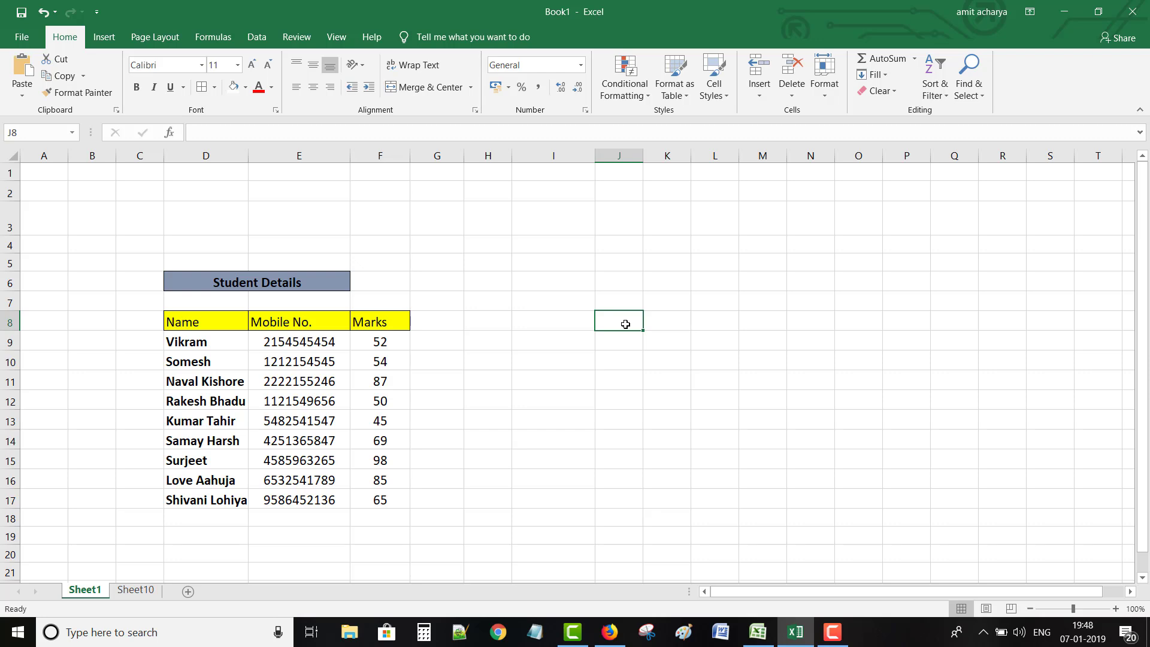
{"action": "type", "text": "Bikan"}
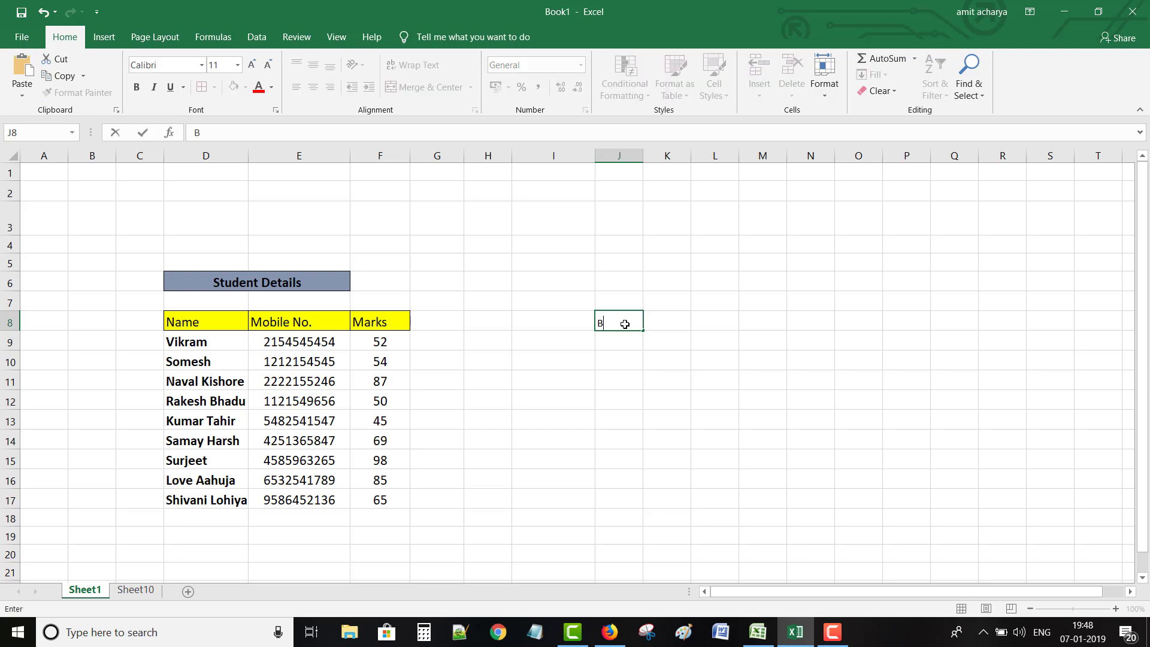
{"action": "key", "text": "Return"}
{"action": "type", "text": "B"}
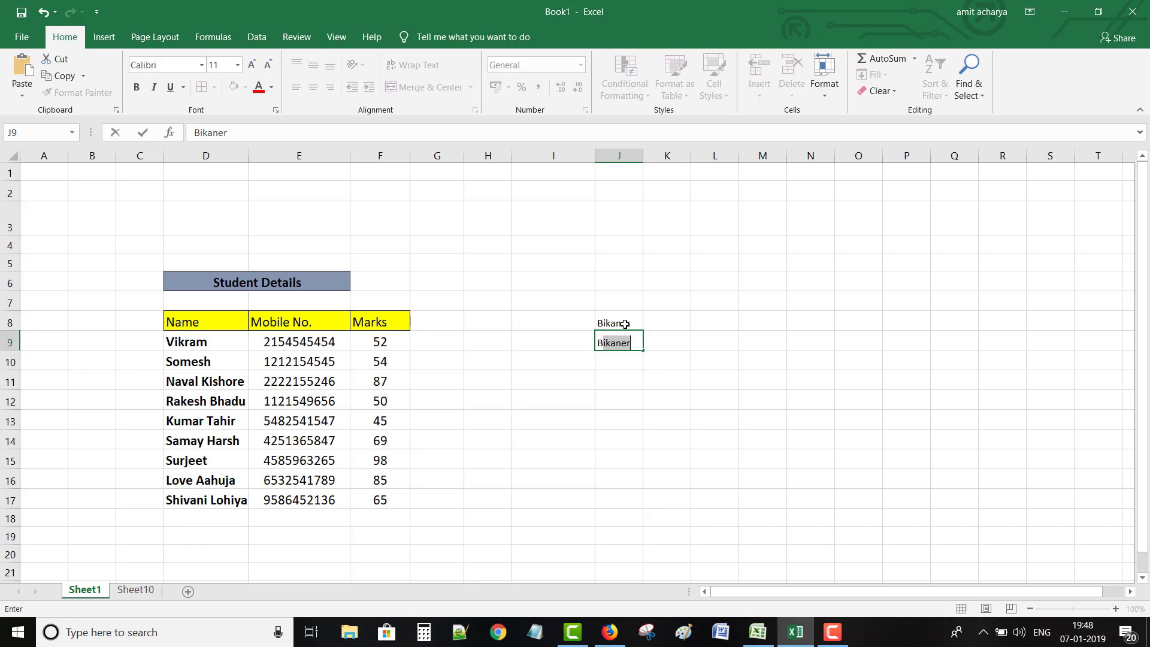
{"action": "type", "text": "huvneshwar"}
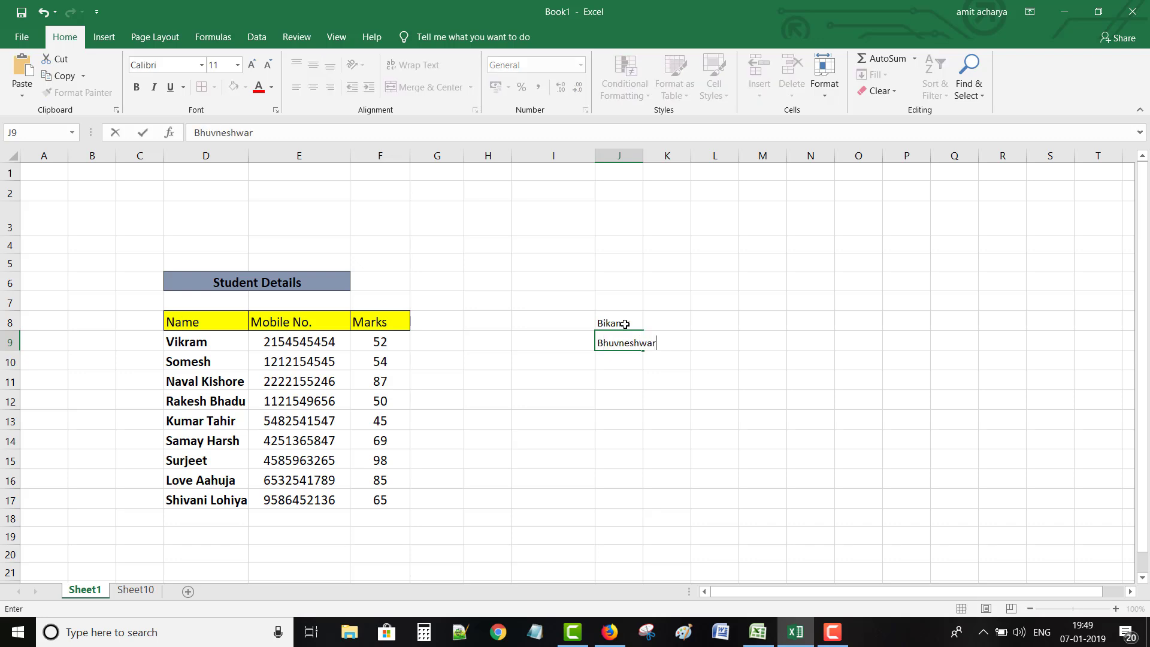
{"action": "key", "text": "Return"}
{"action": "type", "text": "Calcutta"}
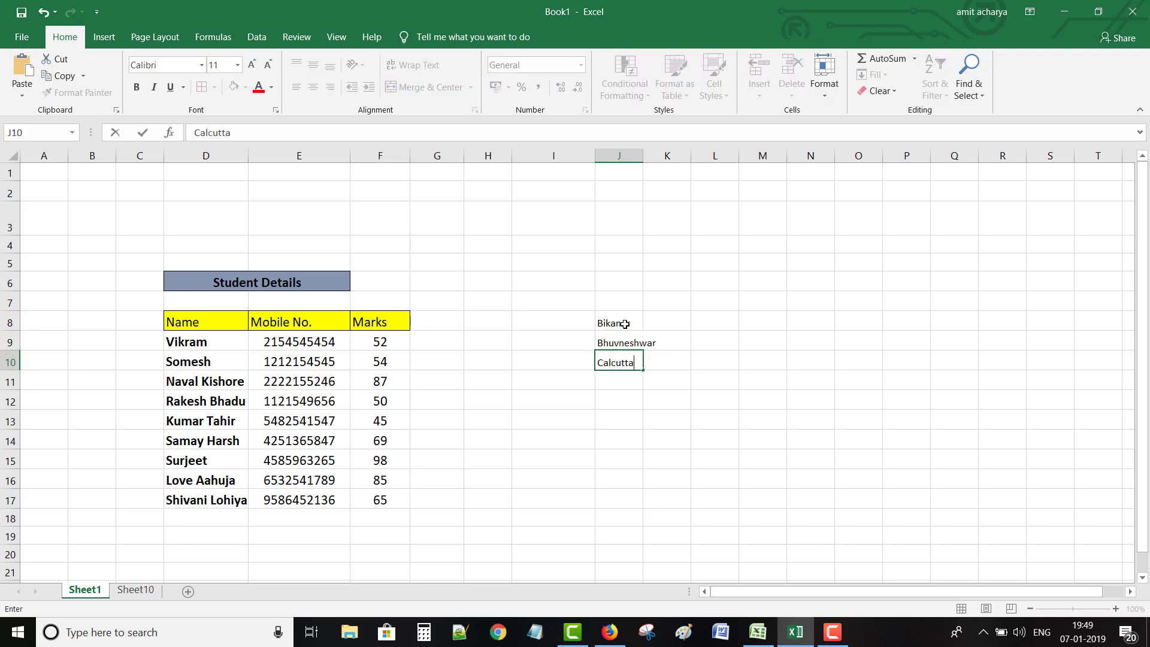
{"action": "key", "text": "Return"}
- AutoFit column J to its longest city name and widen it slightly further
{"action": "left_click", "coordinate": [596, 327]}
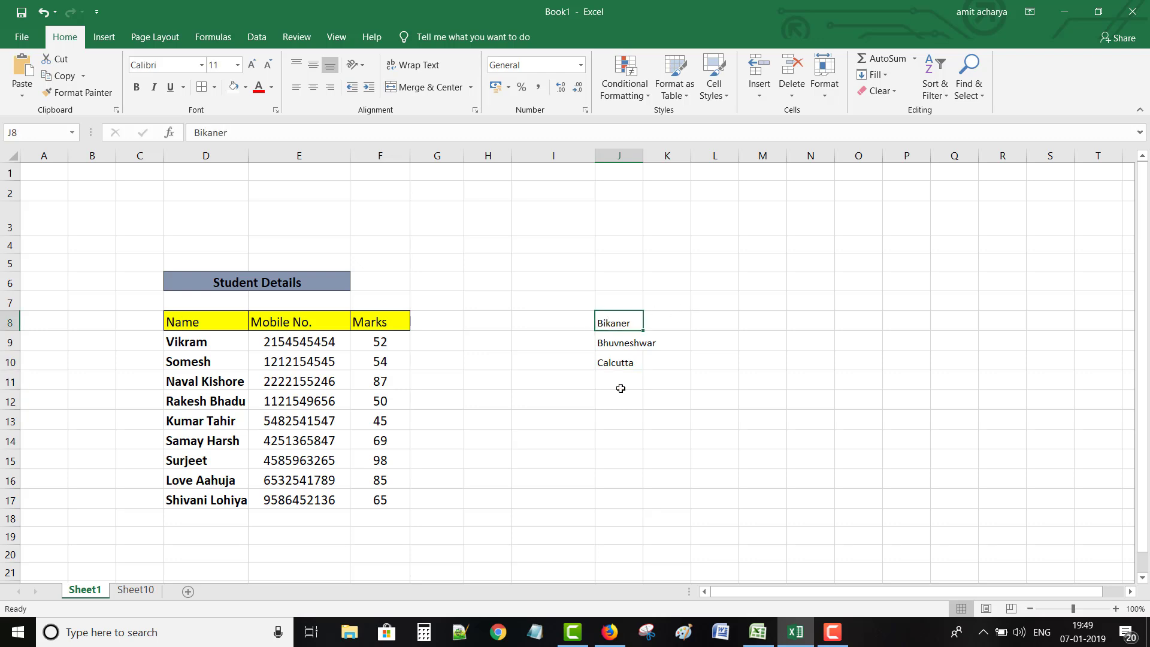
{"action": "left_click", "coordinate": [619, 365]}
{"action": "left_click", "coordinate": [621, 345]}
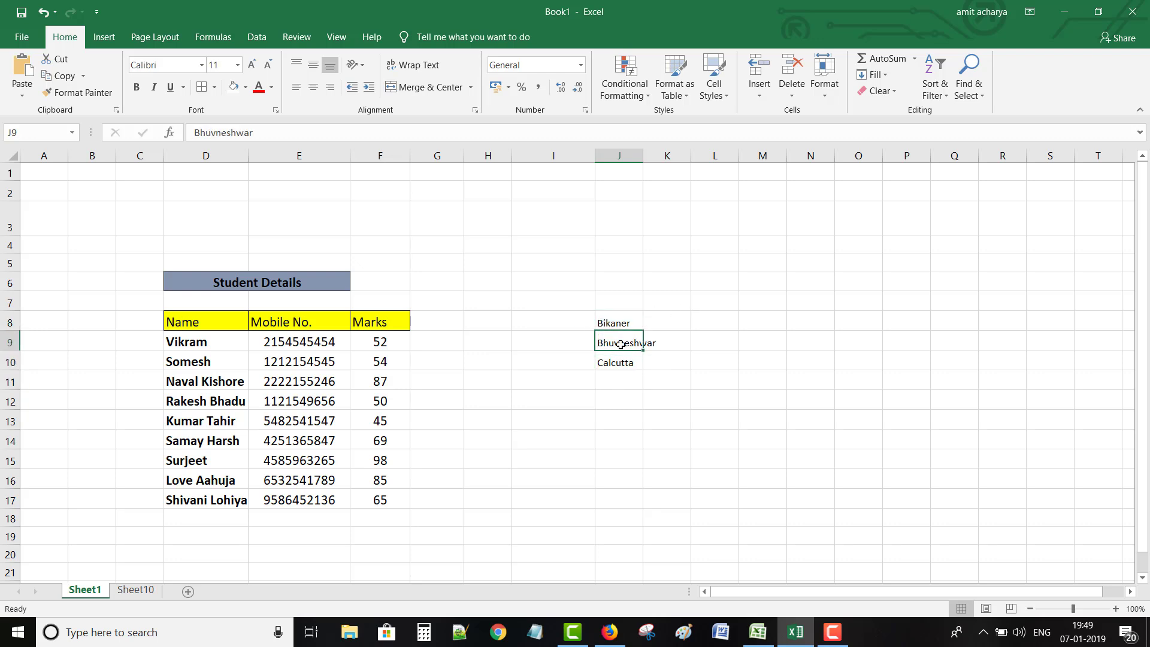
{"action": "double_click", "coordinate": [641, 155]}
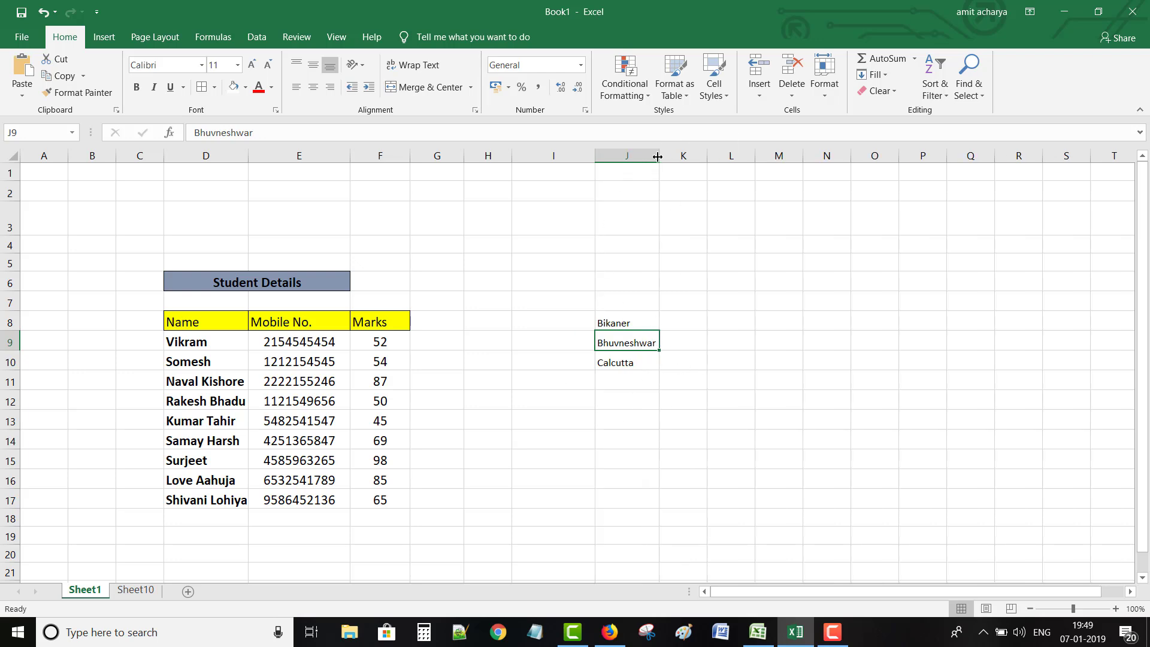
{"action": "mouse_move", "coordinate": [661, 153]}
{"action": "left_mouse_down"}
{"action": "mouse_move", "coordinate": [709, 151]}
{"action": "mouse_move", "coordinate": [674, 161]}
{"action": "left_mouse_up"}
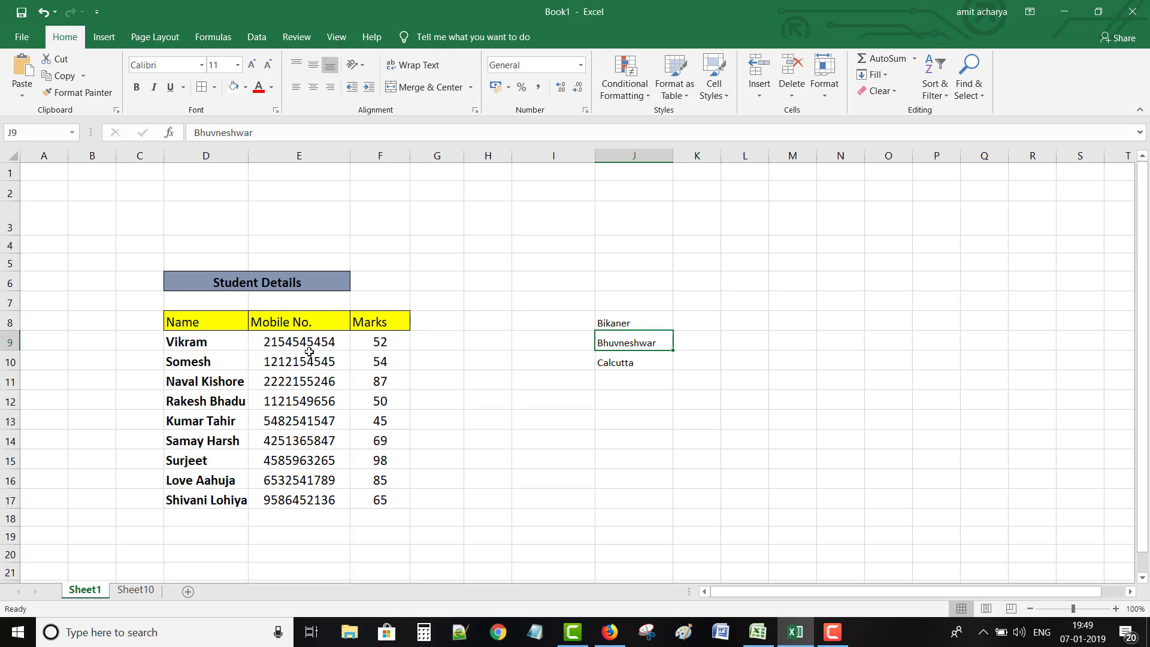
- Set the row height to 30 for the student records in D9:F17
{"action": "left_click_drag", "start_coordinate": [180, 342], "coordinate": [371, 502]}
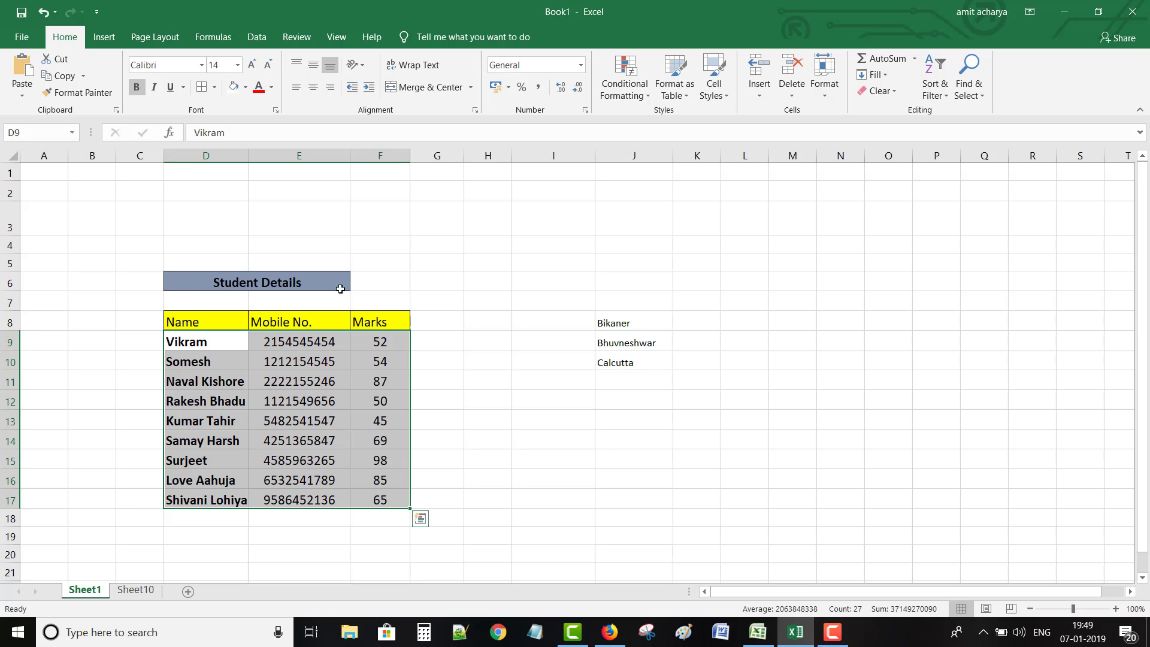
{"action": "left_click", "coordinate": [824, 90]}
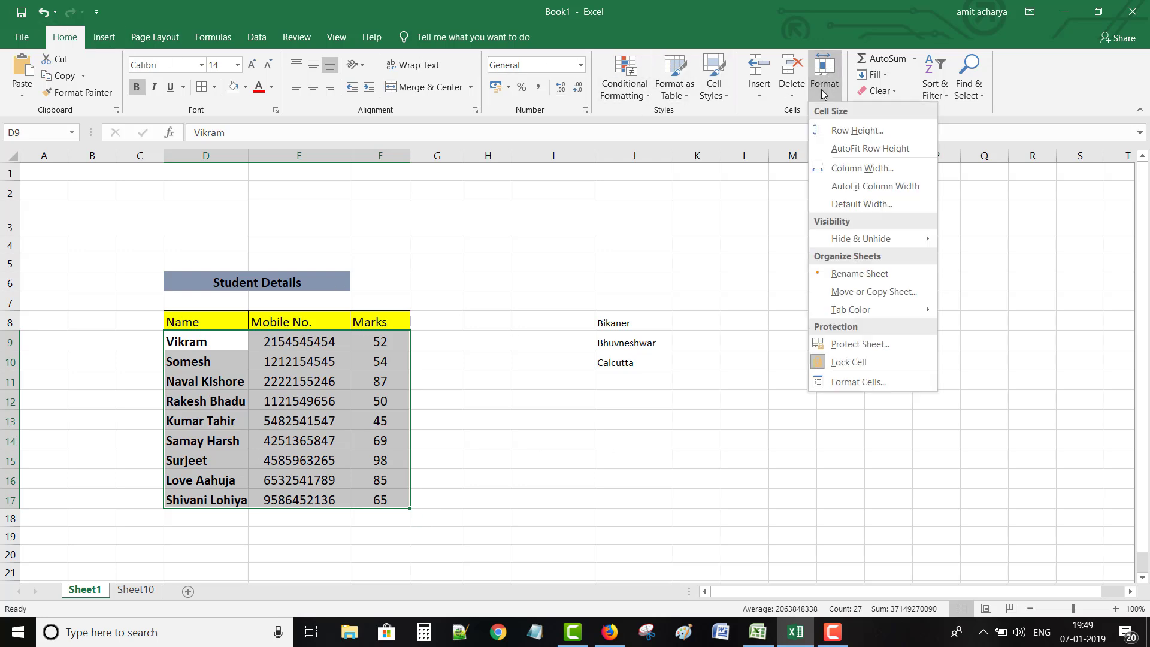
{"action": "left_click", "coordinate": [837, 131]}
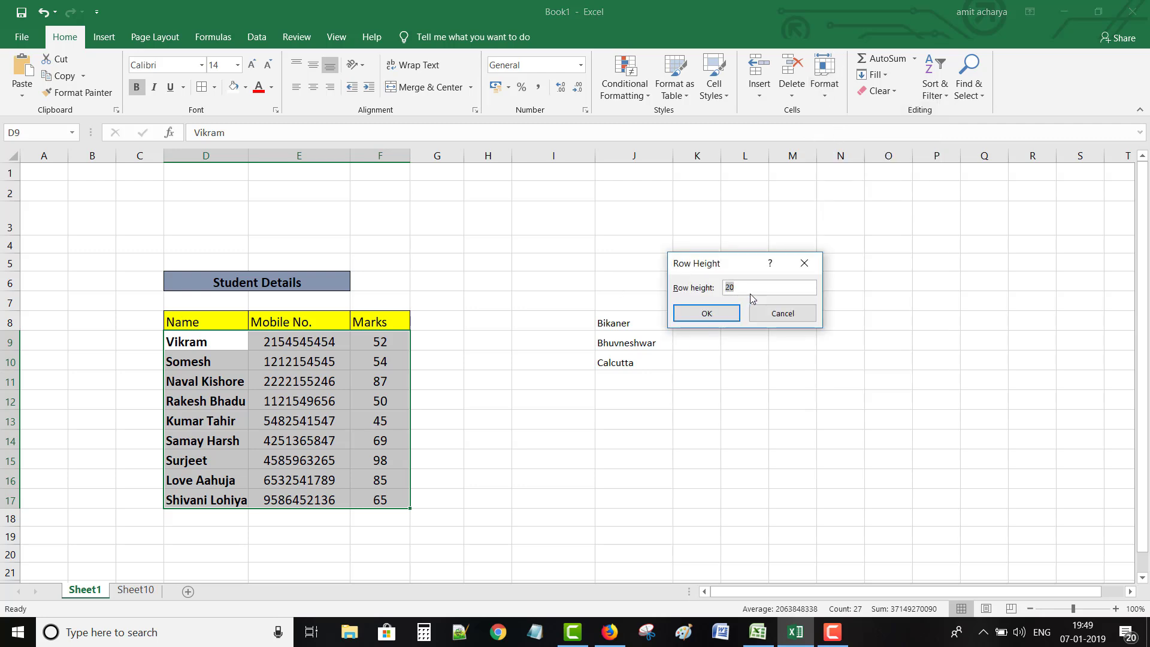
{"action": "type", "text": "30"}
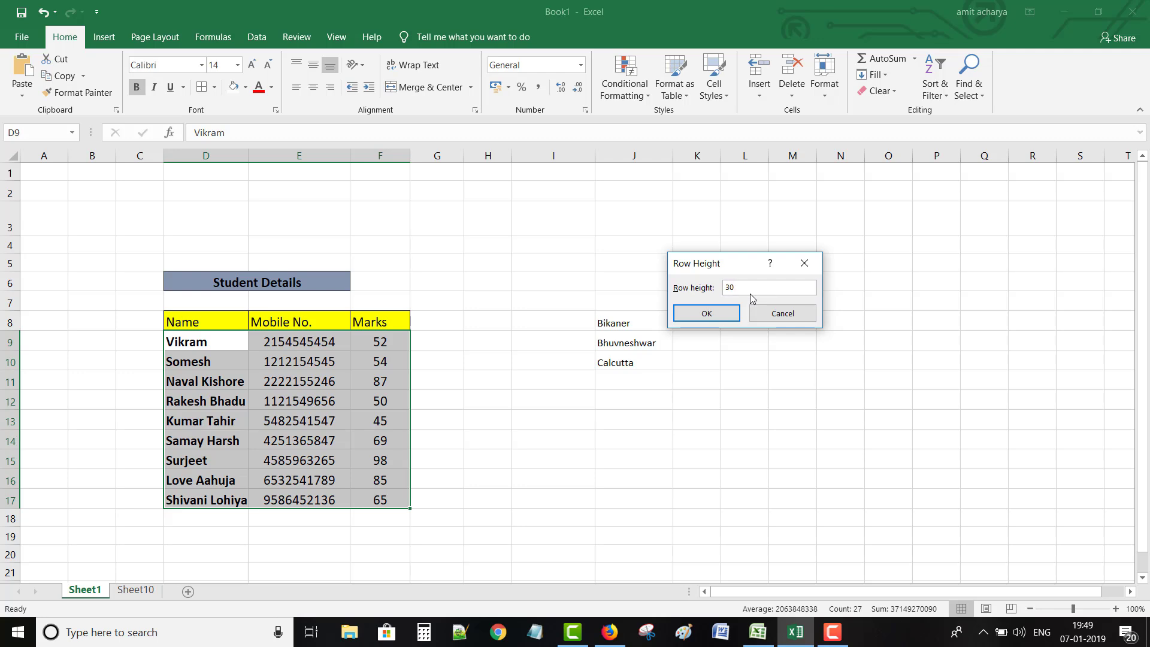
{"action": "left_click", "coordinate": [725, 314]}
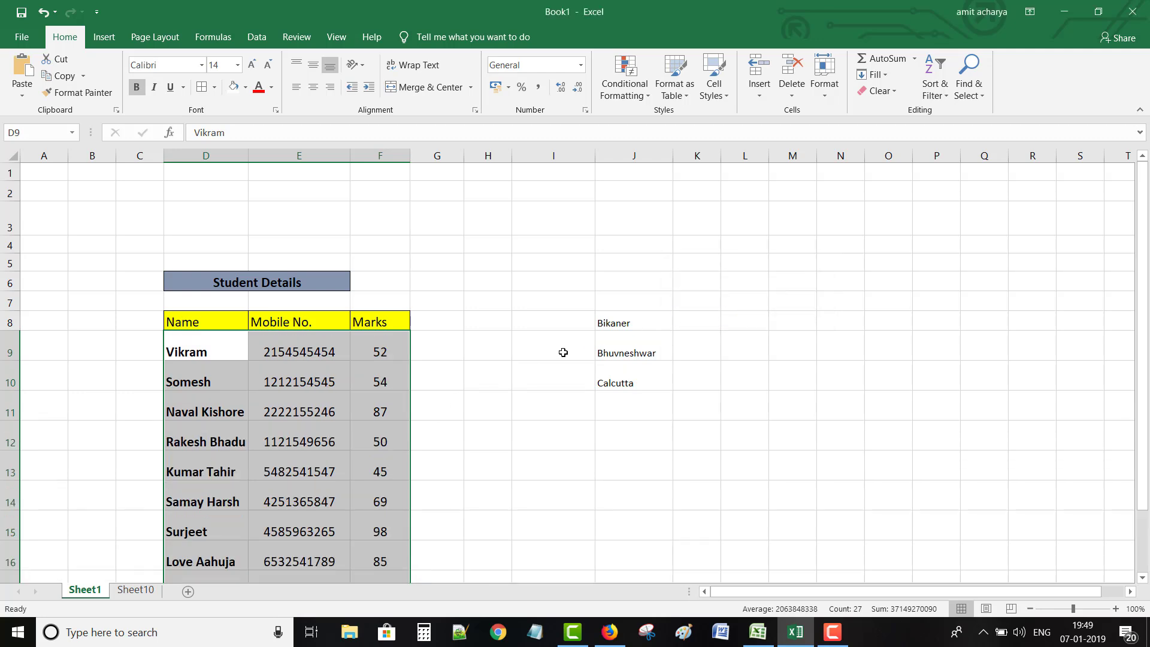
- Examine the row spacing of the student records down to the last one in row 17
{"action": "left_click", "coordinate": [563, 352]}
{"action": "scroll", "coordinate": [459, 400], "scroll_direction": "down", "scroll_amount": 3}
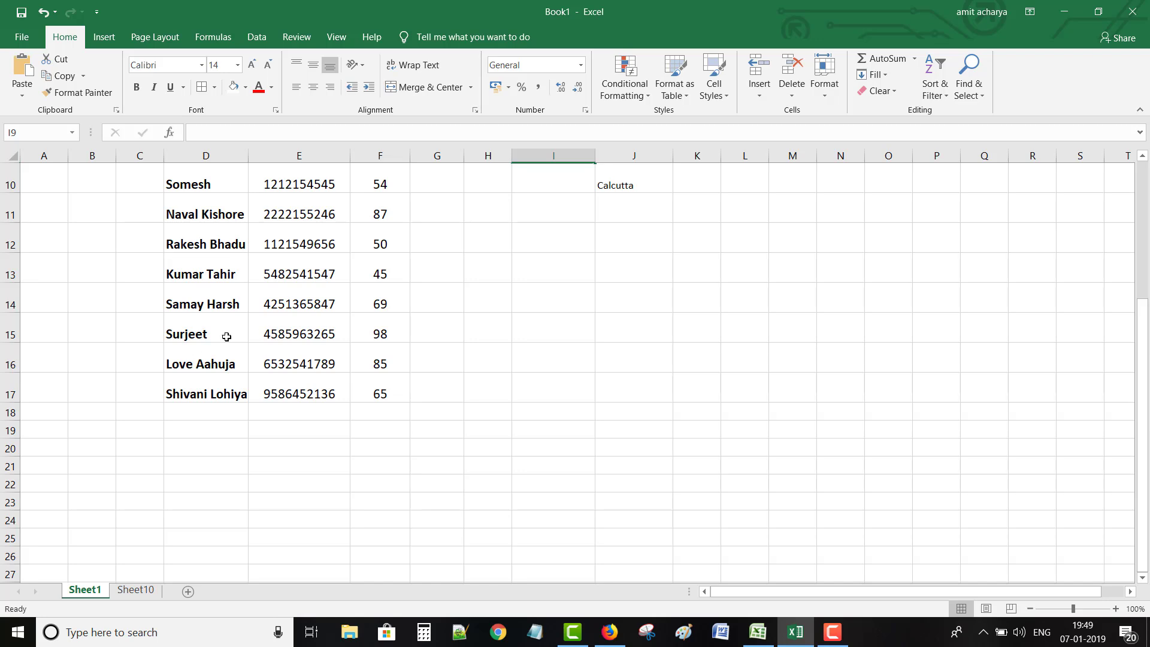
{"action": "left_click", "coordinate": [204, 425]}
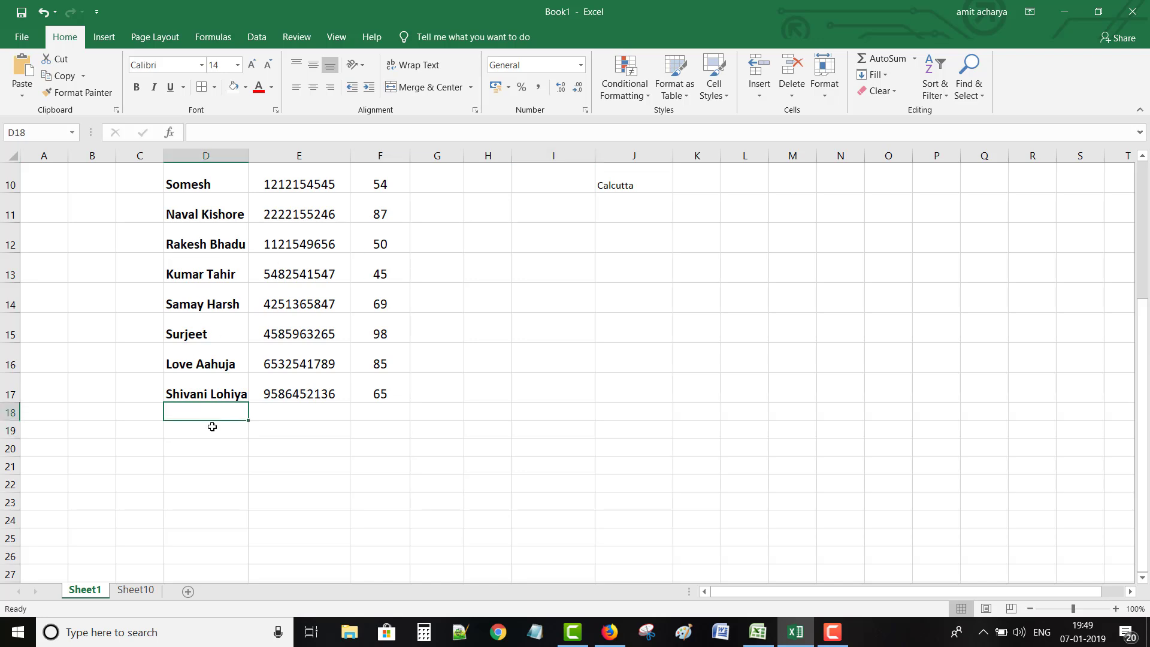
{"action": "left_click", "coordinate": [212, 410]}
{"action": "left_click", "coordinate": [215, 355]}
{"action": "left_click", "coordinate": [225, 393]}
{"action": "left_click", "coordinate": [221, 364]}
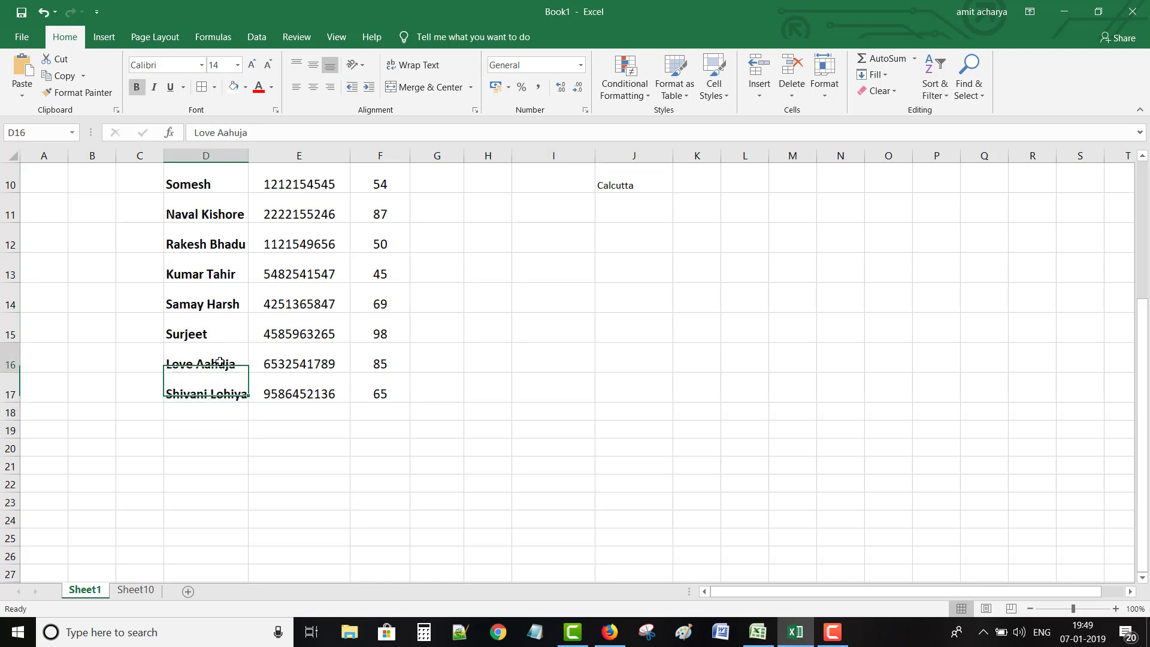
{"action": "left_click", "coordinate": [228, 394]}
{"action": "scroll", "coordinate": [689, 429], "scroll_direction": "up", "scroll_amount": 3}
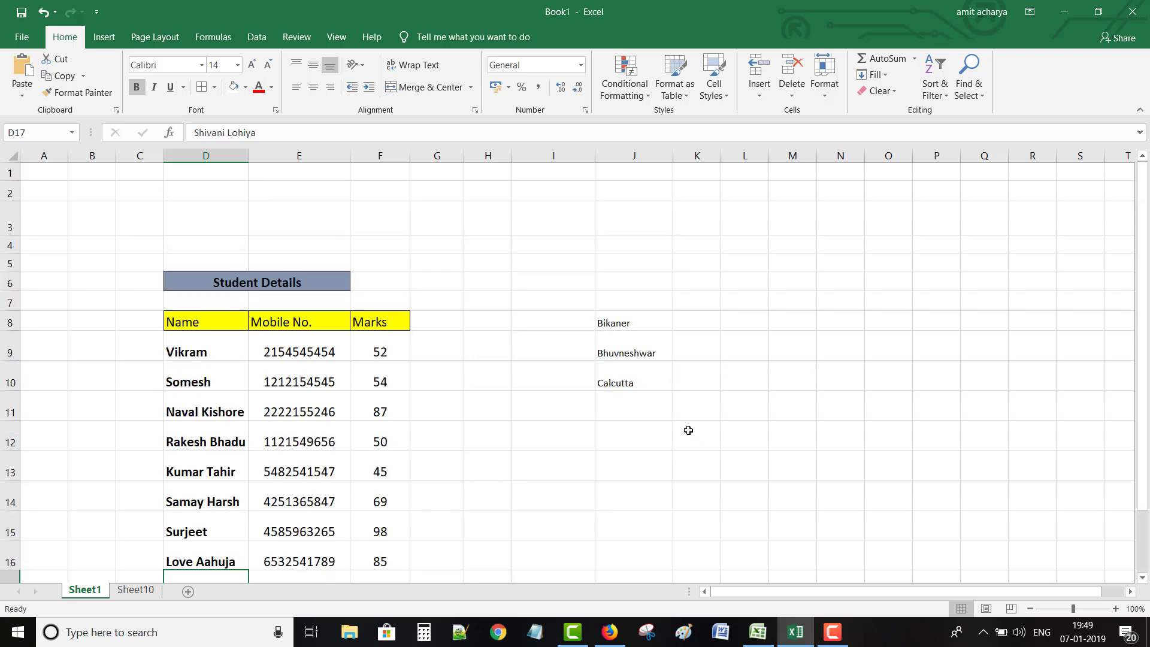
- Undo the row height change on the student records
{"action": "key", "text": "ctrl+z"}
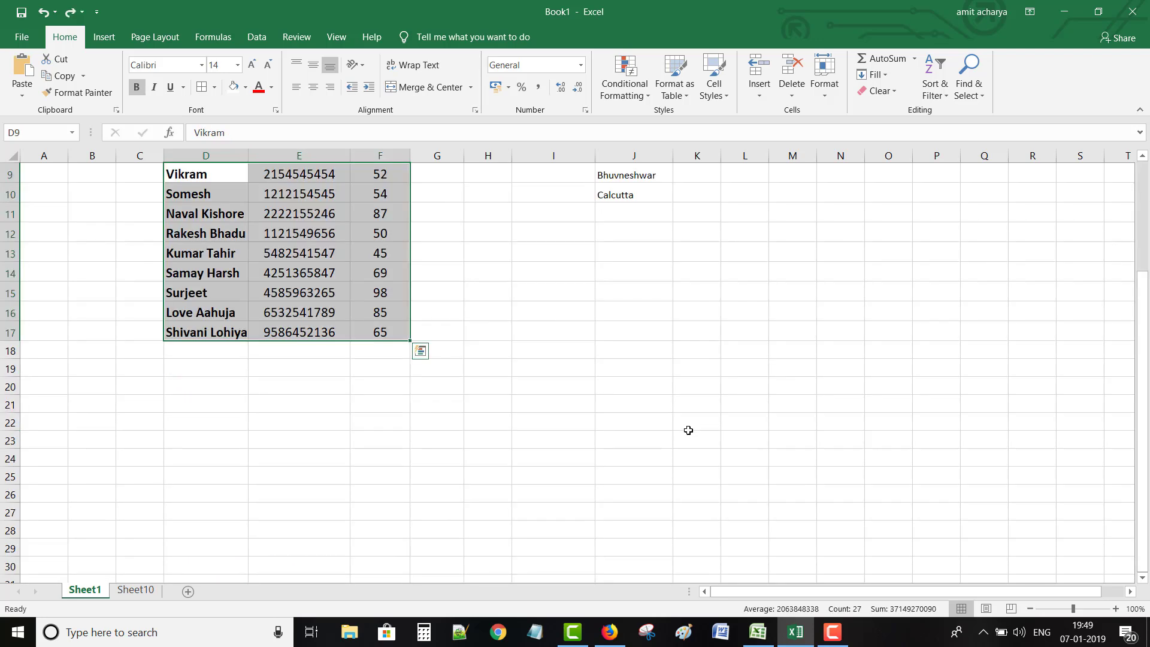
{"action": "scroll", "coordinate": [665, 414], "scroll_direction": "up", "scroll_amount": 3}
{"action": "left_click", "coordinate": [738, 341]}
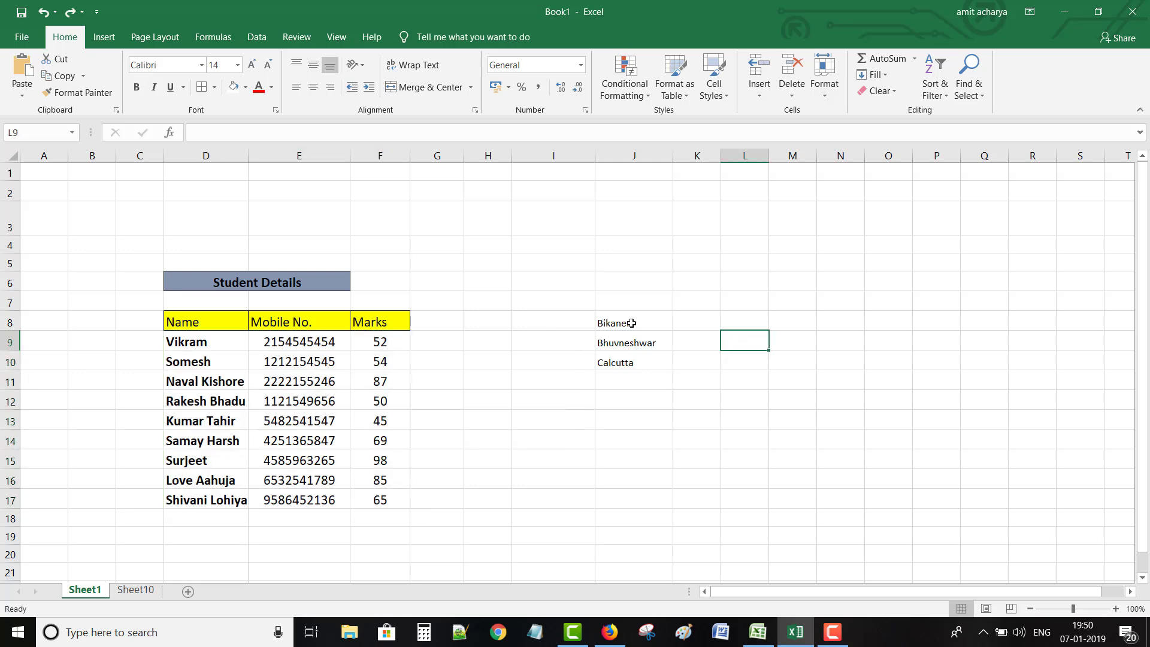
- Extend the text in cell J9 to read "Bhuvneshwar is great city"
{"action": "left_click", "coordinate": [630, 345]}
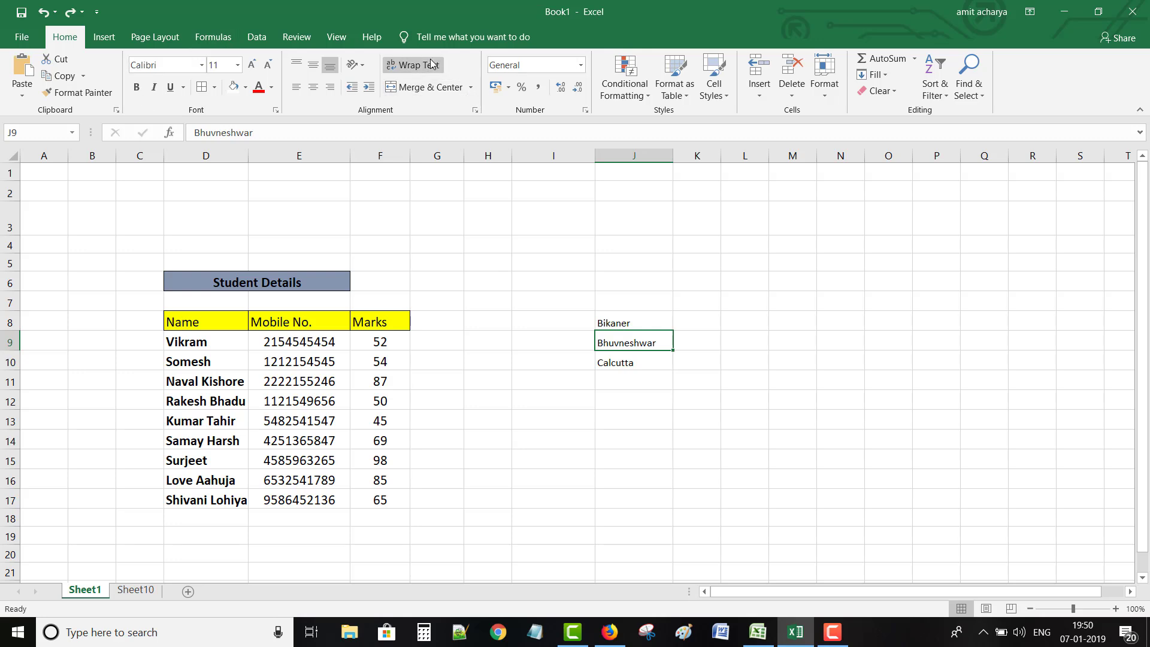
{"action": "double_click", "coordinate": [640, 343]}
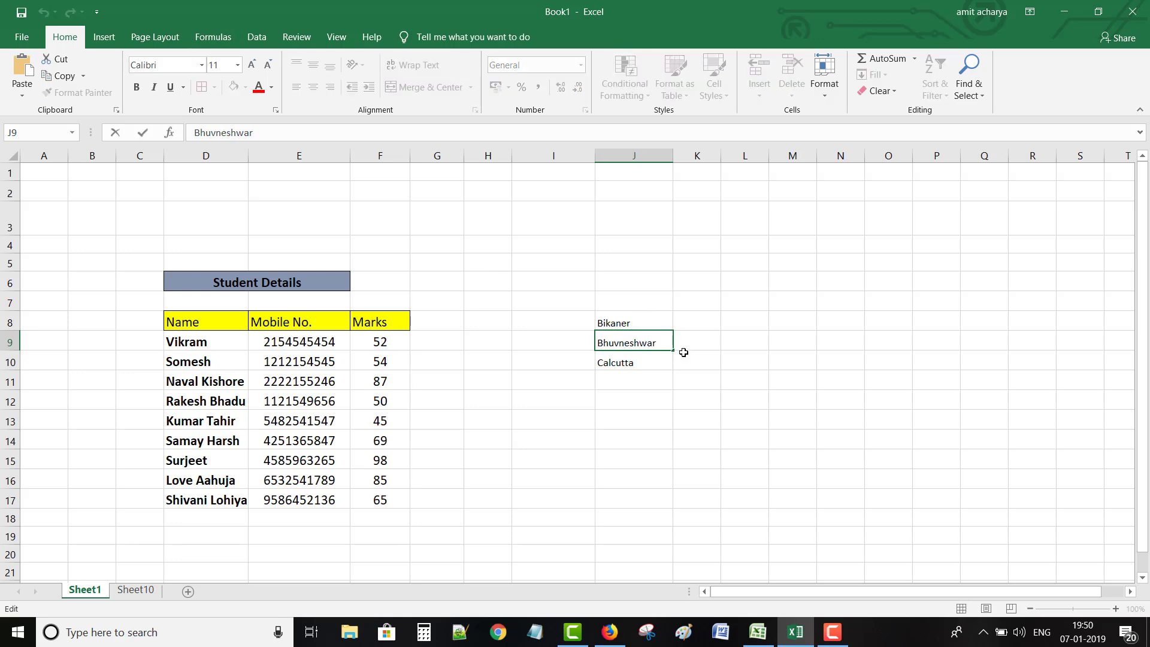
{"action": "type", "text": "is great city"}
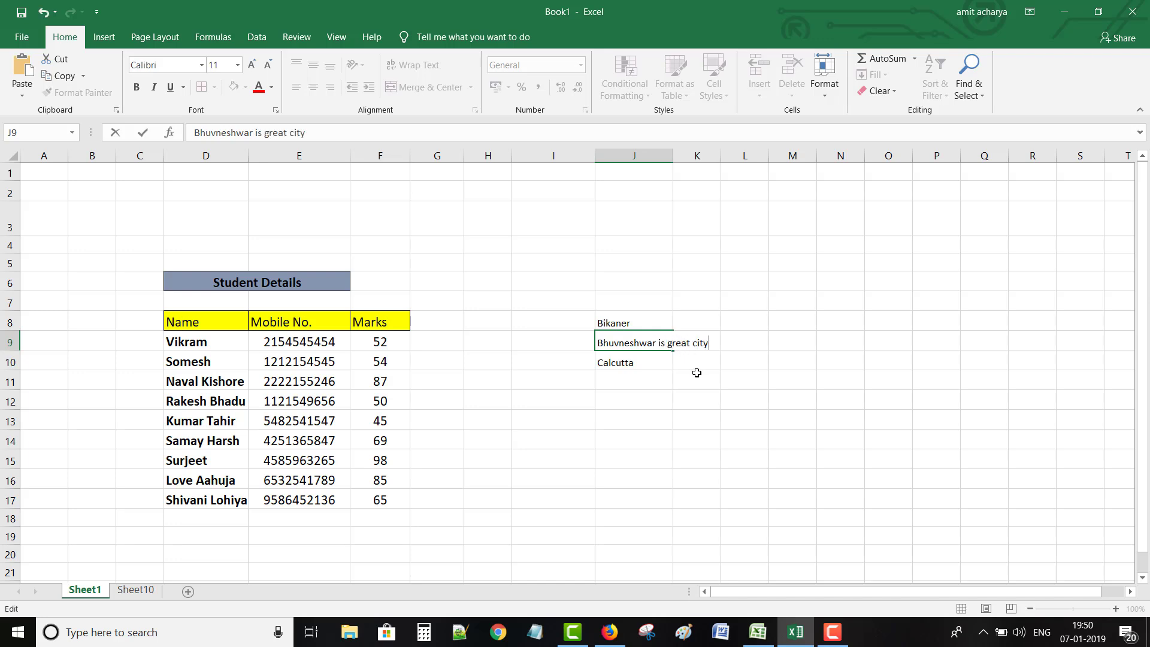
{"action": "left_click", "coordinate": [696, 375]}
- Apply Wrap Text to cell J9 and inspect its wrapped content in edit mode
{"action": "left_click", "coordinate": [634, 347]}
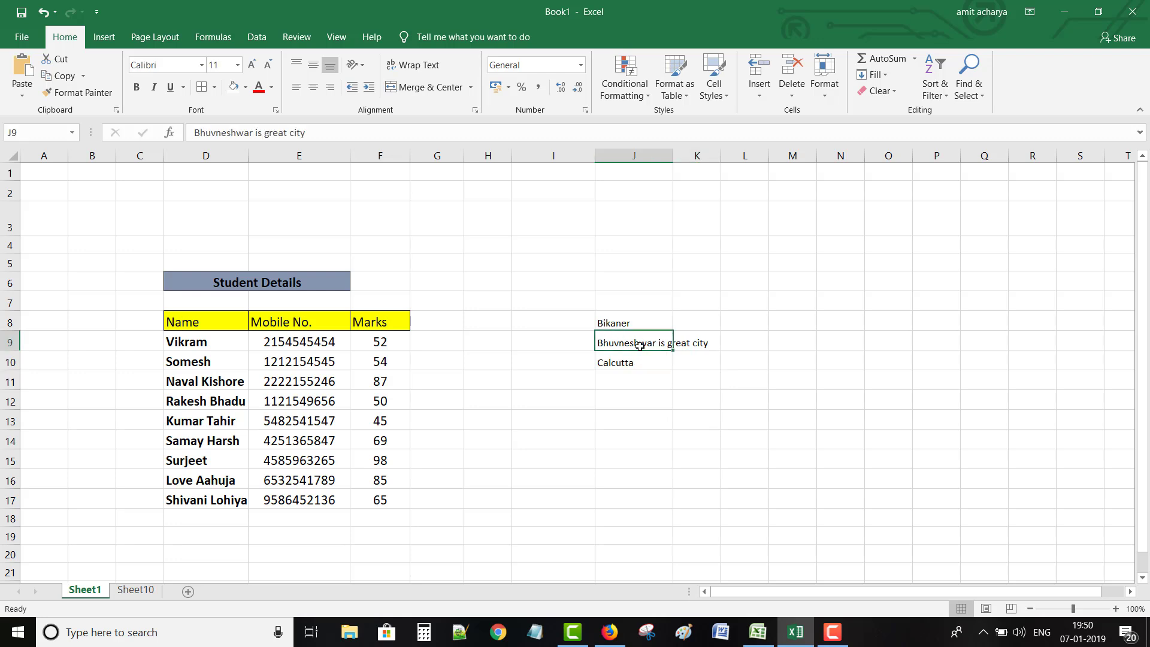
{"action": "left_click", "coordinate": [429, 66]}
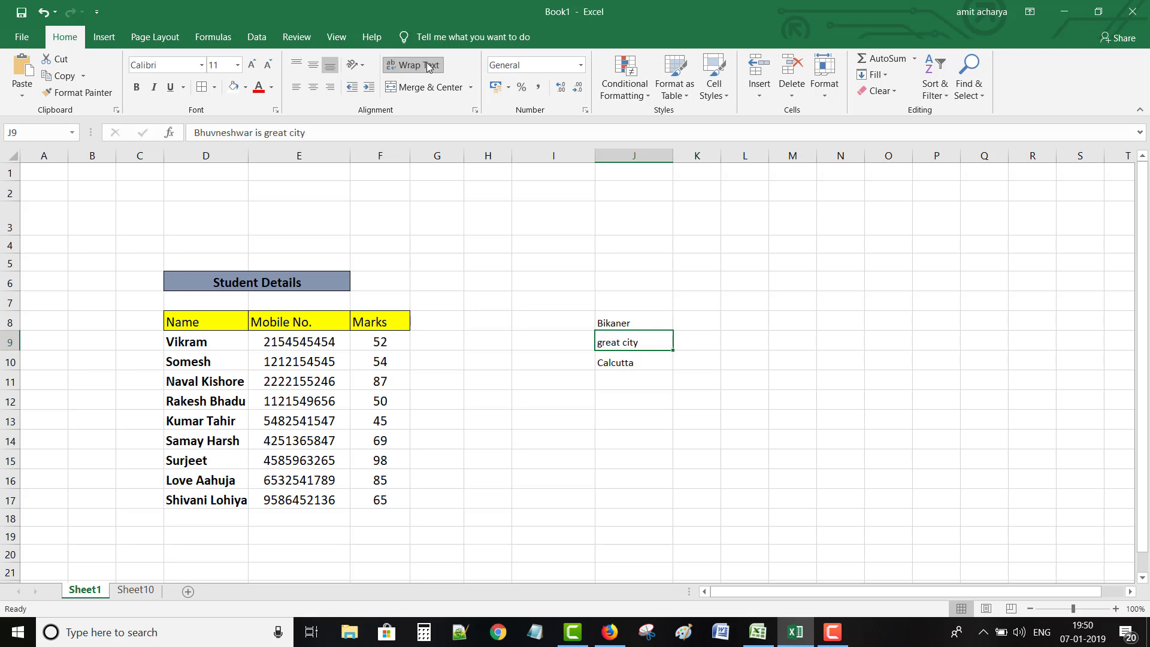
{"action": "left_click", "coordinate": [623, 318]}
{"action": "left_click", "coordinate": [622, 345]}
{"action": "double_click", "coordinate": [621, 345]}
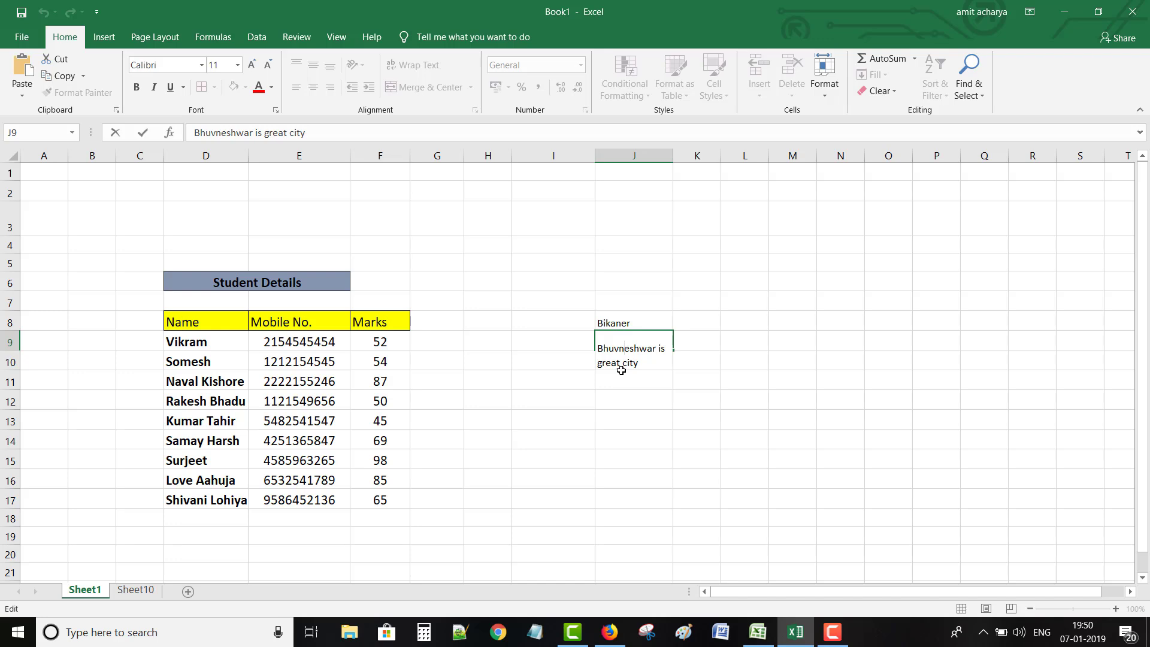
{"action": "left_click", "coordinate": [967, 333]}
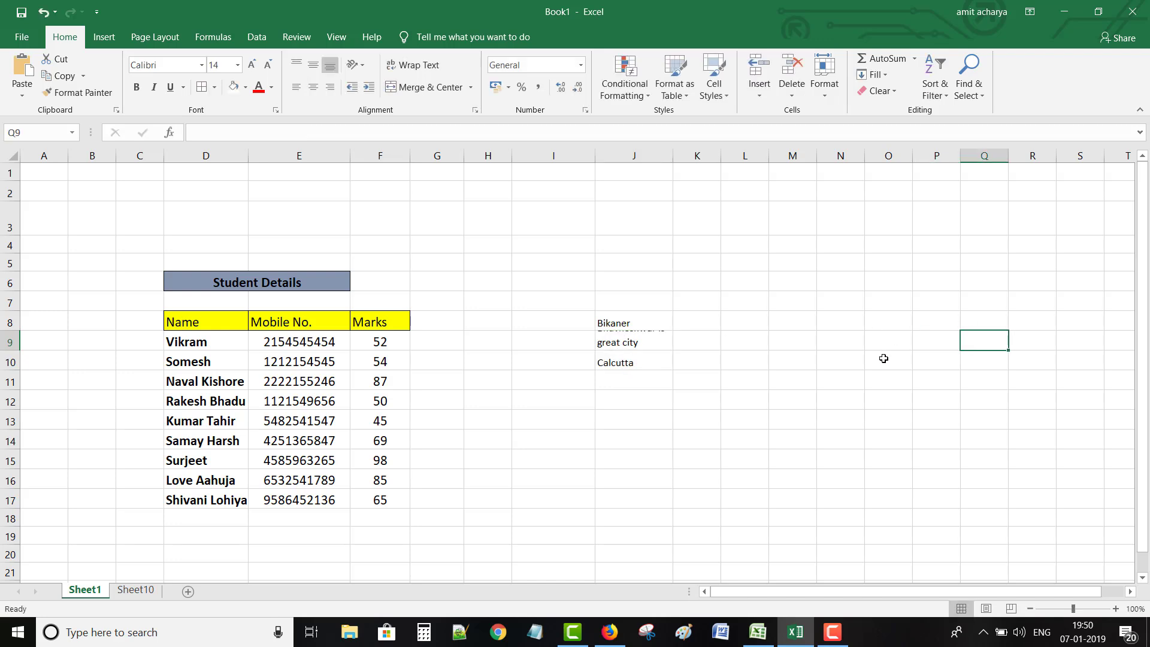
- Undo the text wrapping in cell J9 and clear the contents of J8:L10
{"action": "key", "text": "ctrl+z"}
{"action": "key", "text": "ctrl+z"}
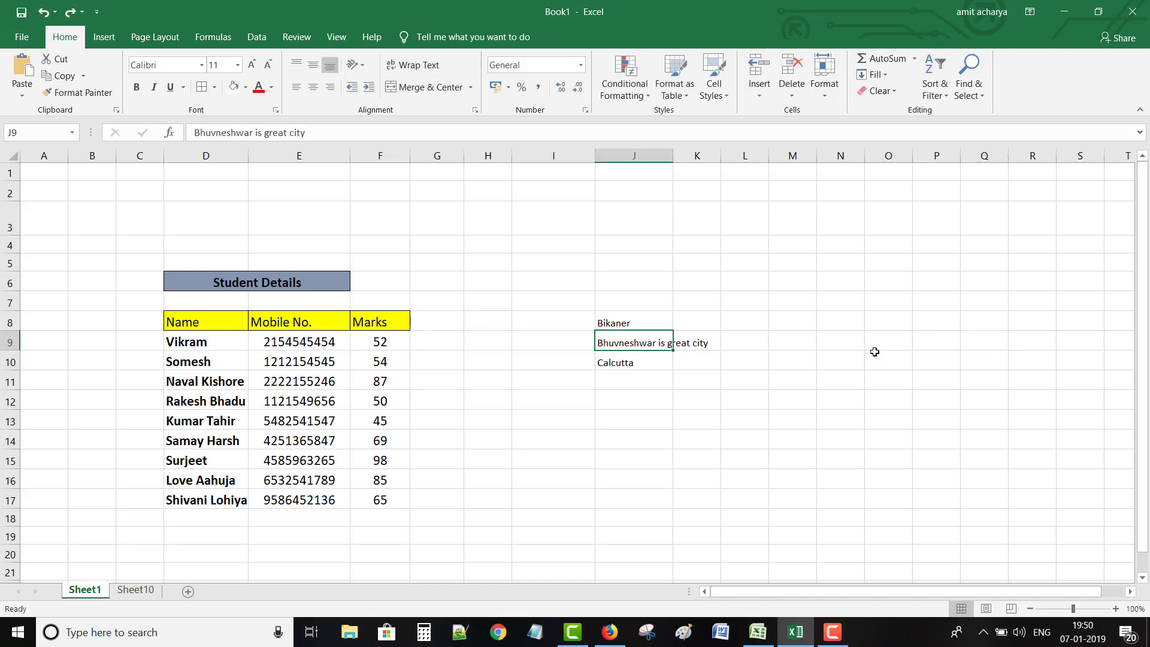
{"action": "left_click_drag", "start_coordinate": [634, 322], "coordinate": [741, 359]}
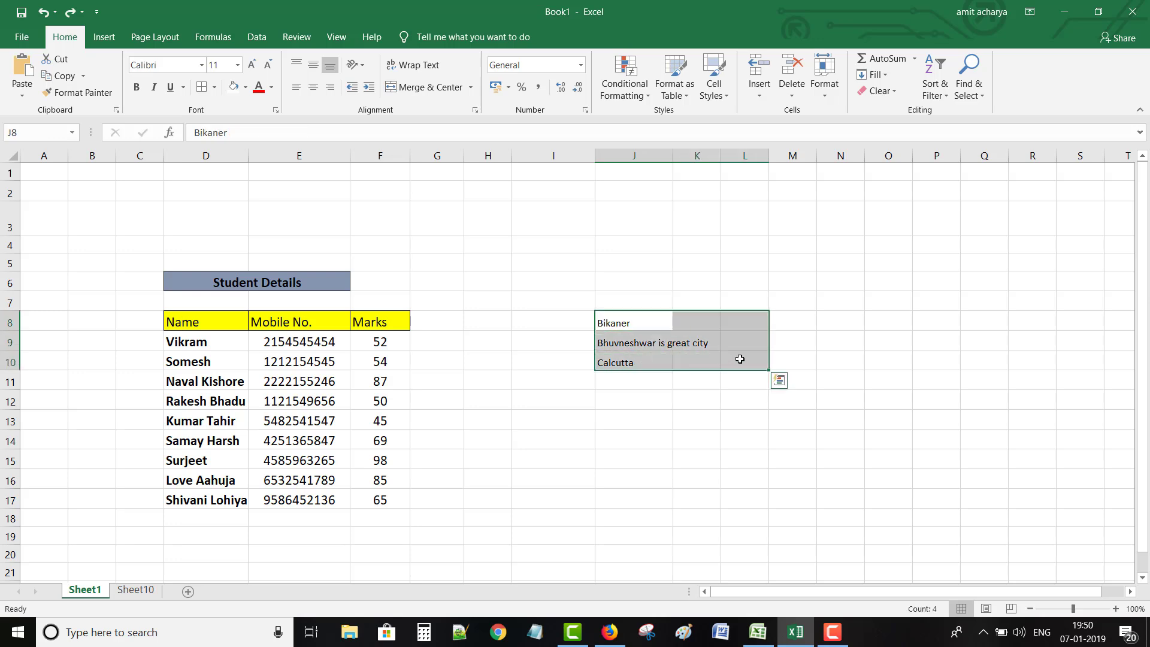
{"action": "key", "text": "Delete"}
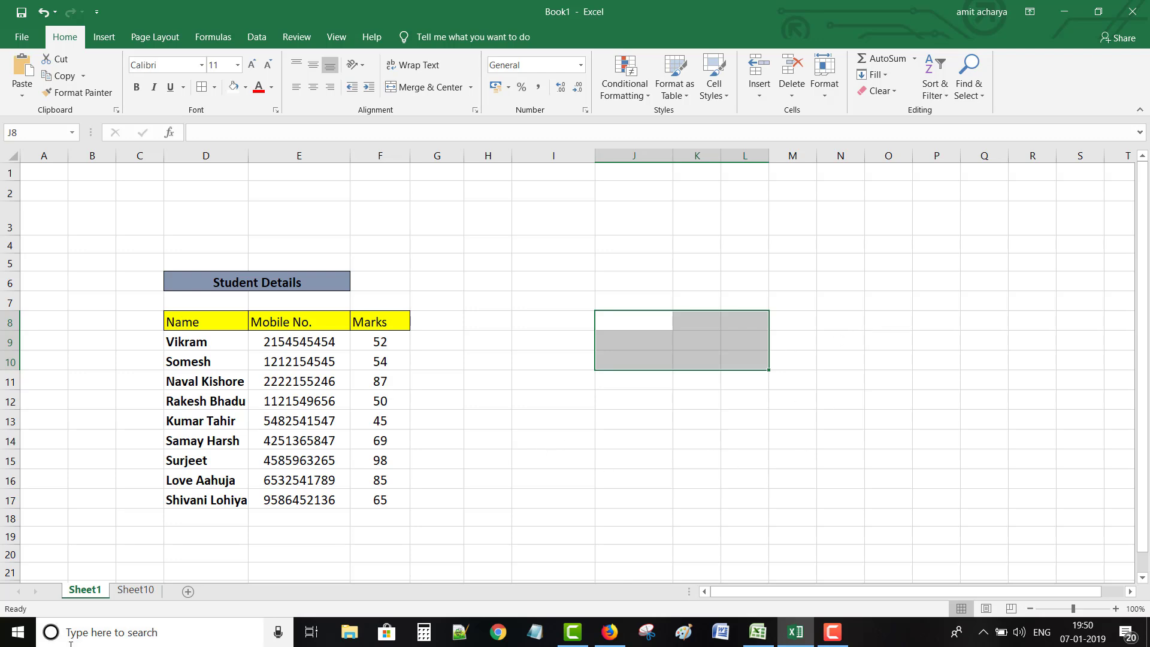
- Switch between Sheet1 and Sheet10 to compare them, and delete the blank worksheet Sheet10
{"action": "left_click", "coordinate": [147, 599]}
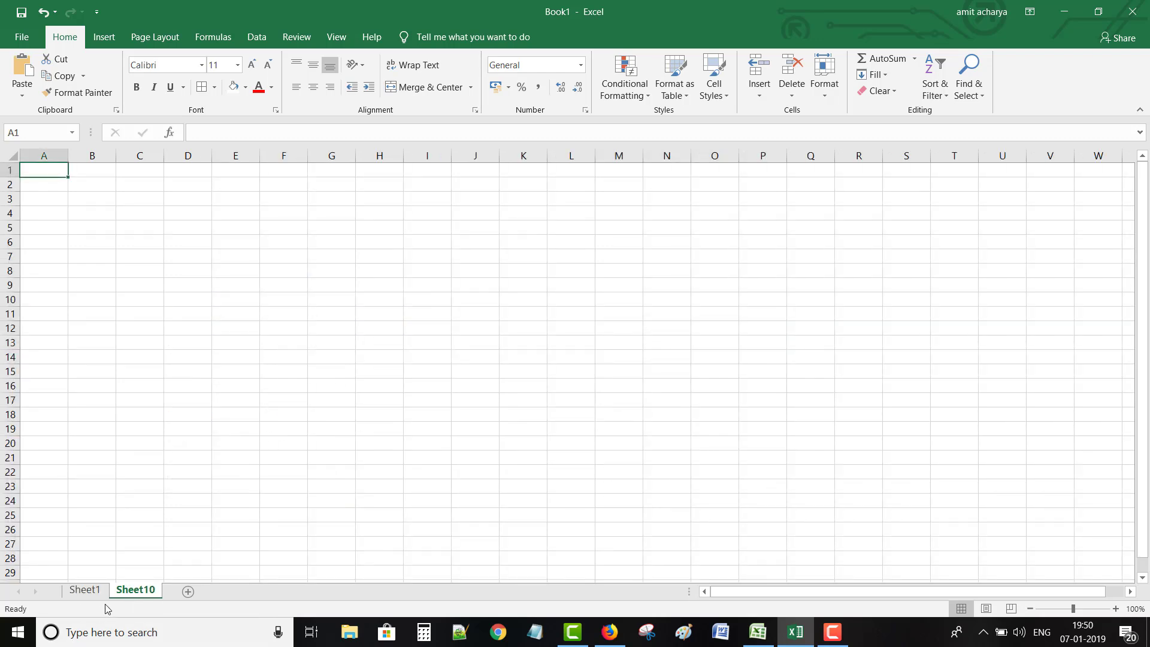
{"action": "left_click", "coordinate": [94, 594]}
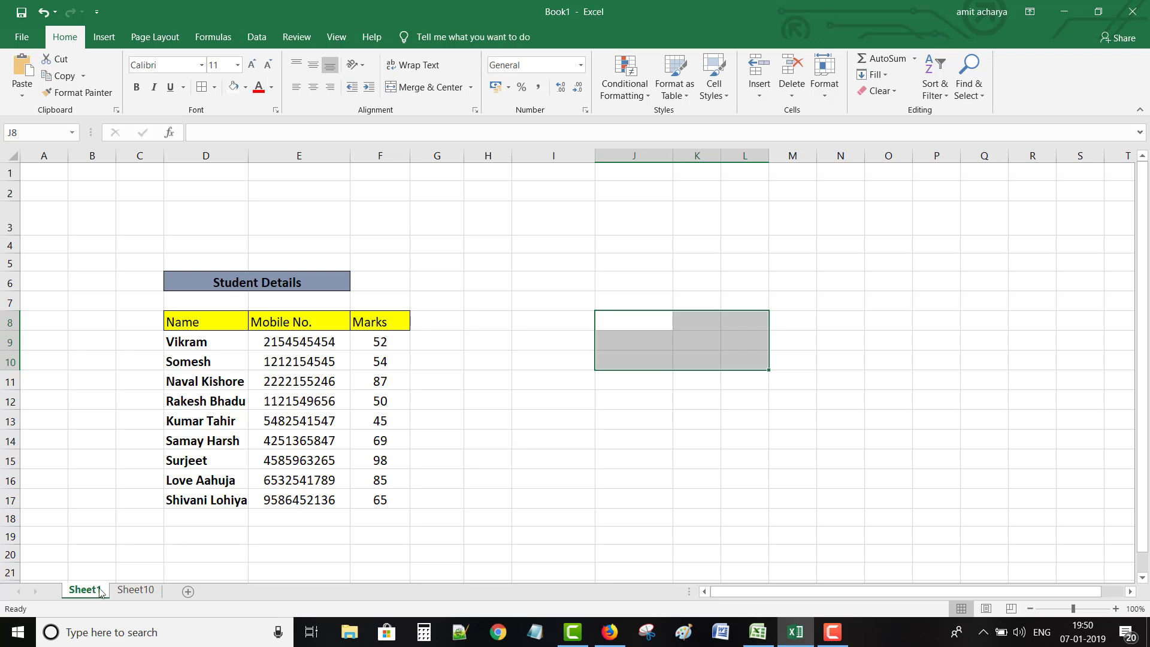
{"action": "left_click", "coordinate": [132, 591]}
{"action": "left_click", "coordinate": [90, 591]}
{"action": "right_click", "coordinate": [127, 591]}
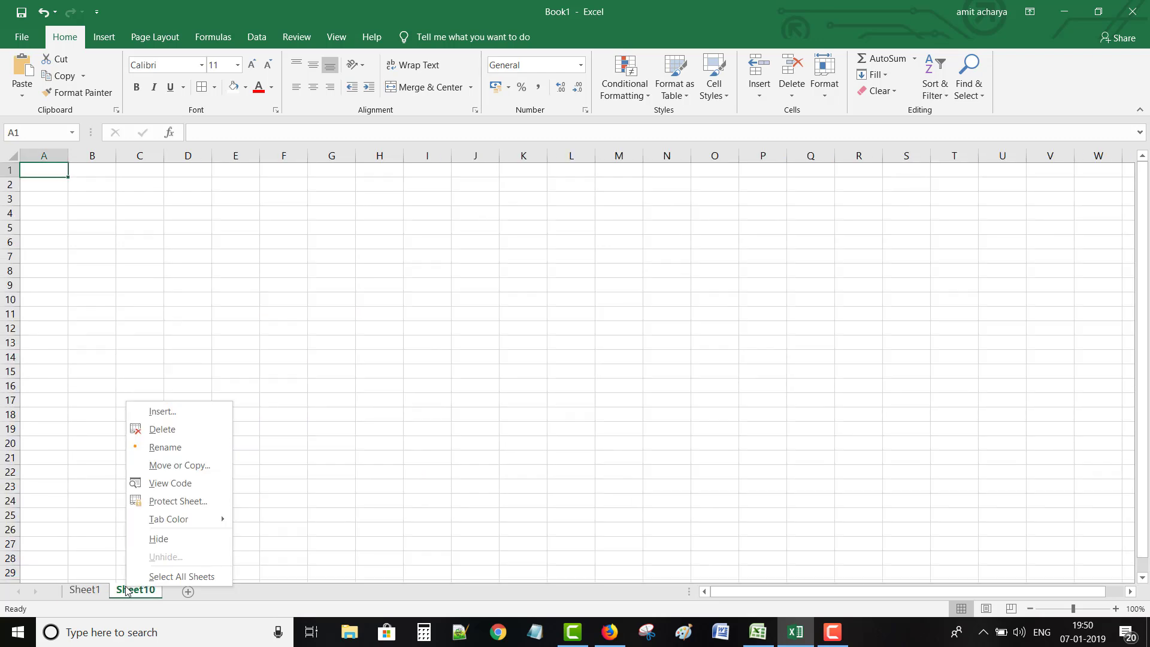
{"action": "left_click", "coordinate": [144, 429]}
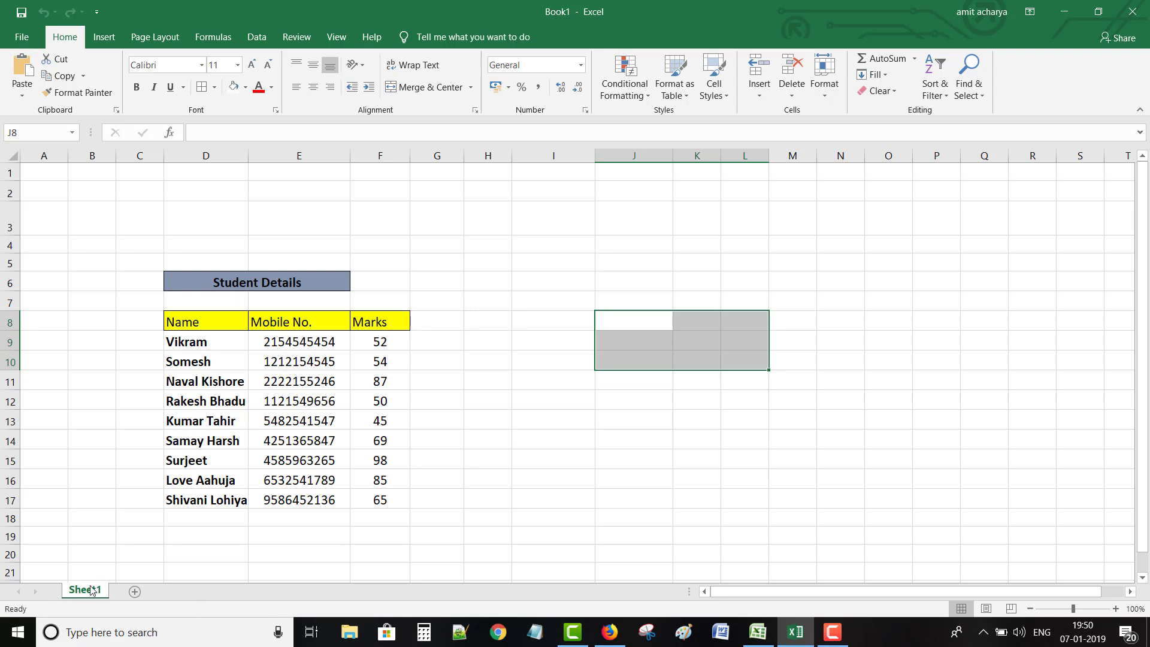
- Add two blank worksheets after Sheet1 and rename the first of them as Sheet2
{"action": "left_click", "coordinate": [136, 593]}
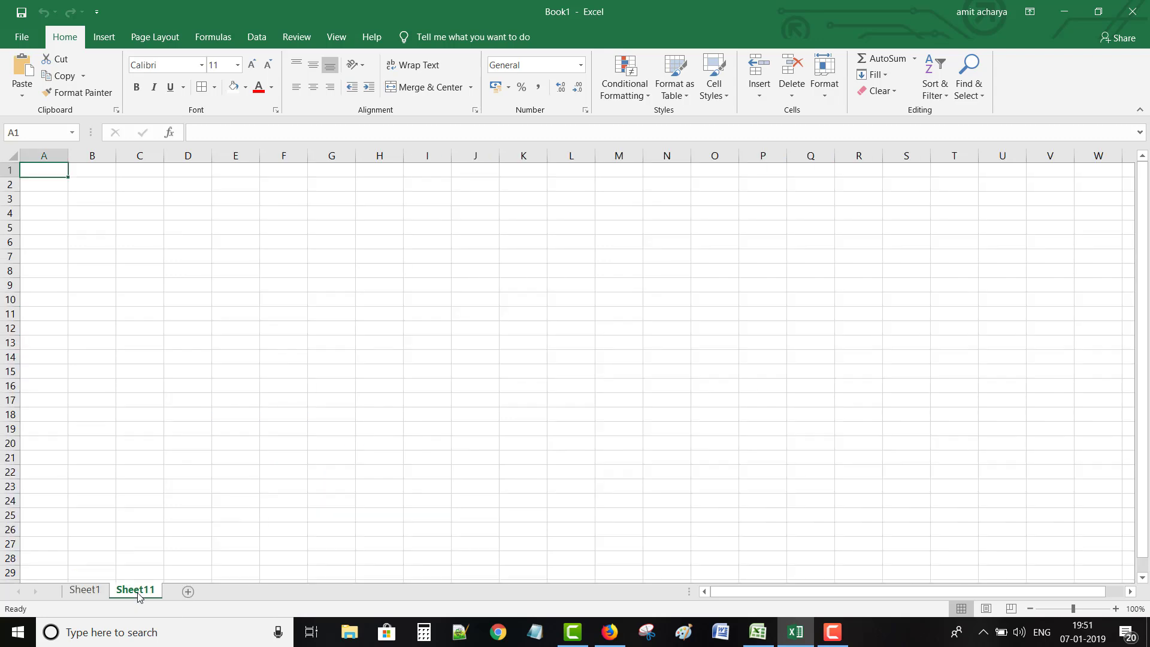
{"action": "left_click", "coordinate": [188, 592]}
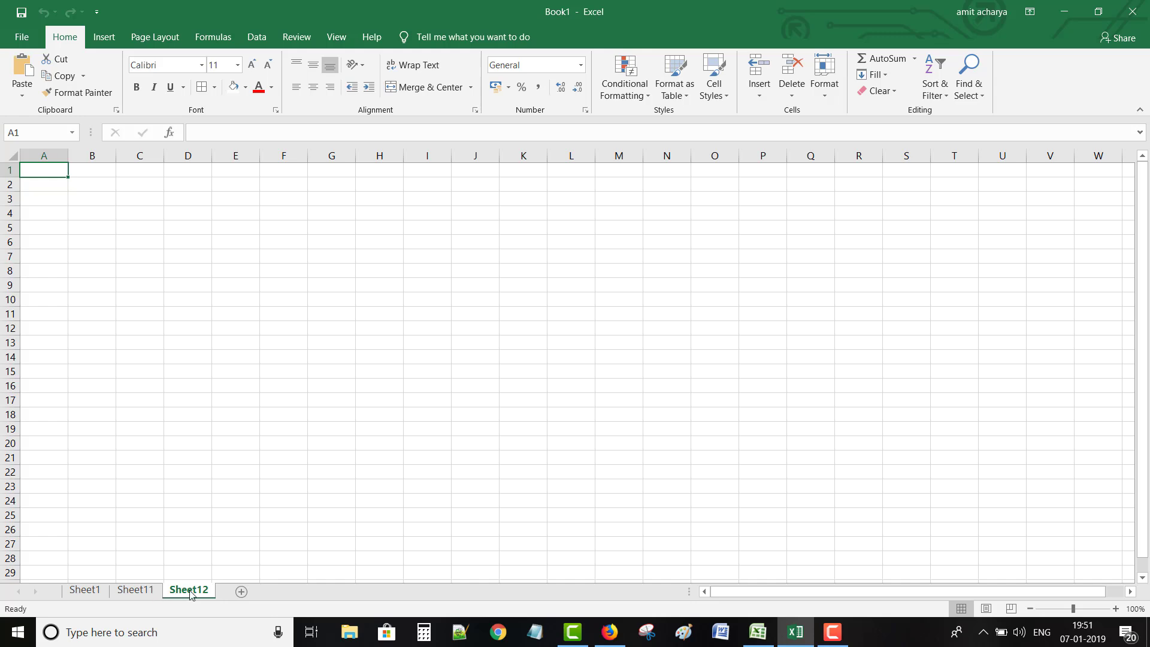
{"action": "right_click", "coordinate": [137, 593]}
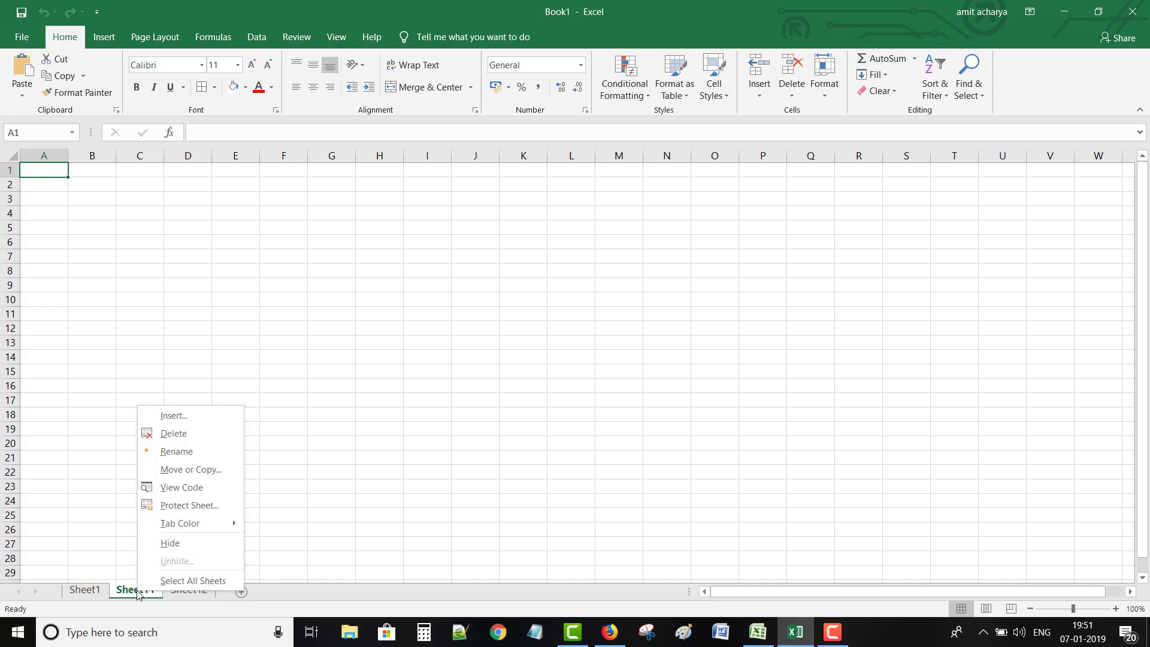
{"action": "left_click", "coordinate": [182, 451]}
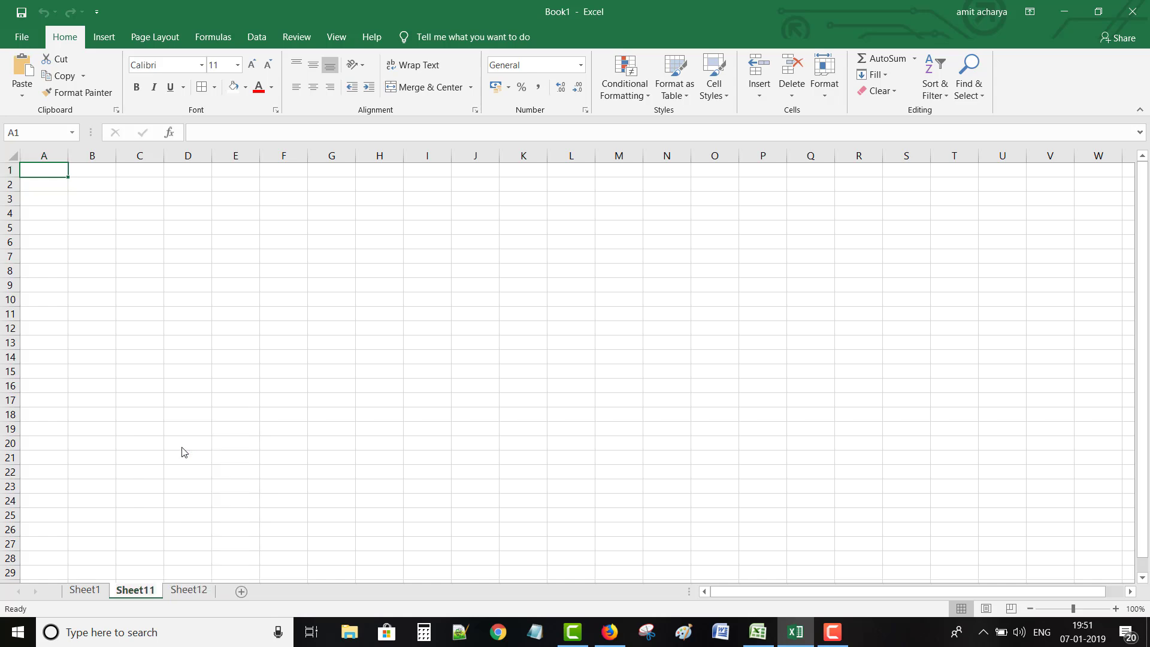
{"action": "type", "text": "Shee"}
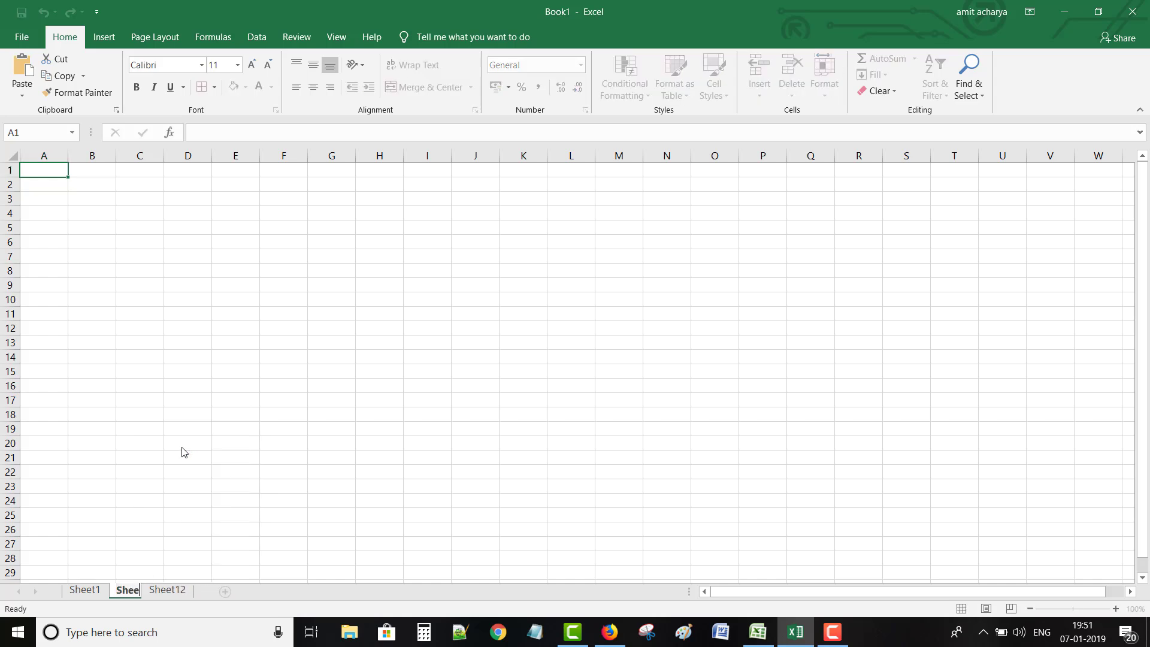
{"action": "type", "text": "t2"}
{"action": "key", "text": "Return"}
- Rename the worksheet Sheet12 as Sheet3
{"action": "right_click", "coordinate": [195, 590]}
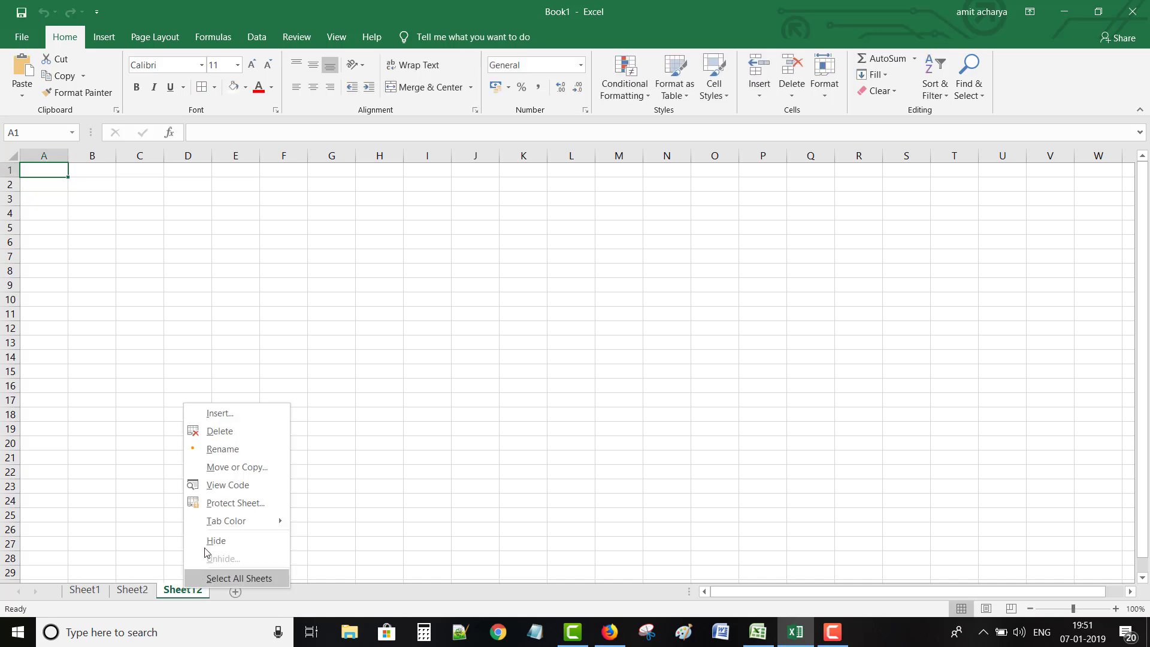
{"action": "left_click", "coordinate": [230, 447]}
{"action": "left_click", "coordinate": [231, 447]}
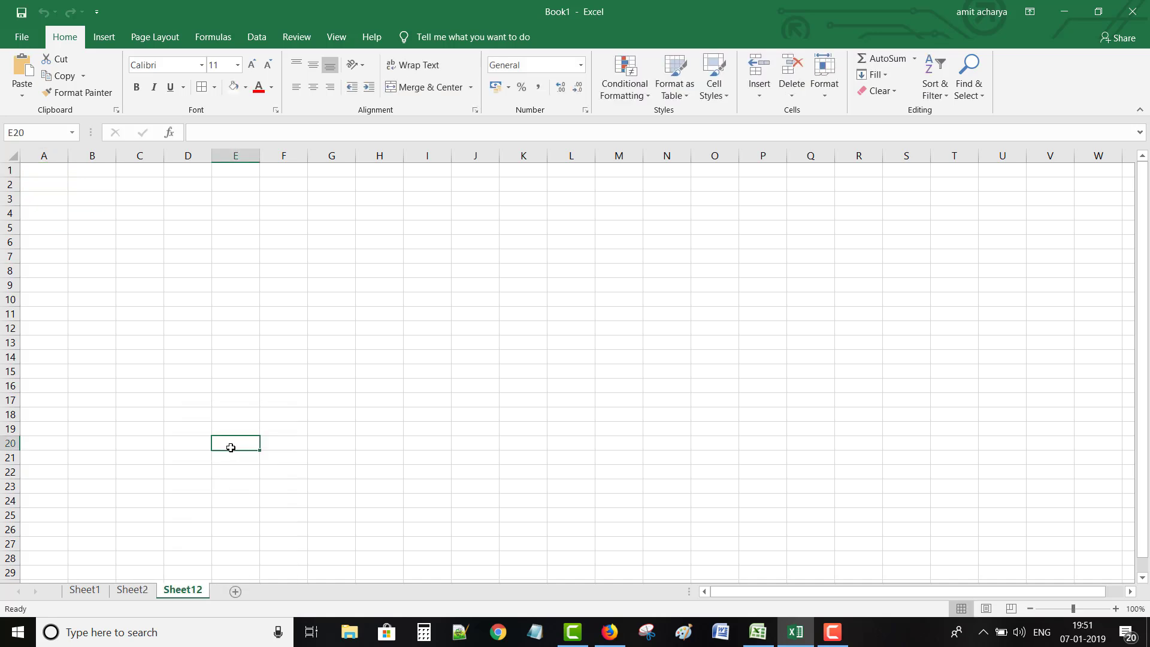
{"action": "type", "text": "Sh"}
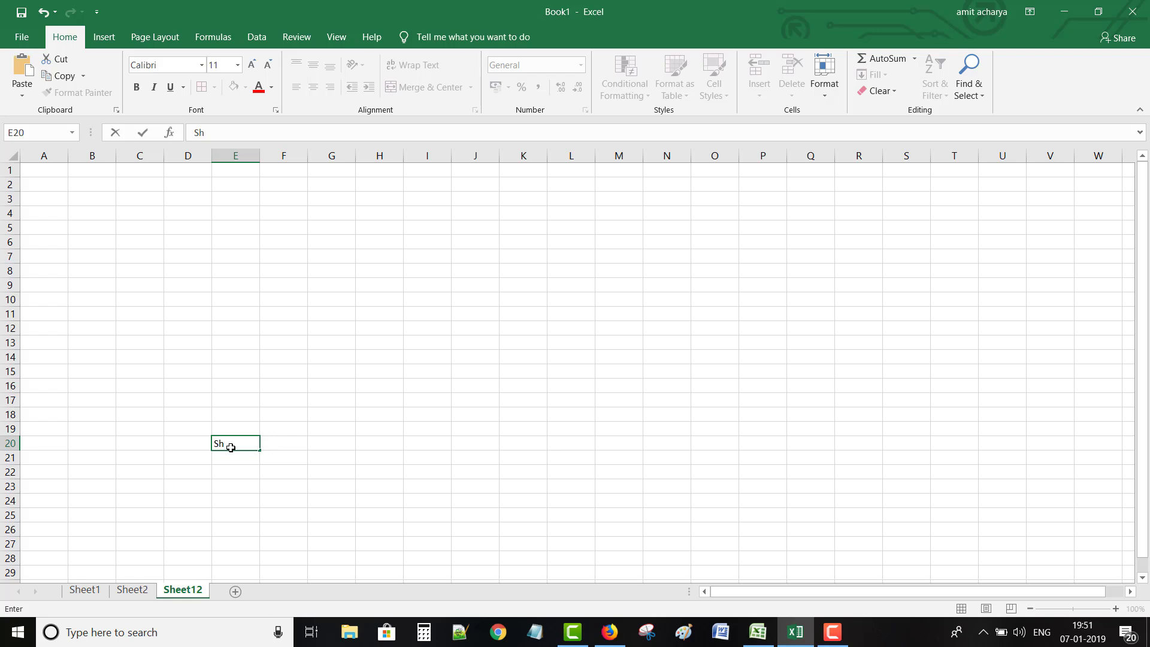
{"action": "right_click", "coordinate": [184, 591]}
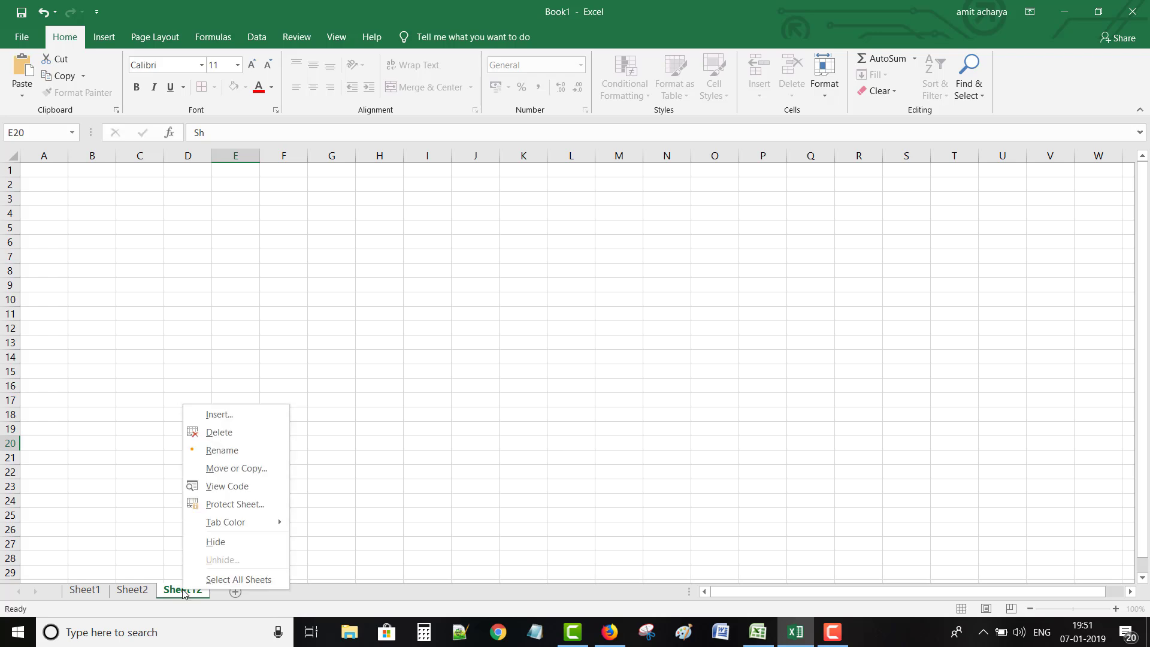
{"action": "left_click", "coordinate": [230, 454]}
{"action": "key", "text": "Right"}
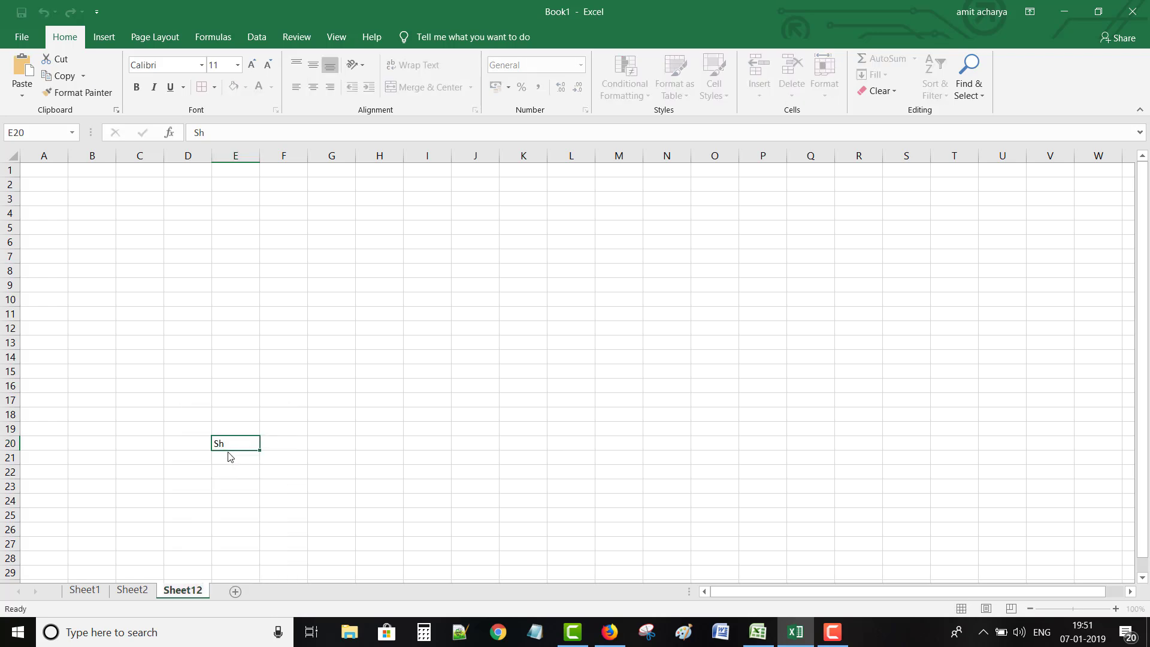
{"action": "key", "text": "BackSpace"}
{"action": "key", "text": "BackSpace"}
{"action": "type", "text": "3"}
{"action": "key", "text": "Return"}
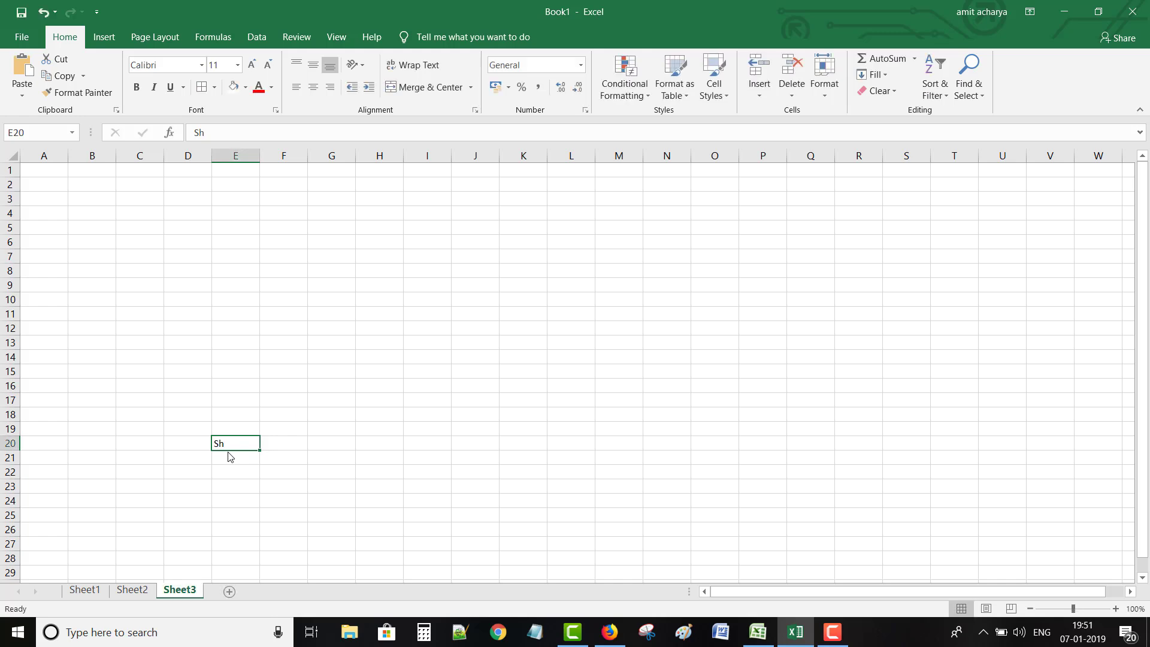
- Add another worksheet after Sheet3 and rename it as EndSheet
{"action": "left_click", "coordinate": [229, 591]}
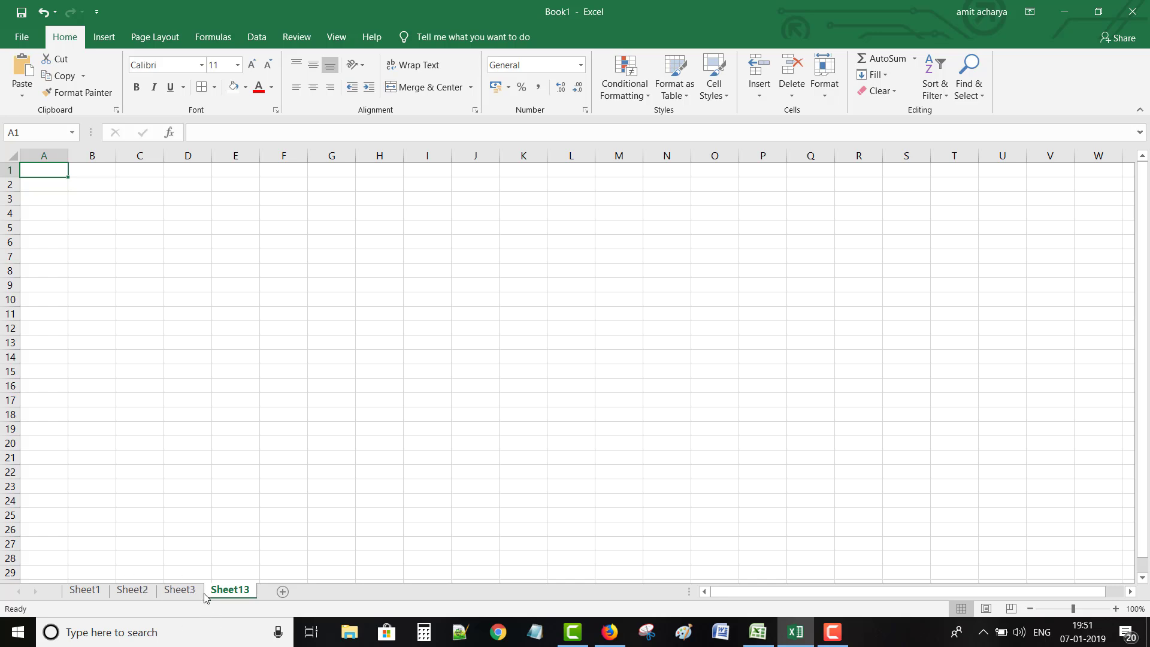
{"action": "right_click", "coordinate": [242, 599]}
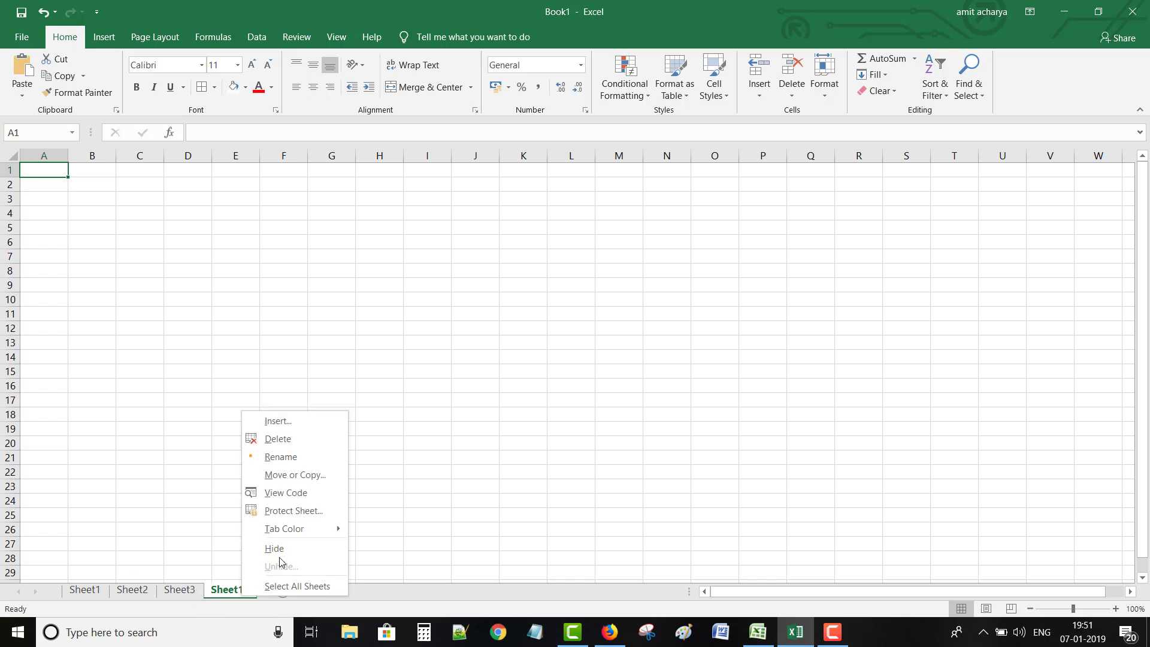
{"action": "left_click", "coordinate": [301, 458]}
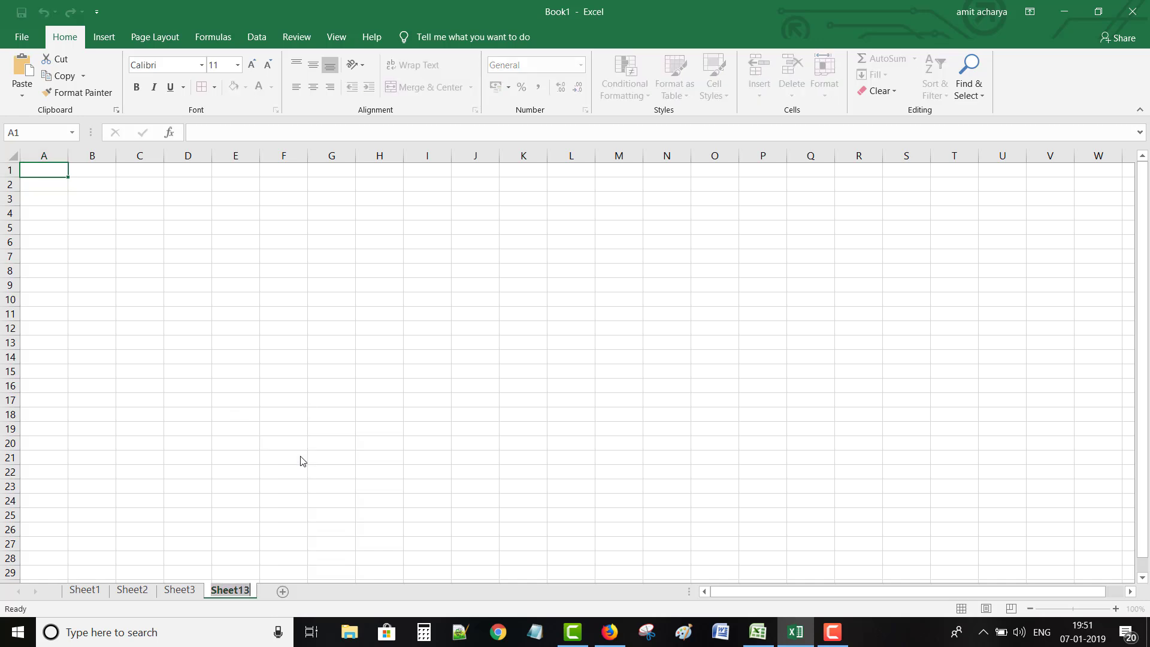
{"action": "type", "text": "EndShee"}
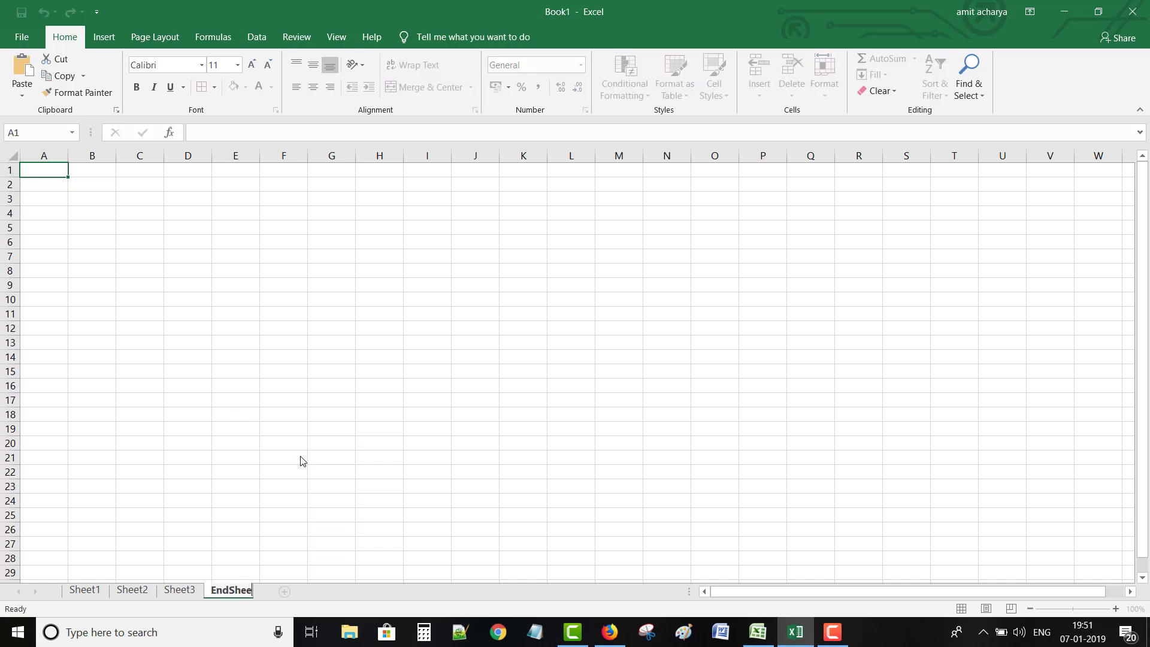
{"action": "type", "text": "t"}
{"action": "key", "text": "Return"}
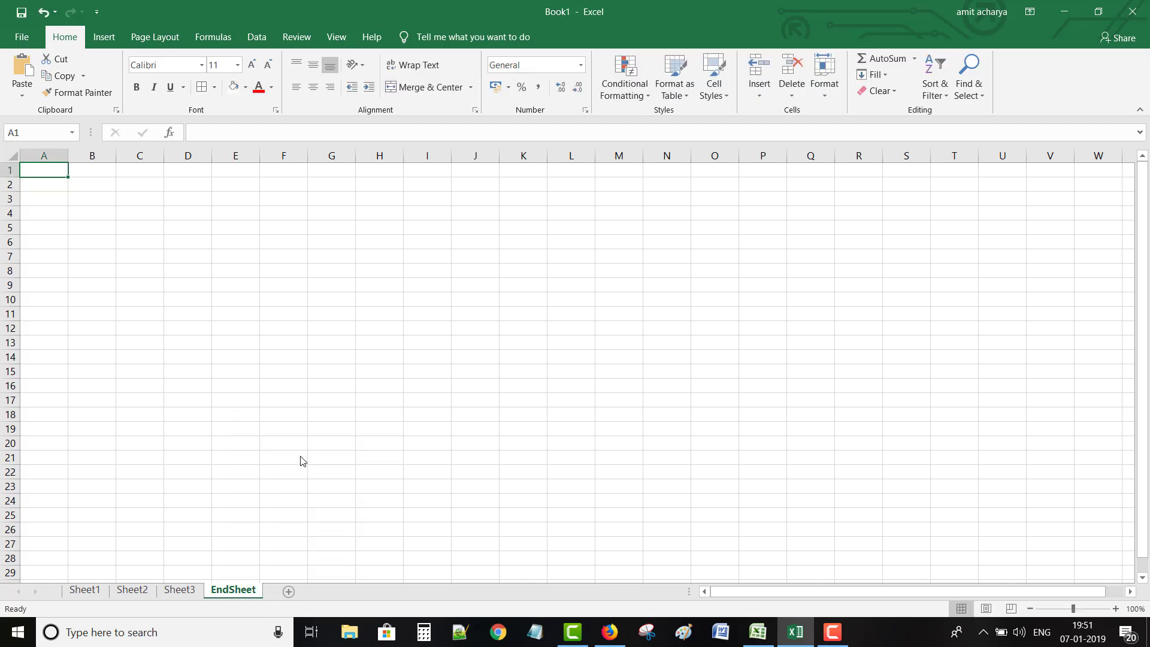
- Create a copy of Sheet1 within Book1, placed at the end after EndSheet
{"action": "right_click", "coordinate": [94, 593]}
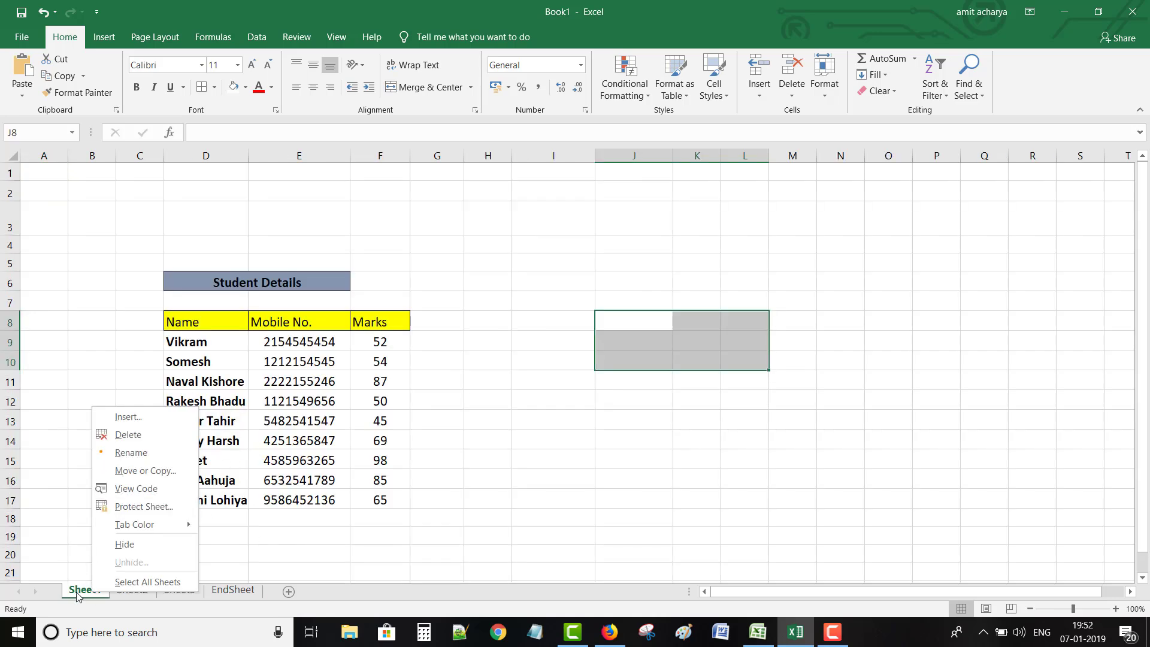
{"action": "left_click", "coordinate": [230, 594]}
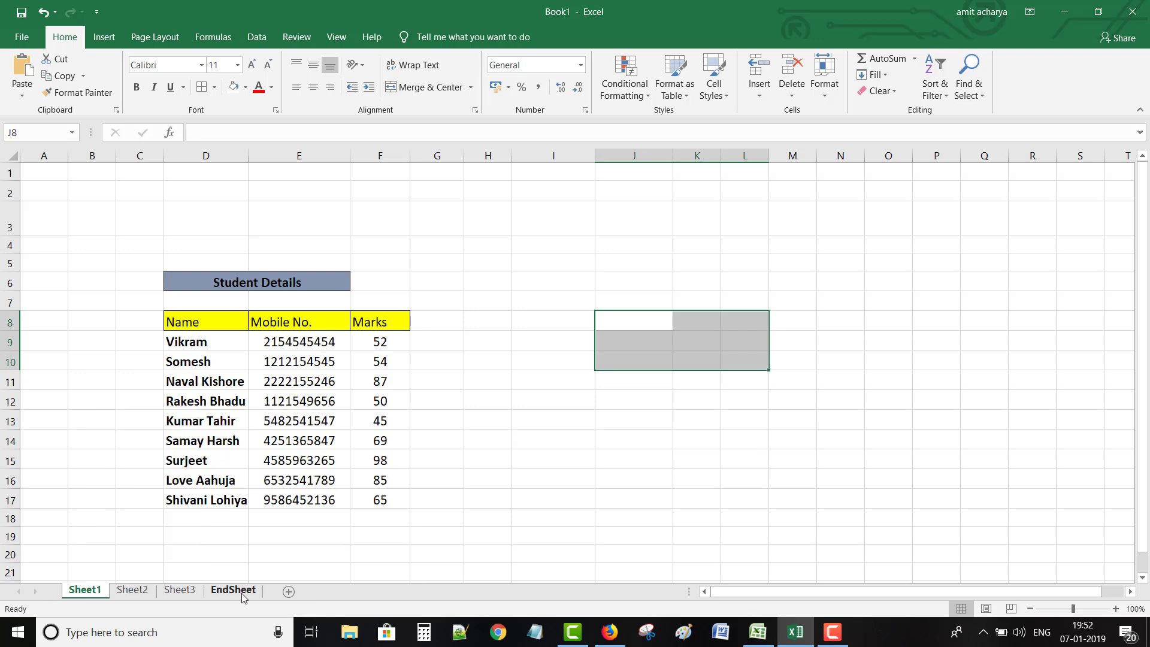
{"action": "right_click", "coordinate": [91, 595]}
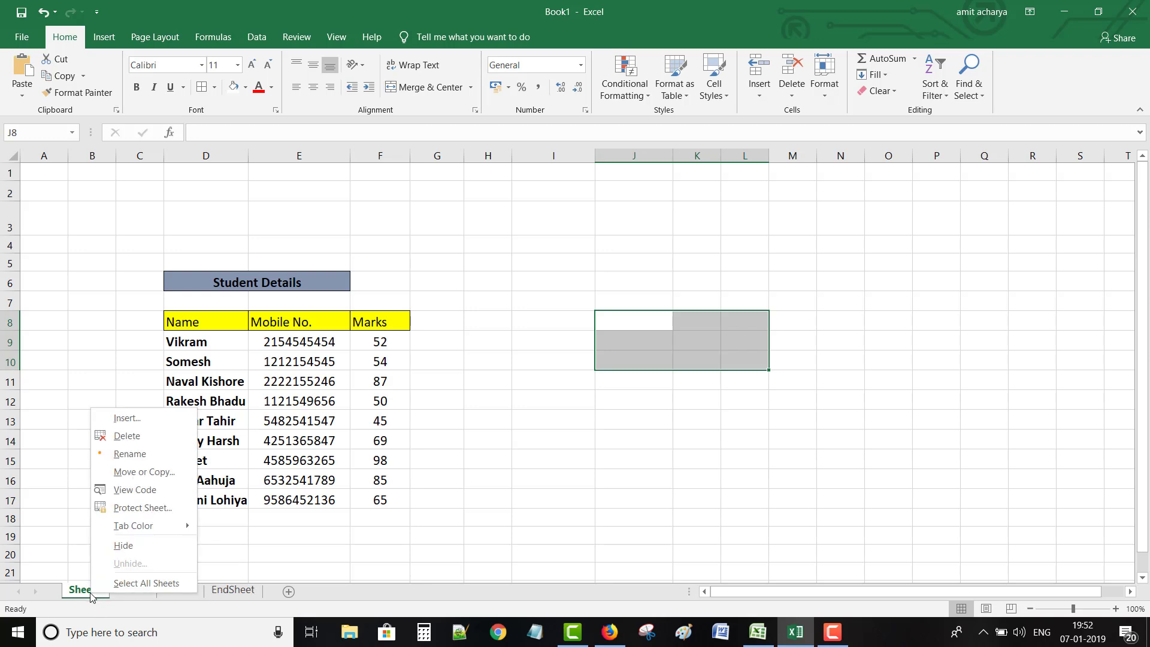
{"action": "right_click", "coordinate": [72, 593]}
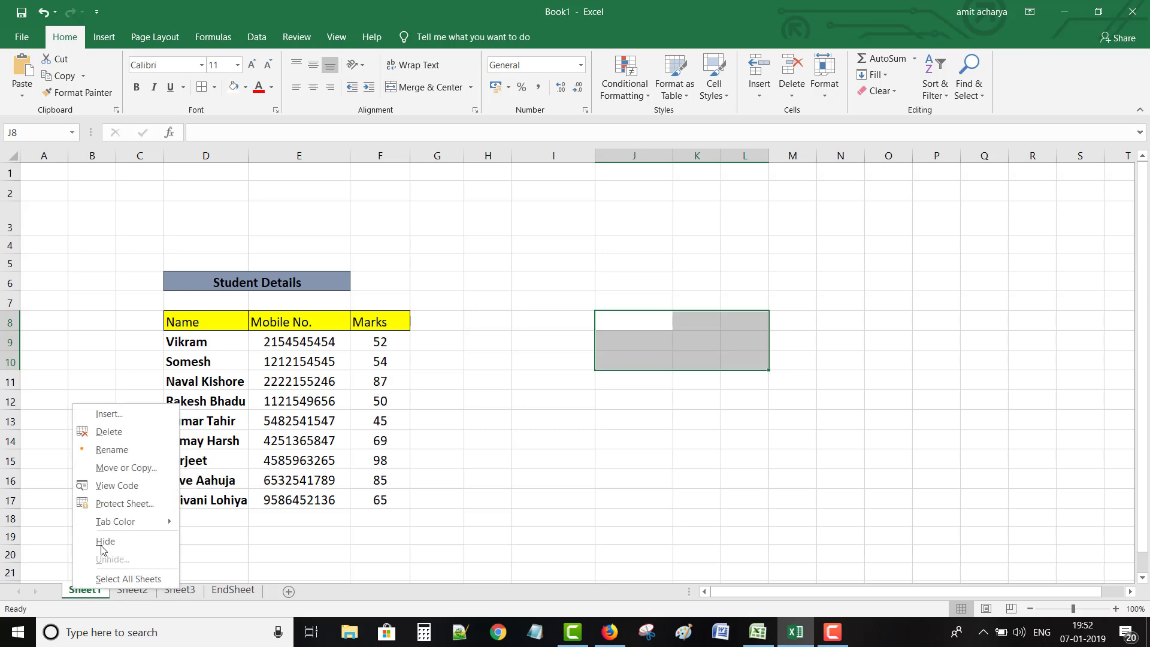
{"action": "left_click", "coordinate": [127, 468]}
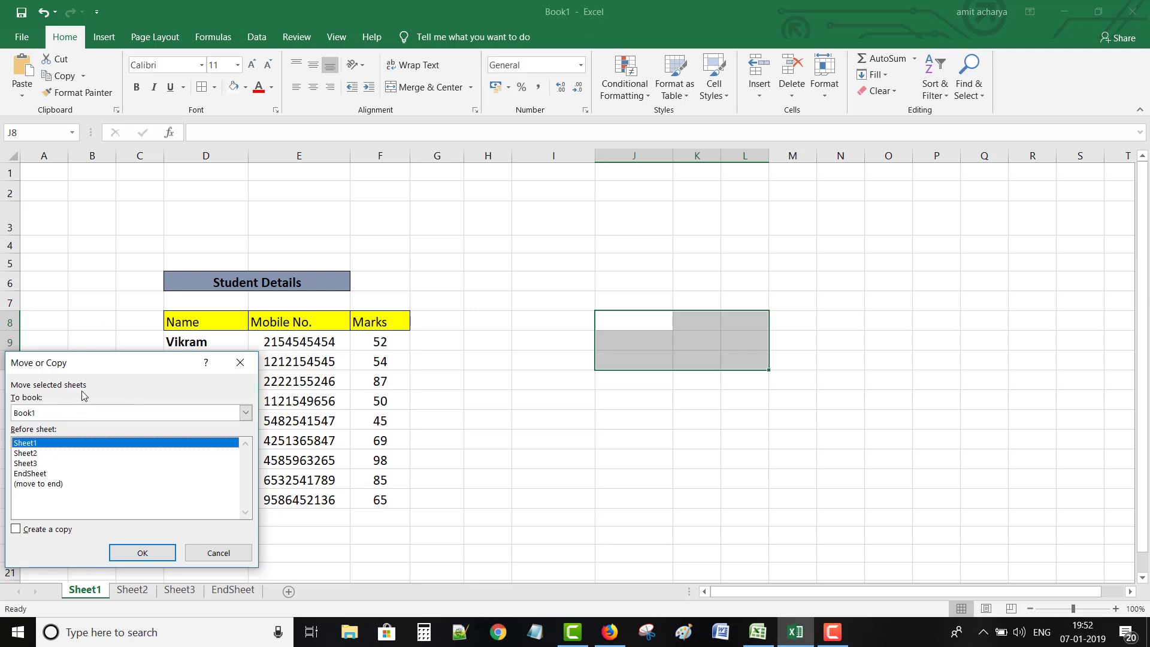
{"action": "left_click", "coordinate": [87, 413]}
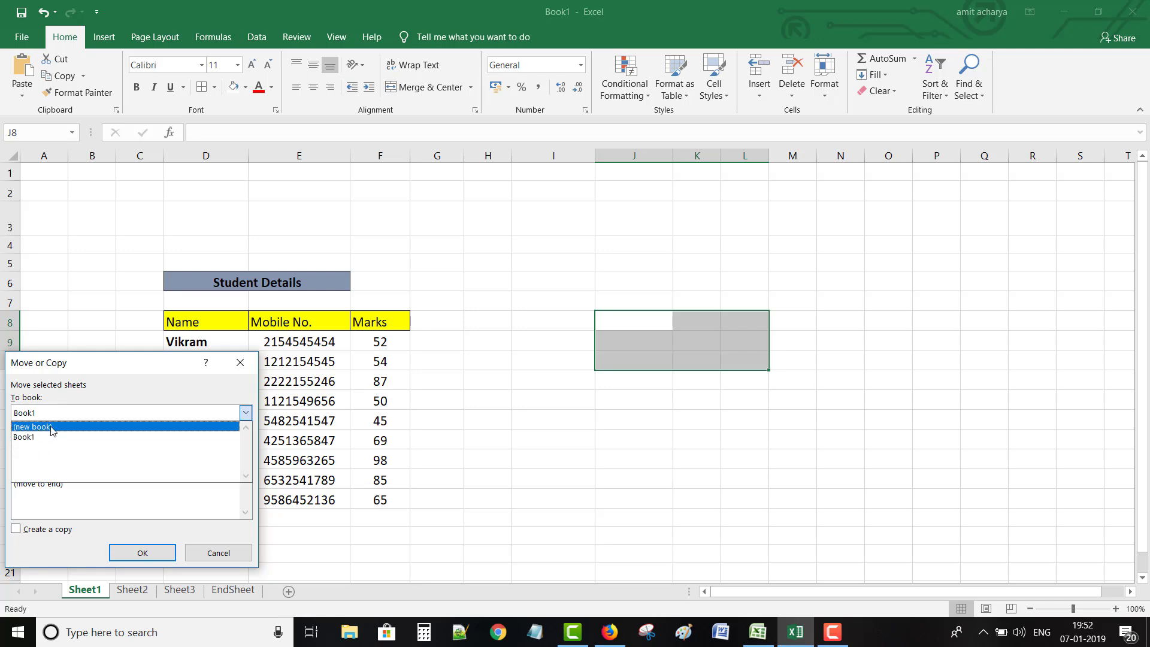
{"action": "left_click", "coordinate": [35, 437]}
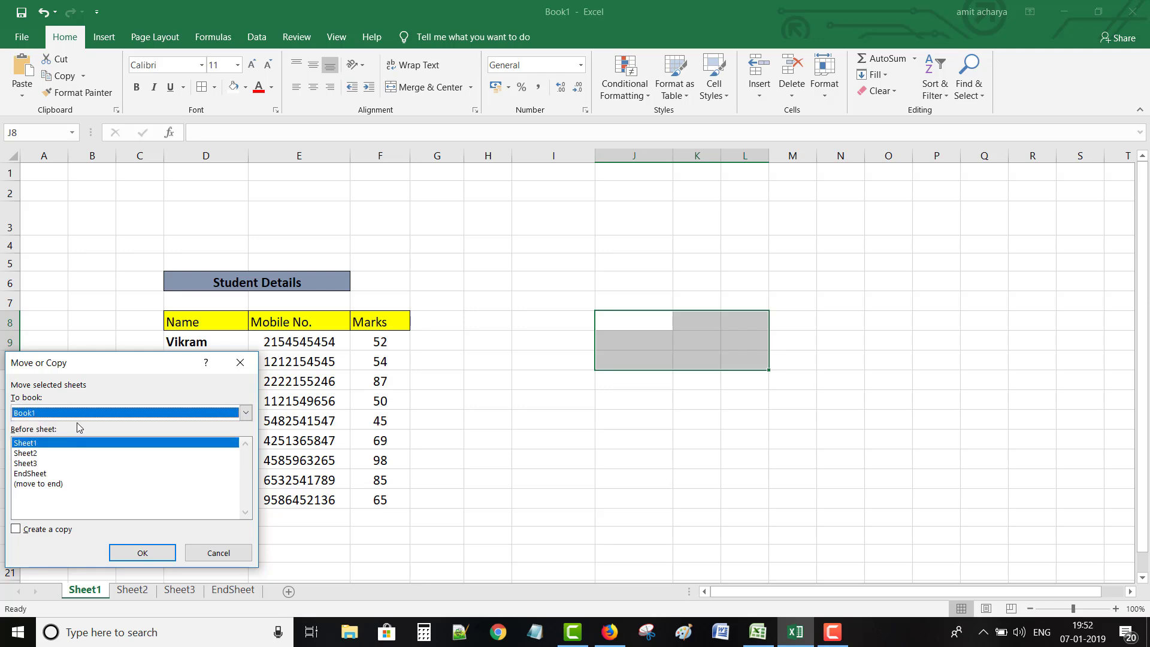
{"action": "left_click", "coordinate": [32, 484]}
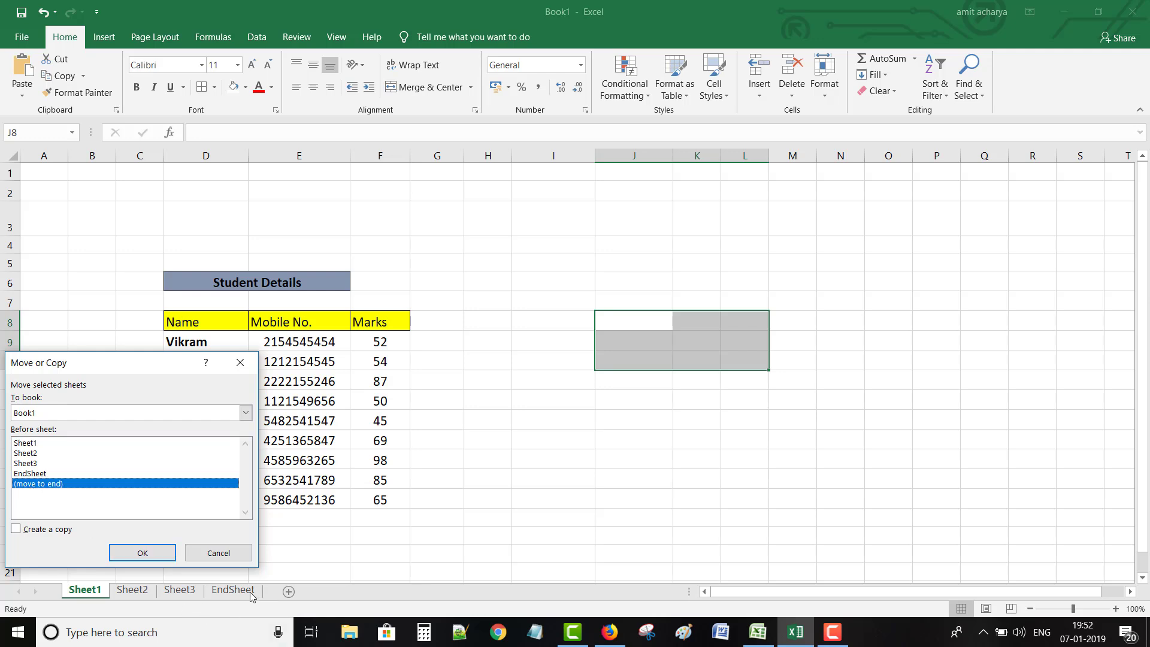
{"action": "left_click", "coordinate": [17, 529]}
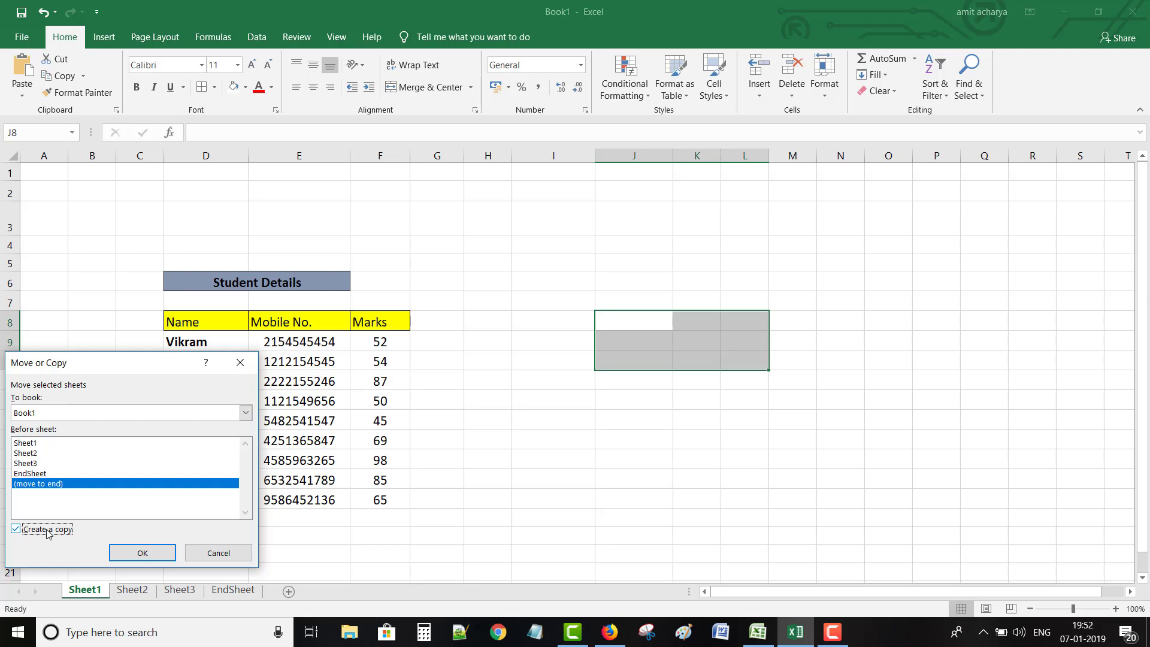
{"action": "left_click", "coordinate": [135, 553]}
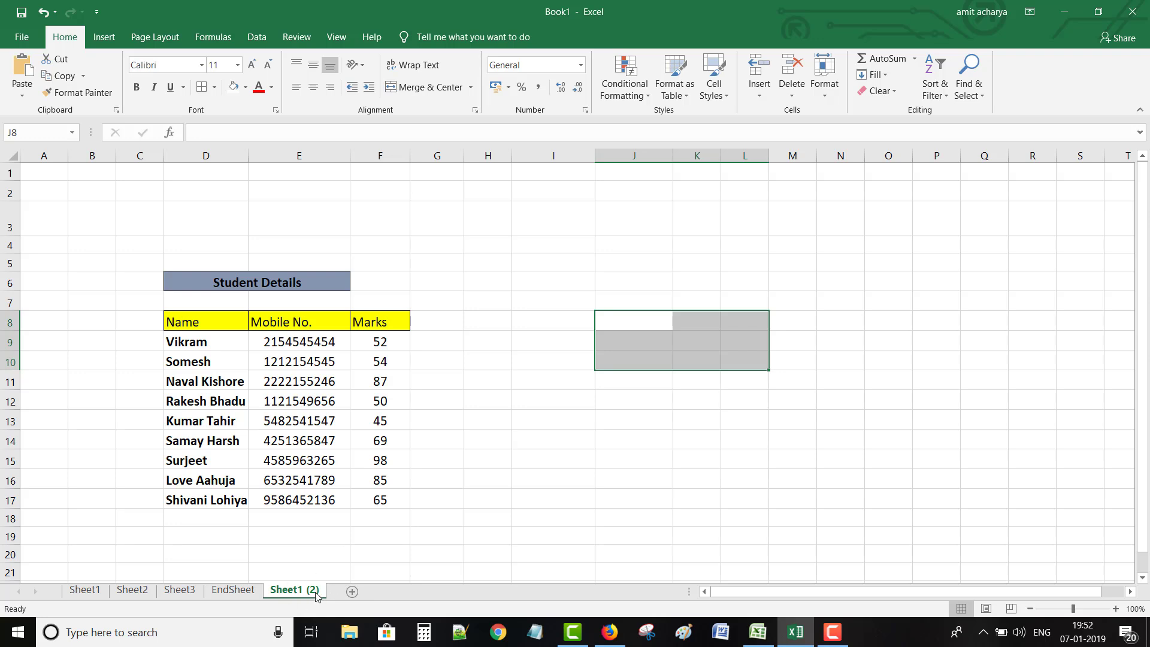
- Compare Sheet1 with its copy Sheet1 (2), undo the last action, and delete the copied worksheet
{"action": "left_click", "coordinate": [100, 593]}
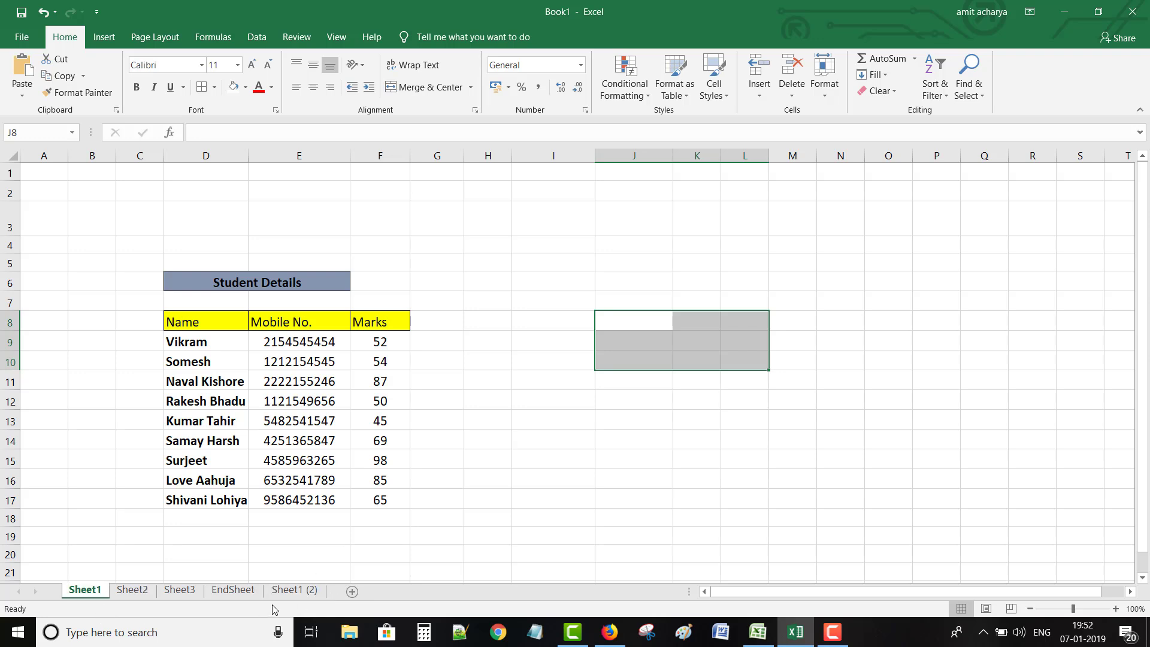
{"action": "left_click", "coordinate": [309, 592]}
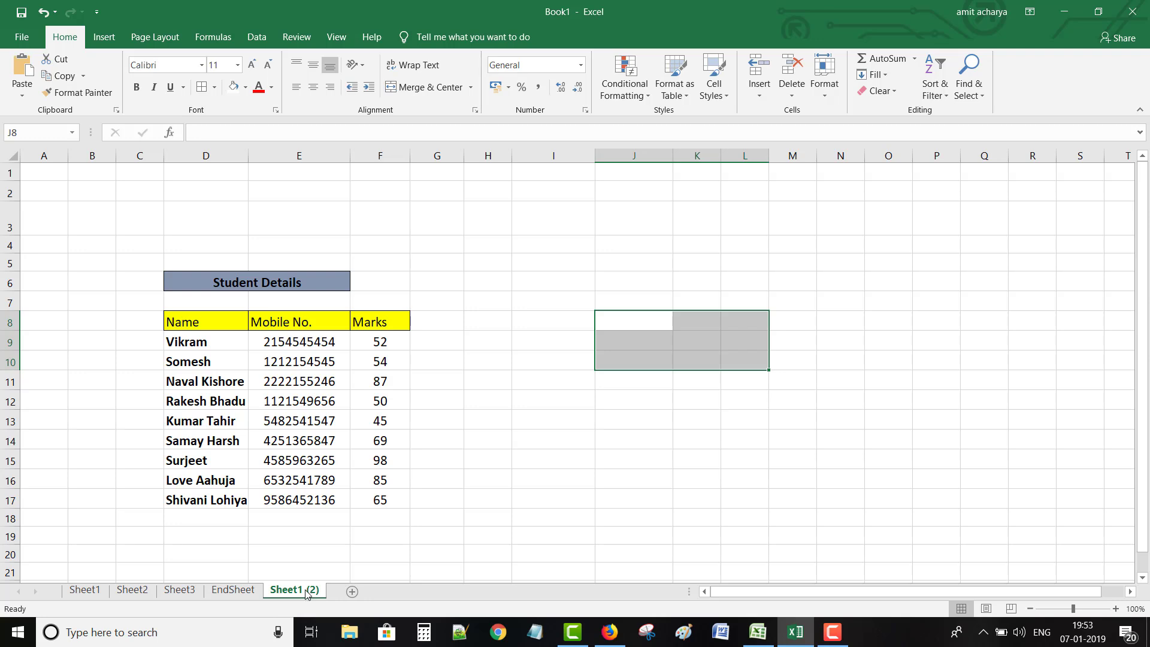
{"action": "key", "text": "ctrl+z"}
{"action": "right_click", "coordinate": [304, 592]}
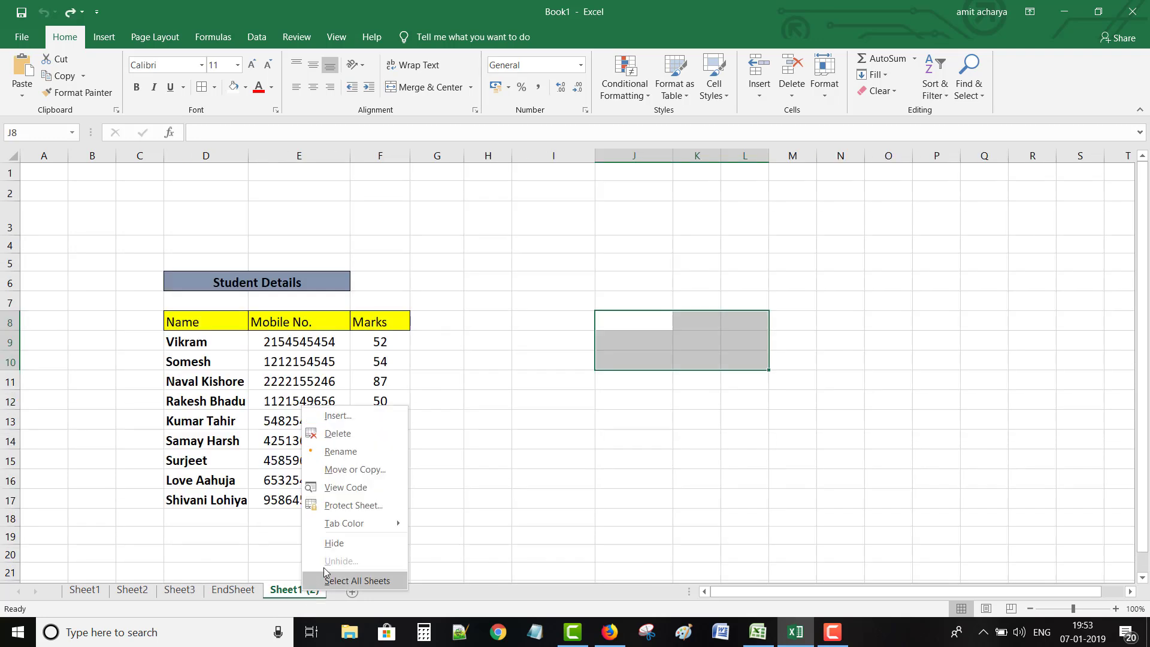
{"action": "left_click", "coordinate": [336, 439]}
{"action": "left_click", "coordinate": [549, 358]}
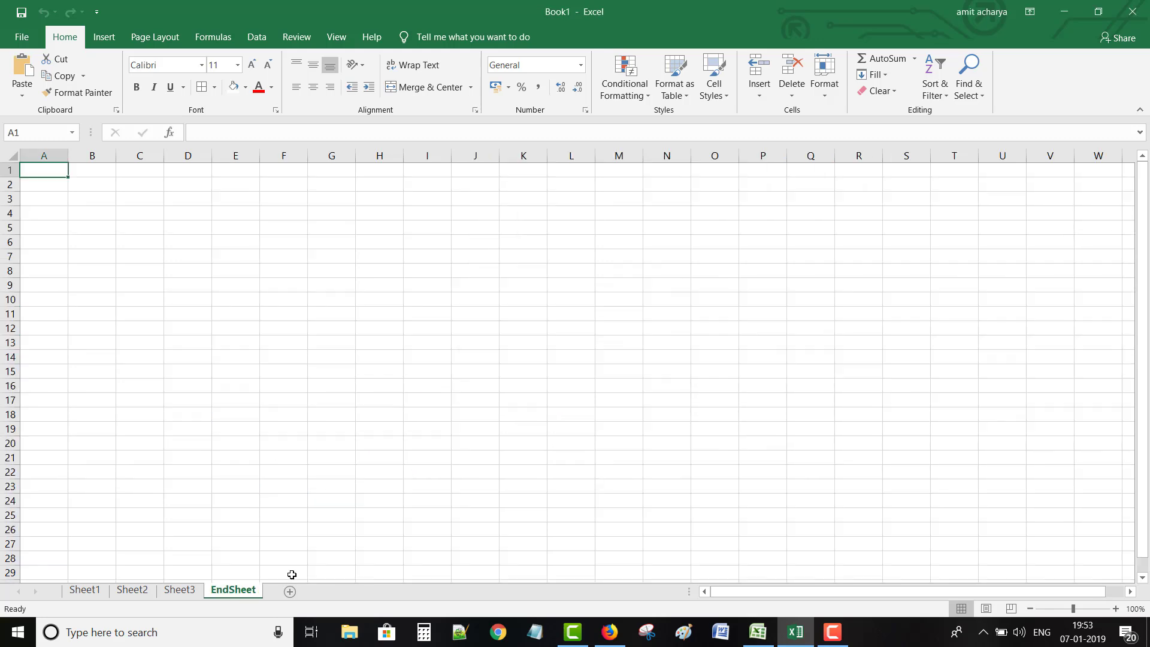
- Move Sheet1 to the end of Book1, and return it to its place before Sheet2
{"action": "right_click", "coordinate": [90, 590]}
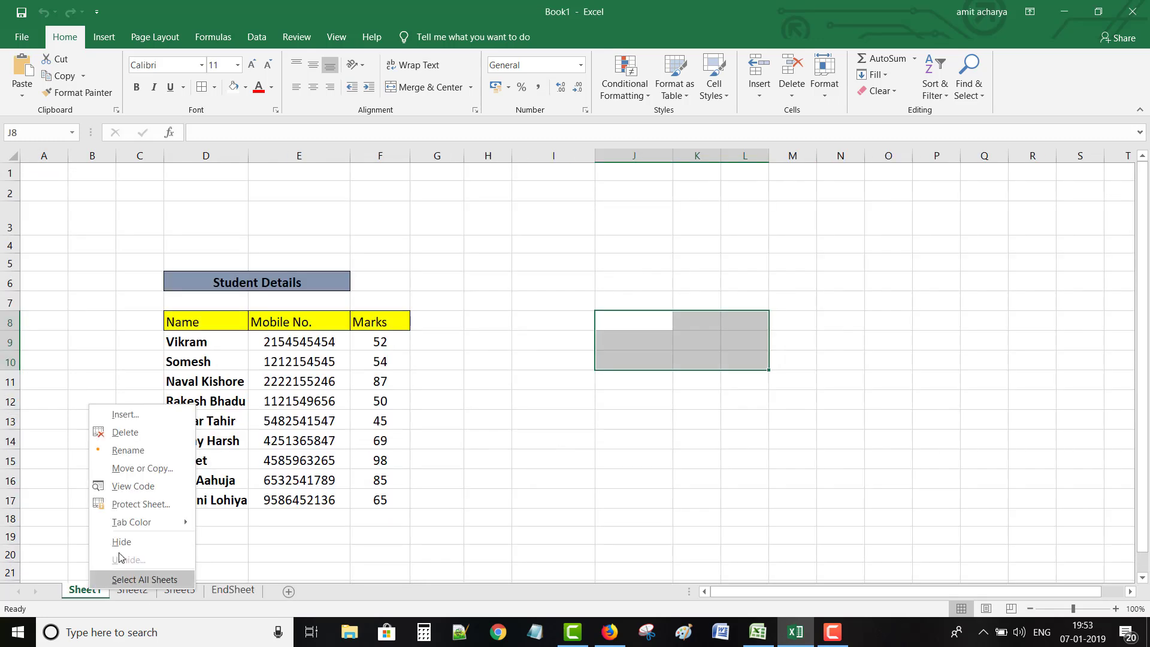
{"action": "left_click", "coordinate": [137, 468]}
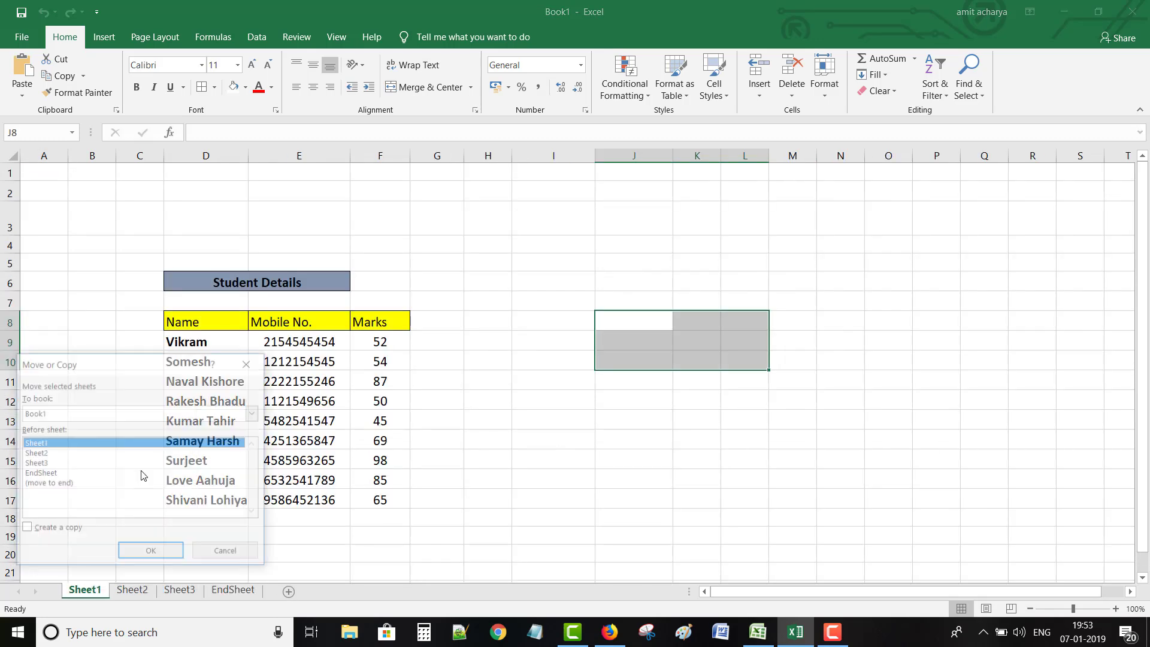
{"action": "left_click", "coordinate": [66, 484]}
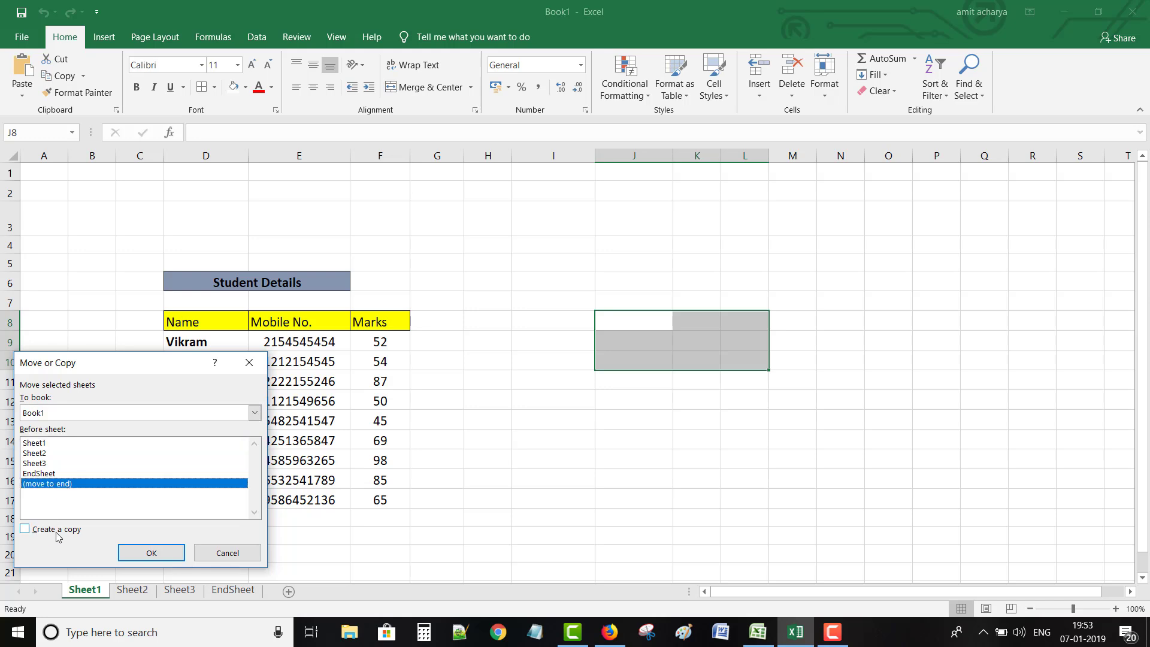
{"action": "left_click", "coordinate": [150, 553]}
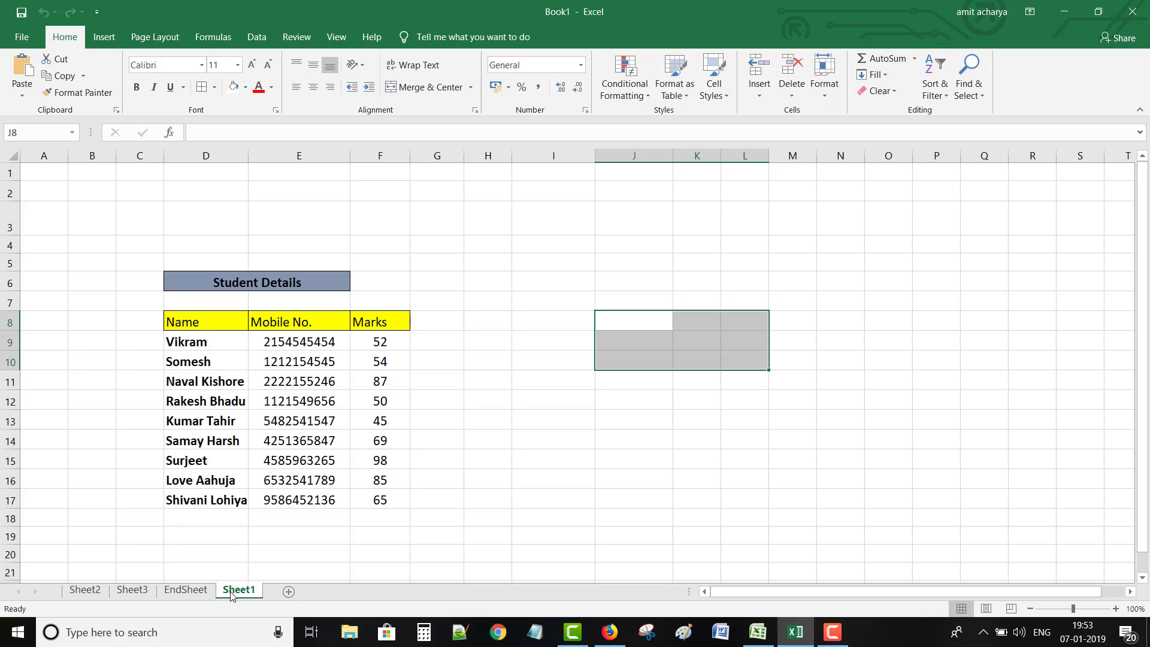
{"action": "left_click_drag", "start_coordinate": [231, 595], "coordinate": [87, 599]}
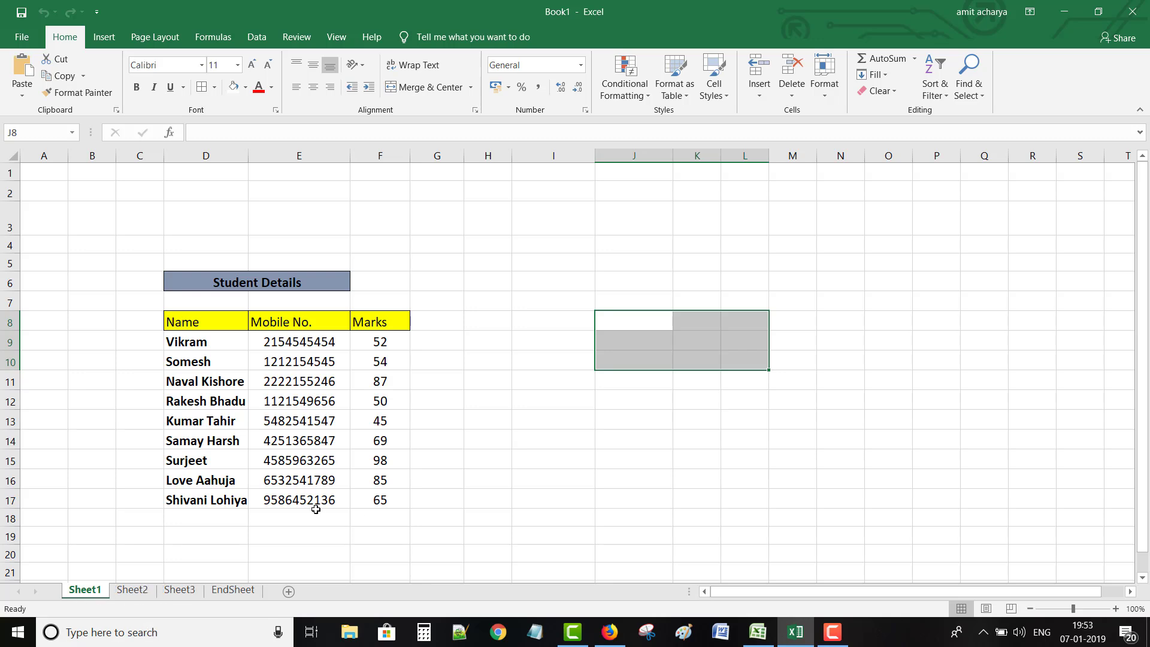
- Delete the worksheet EndSheet from Book1
{"action": "right_click", "coordinate": [227, 593]}
{"action": "left_click", "coordinate": [279, 434]}
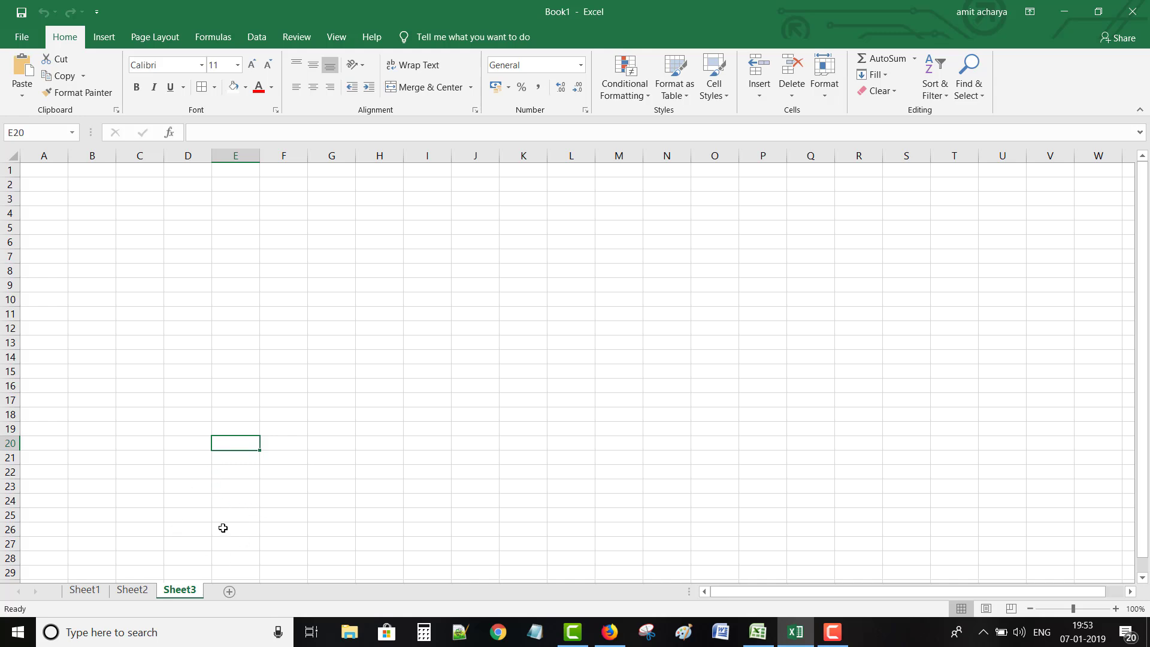
- Hide the worksheets Sheet3 and Sheet2 so that only Sheet1 is displayed
{"action": "right_click", "coordinate": [186, 591]}
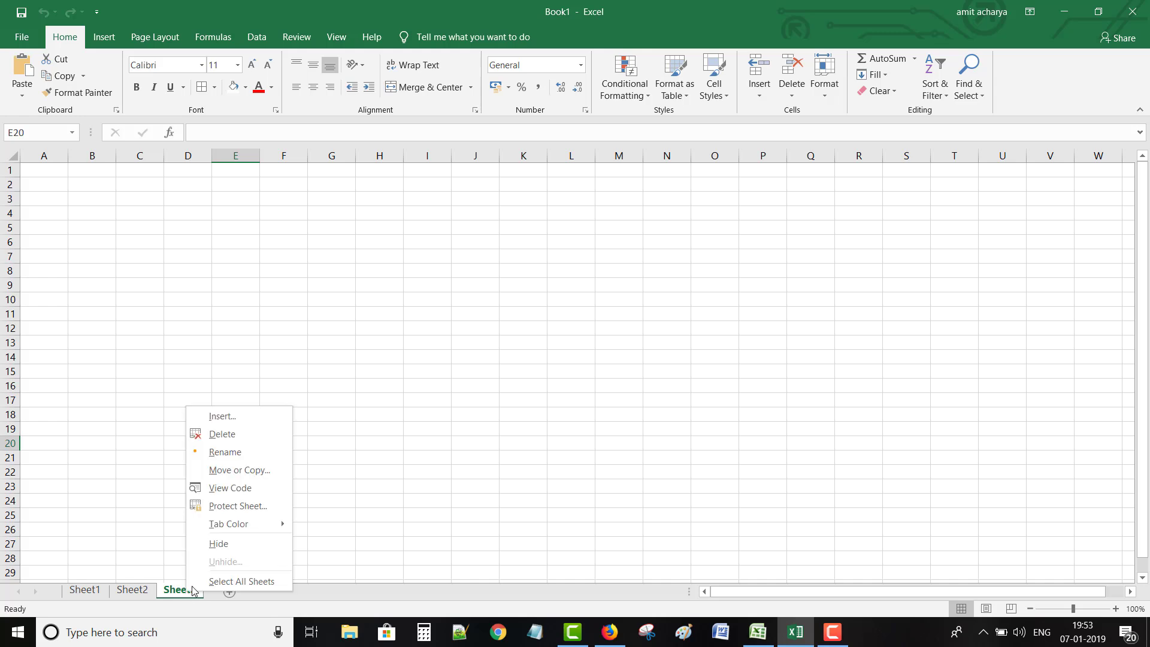
{"action": "left_click", "coordinate": [219, 544]}
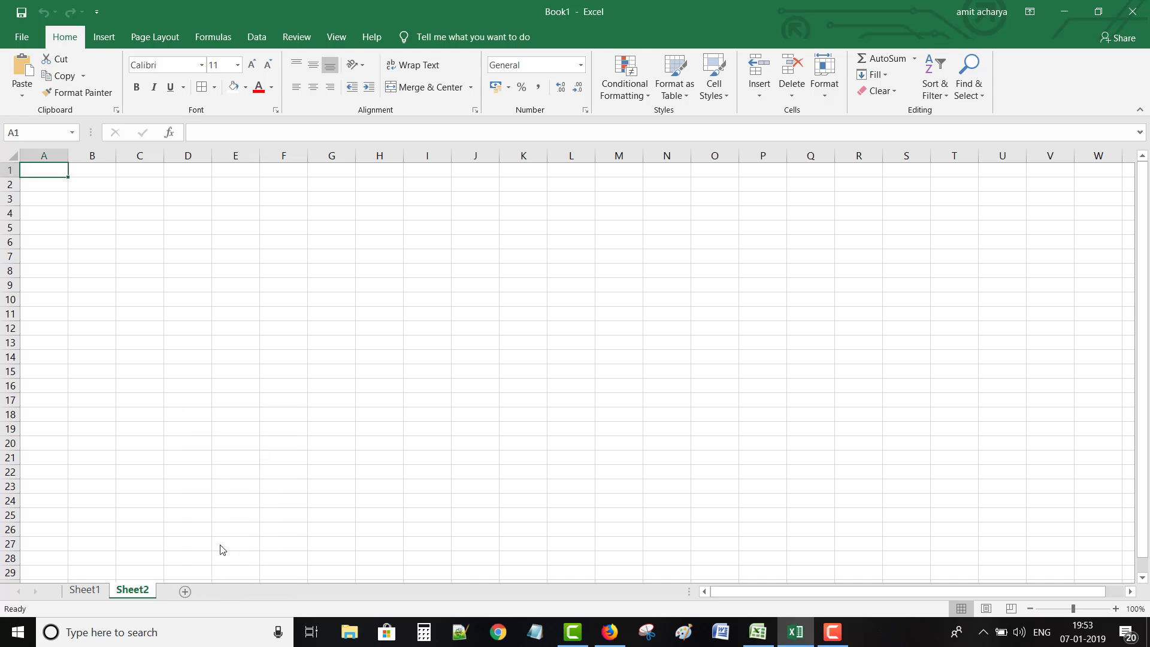
{"action": "right_click", "coordinate": [142, 592]}
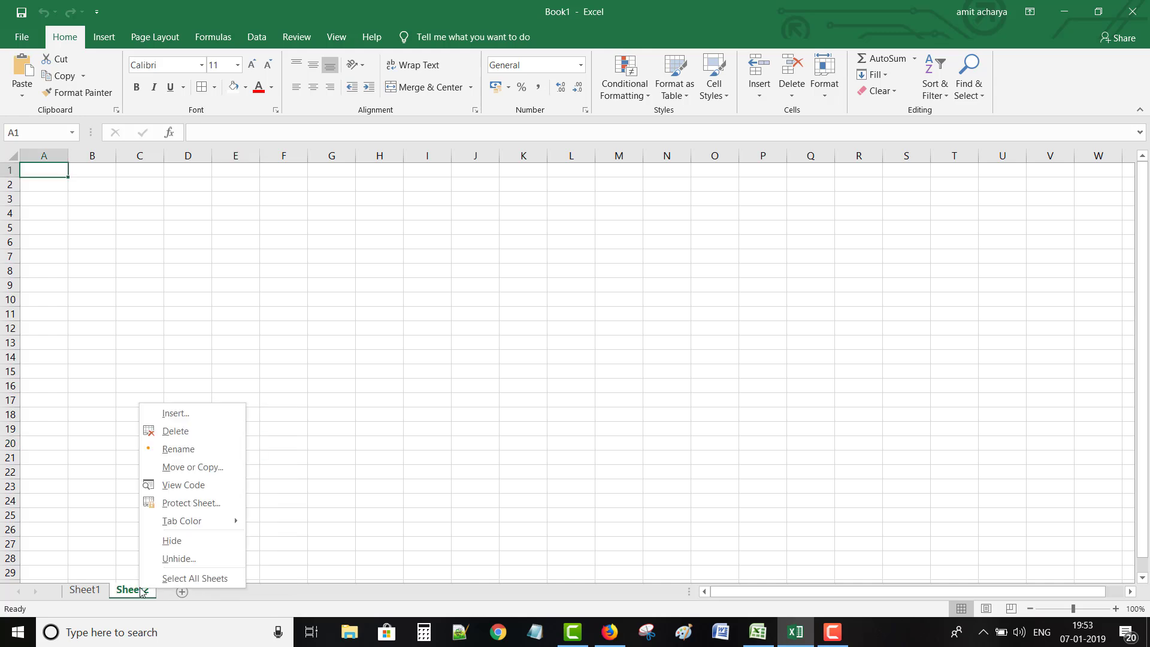
{"action": "left_click", "coordinate": [175, 541]}
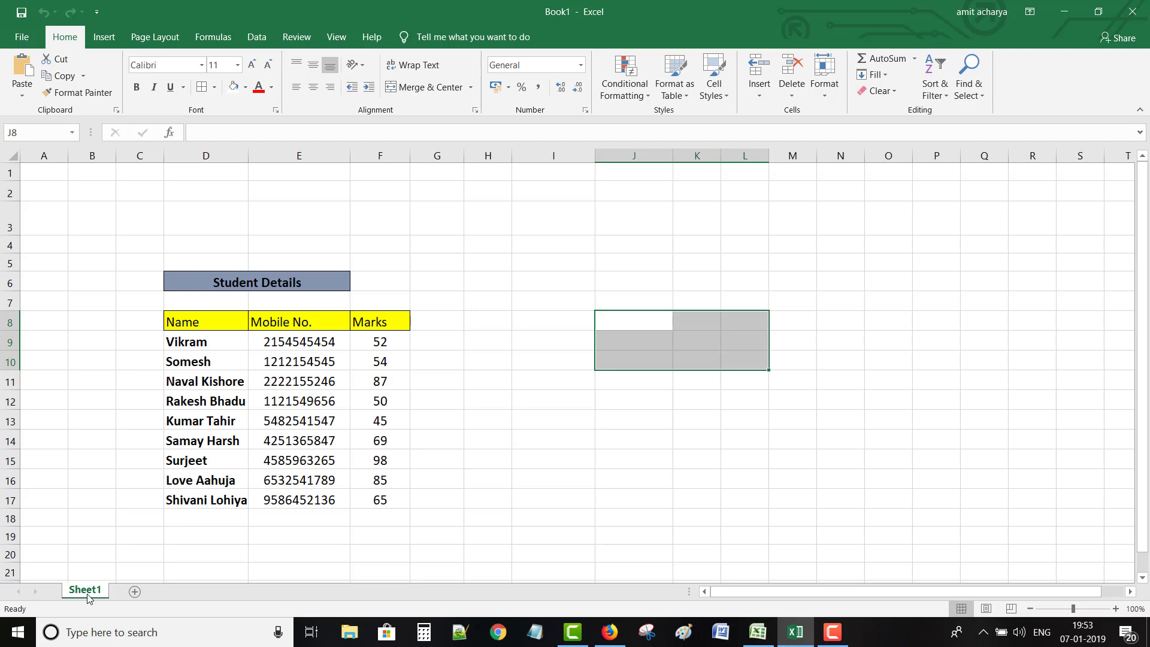
- Unhide the hidden worksheets Sheet2 and Sheet3, one after the other
{"action": "right_click", "coordinate": [88, 597]}
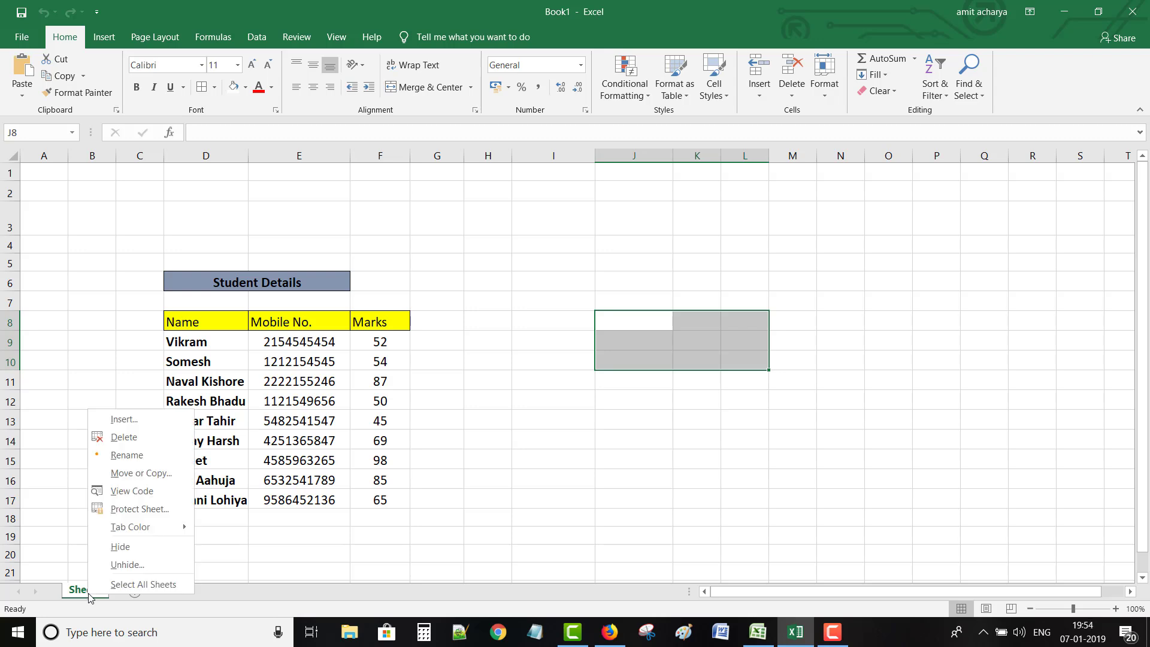
{"action": "left_click", "coordinate": [128, 566]}
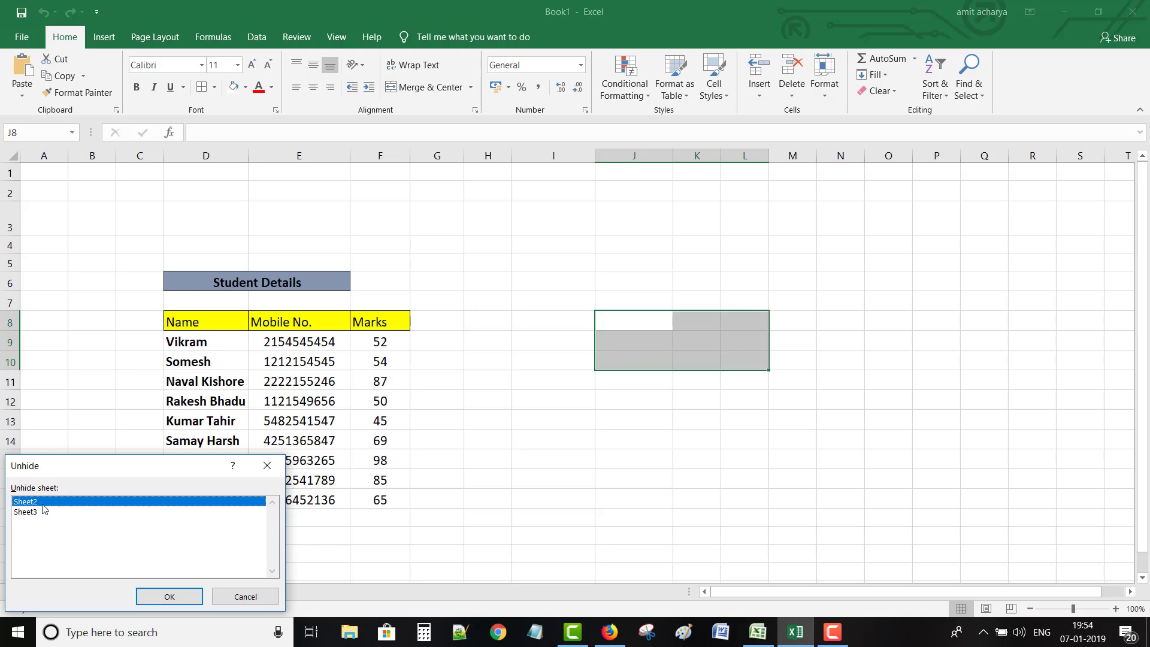
{"action": "left_click", "coordinate": [43, 511]}
{"action": "left_click", "coordinate": [43, 502]}
{"action": "left_click", "coordinate": [170, 597]}
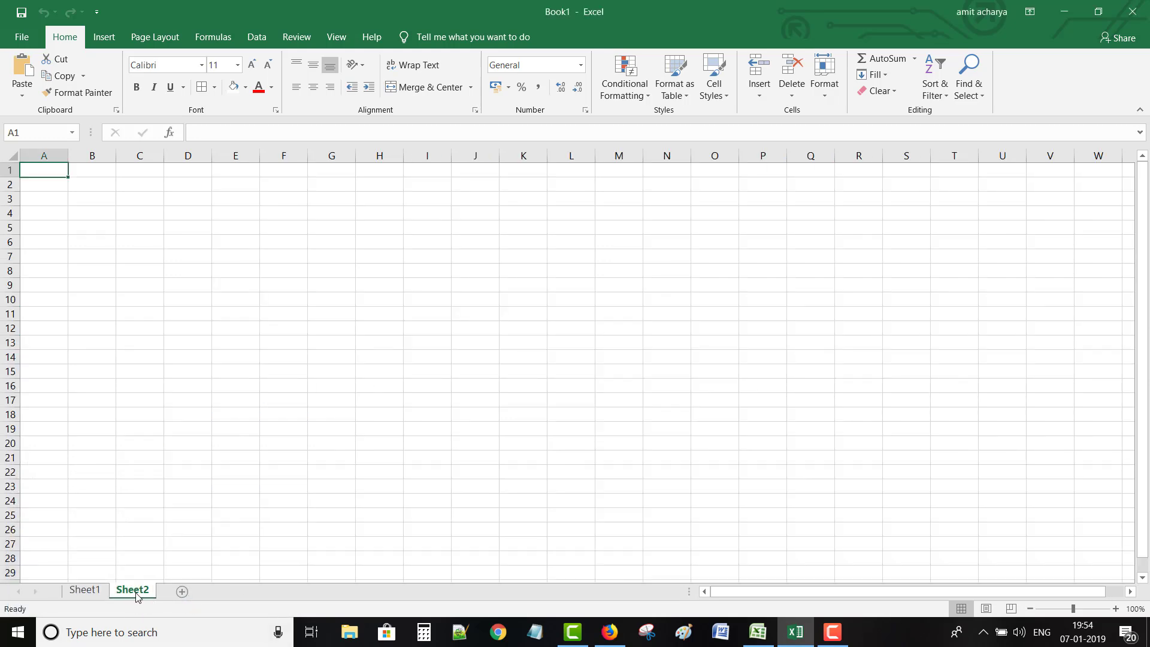
{"action": "right_click", "coordinate": [137, 592]}
{"action": "left_click", "coordinate": [179, 564]}
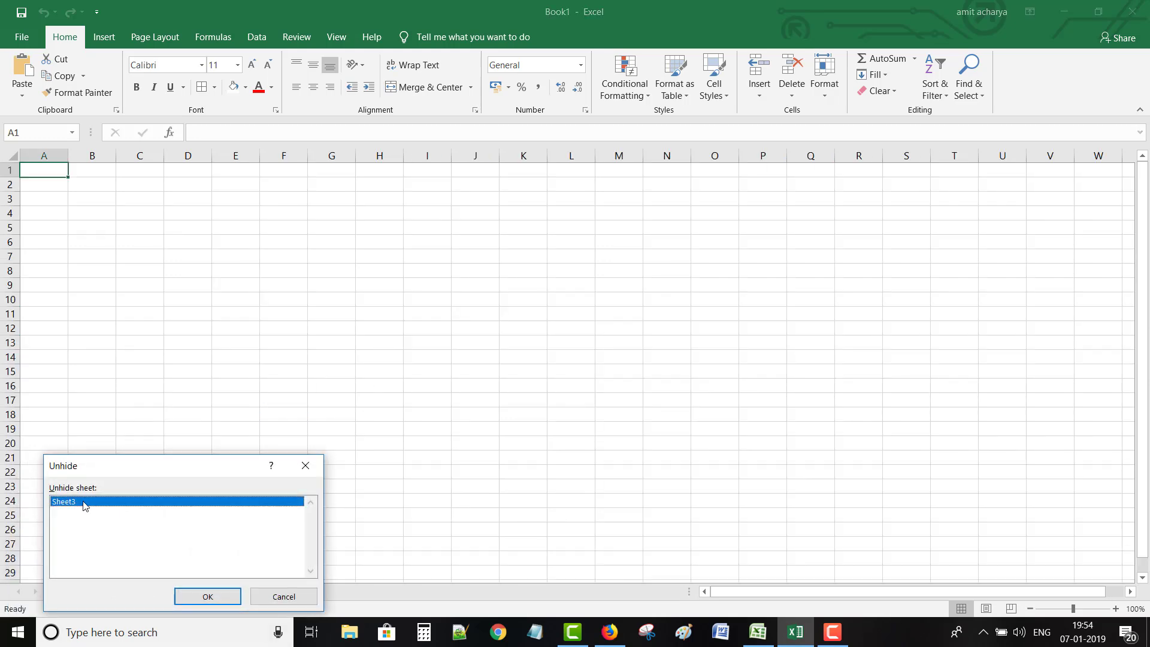
{"action": "left_click", "coordinate": [233, 597]}
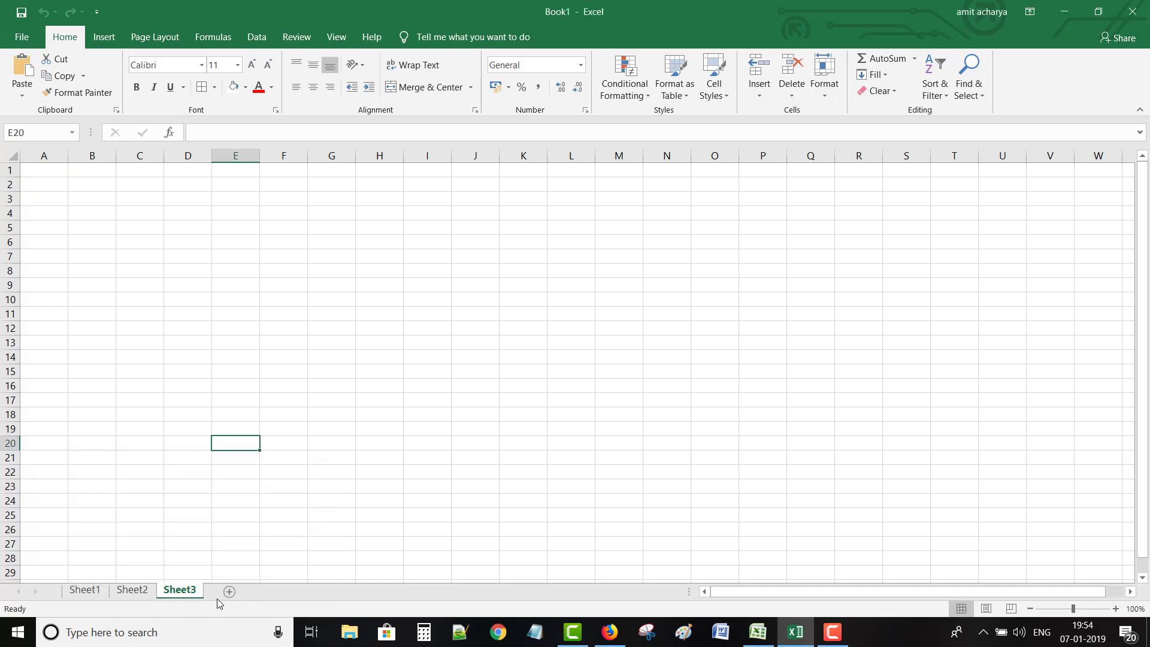
- Set the tab color of Sheet3 to dark orange and compare it with the tabs of Sheet1 and Sheet2
{"action": "right_click", "coordinate": [179, 596]}
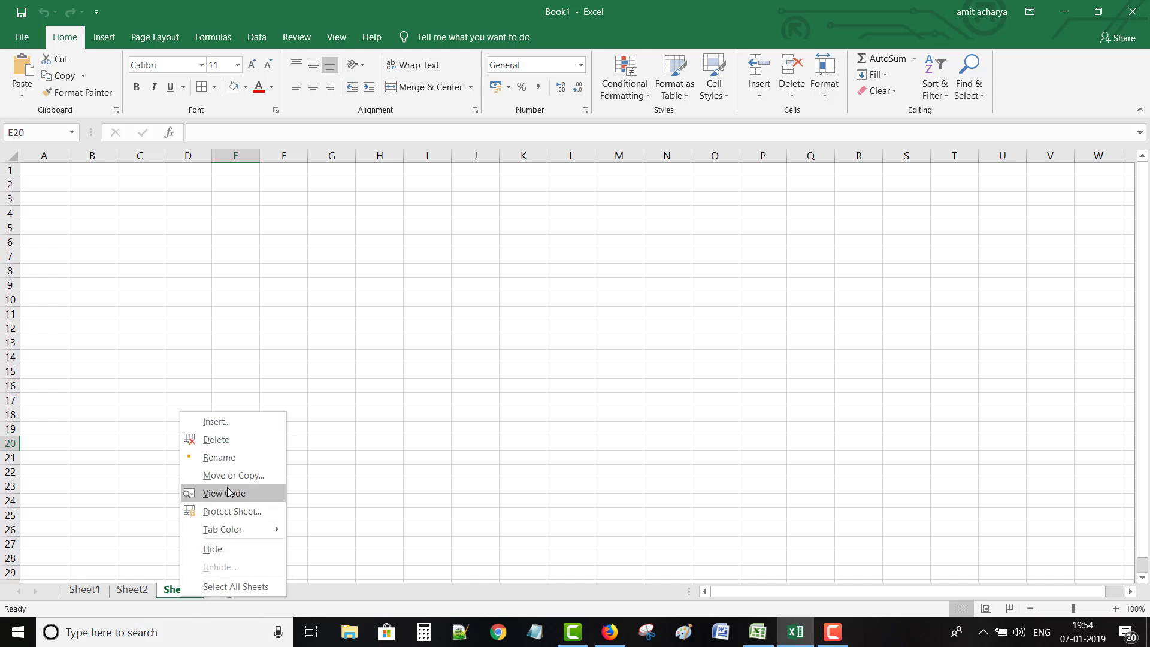
{"action": "mouse_move", "coordinate": [240, 532]}
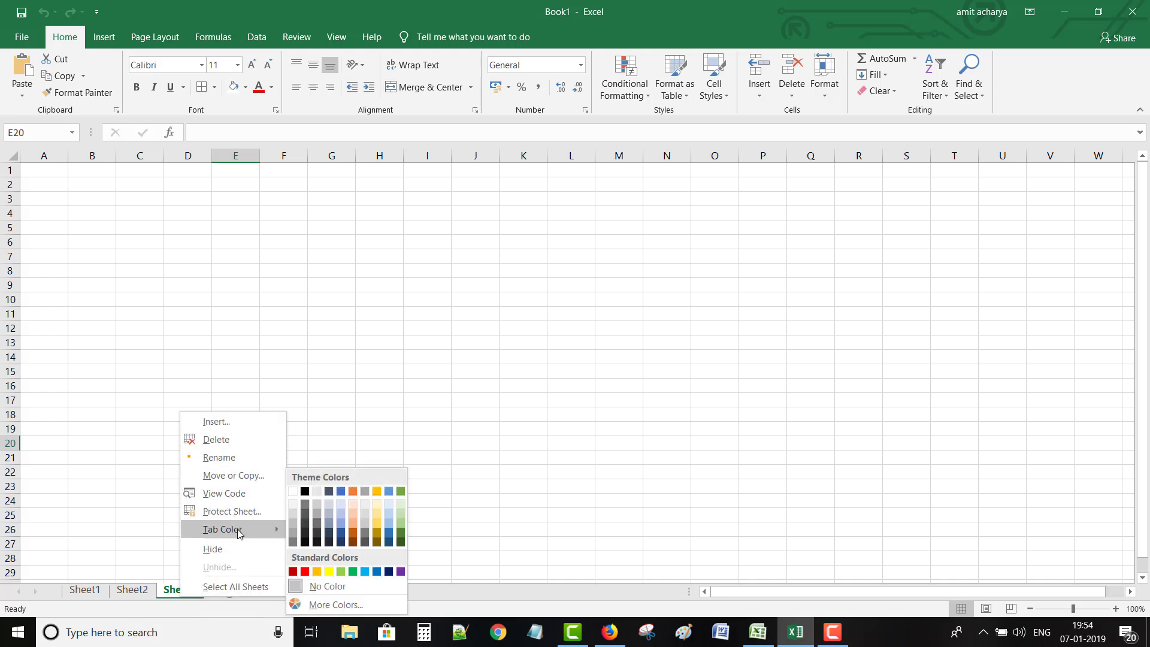
{"action": "left_click", "coordinate": [352, 535]}
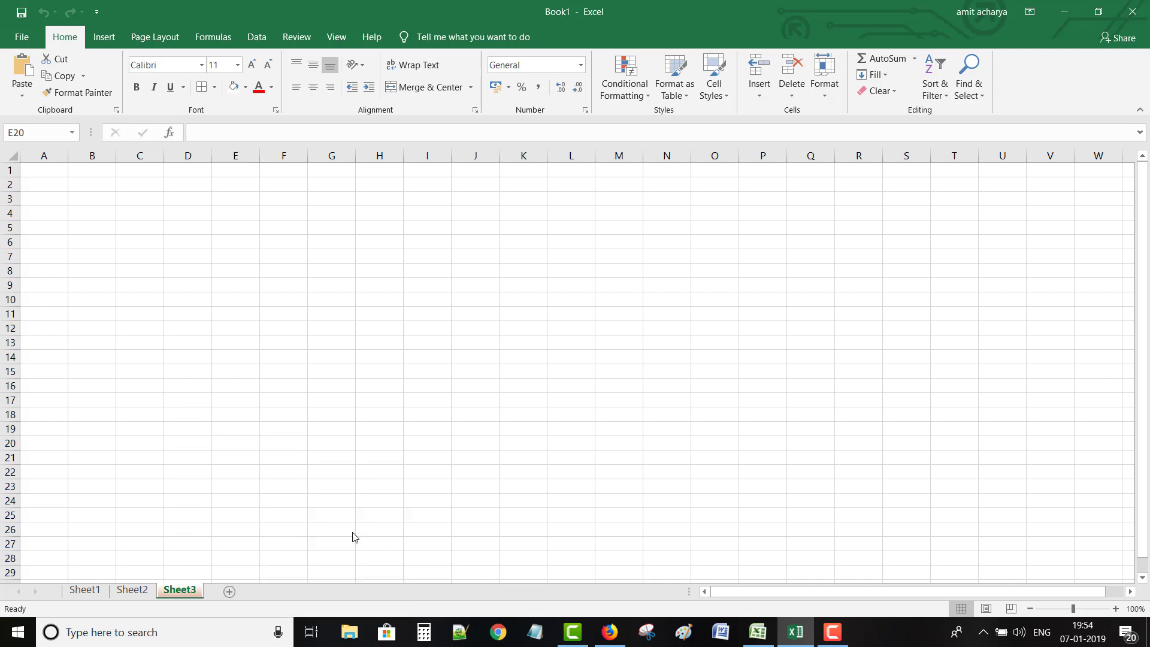
{"action": "left_click", "coordinate": [126, 593]}
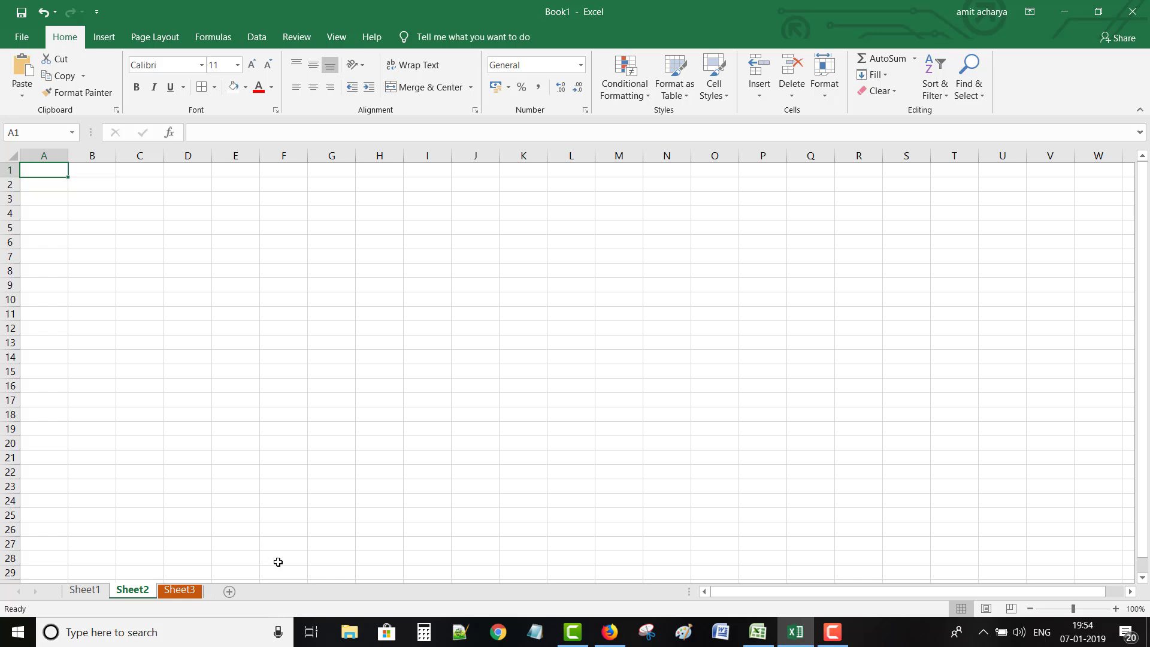
{"action": "left_click", "coordinate": [88, 592]}
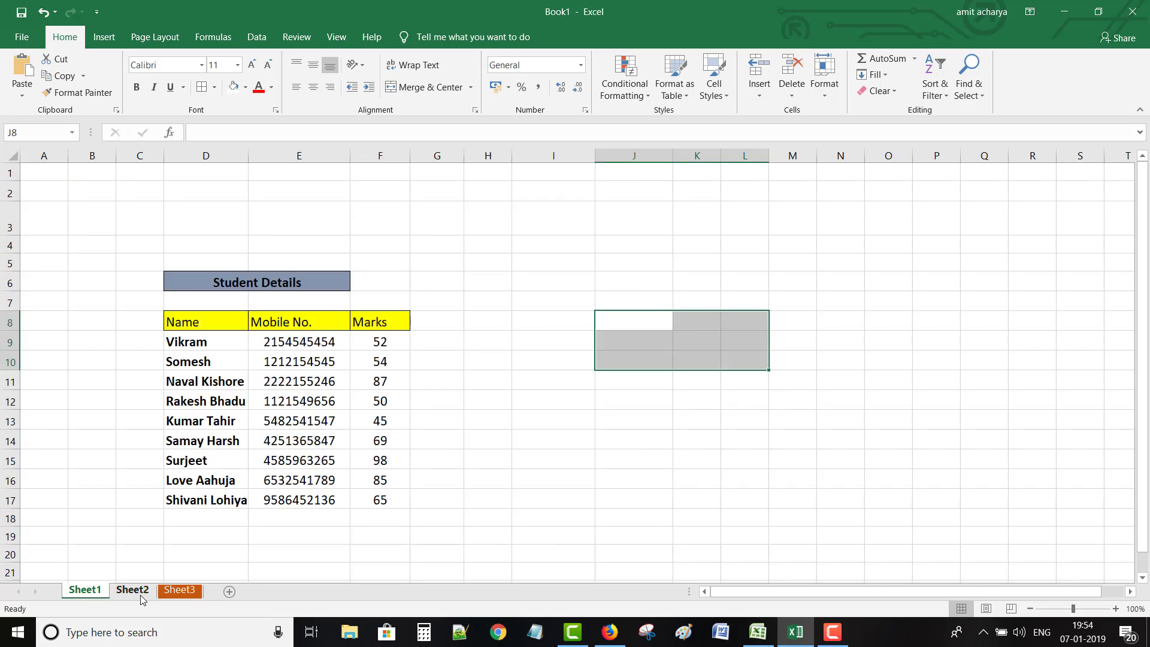
{"action": "left_click", "coordinate": [142, 599]}
{"action": "left_click", "coordinate": [162, 595]}
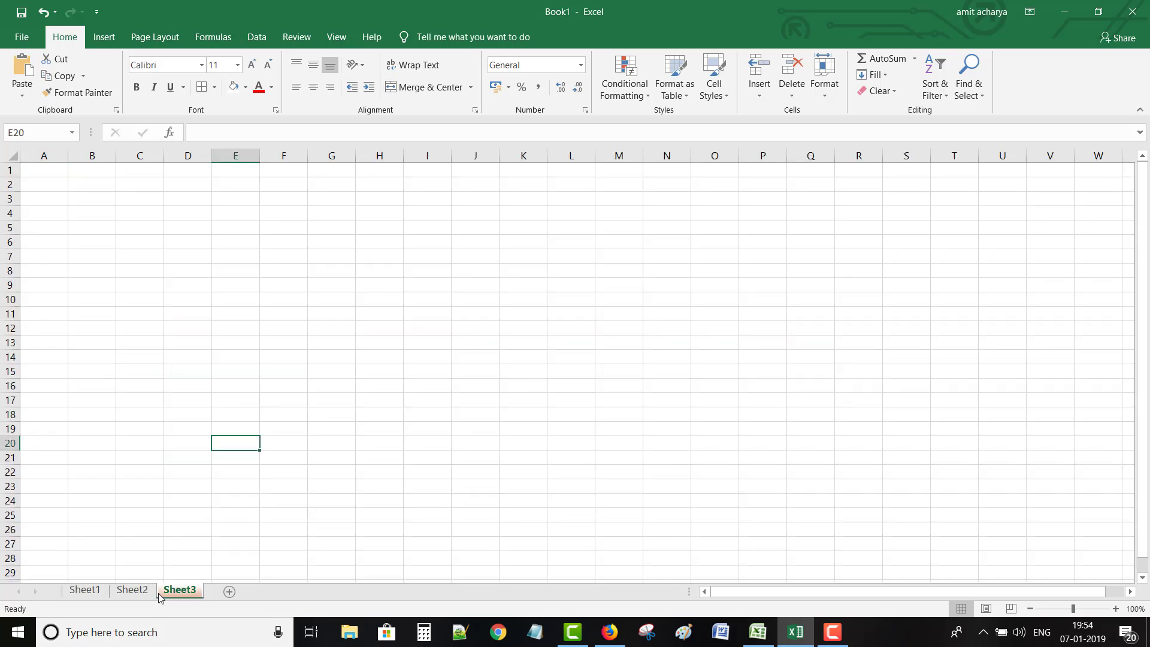
- Group Sheet1, Sheet2 and Sheet3, and enter "This is the Common Test in All Sheets" in cell E2
{"action": "left_click", "coordinate": [89, 590]}
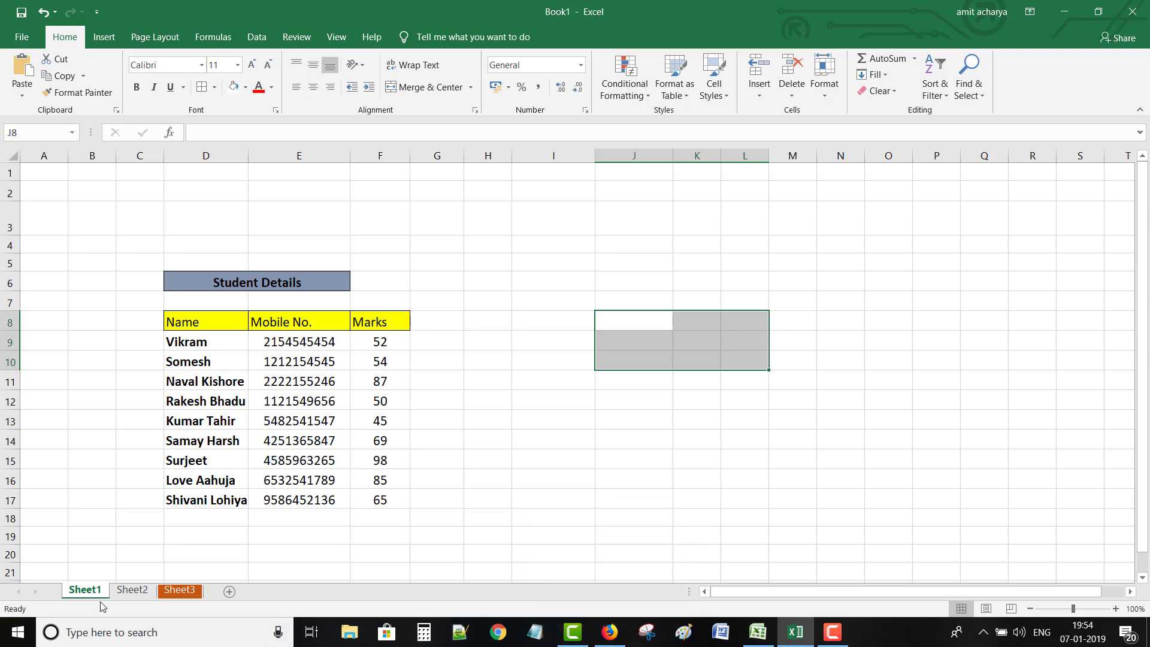
{"action": "left_click", "coordinate": [132, 591], "text": "ctrl"}
{"action": "left_click", "coordinate": [185, 591], "text": "ctrl"}
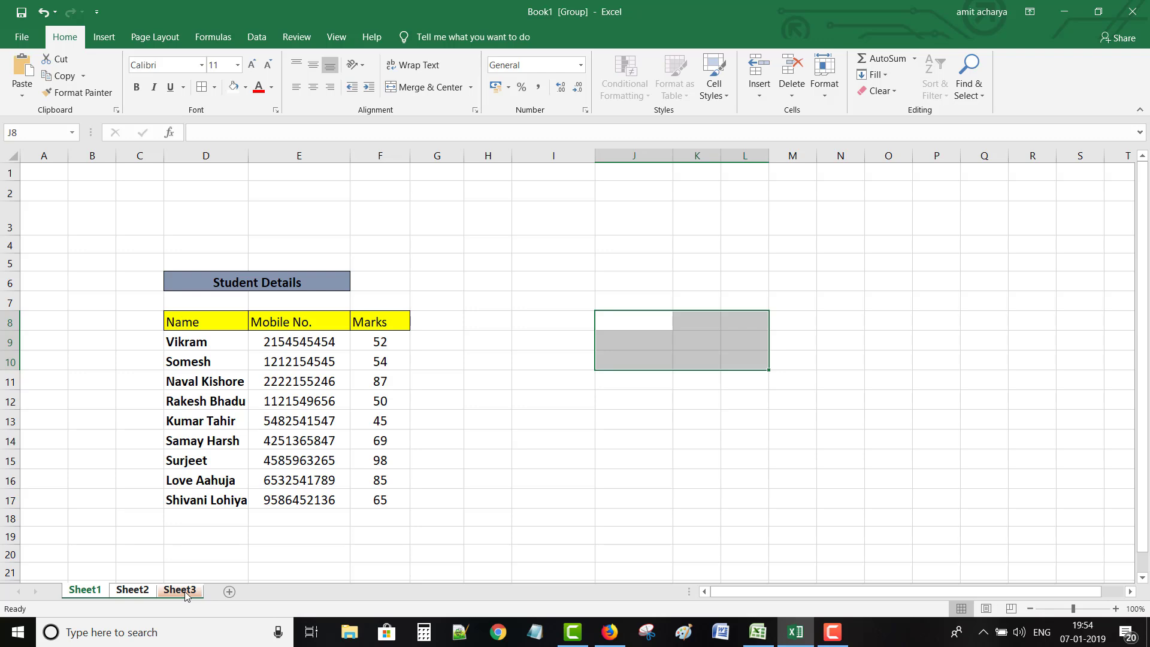
{"action": "left_click", "coordinate": [310, 194]}
{"action": "type", "text": "This is"}
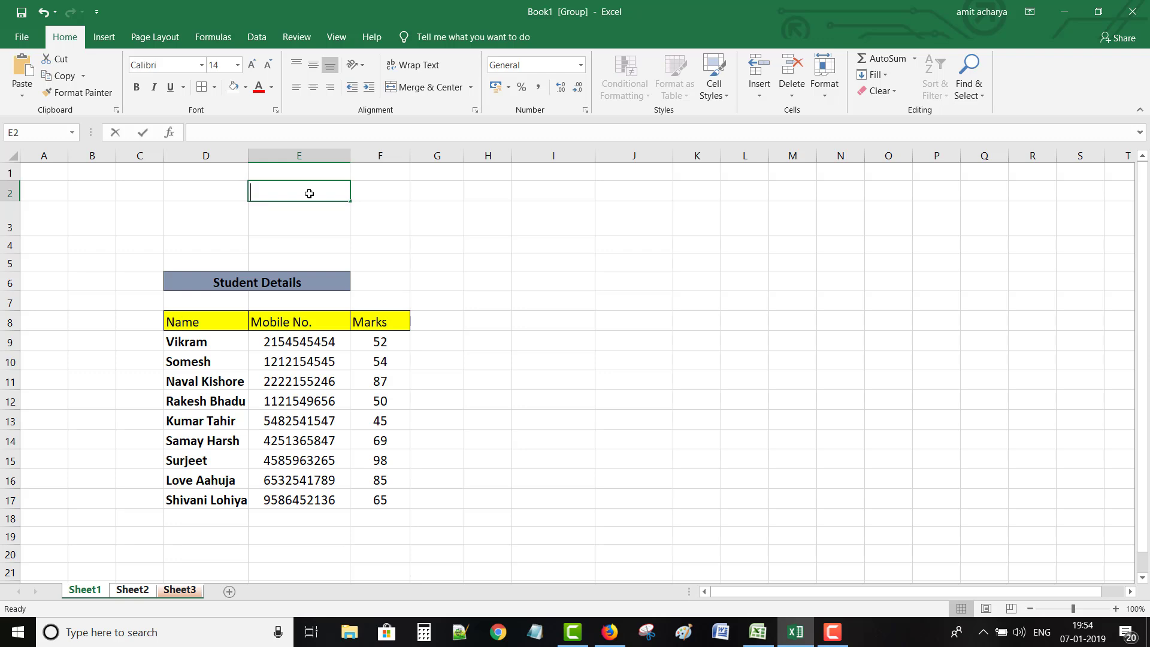
{"action": "type", "text": " the"}
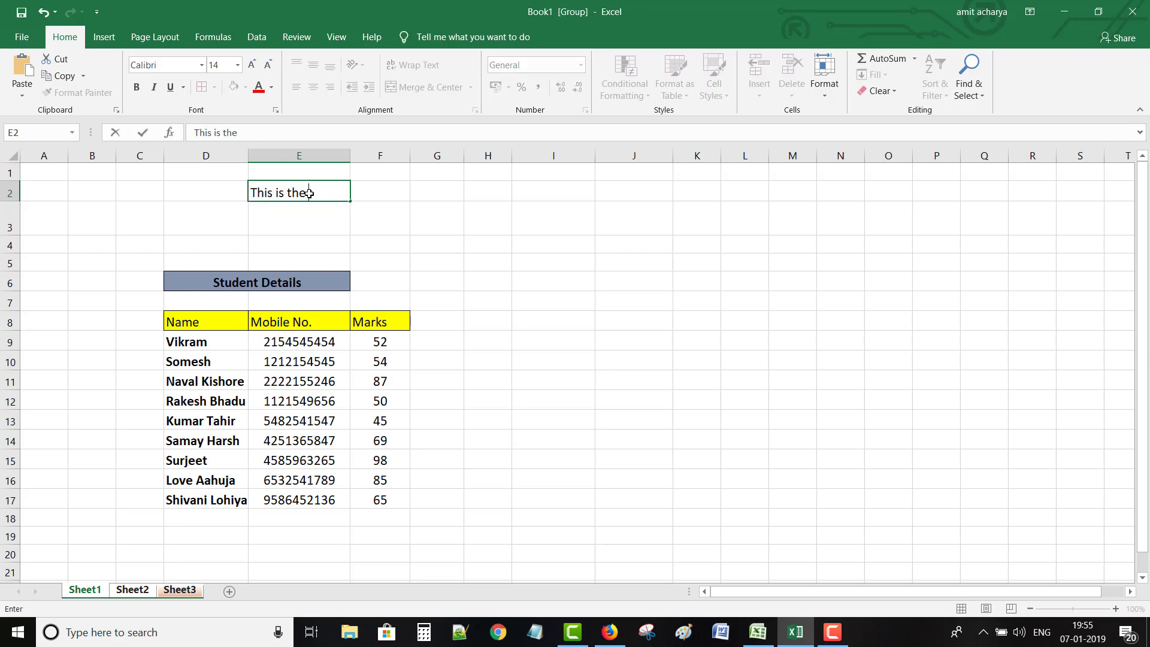
{"action": "type", "text": " Common Test in All Sheets"}
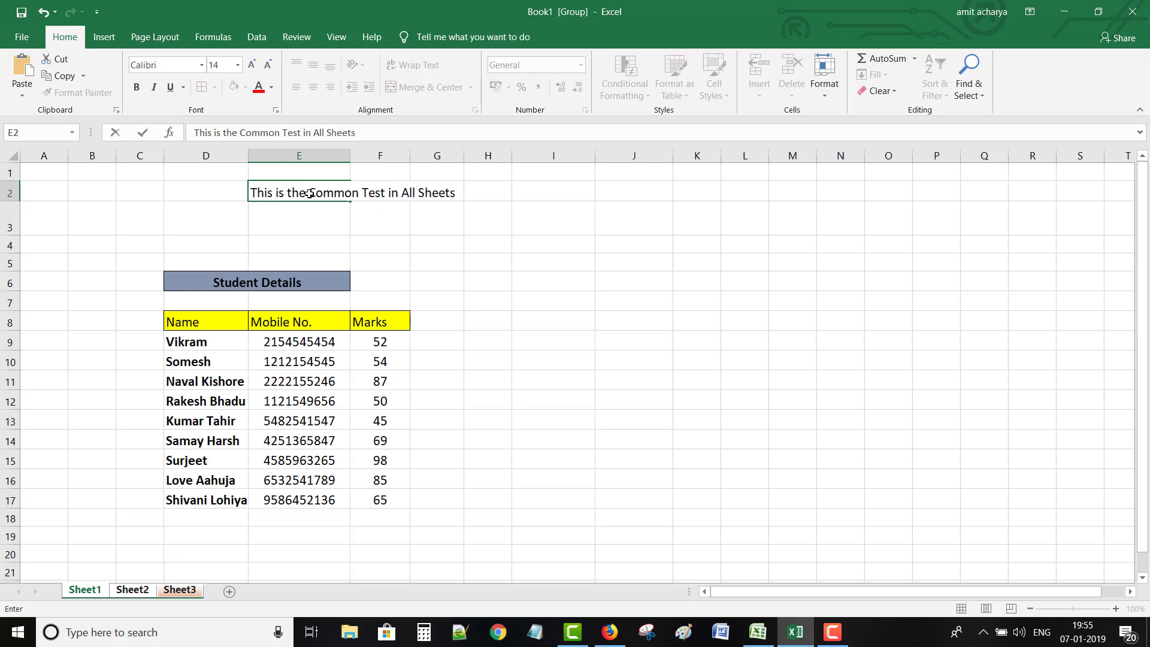
{"action": "key", "text": "Return"}
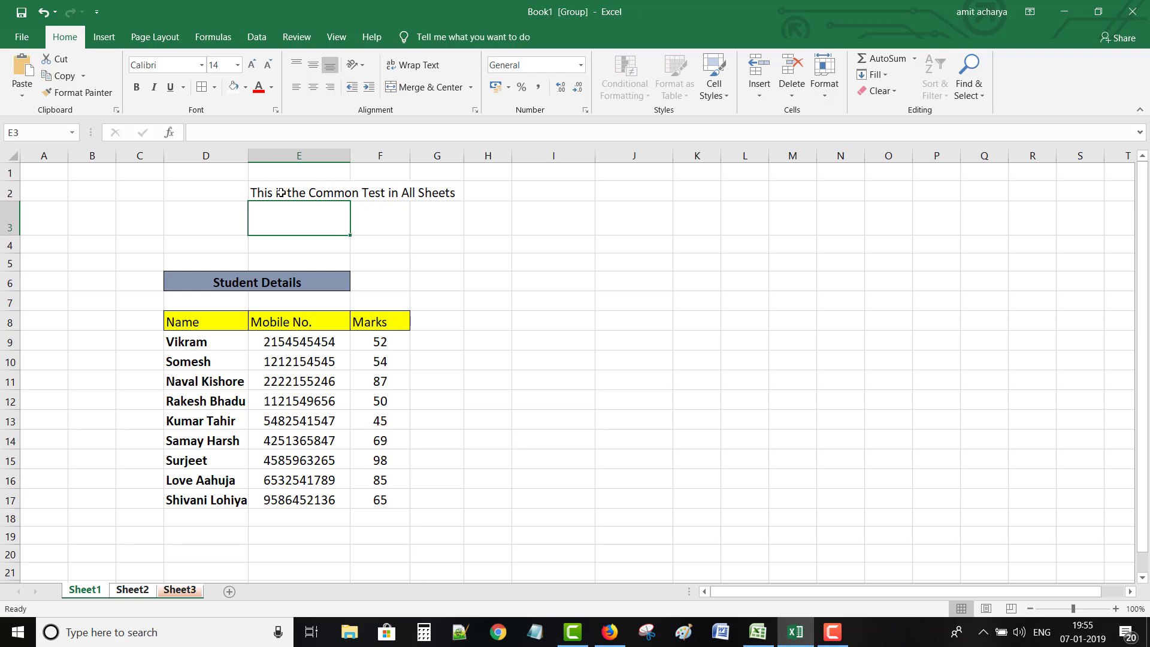
- Format E2:G2 in the grouped sheets with bold red text and a light blue fill
{"action": "left_click_drag", "start_coordinate": [254, 192], "coordinate": [457, 197]}
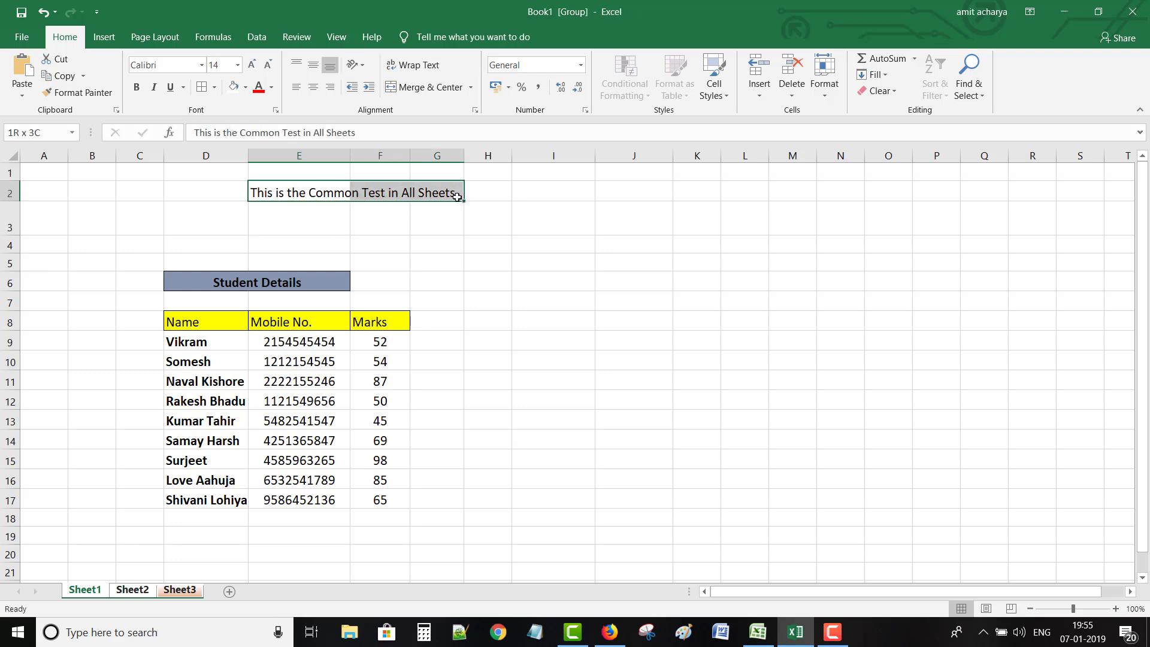
{"action": "left_click", "coordinate": [137, 87]}
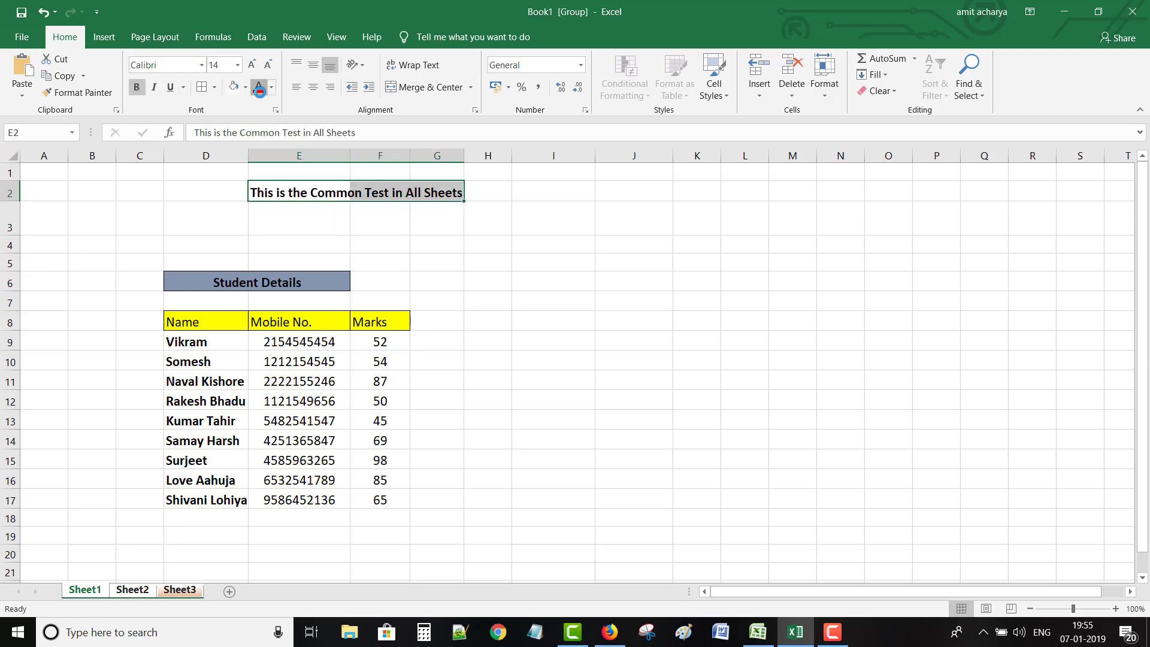
{"action": "left_click", "coordinate": [259, 88]}
{"action": "left_click", "coordinate": [245, 87]}
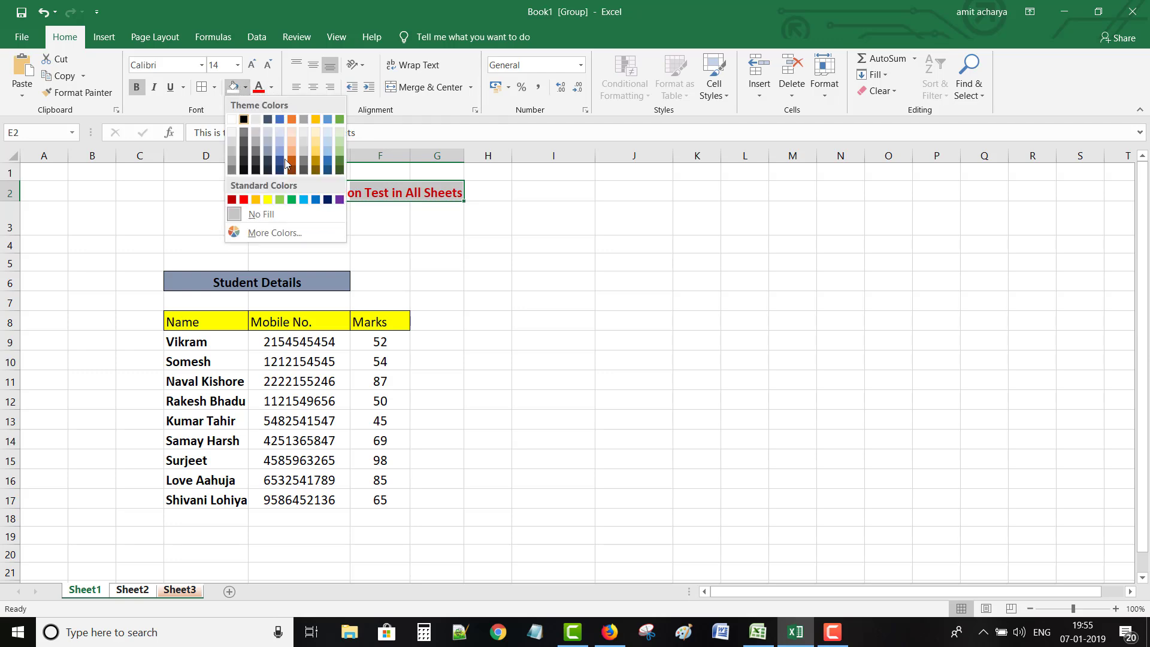
{"action": "left_click", "coordinate": [327, 148]}
{"action": "left_click", "coordinate": [649, 321]}
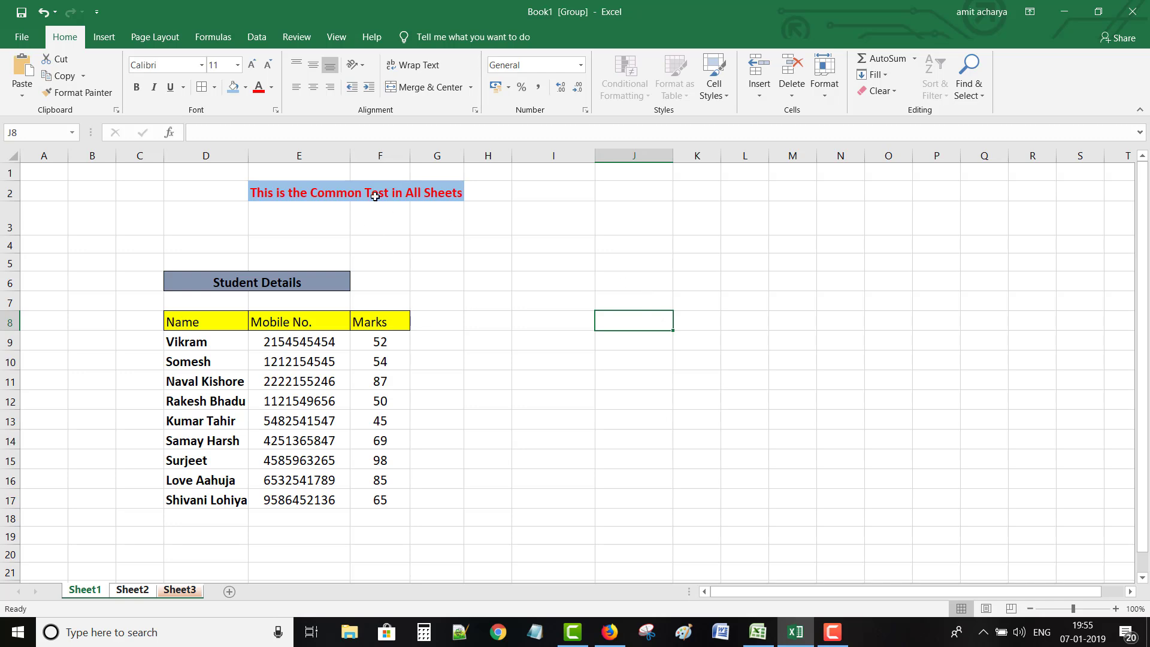
- Ungroup the sheets and check the common text in row 2 of Sheet1, Sheet2 and Sheet3
{"action": "left_click", "coordinate": [130, 590]}
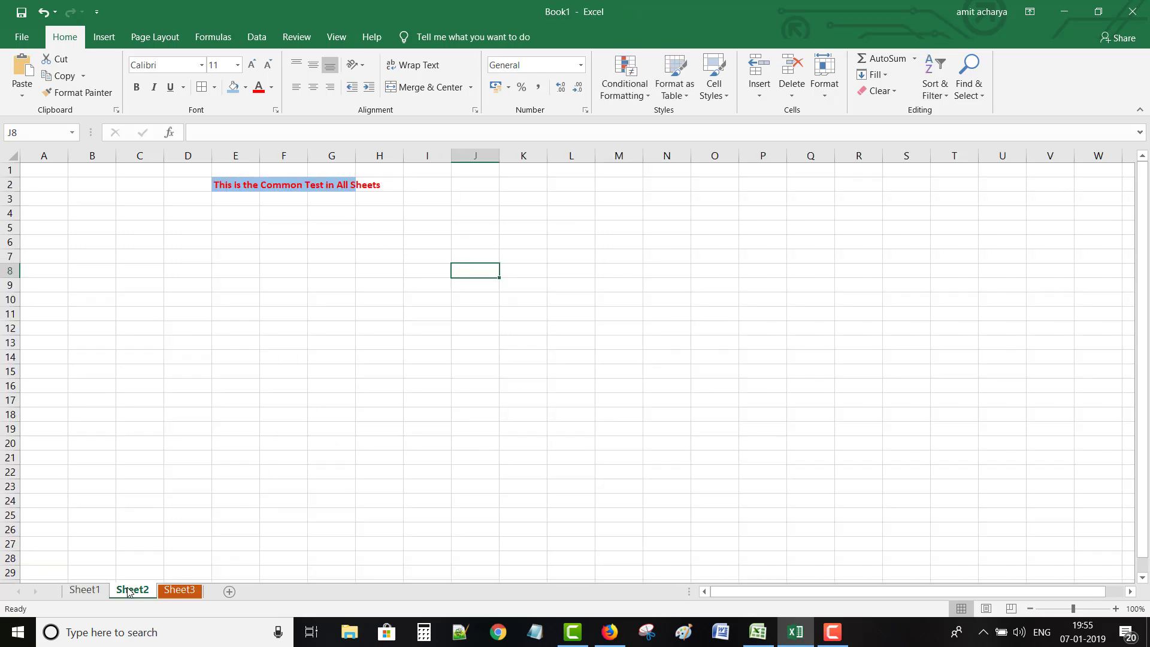
{"action": "left_click", "coordinate": [85, 591]}
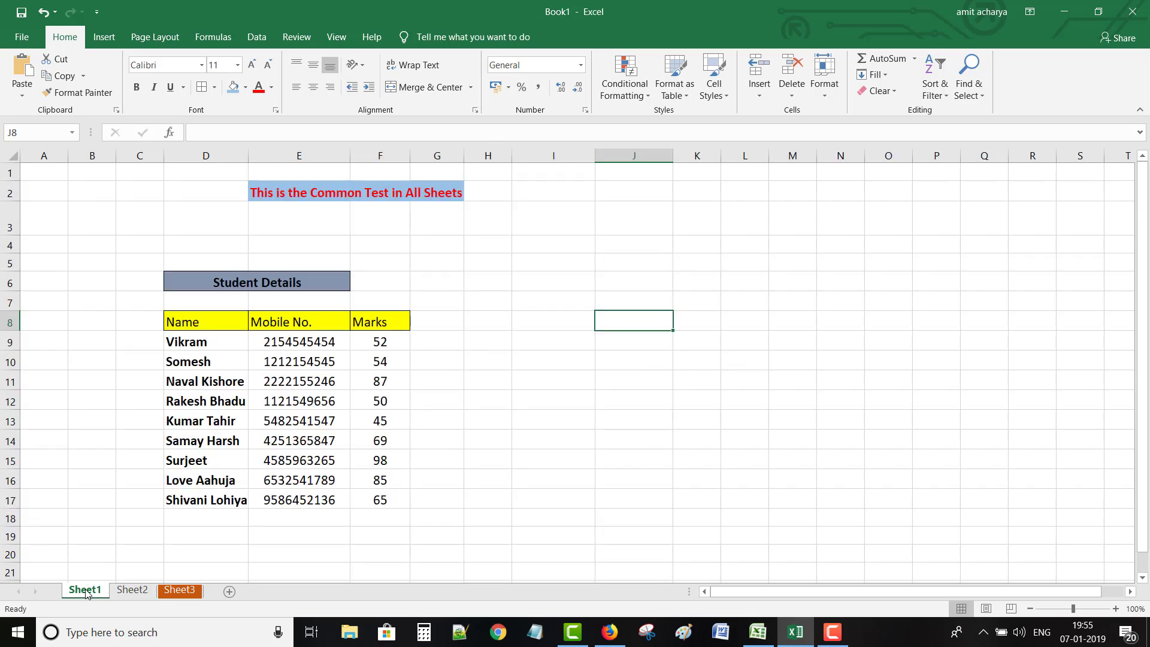
{"action": "left_click", "coordinate": [144, 593]}
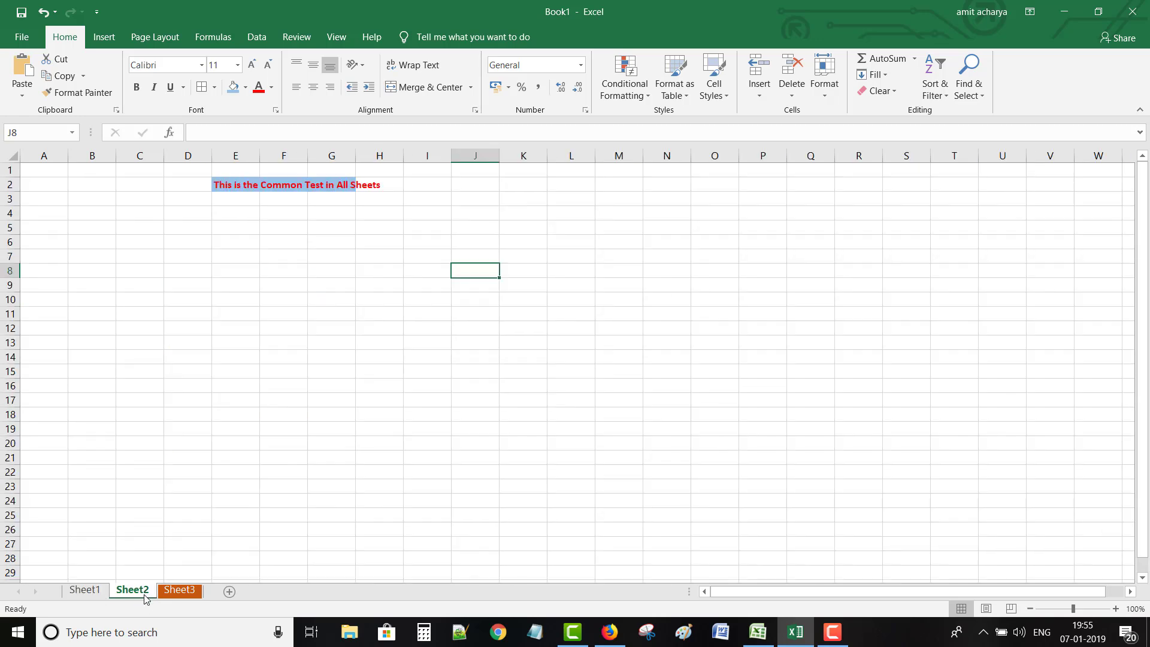
{"action": "left_click", "coordinate": [181, 593]}
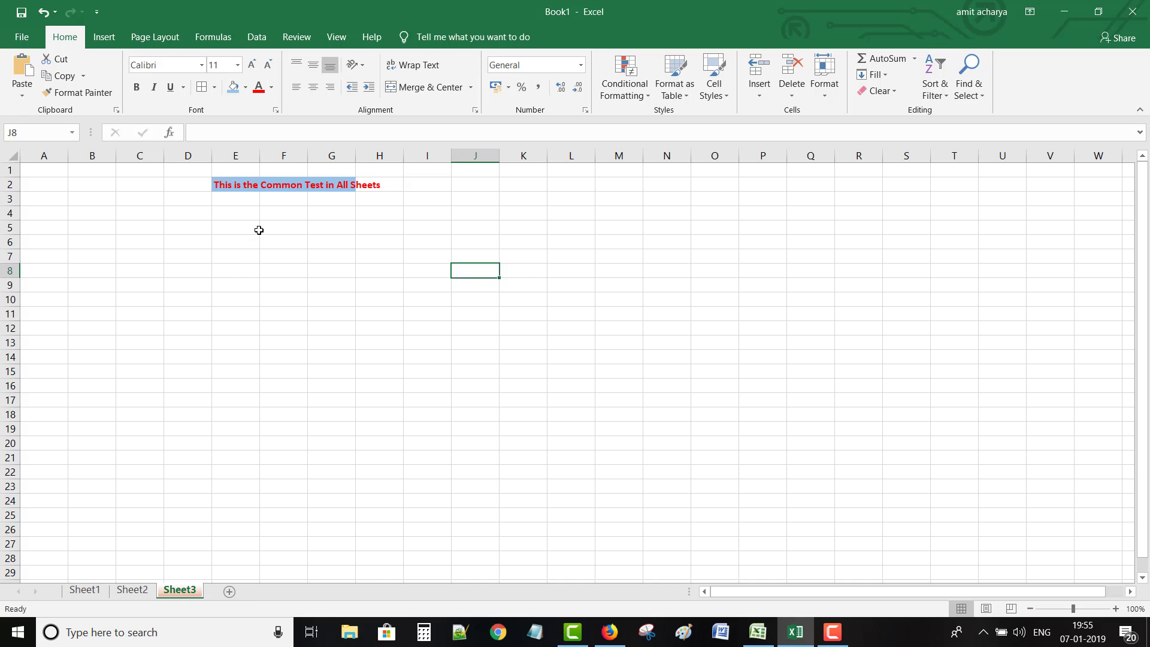
- Group Sheet1, Sheet2 and Sheet3, and delete the common text from E2:H2 in all of them
{"action": "left_click", "coordinate": [90, 590], "text": "shift"}
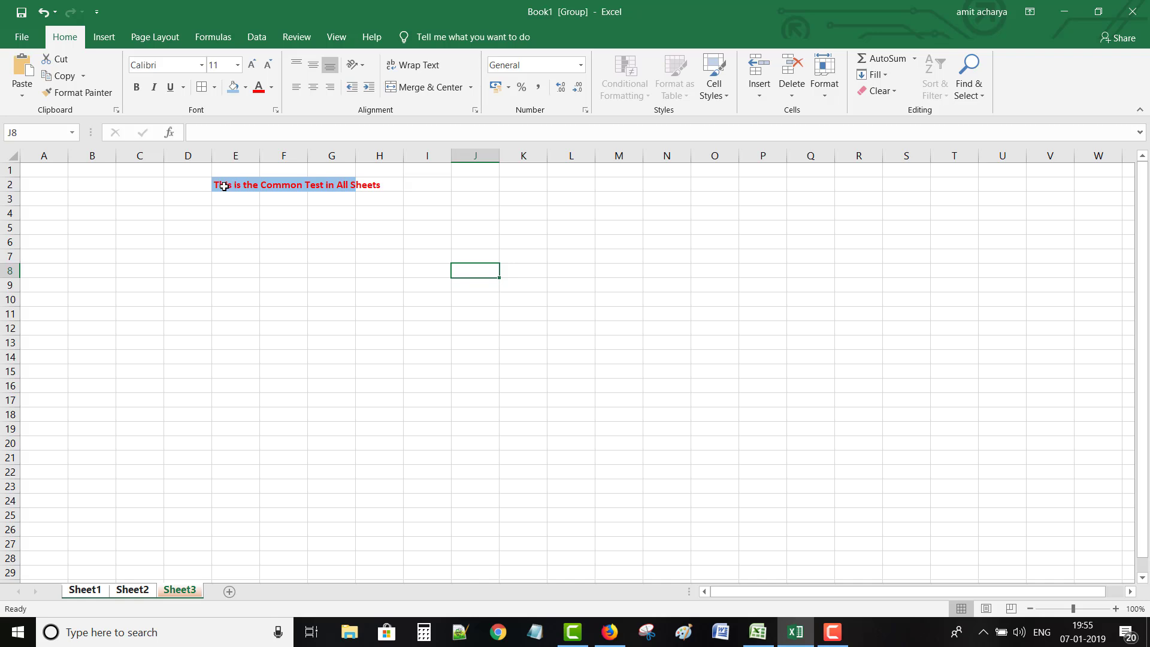
{"action": "left_click_drag", "start_coordinate": [221, 185], "coordinate": [383, 185]}
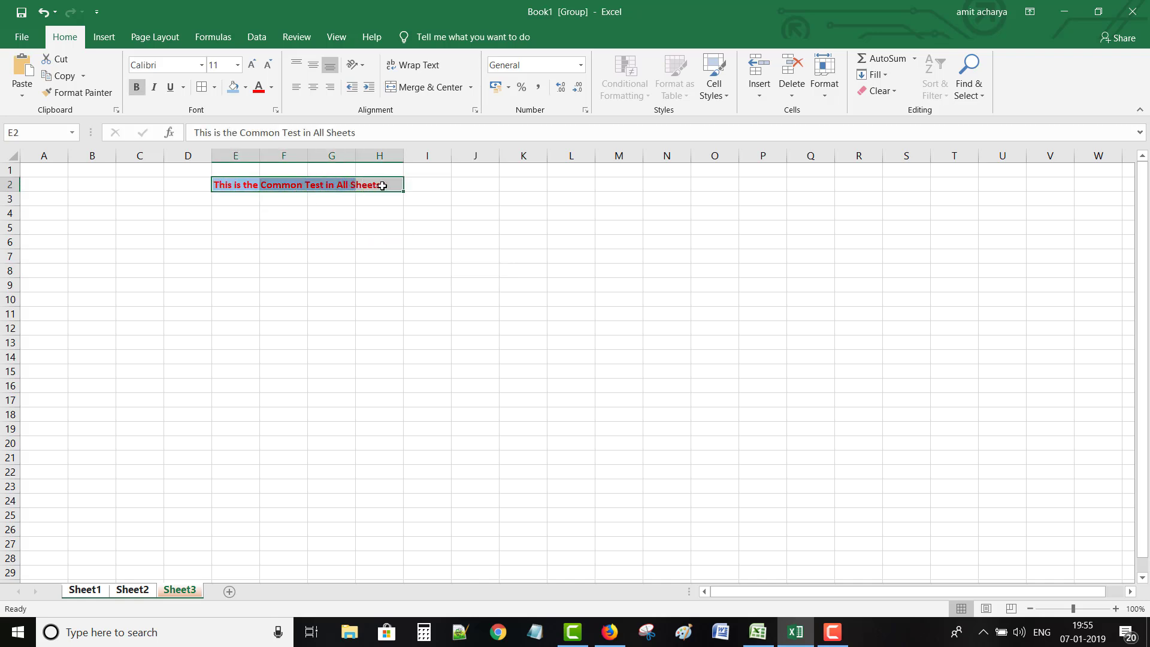
{"action": "key", "text": "Delete"}
{"action": "left_click", "coordinate": [382, 282]}
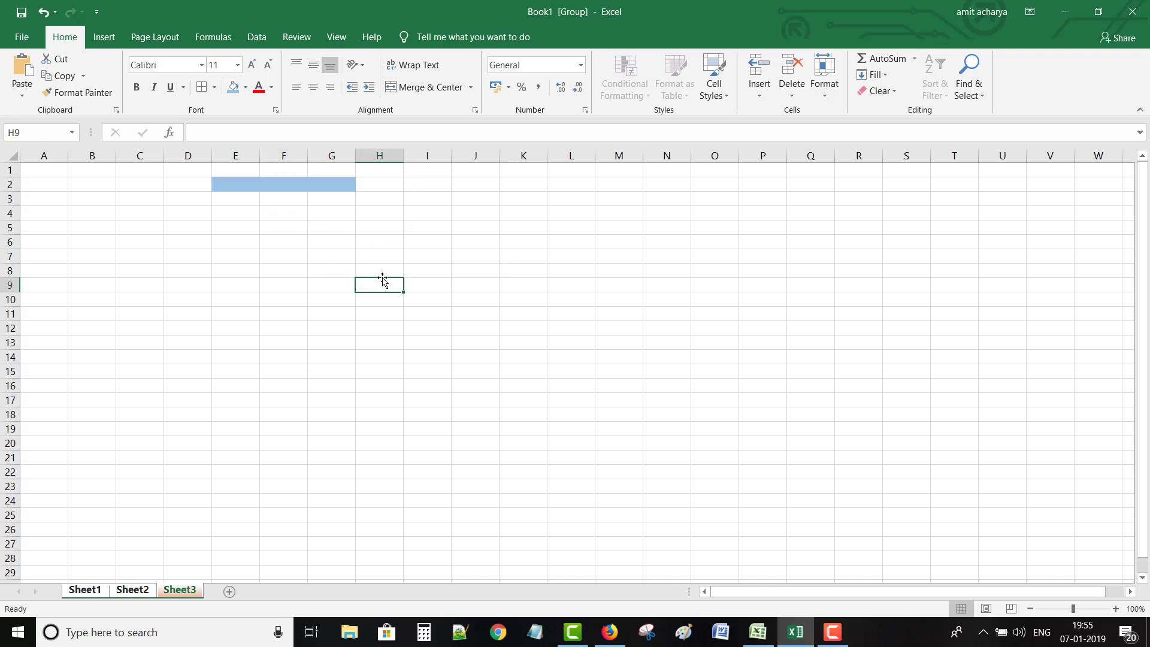
{"action": "key", "text": "Return"}
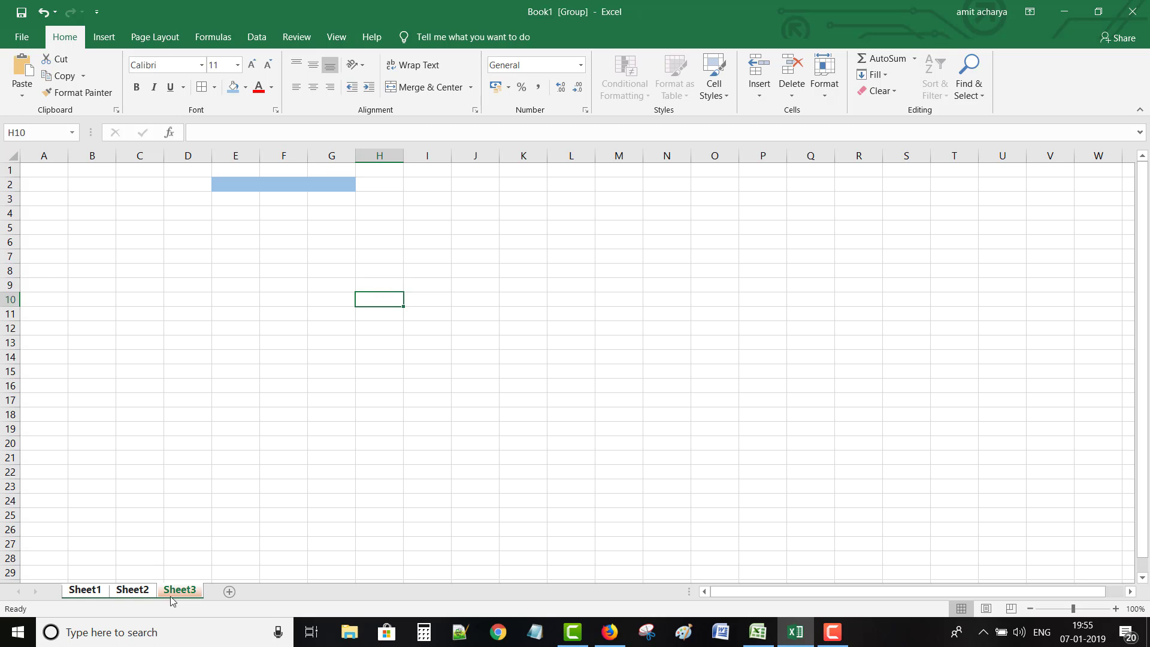
- Ungroup the sheets and check Sheet1, Sheet2 and Sheet3 for leftover text in E2:H2
{"action": "left_click", "coordinate": [141, 591]}
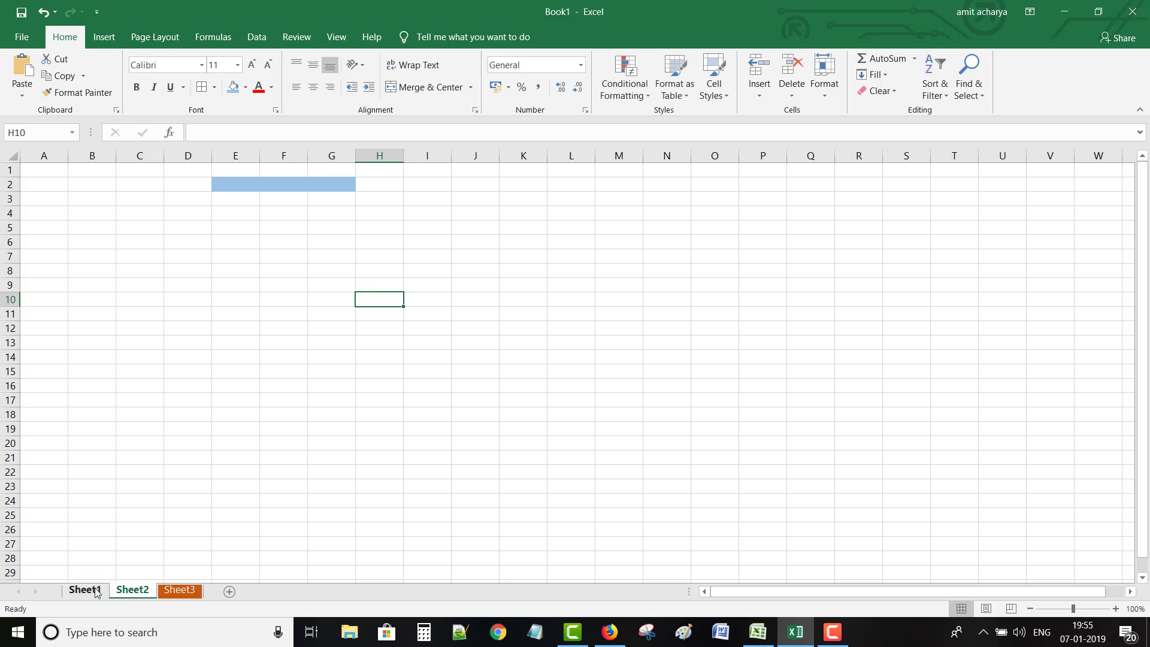
{"action": "left_click", "coordinate": [96, 592]}
{"action": "left_click", "coordinate": [131, 593]}
{"action": "left_click", "coordinate": [178, 593]}
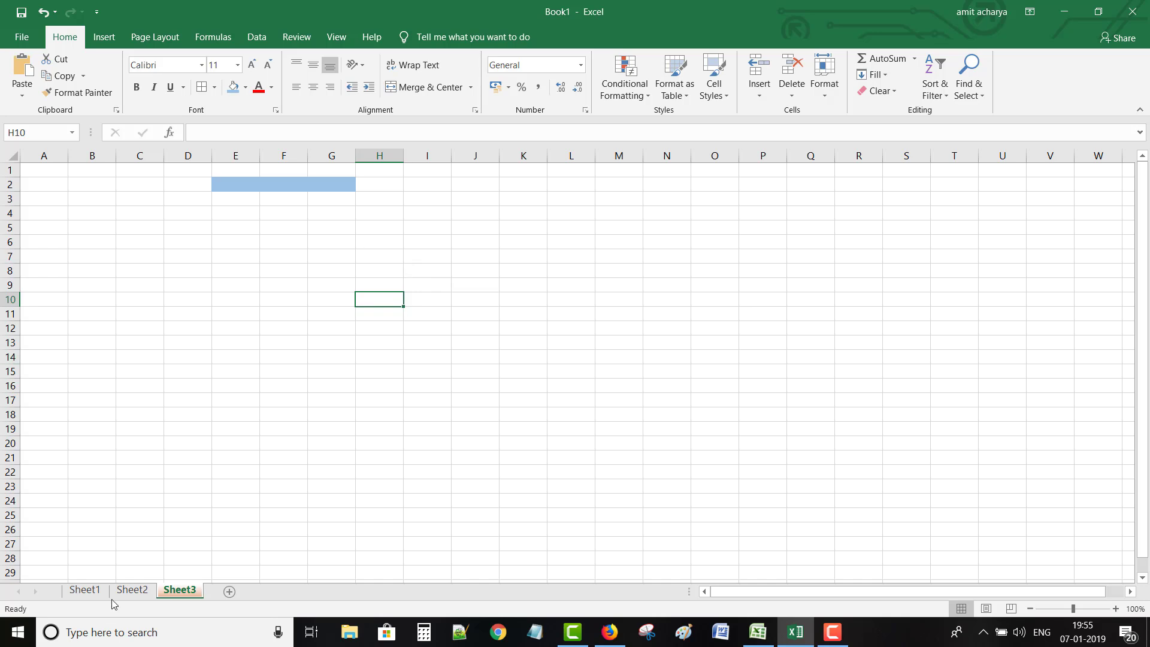
- Copy the Student Details table in D6:F17 of Sheet1 to Sheet2, starting at cell D9
{"action": "left_click", "coordinate": [79, 596]}
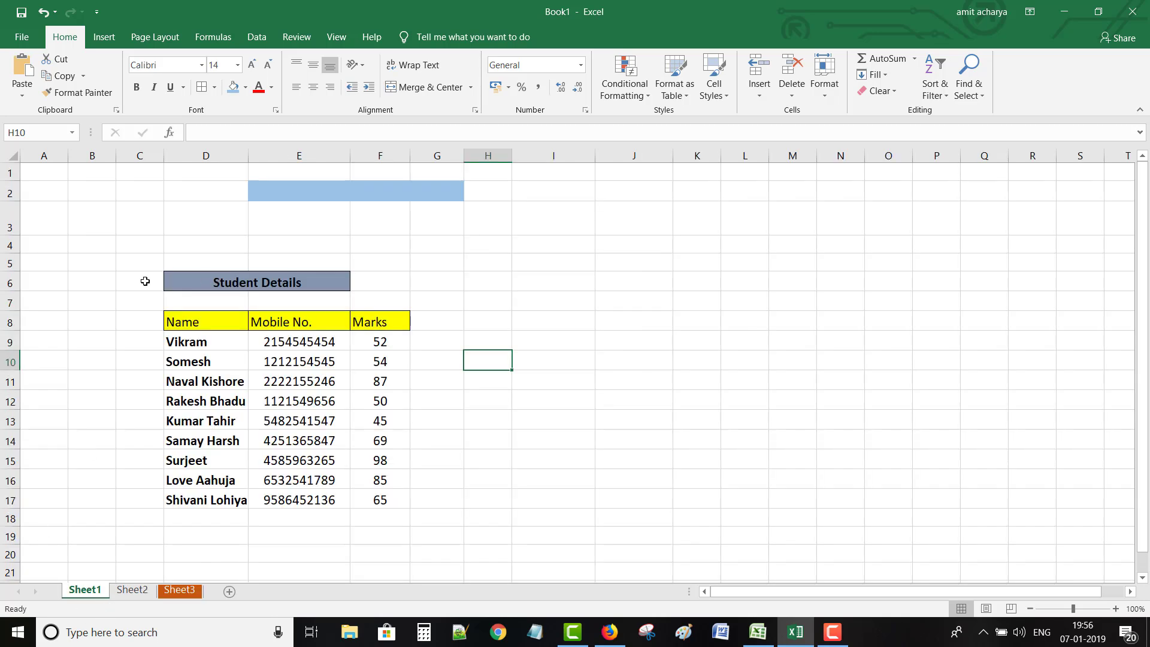
{"action": "left_click_drag", "start_coordinate": [172, 282], "coordinate": [395, 505]}
{"action": "key", "text": "ctrl+c"}
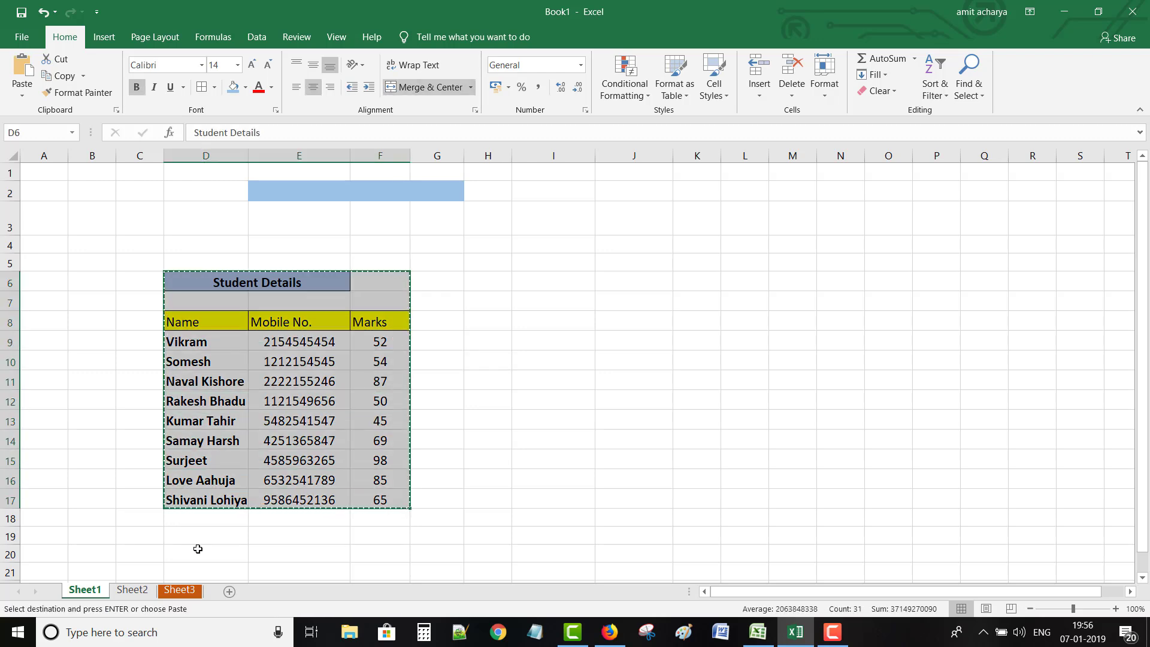
{"action": "left_click", "coordinate": [132, 590]}
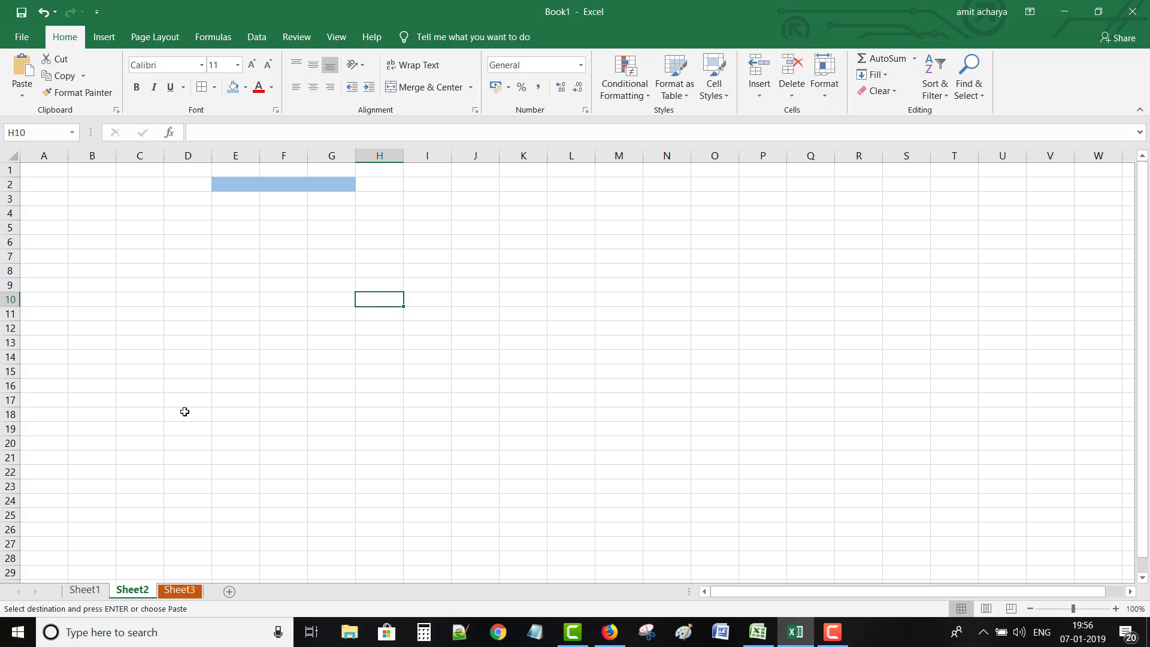
{"action": "left_click", "coordinate": [187, 287]}
{"action": "key", "text": "ctrl+v"}
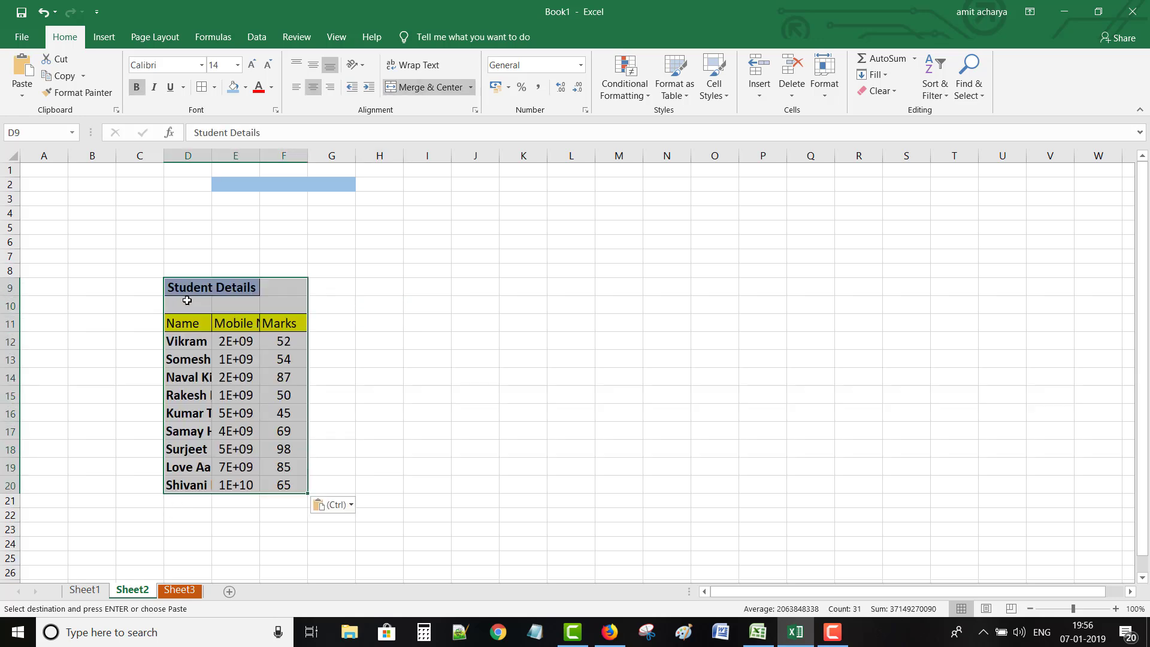
- Widen columns D and E of Sheet2 to show the full names and mobile numbers
{"action": "left_click_drag", "start_coordinate": [213, 153], "coordinate": [251, 154]}
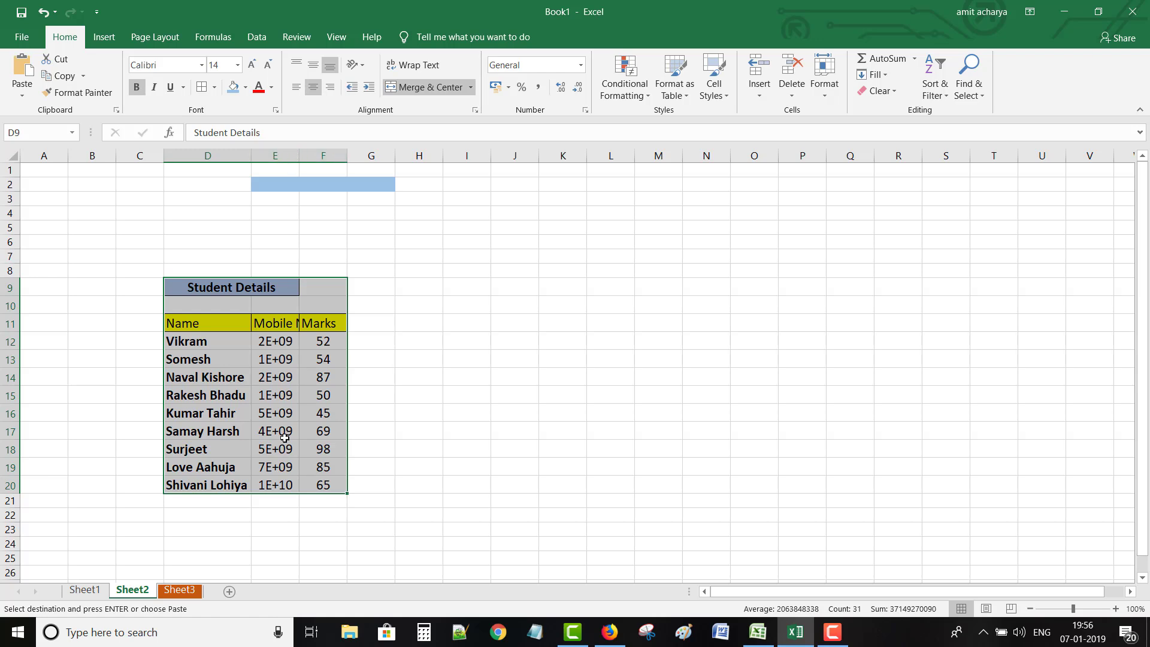
{"action": "left_click_drag", "start_coordinate": [299, 155], "coordinate": [299, 152]}
{"action": "double_click", "coordinate": [299, 152]}
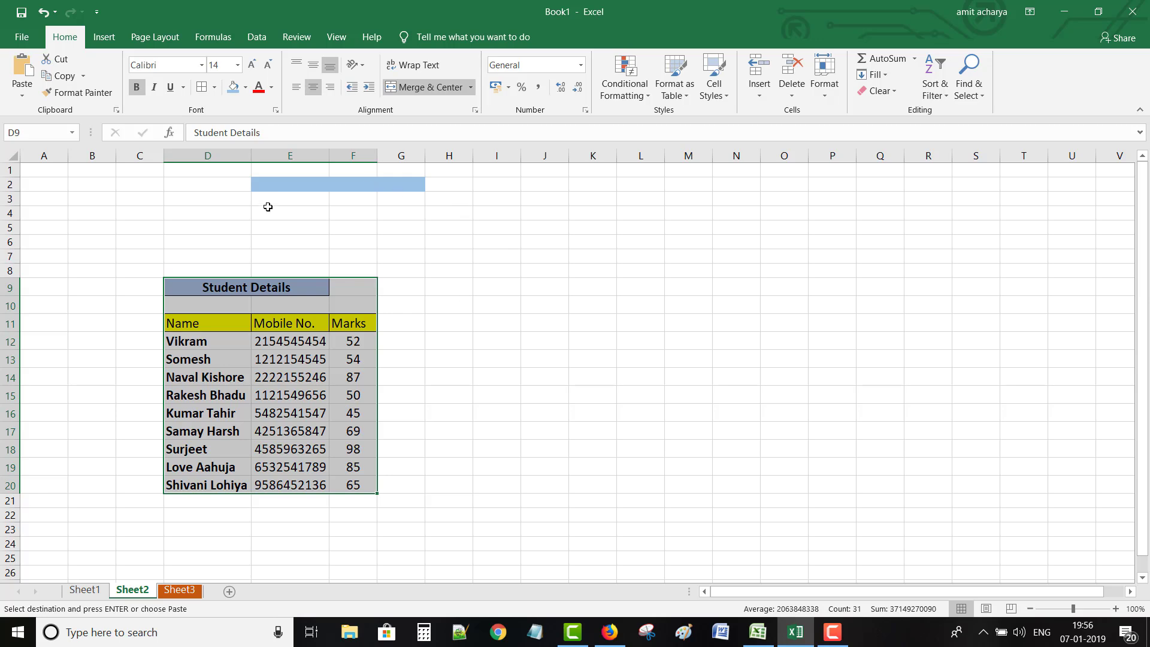
- Change the light blue fill of E2:G2 on Sheet2 to white
{"action": "left_click_drag", "start_coordinate": [265, 188], "coordinate": [413, 185]}
{"action": "left_click", "coordinate": [246, 90]}
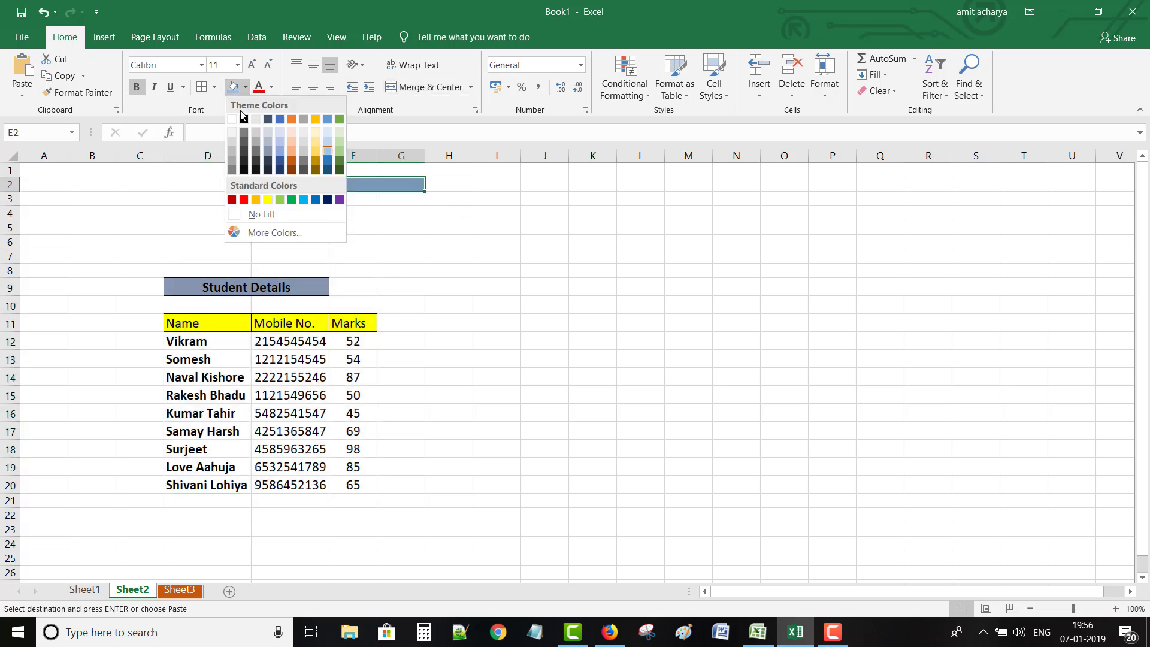
{"action": "left_click", "coordinate": [236, 118]}
{"action": "left_click", "coordinate": [542, 304]}
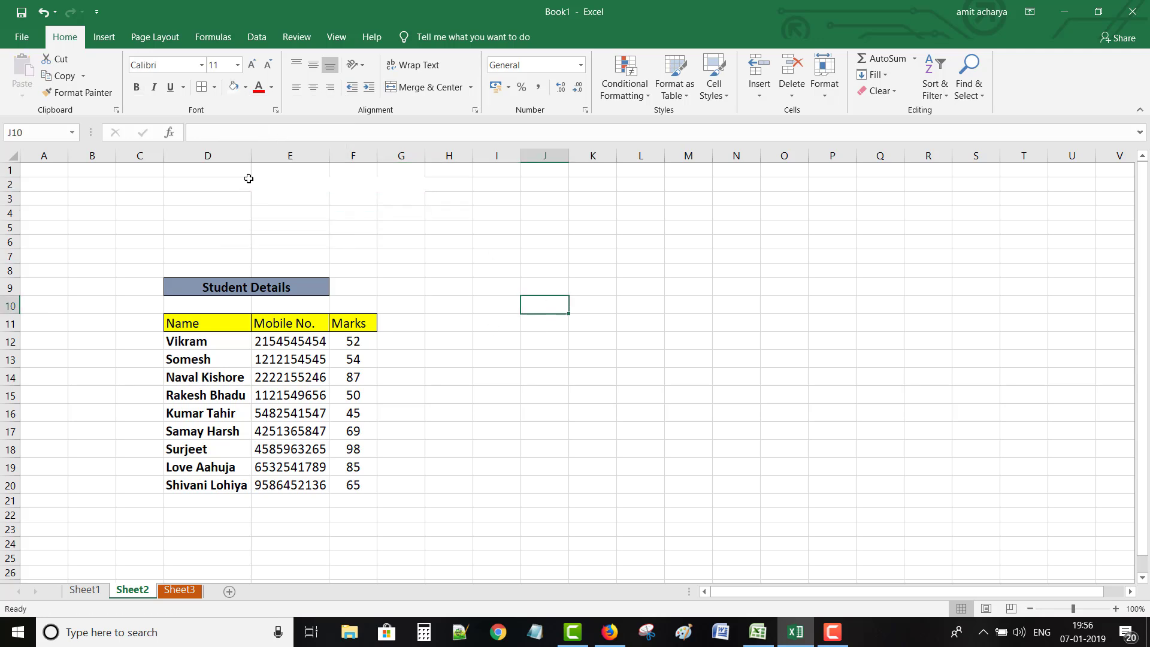
- Reset D2:H3 on Sheet2 to default unfilled cells to restore the gridlines
{"action": "left_click_drag", "start_coordinate": [182, 183], "coordinate": [445, 193]}
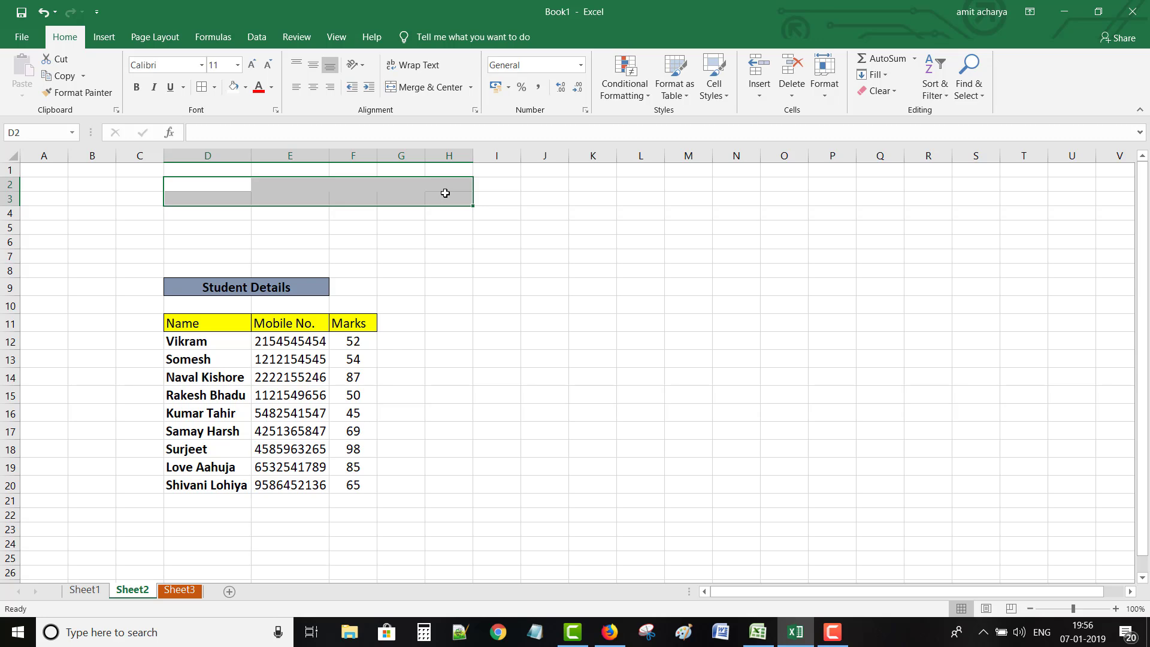
{"action": "left_click", "coordinate": [713, 90]}
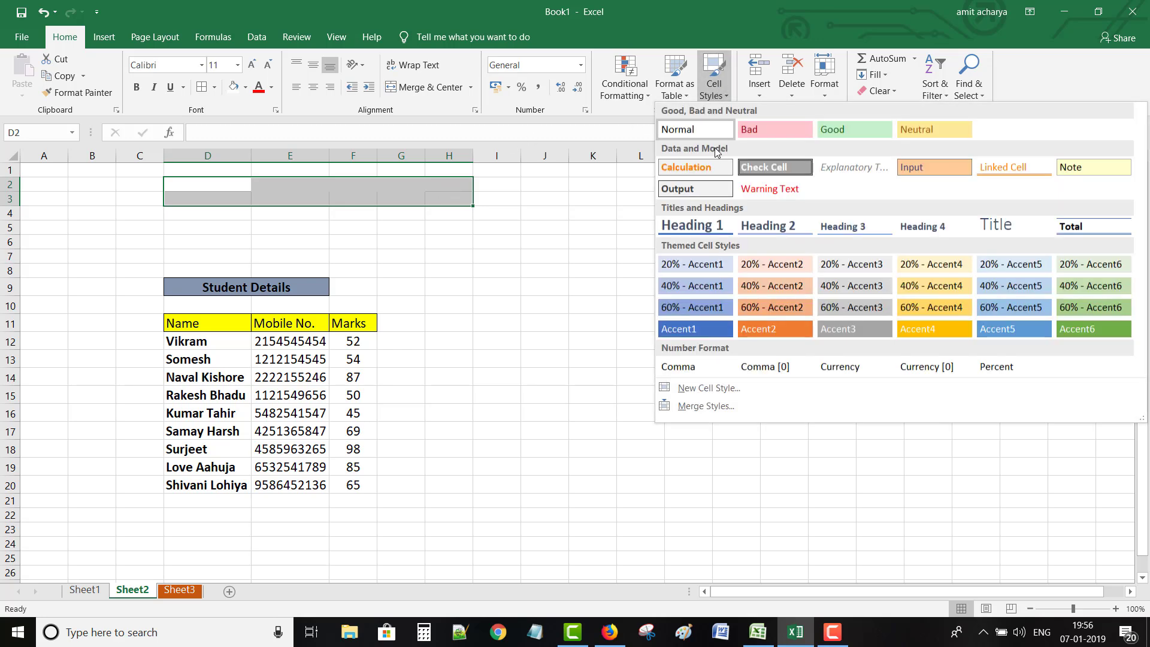
{"action": "left_click", "coordinate": [543, 271]}
{"action": "left_click", "coordinate": [542, 272]}
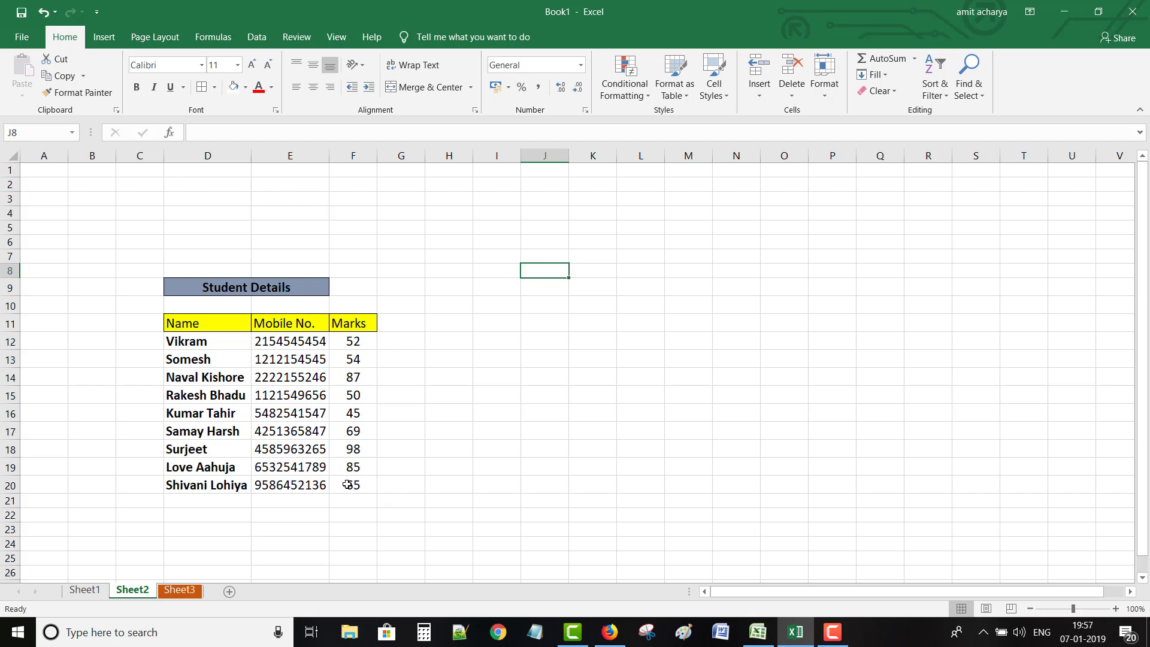
- Compare the student tables on Sheet1 and Sheet2, and delete Sheet3 from the workbook
{"action": "left_click", "coordinate": [85, 591]}
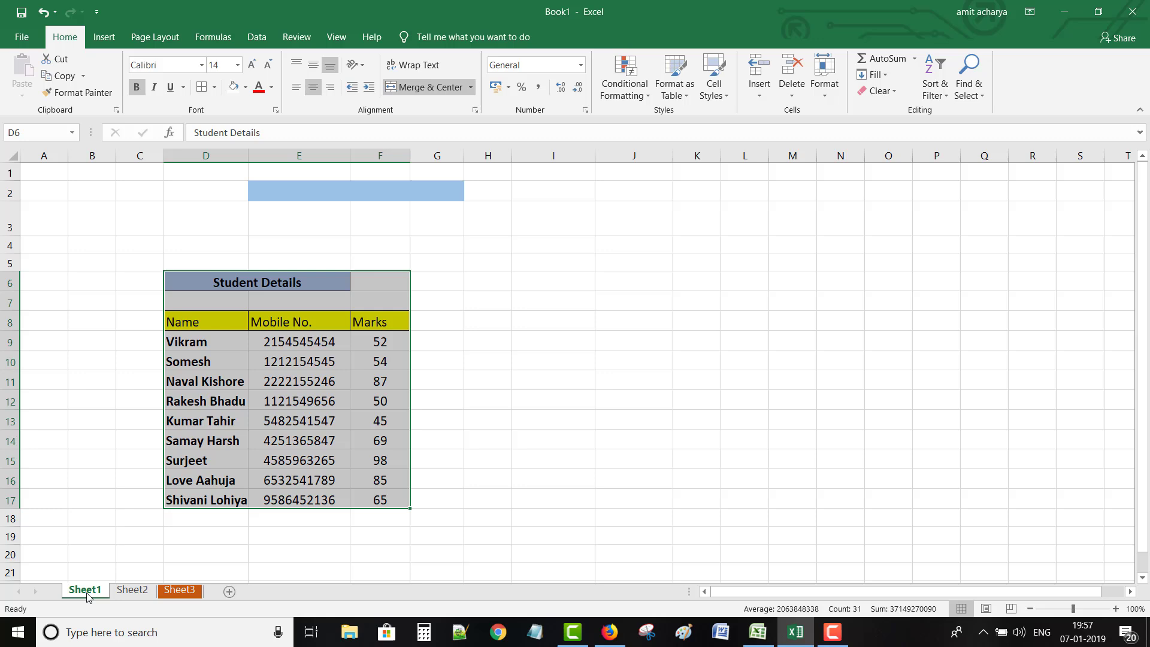
{"action": "left_click", "coordinate": [128, 592]}
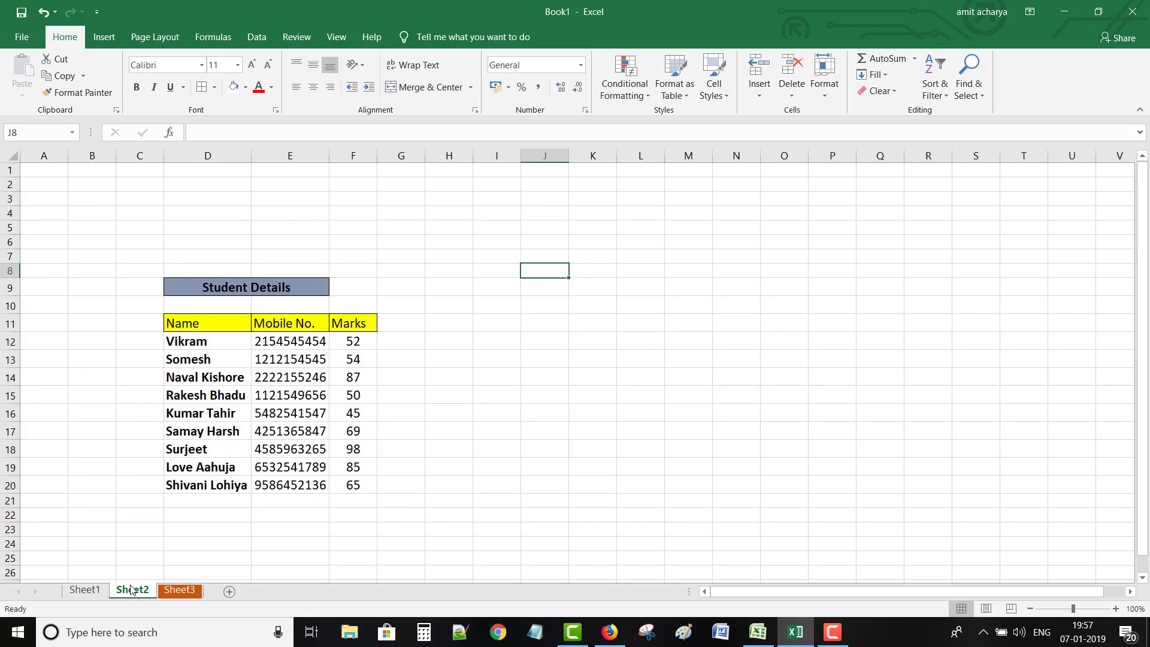
{"action": "right_click", "coordinate": [178, 591]}
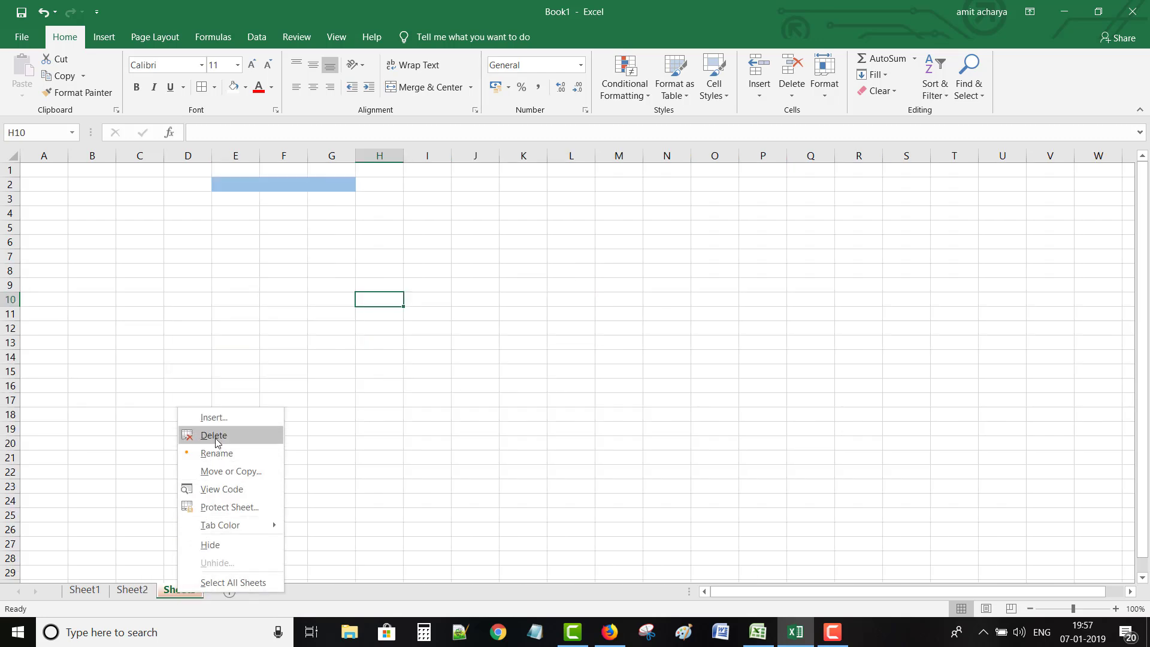
{"action": "left_click", "coordinate": [217, 436]}
{"action": "left_click", "coordinate": [549, 357]}
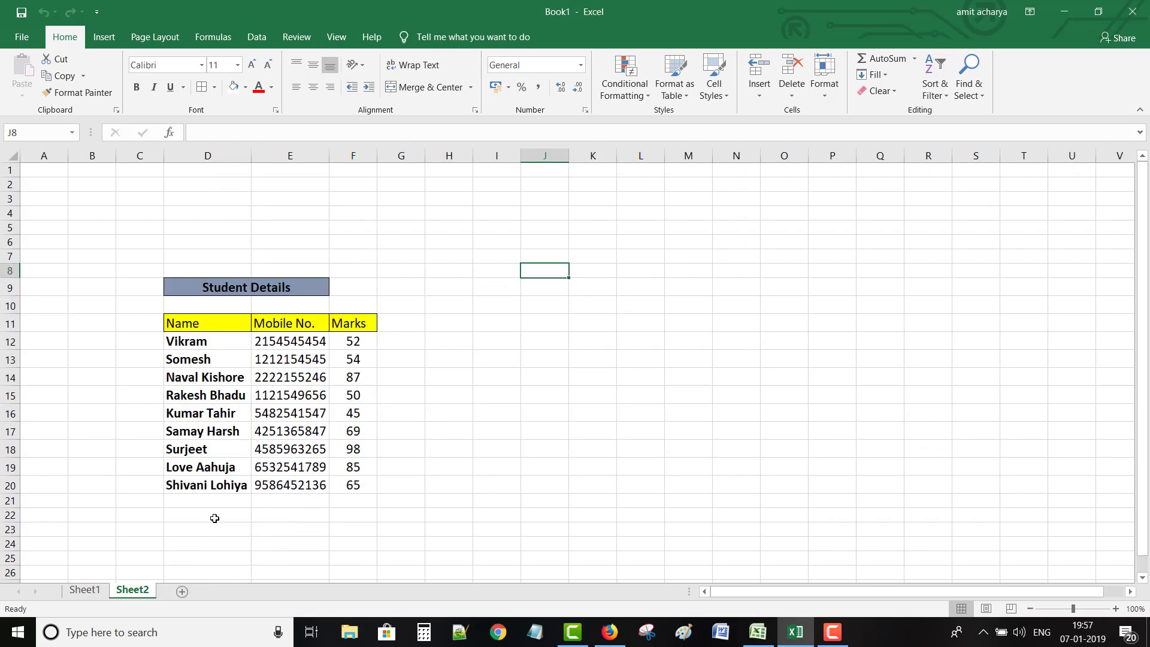
- Open a second window of the workbook while Sheet1 is active
{"action": "left_click", "coordinate": [83, 590]}
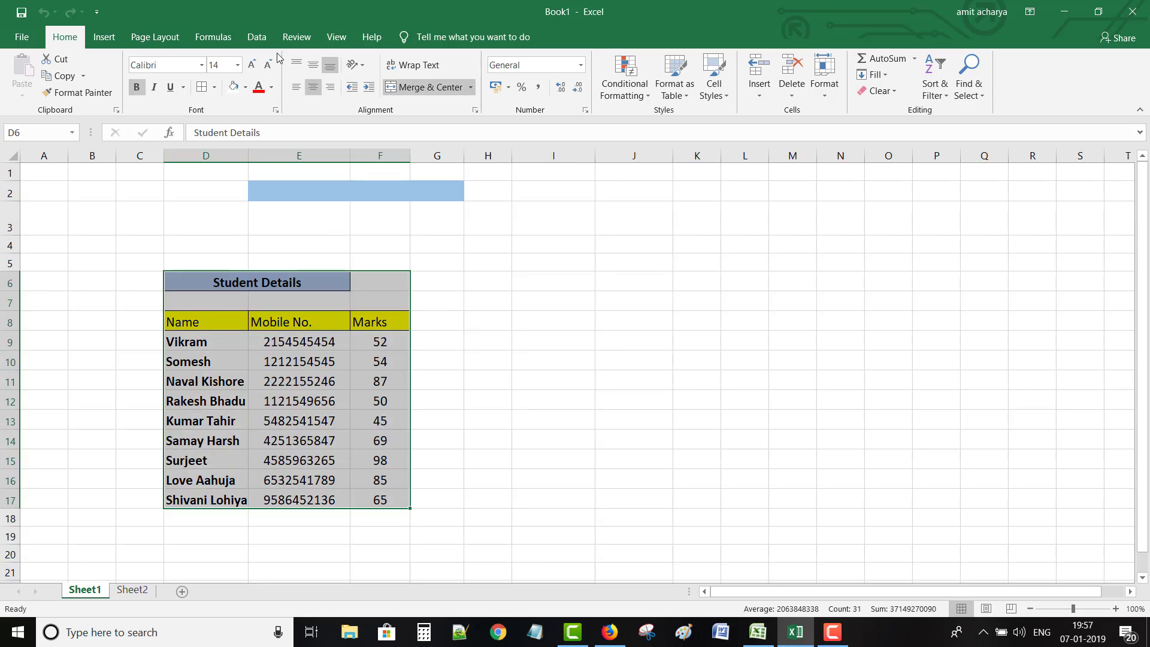
{"action": "left_click", "coordinate": [337, 40]}
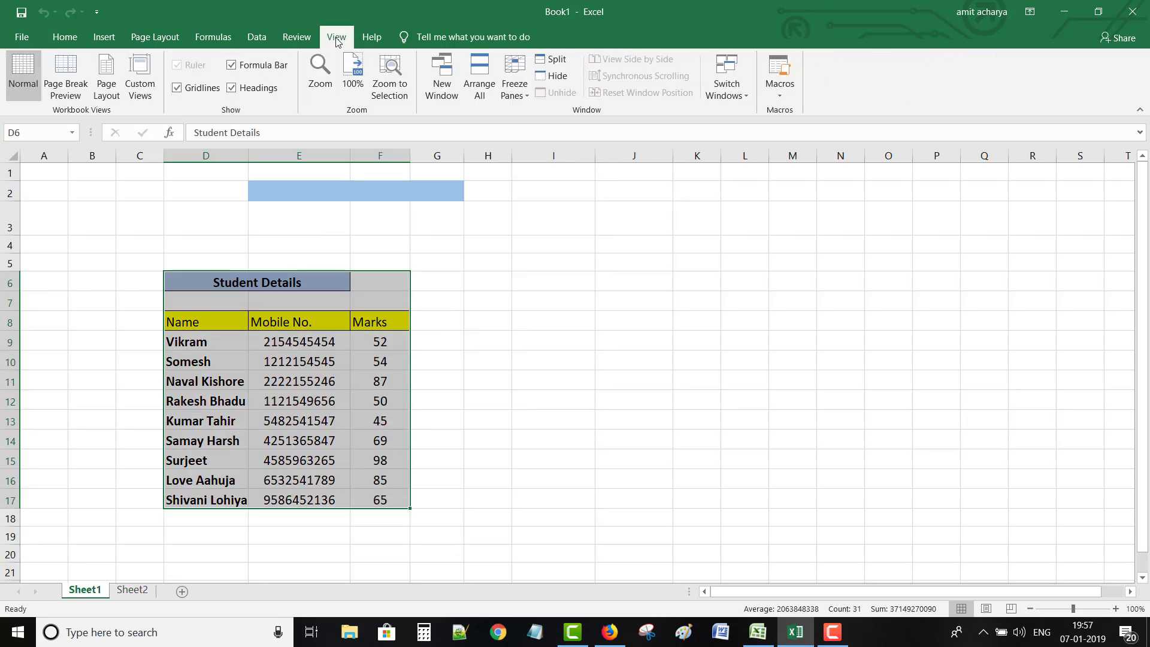
{"action": "left_click", "coordinate": [443, 93]}
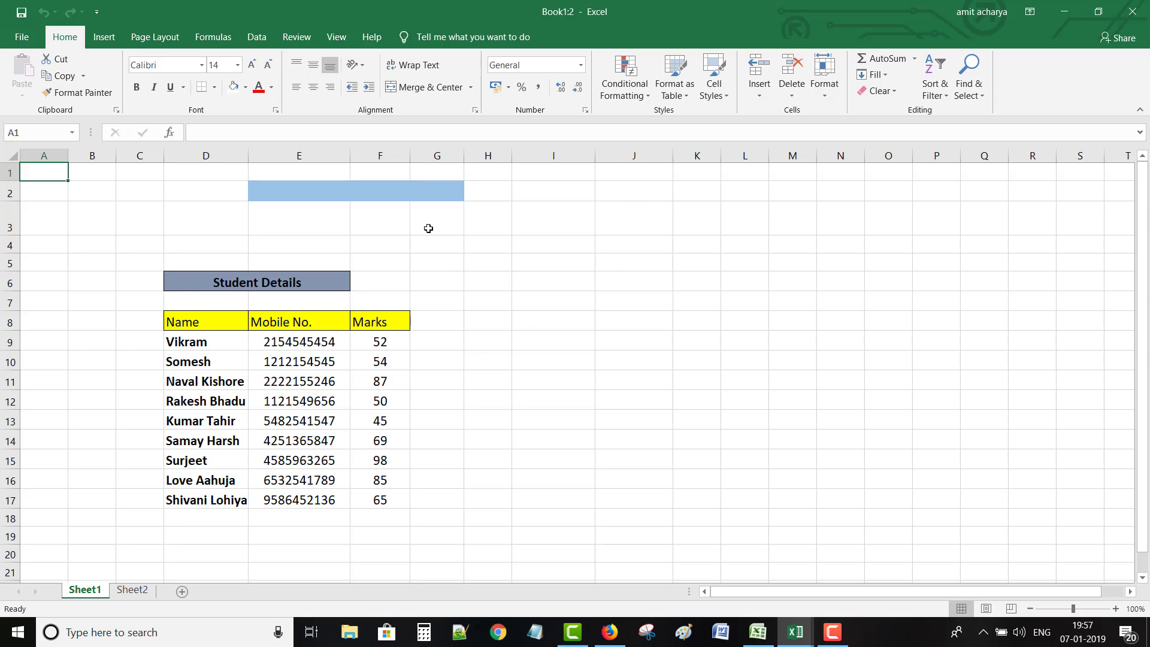
- Switch to the Book1:1 window and view it side by side with Book1:2
{"action": "left_click", "coordinate": [335, 40]}
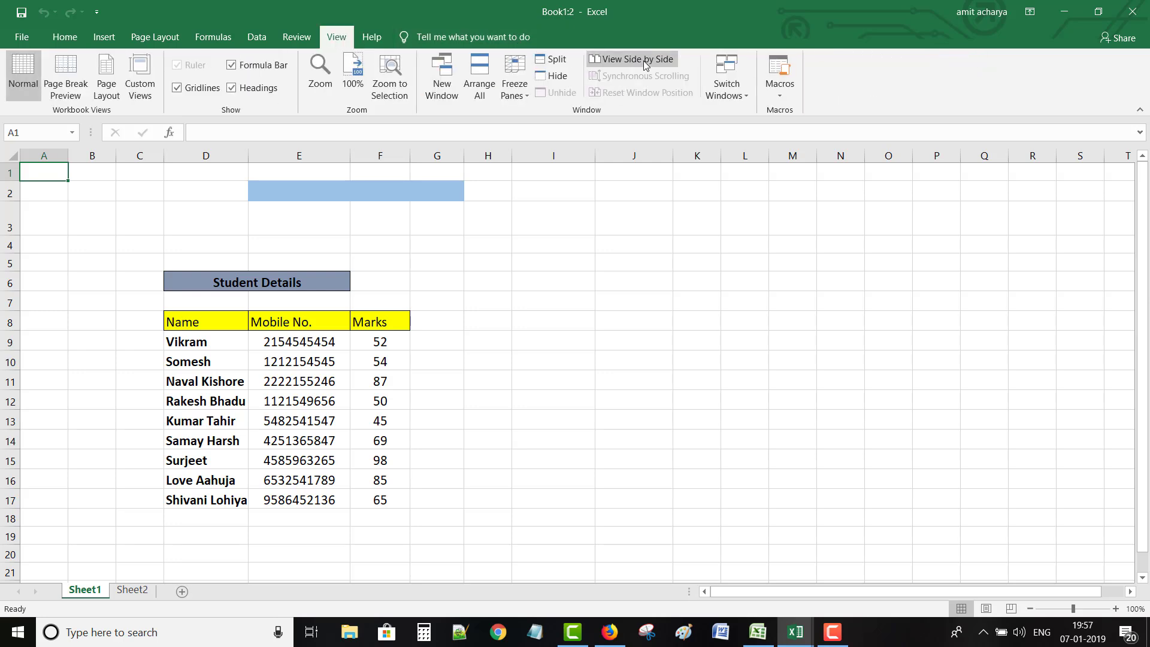
{"action": "left_click", "coordinate": [784, 634]}
{"action": "left_click", "coordinate": [693, 583]}
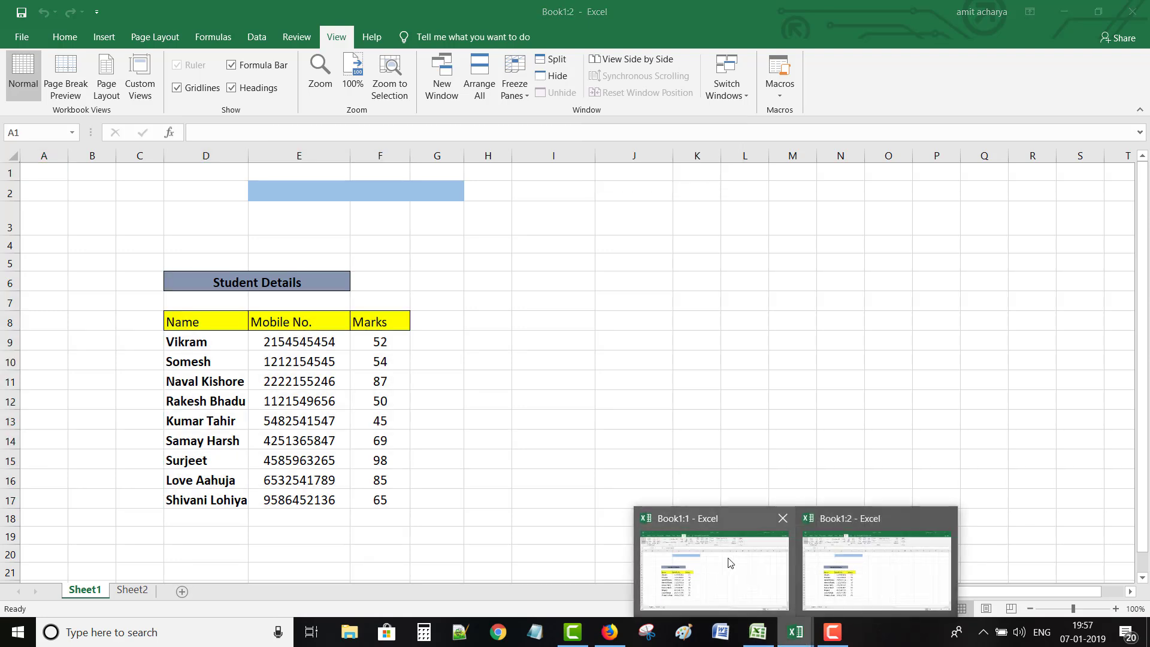
{"action": "key", "text": "ctrl+a"}
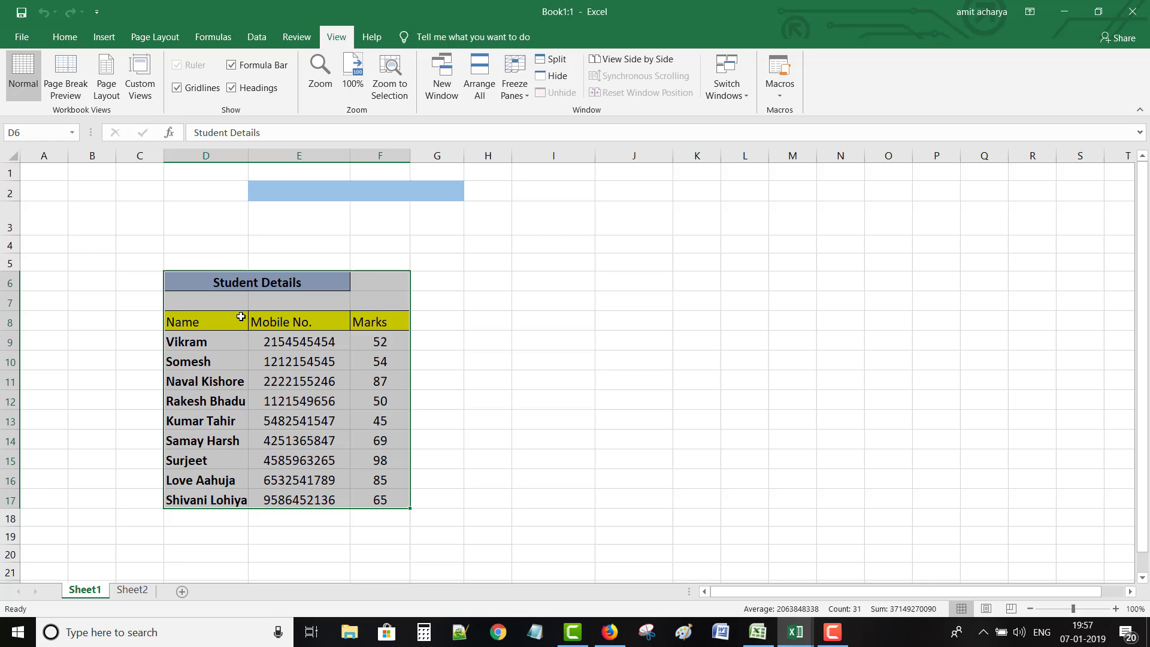
{"action": "left_click", "coordinate": [618, 60]}
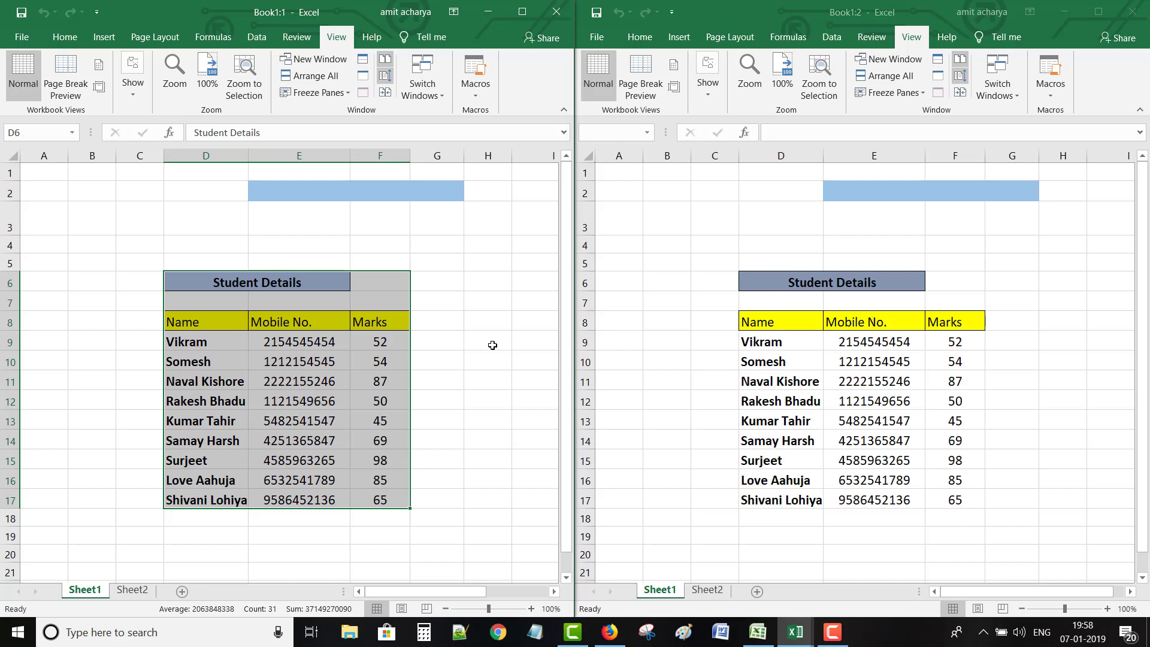
- Arrange the two workbook windows horizontally
{"action": "left_click", "coordinate": [310, 76]}
{"action": "left_click", "coordinate": [710, 279]}
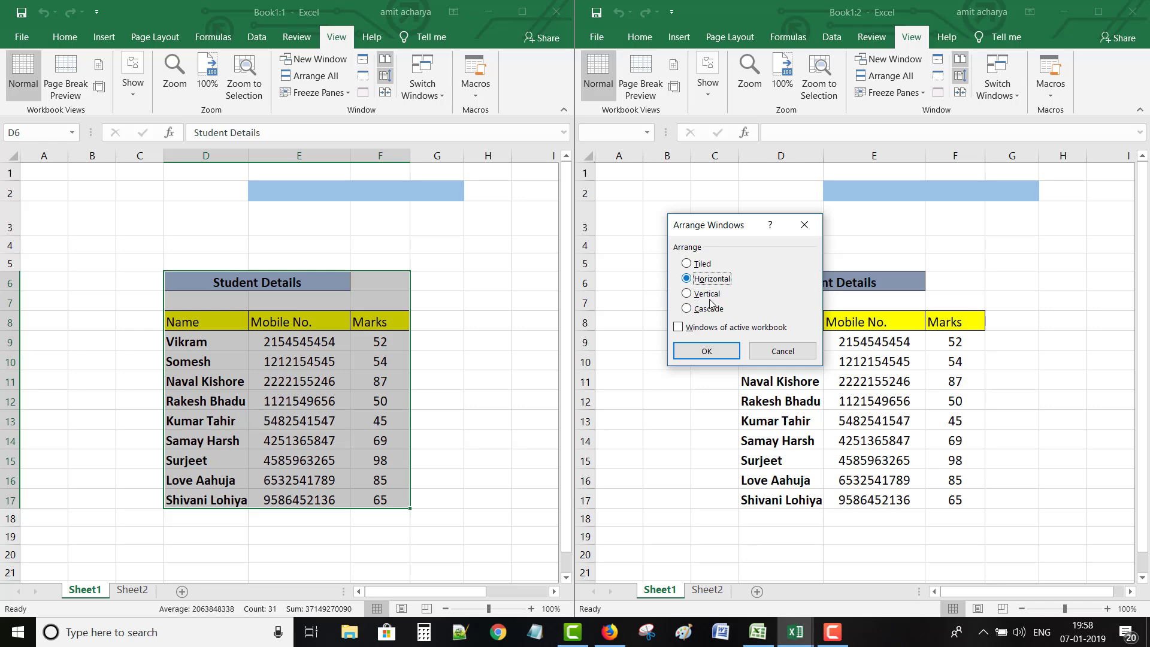
{"action": "left_click", "coordinate": [707, 351]}
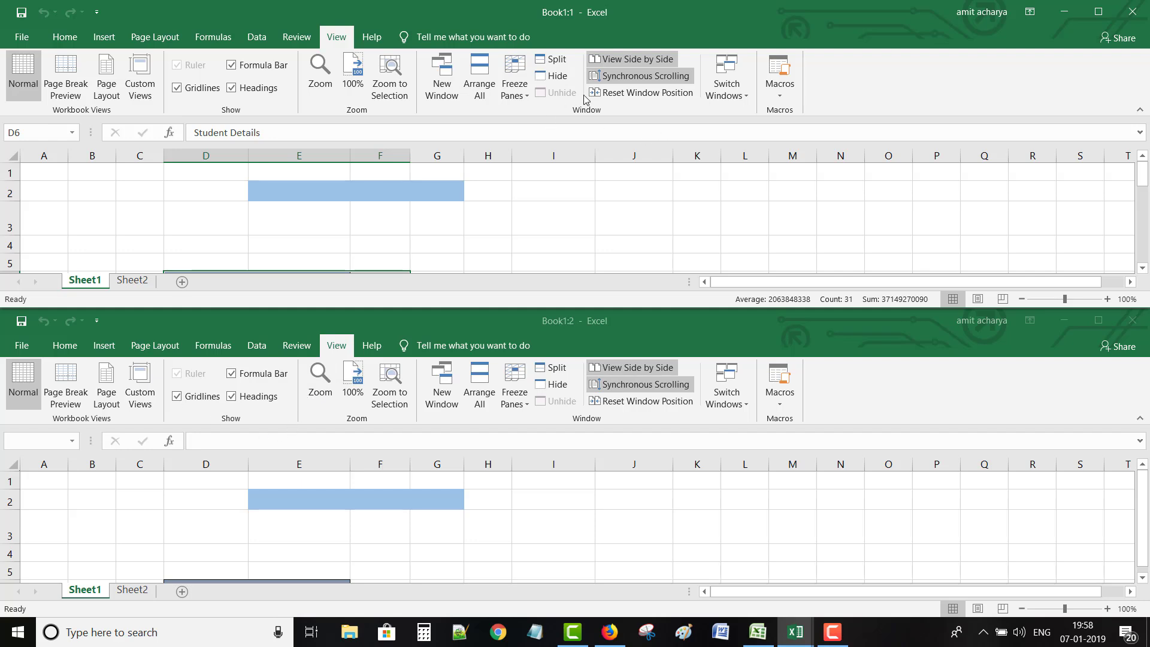
- Arrange the two workbook windows vertically
{"action": "left_click", "coordinate": [479, 89]}
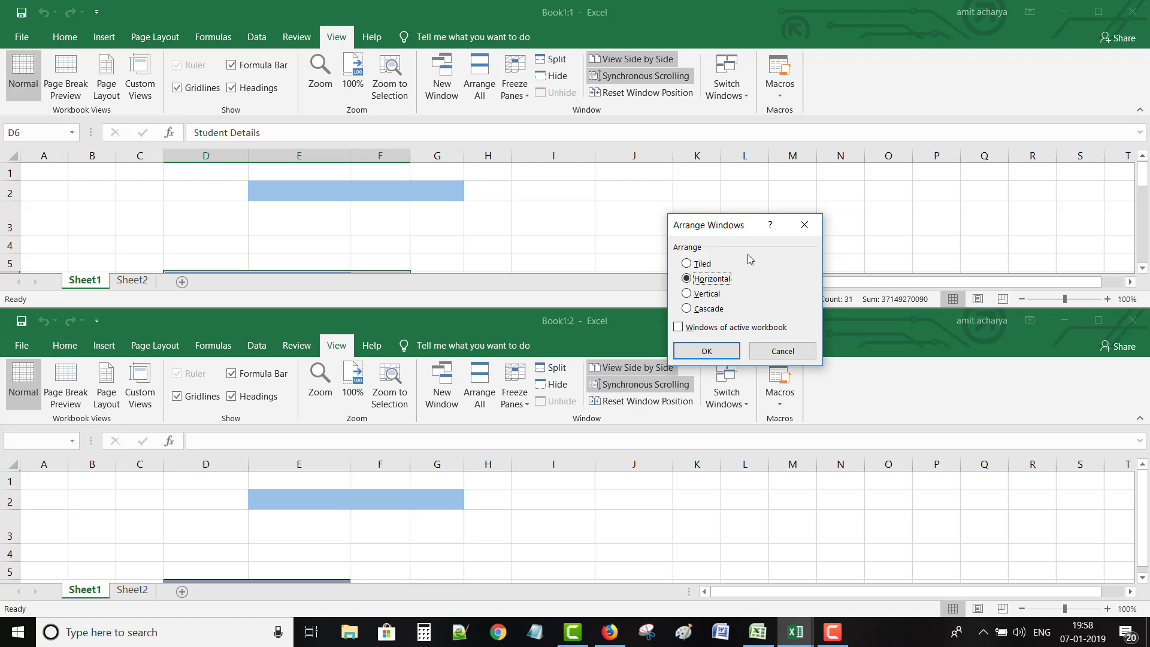
{"action": "left_click", "coordinate": [708, 295]}
{"action": "left_click", "coordinate": [707, 352]}
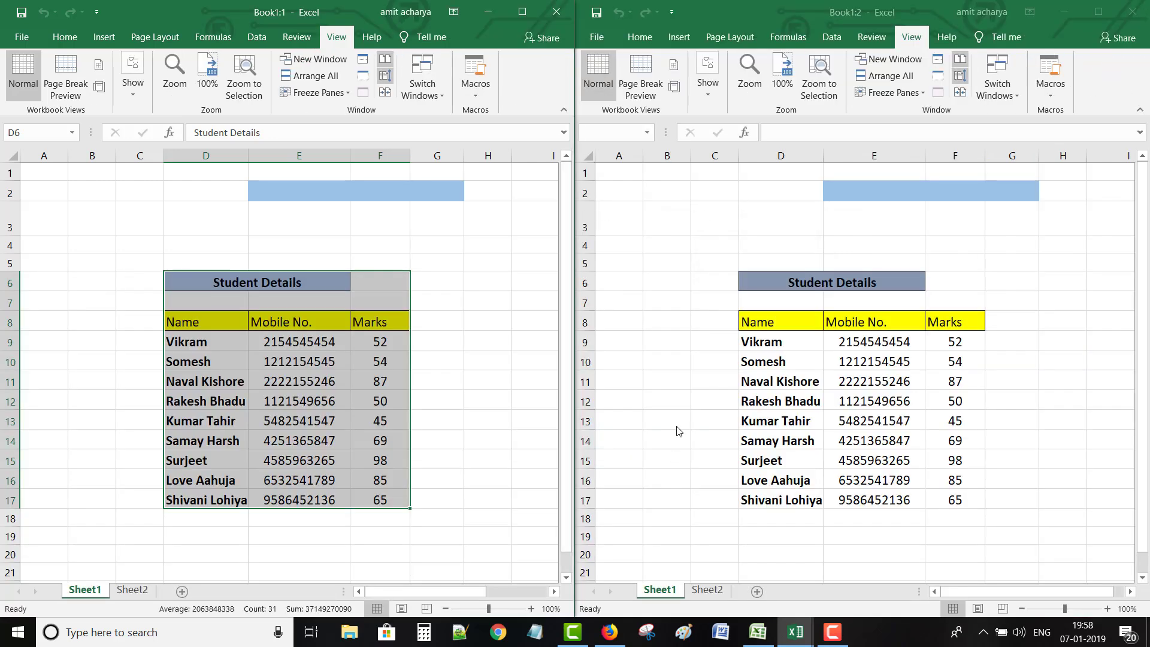
- Scroll Book1:1 sideways through the columns to test synchronous scrolling with Book1:2
{"action": "left_click", "coordinate": [459, 591]}
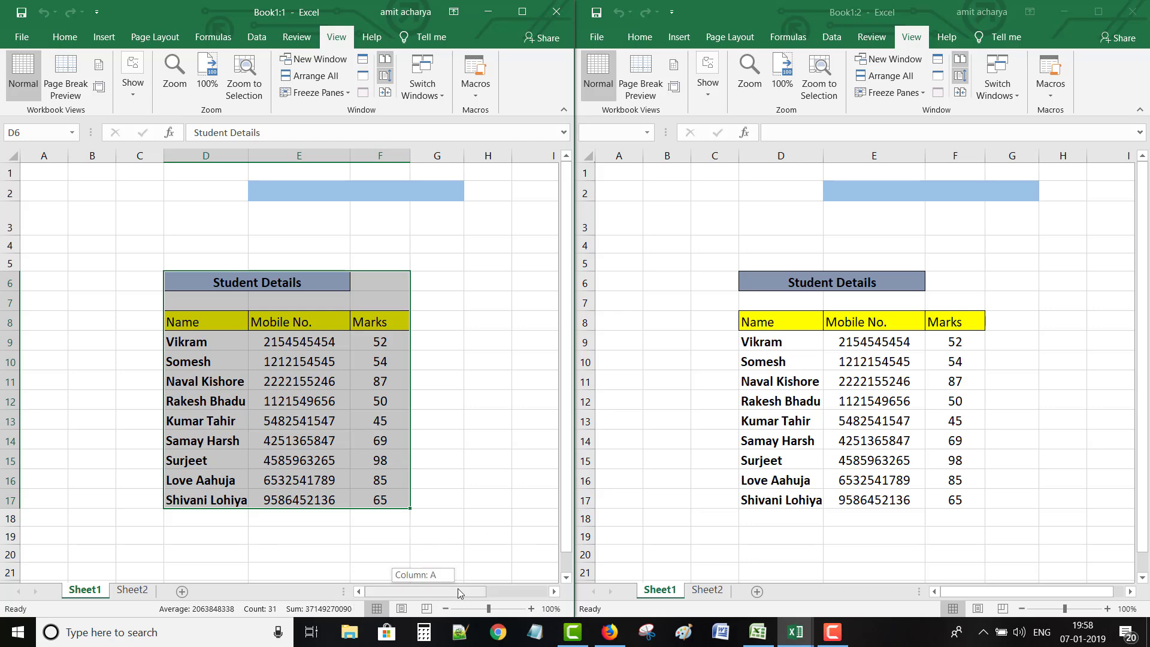
{"action": "left_click_drag", "start_coordinate": [460, 592], "coordinate": [599, 608]}
{"action": "left_click_drag", "start_coordinate": [463, 620], "coordinate": [627, 623]}
{"action": "left_click_drag", "start_coordinate": [501, 632], "coordinate": [462, 627]}
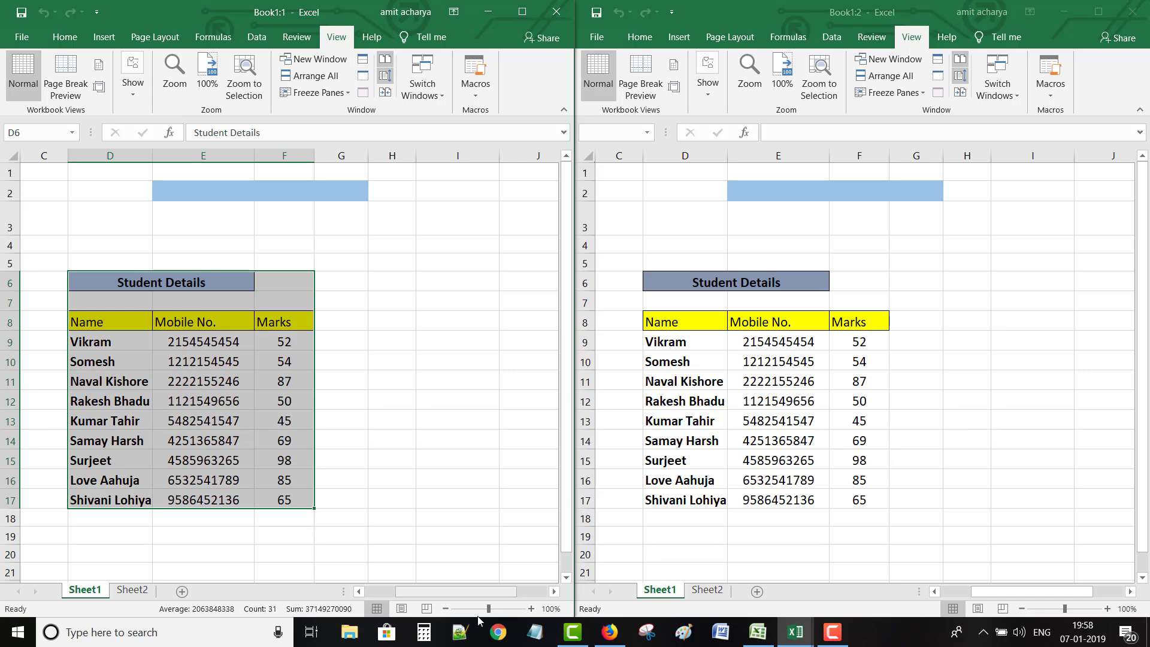
{"action": "left_click_drag", "start_coordinate": [485, 597], "coordinate": [592, 590]}
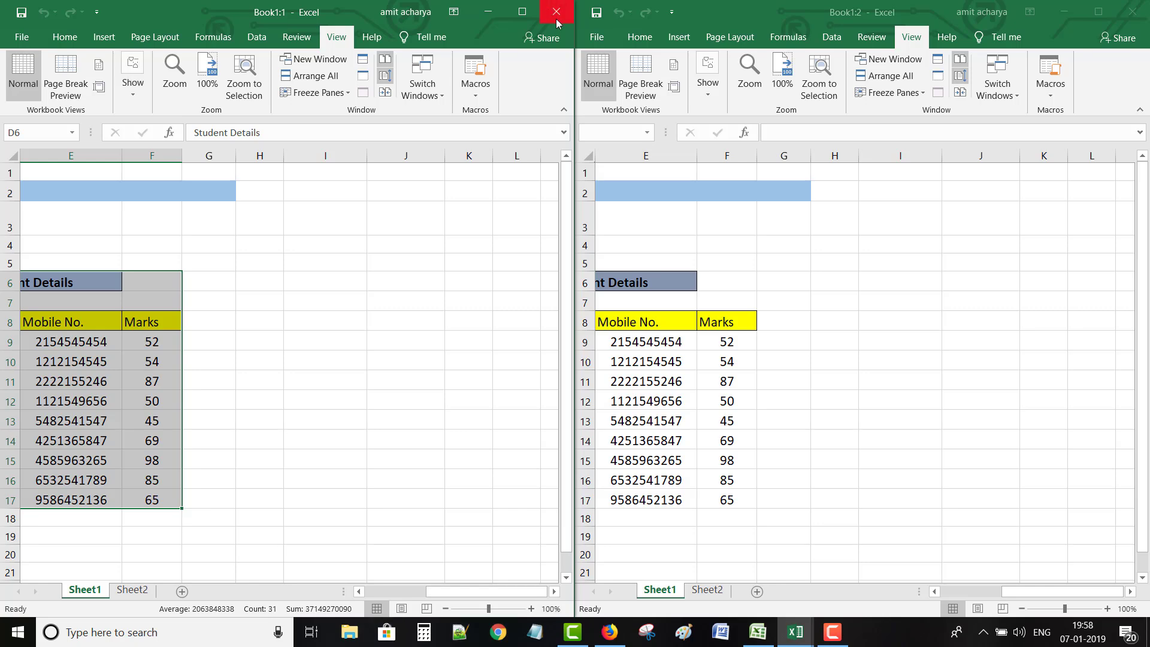
- Maximize the Book1:1 window and close the Book1:2 window
{"action": "left_click", "coordinate": [522, 12]}
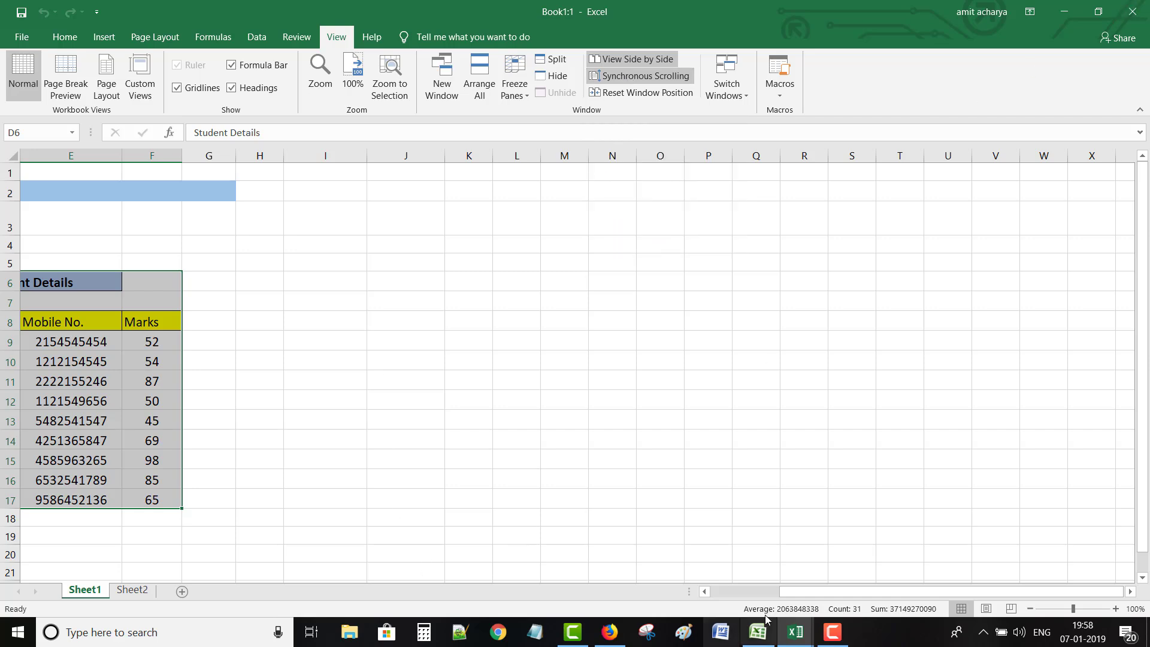
{"action": "mouse_move", "coordinate": [797, 640]}
{"action": "left_click", "coordinate": [868, 570]}
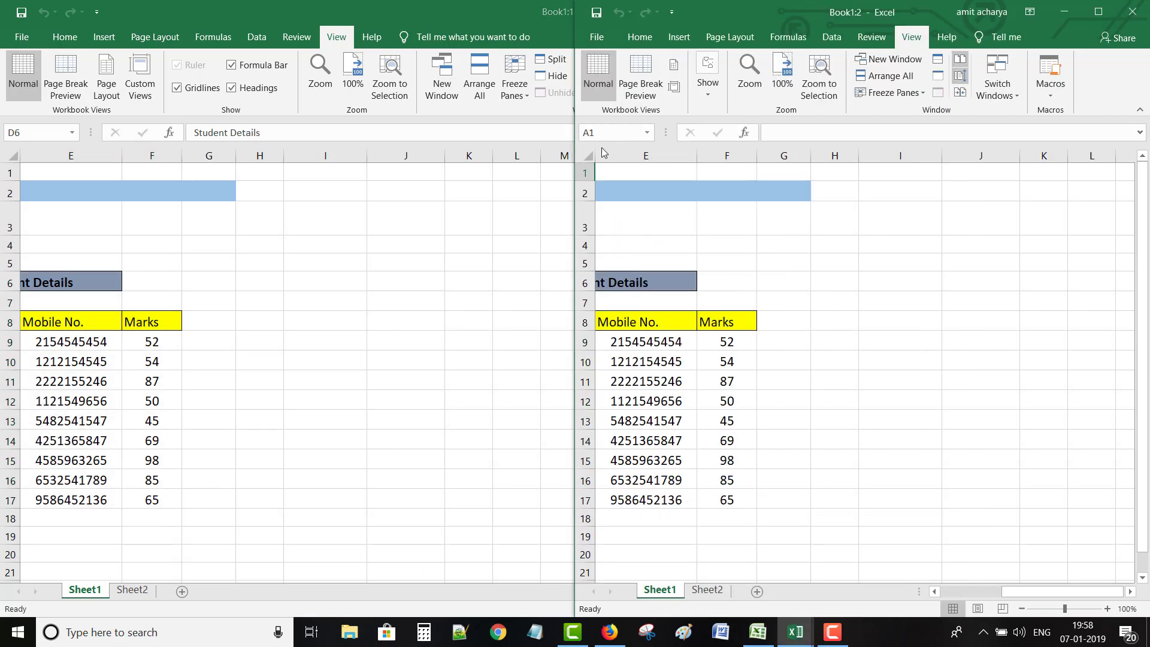
{"action": "left_click", "coordinate": [1142, 5]}
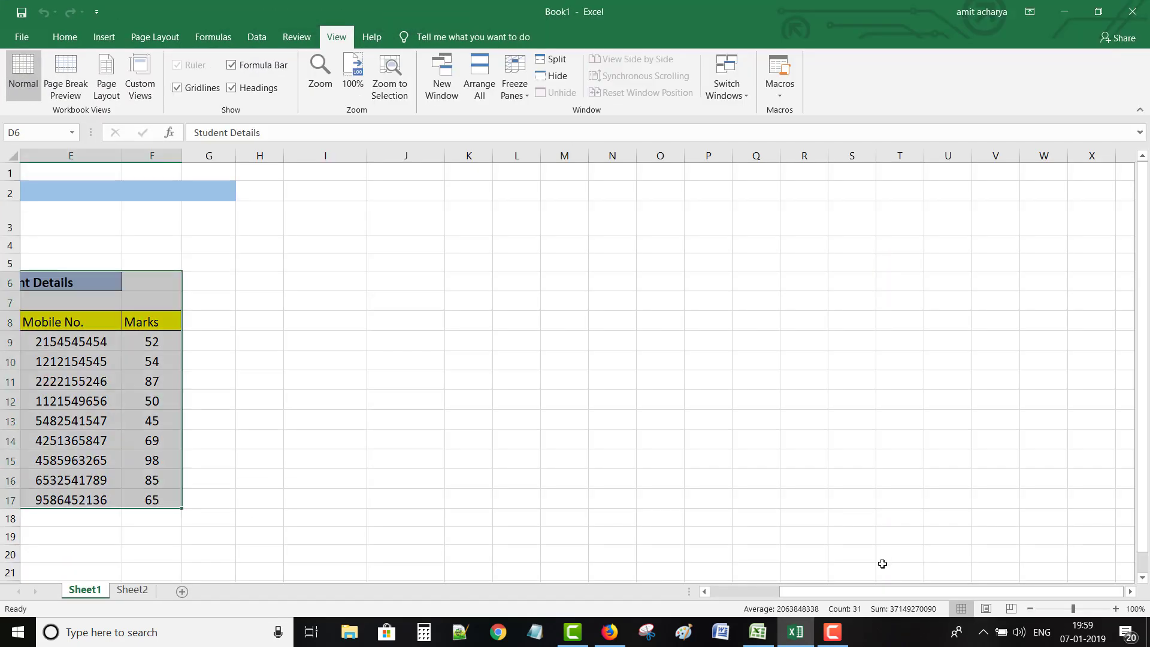
- Enter the comparison formula =F9<60 in cell G9 beside the first student's marks
{"action": "left_click_drag", "start_coordinate": [877, 593], "coordinate": [731, 590]}
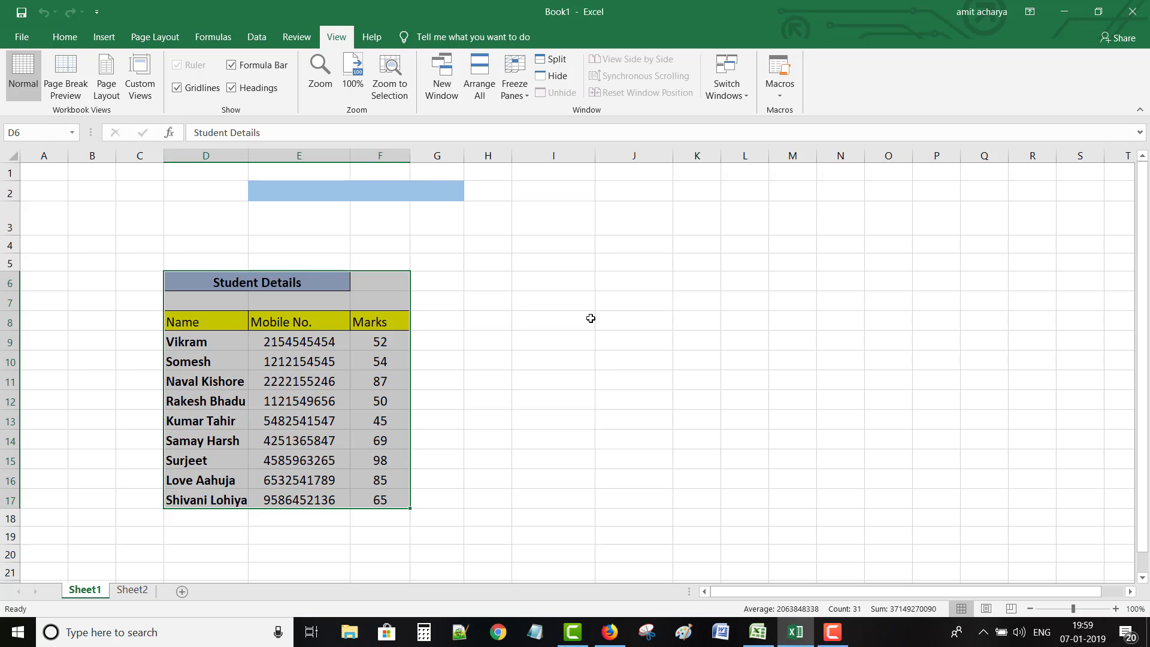
{"action": "left_click", "coordinate": [510, 329]}
{"action": "left_click", "coordinate": [440, 340]}
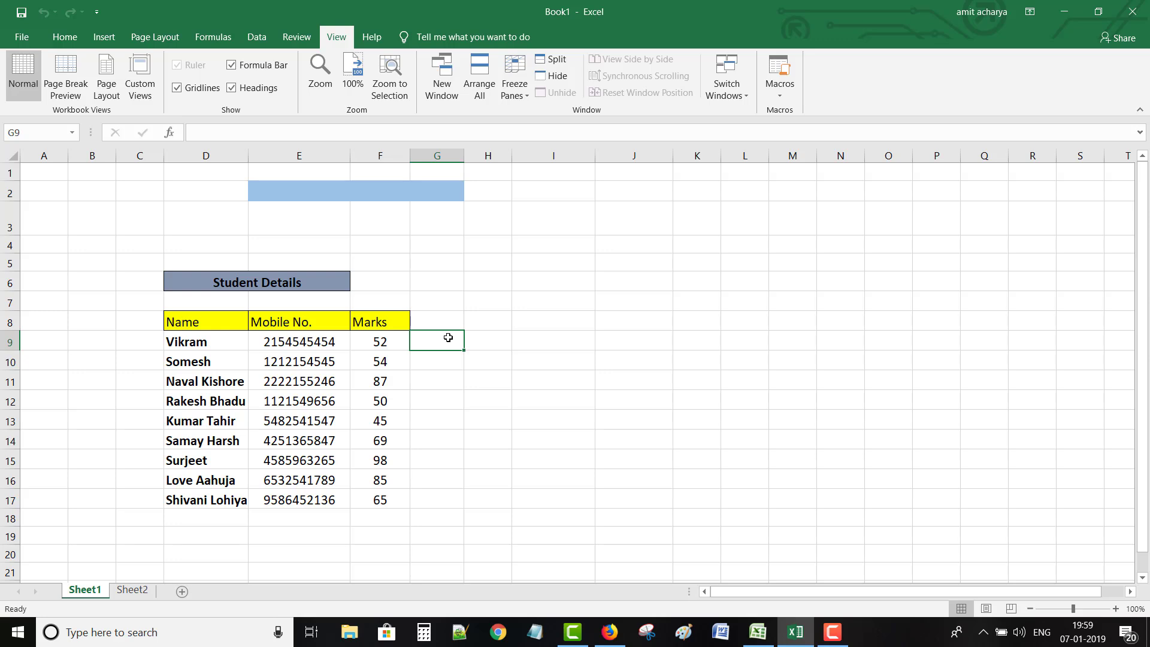
{"action": "type", "text": "="}
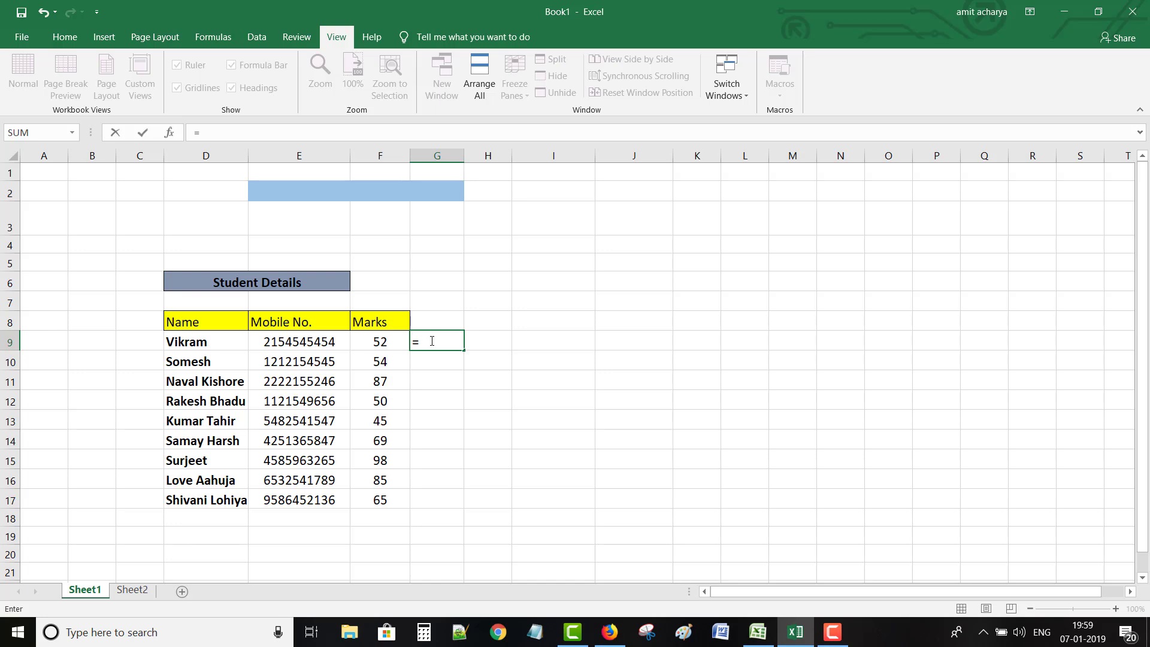
{"action": "left_click", "coordinate": [383, 341]}
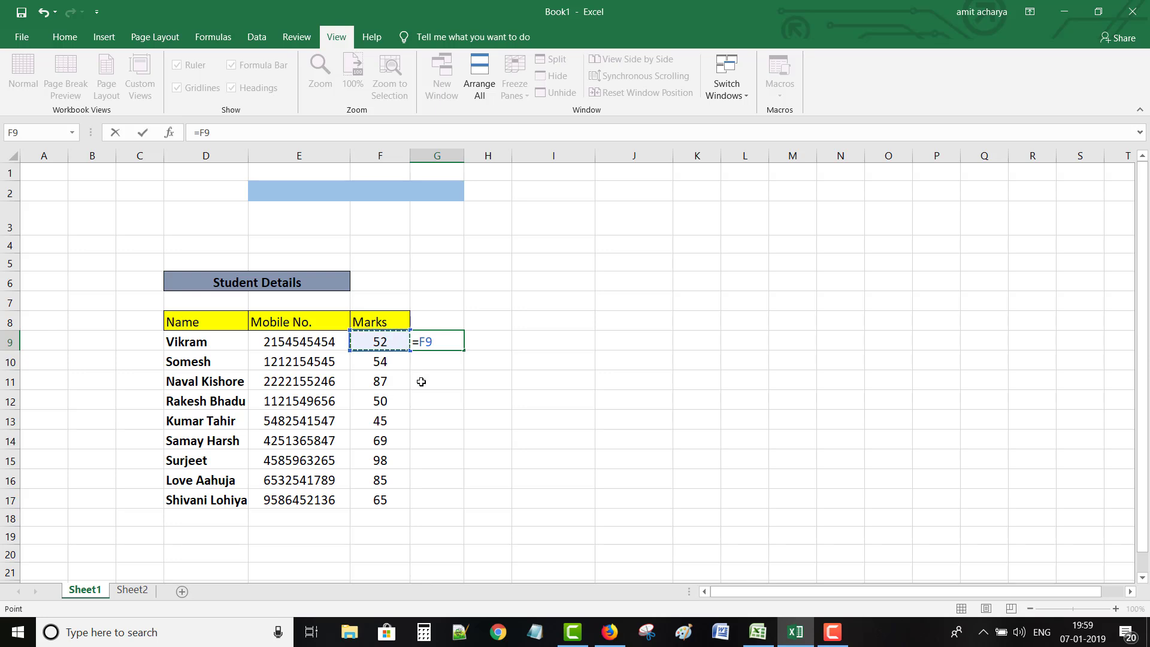
{"action": "type", "text": "<6"}
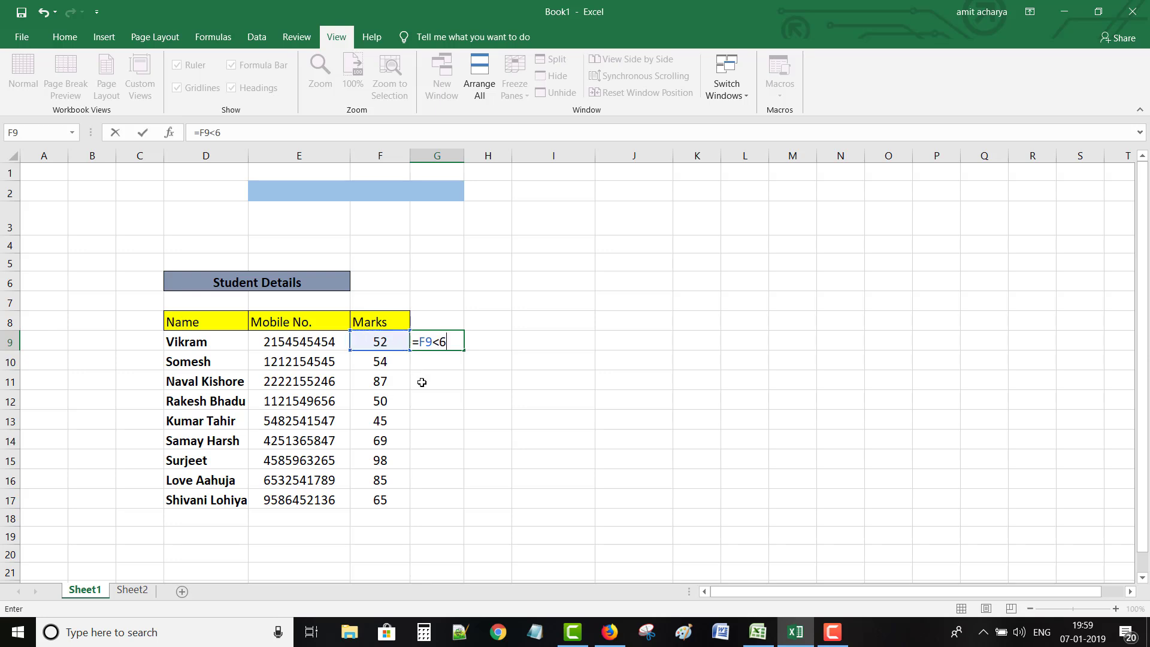
{"action": "type", "text": "0"}
{"action": "key", "text": "Return"}
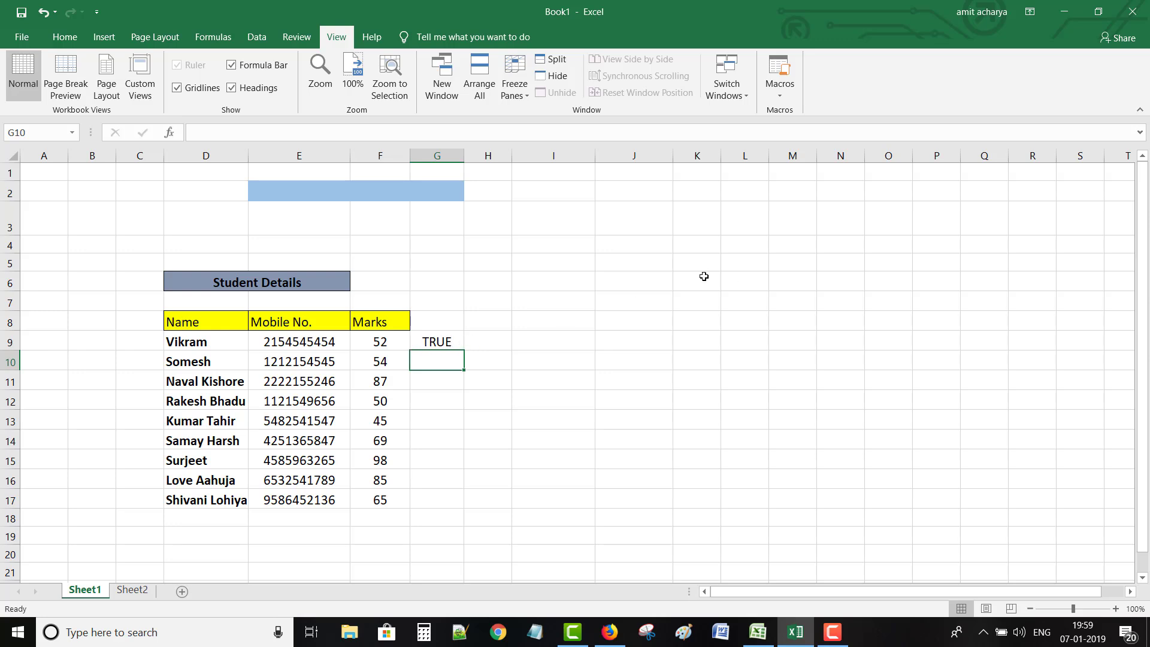
- Enter 1 in J6 and a sample first name in J7, and clear both cells
{"action": "left_click", "coordinate": [641, 280]}
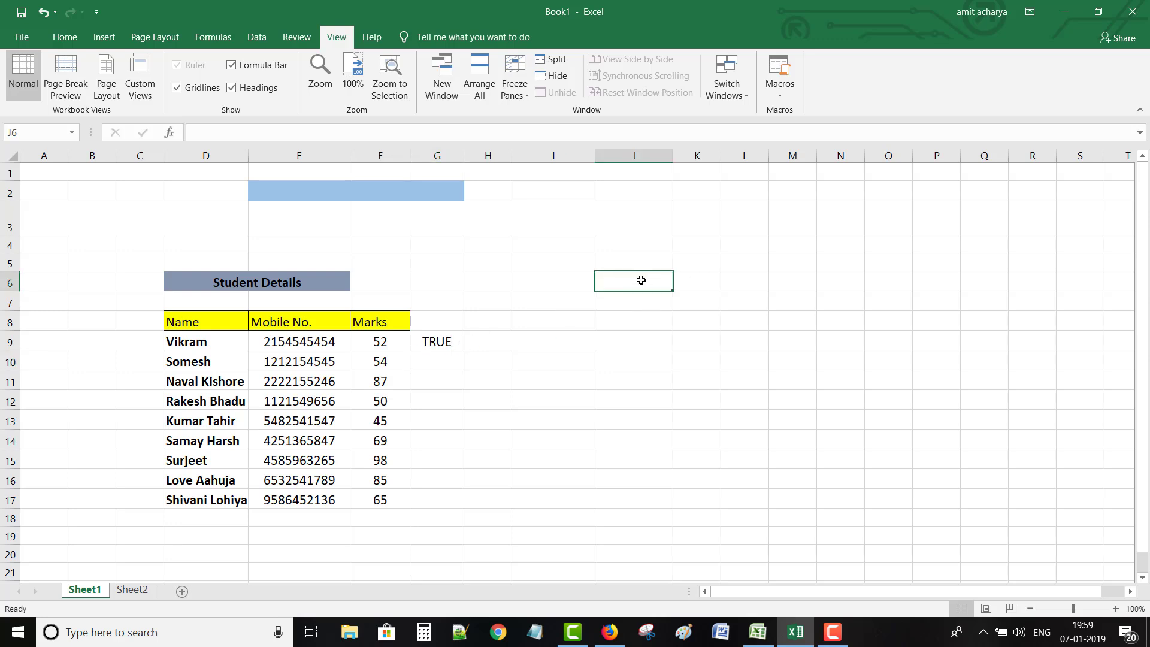
{"action": "left_click", "coordinate": [437, 340]}
{"action": "left_click", "coordinate": [633, 286]}
{"action": "type", "text": "1"}
{"action": "key", "text": "Return"}
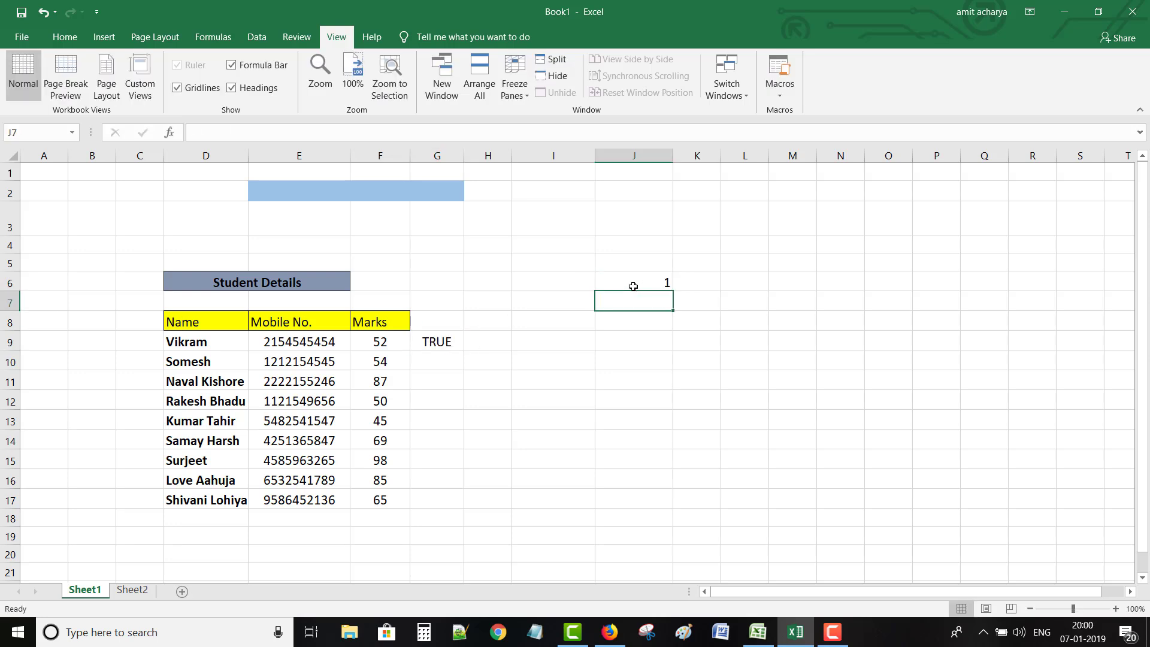
{"action": "type", "text": "an"}
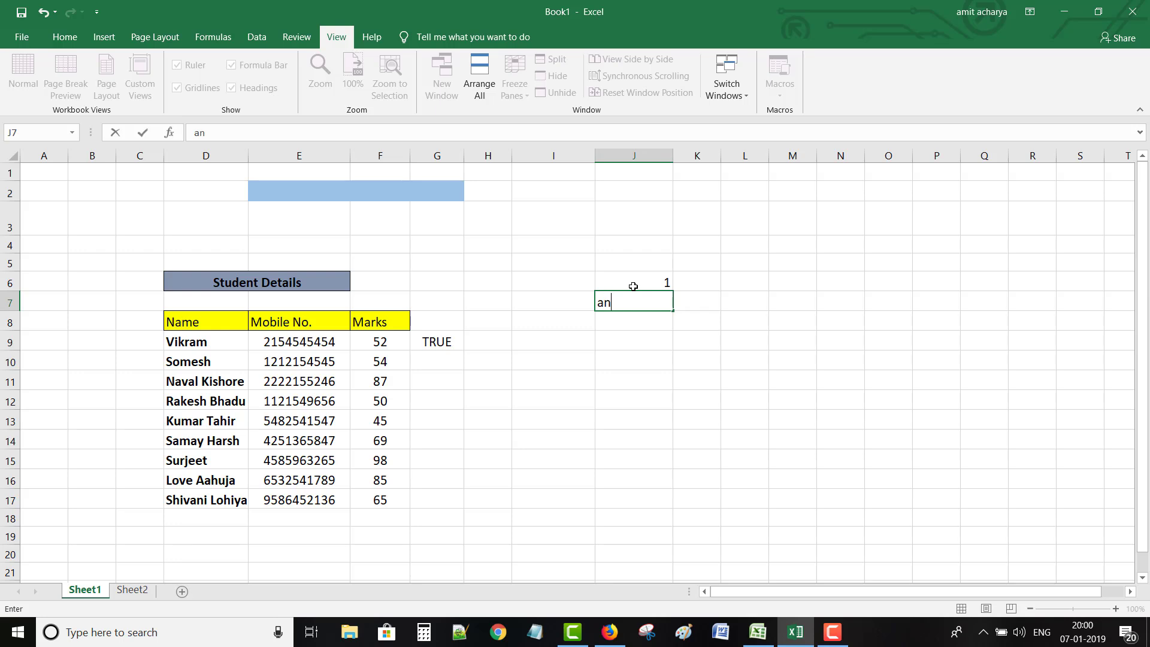
{"action": "key", "text": "BackSpace"}
{"action": "type", "text": "mit"}
{"action": "key", "text": "ctrl+Return"}
{"action": "key", "text": "Return"}
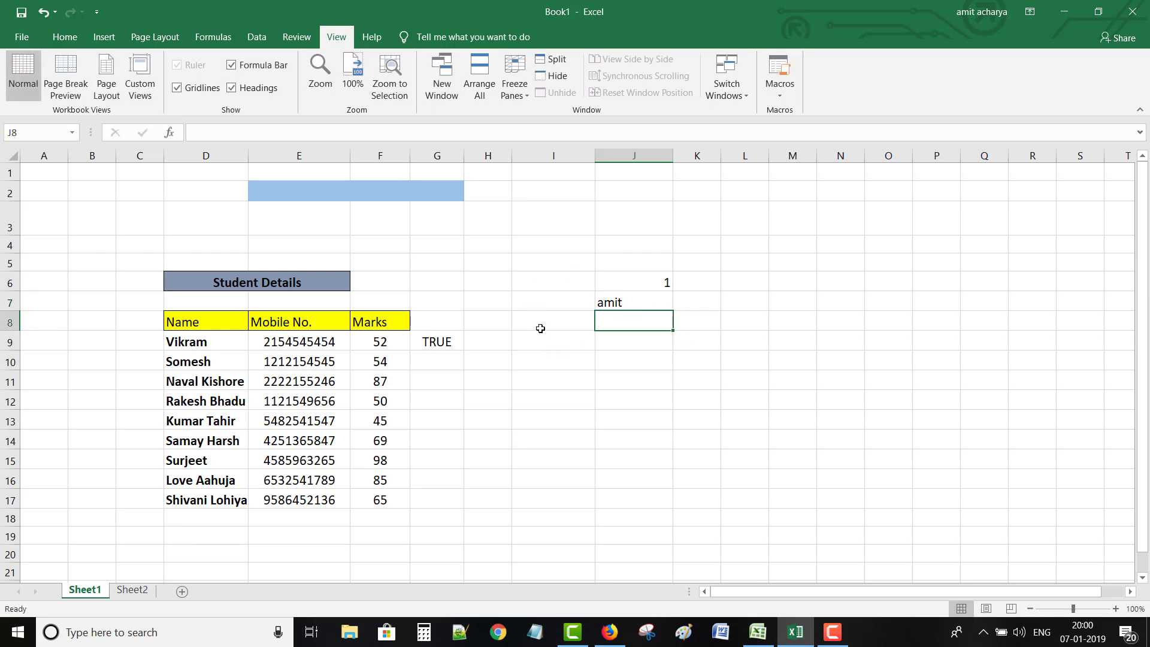
{"action": "left_click_drag", "start_coordinate": [652, 282], "coordinate": [649, 299]}
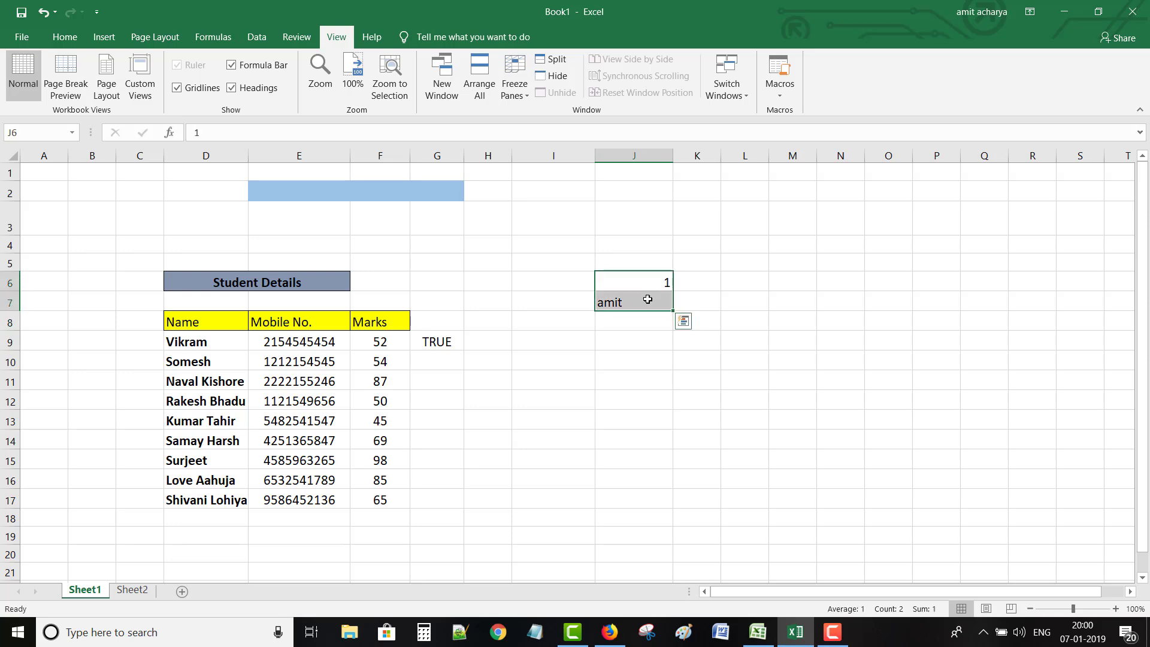
{"action": "key", "text": "Delete"}
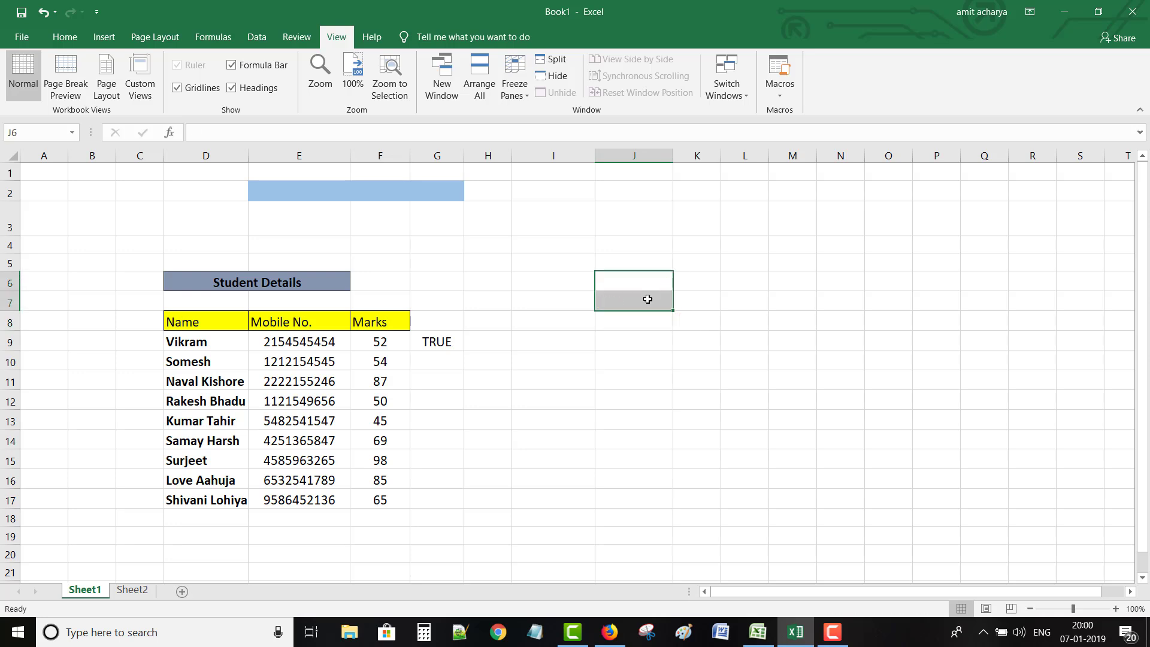
- Fill the G9 comparison formula down to G18 and undo the fill
{"action": "left_click", "coordinate": [431, 339]}
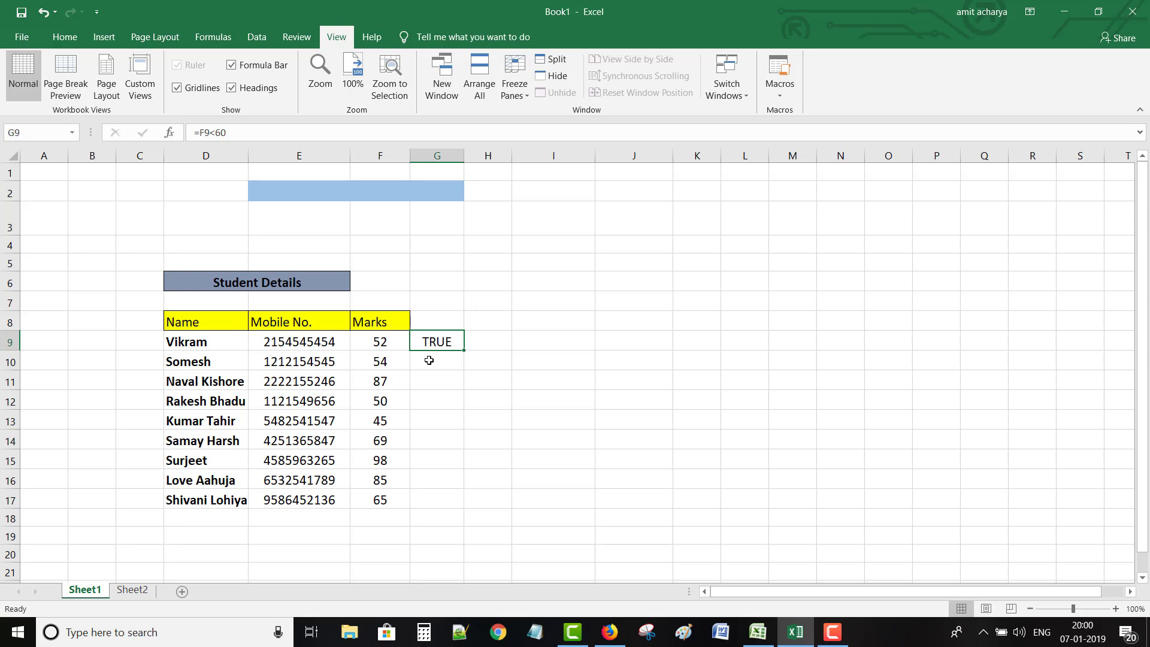
{"action": "left_click_drag", "start_coordinate": [464, 347], "coordinate": [455, 523]}
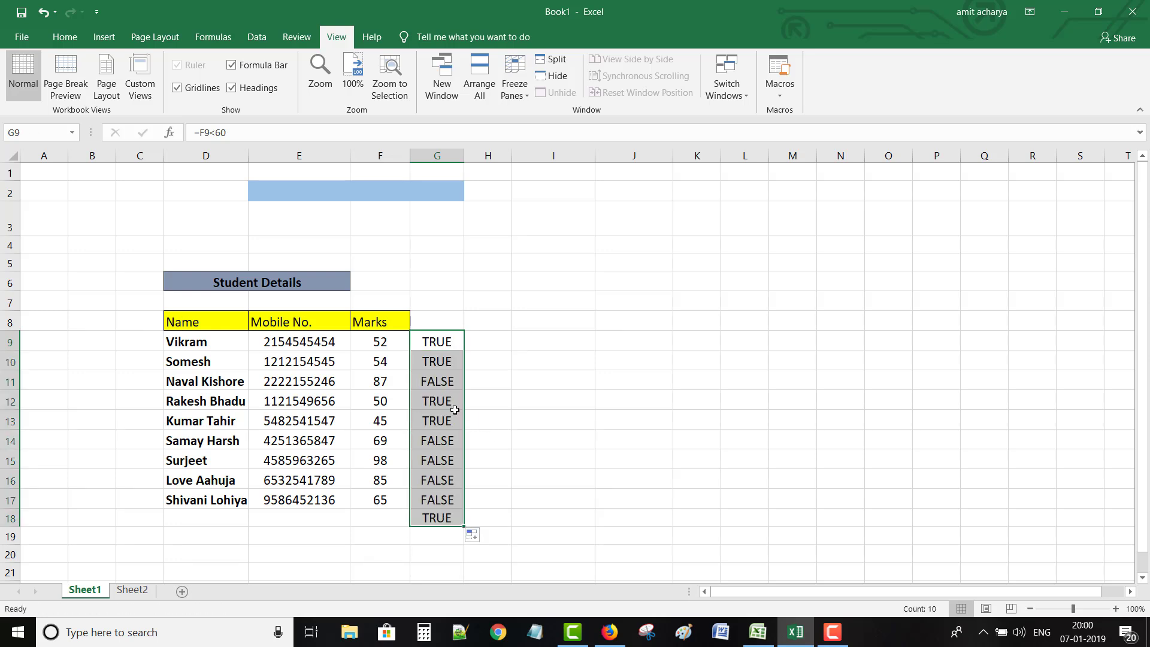
{"action": "key", "text": "ctrl+z"}
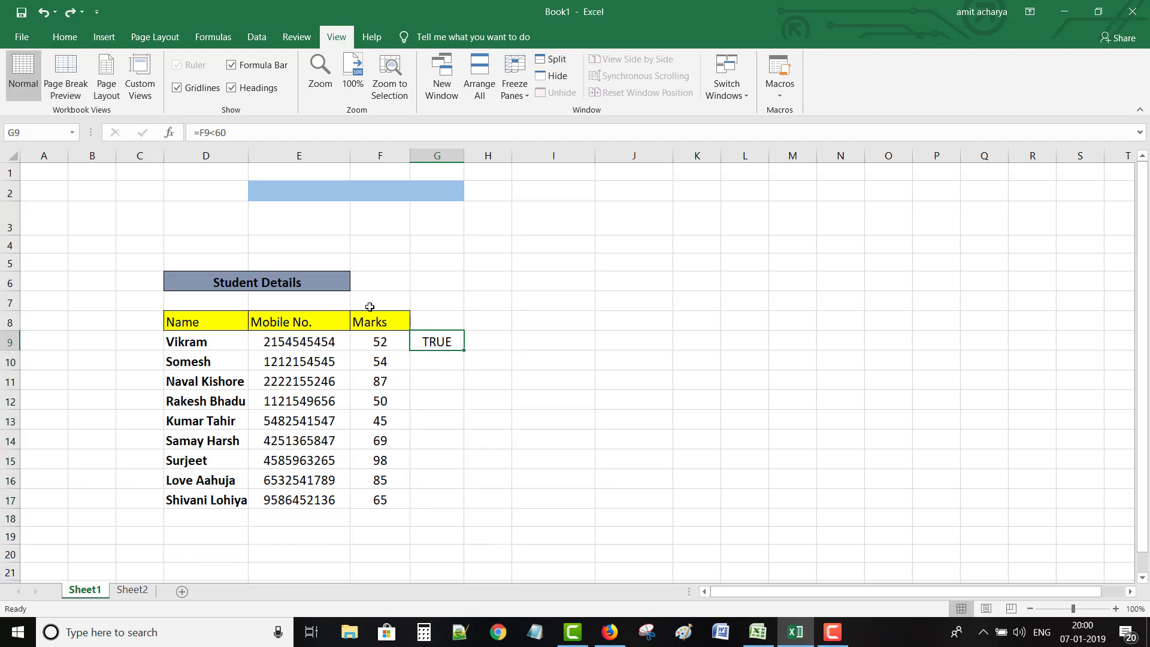
- Change the comparison formula in G9 to =F9<=50
{"action": "left_click", "coordinate": [241, 136]}
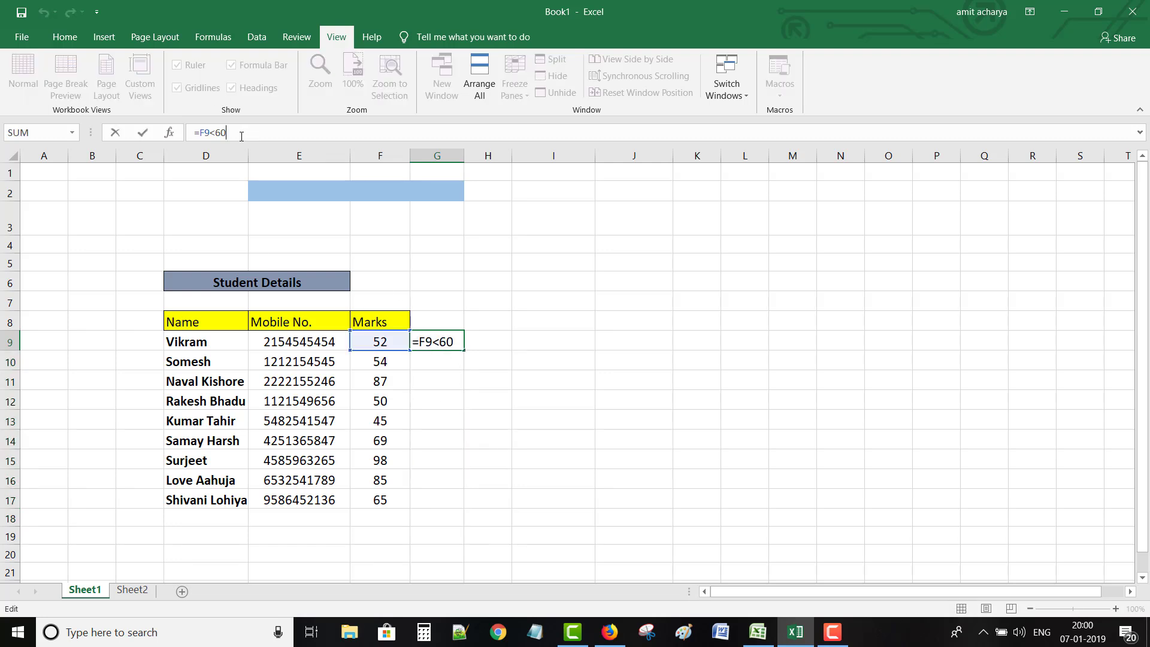
{"action": "left_click", "coordinate": [436, 339]}
{"action": "type", "text": "="}
{"action": "left_click", "coordinate": [453, 342]}
{"action": "key", "text": "BackSpace"}
{"action": "type", "text": "5"}
{"action": "key", "text": "Return"}
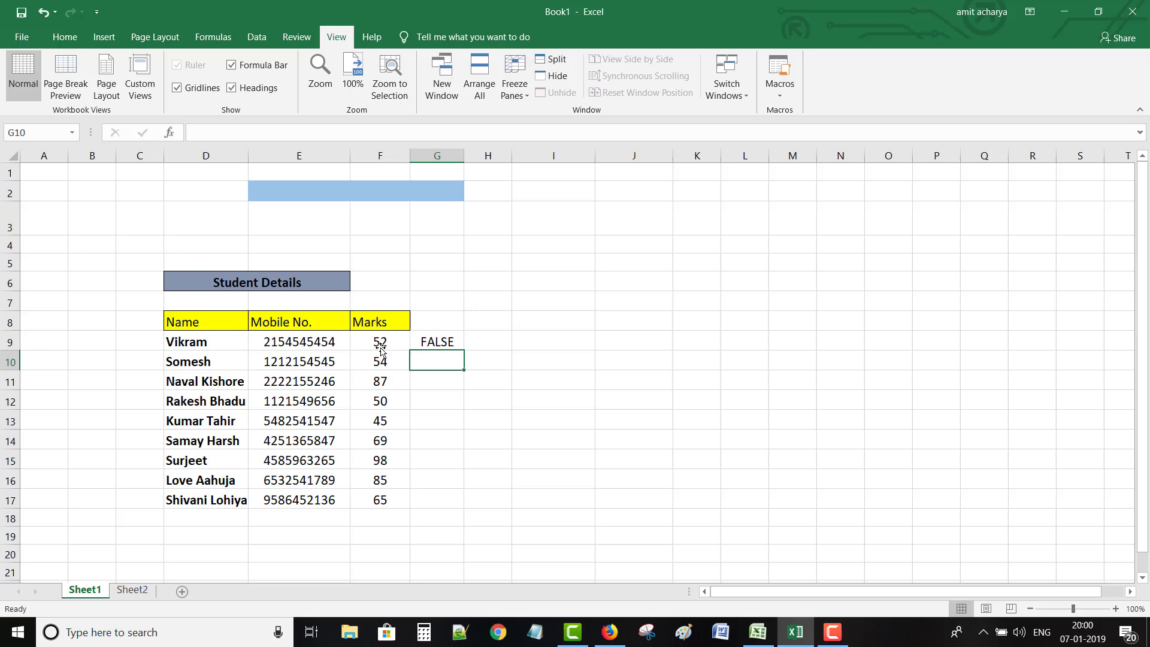
{"action": "left_click", "coordinate": [445, 341]}
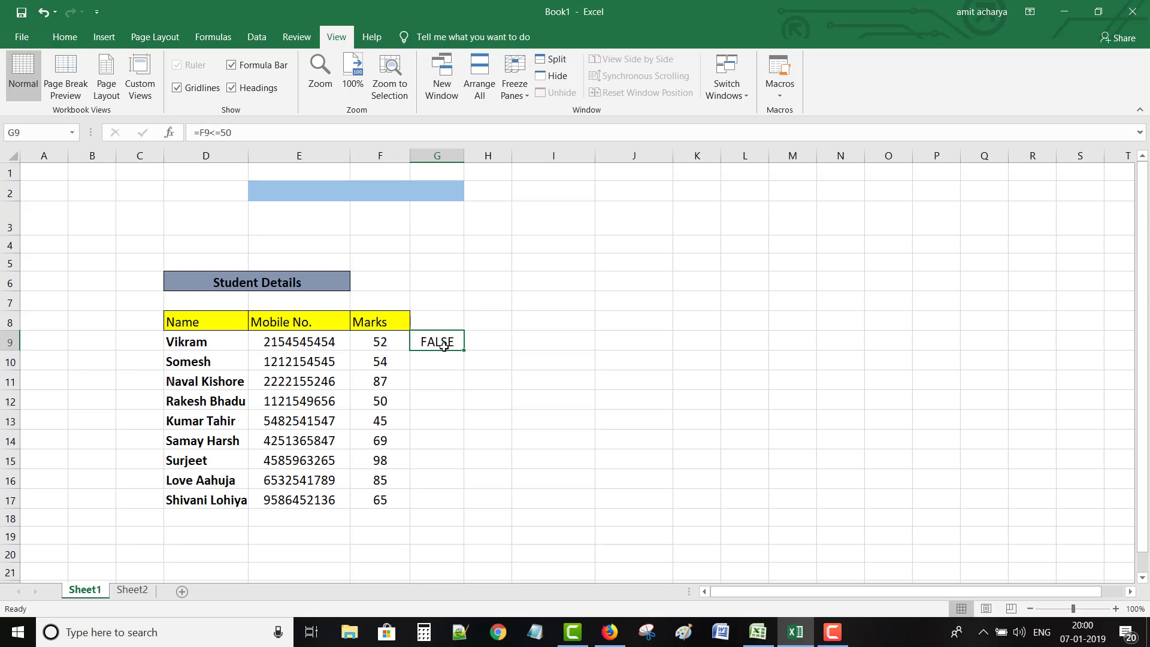
- List the comparison operators <, >, <=, >=, <> and = in cells H9 to H14
{"action": "left_click", "coordinate": [490, 341]}
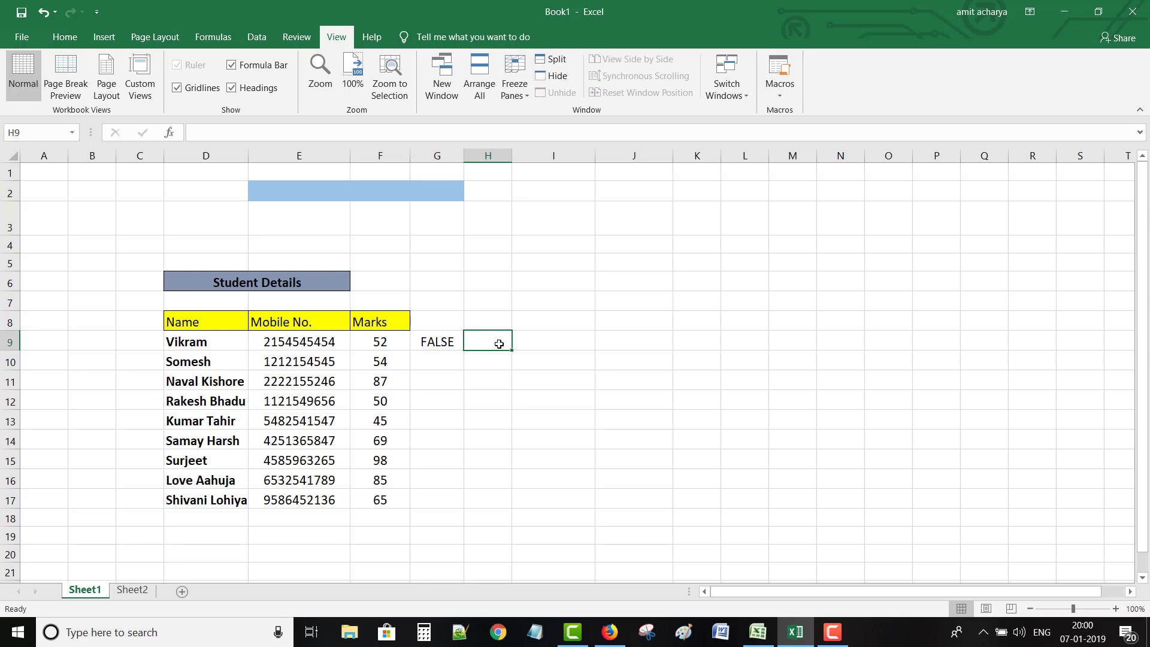
{"action": "type", "text": ","}
{"action": "key", "text": "BackSpace"}
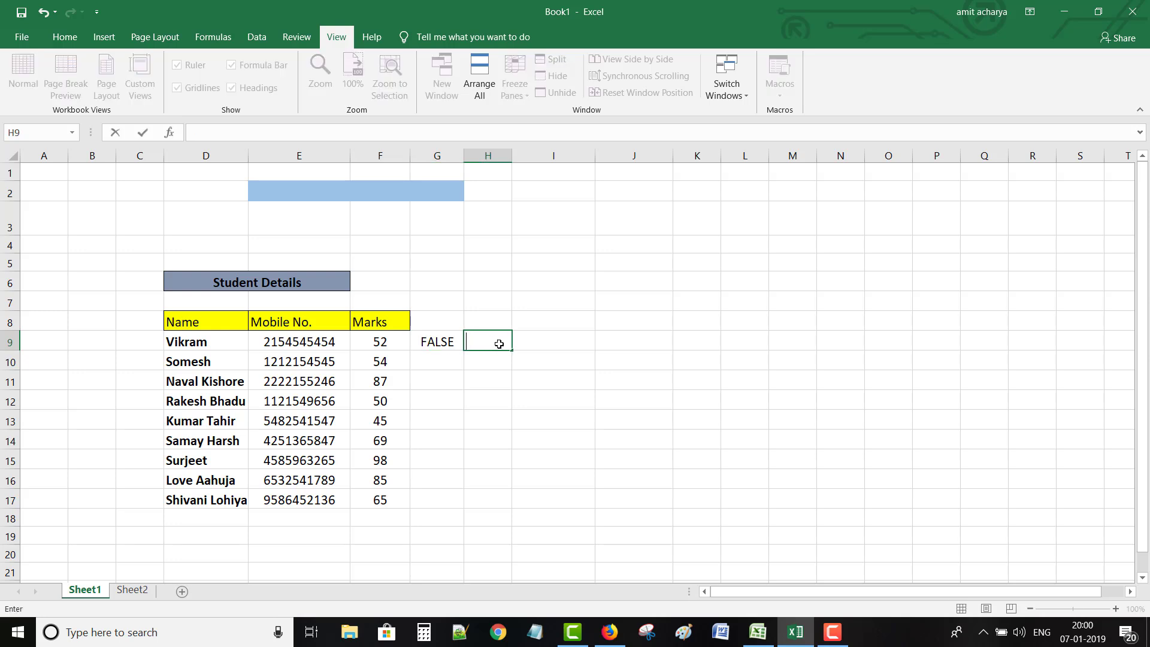
{"action": "type", "text": "<"}
{"action": "key", "text": "Return"}
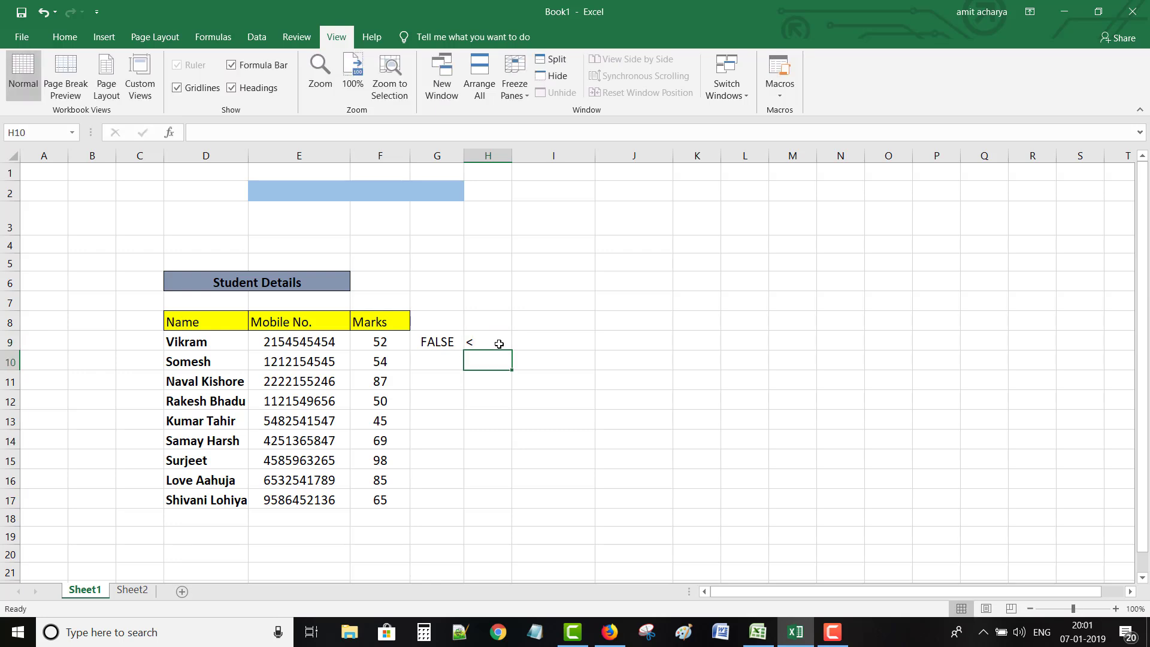
{"action": "type", "text": ">"}
{"action": "key", "text": "Return"}
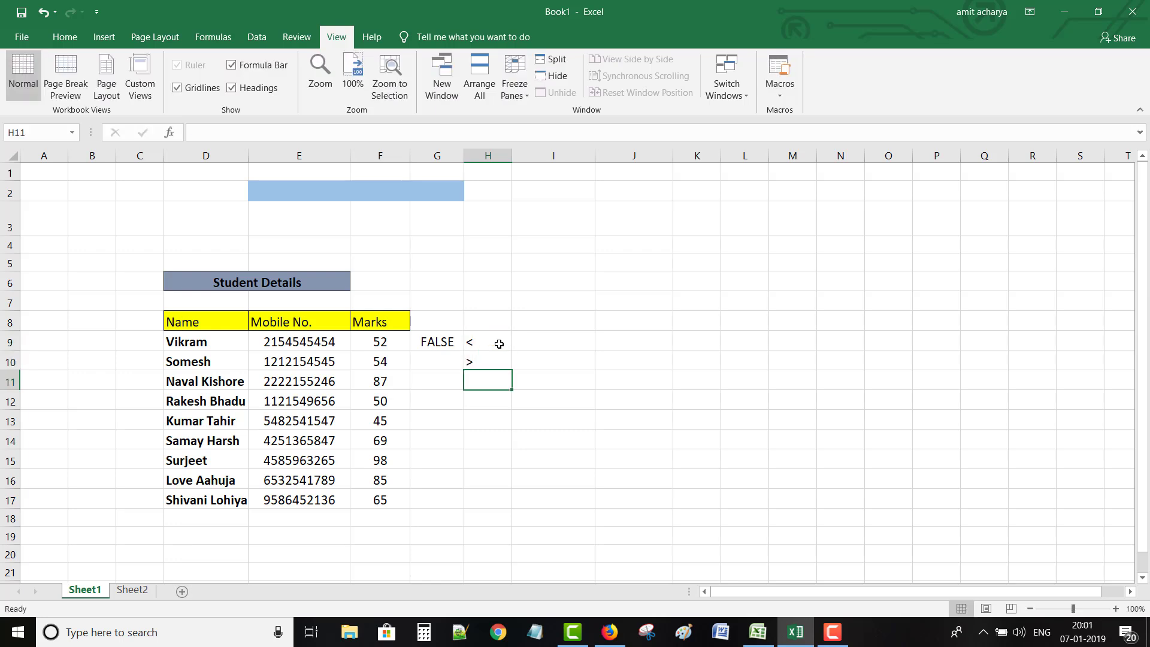
{"action": "type", "text": "<="}
{"action": "key", "text": "Return"}
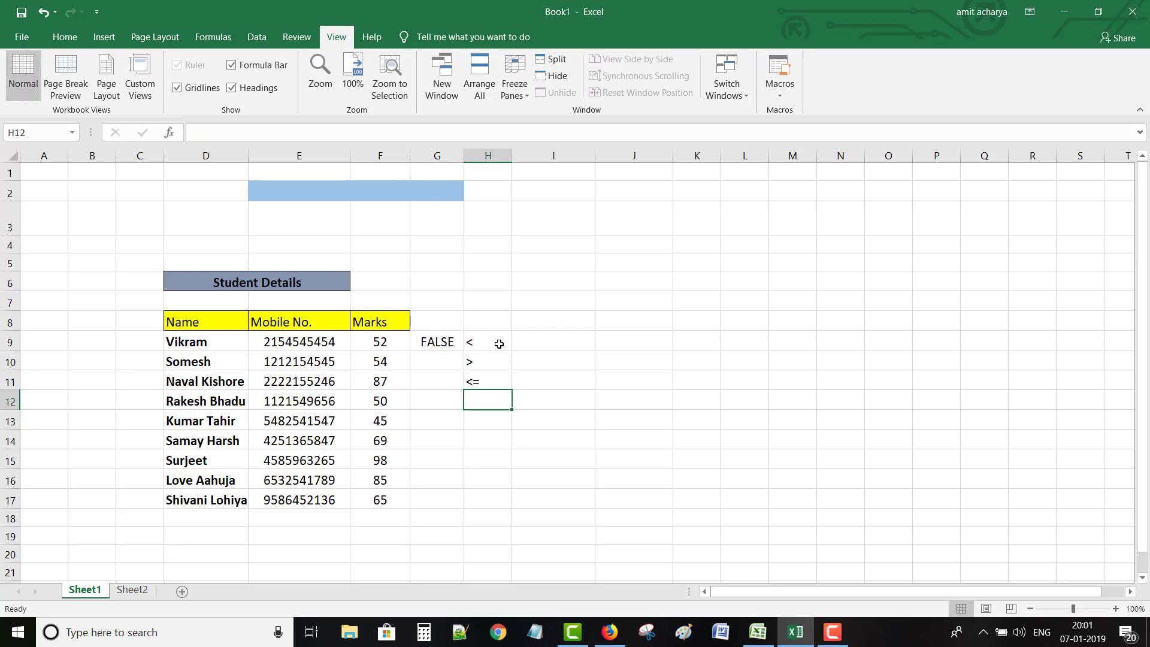
{"action": "type", "text": ">="}
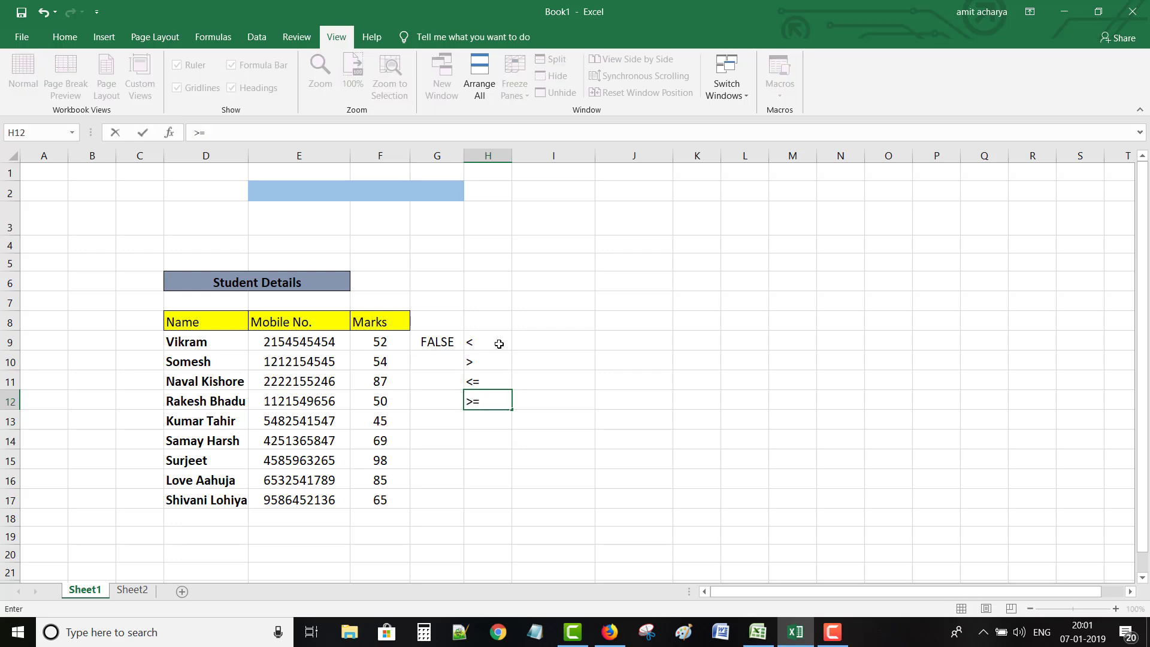
{"action": "key", "text": "Return"}
{"action": "type", "text": "<>"}
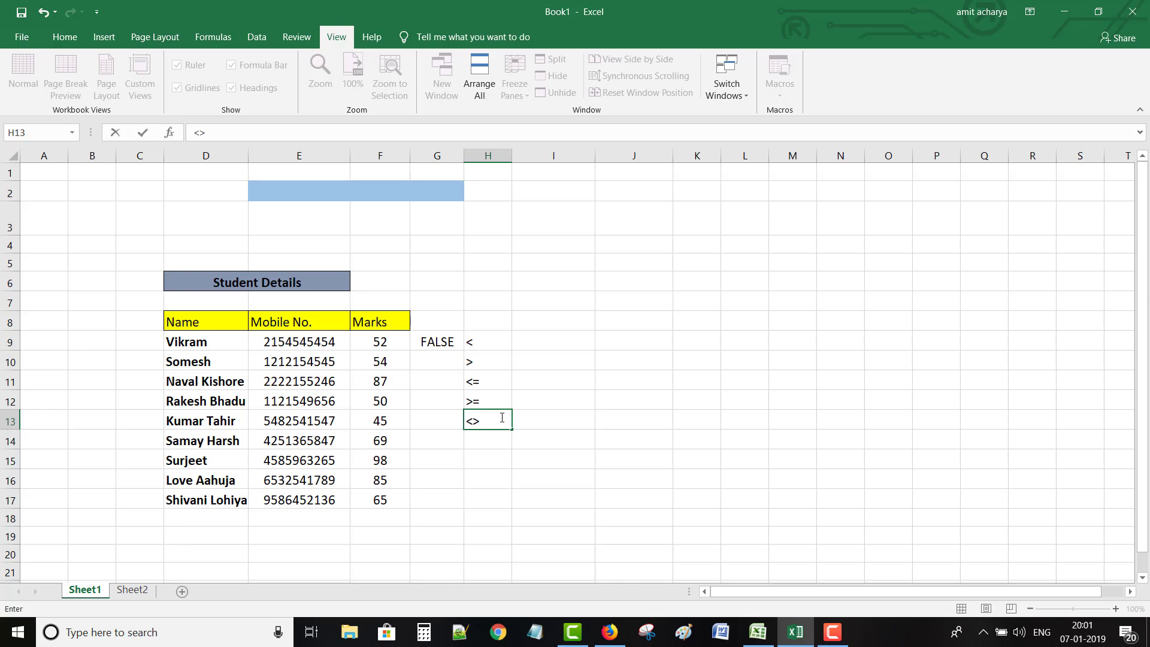
{"action": "key", "text": "Return"}
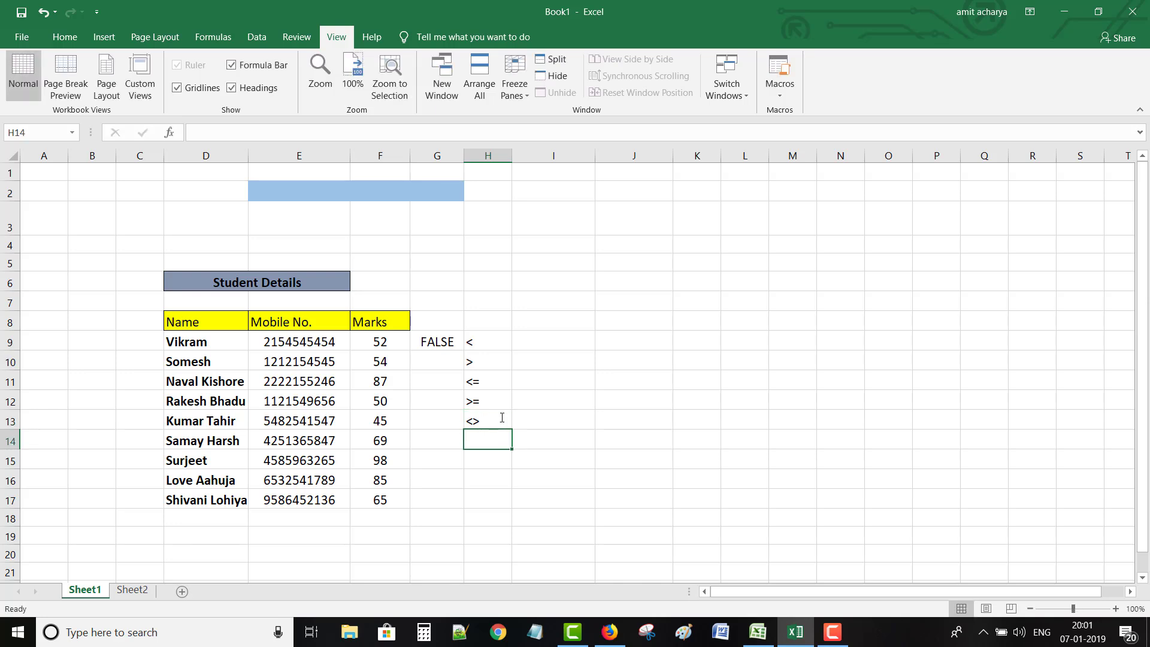
{"action": "type", "text": "="}
{"action": "key", "text": "Return"}
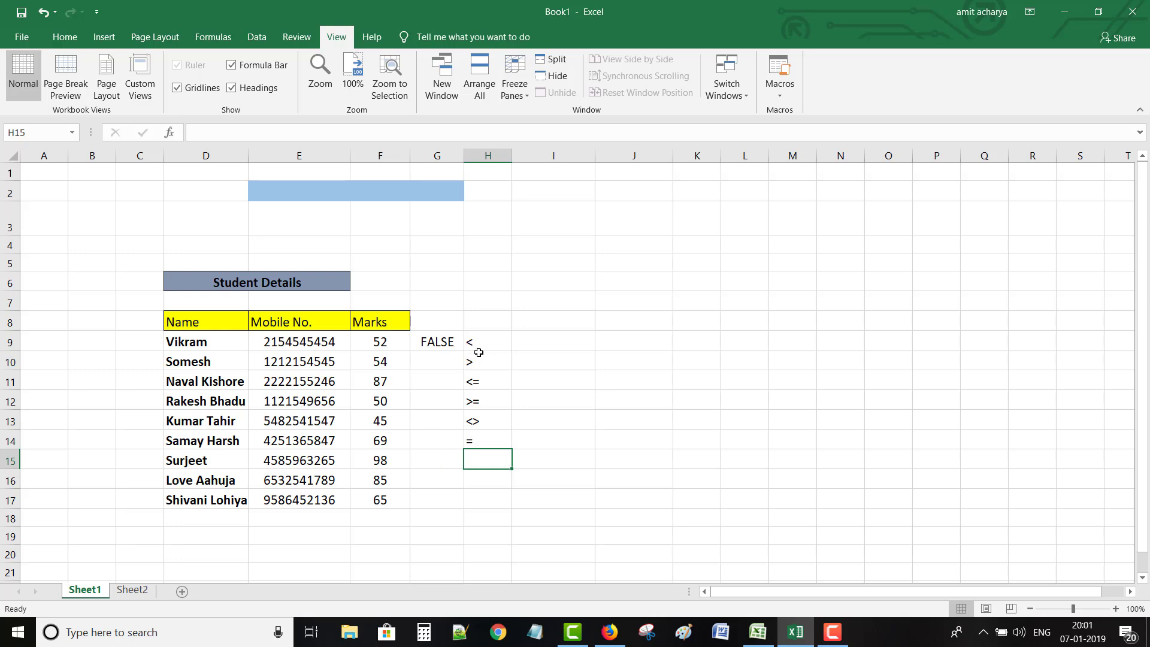
- Try comparing H14 with 87 by entering =H14=87 in cell G11, and undo the entry
{"action": "left_click", "coordinate": [378, 384]}
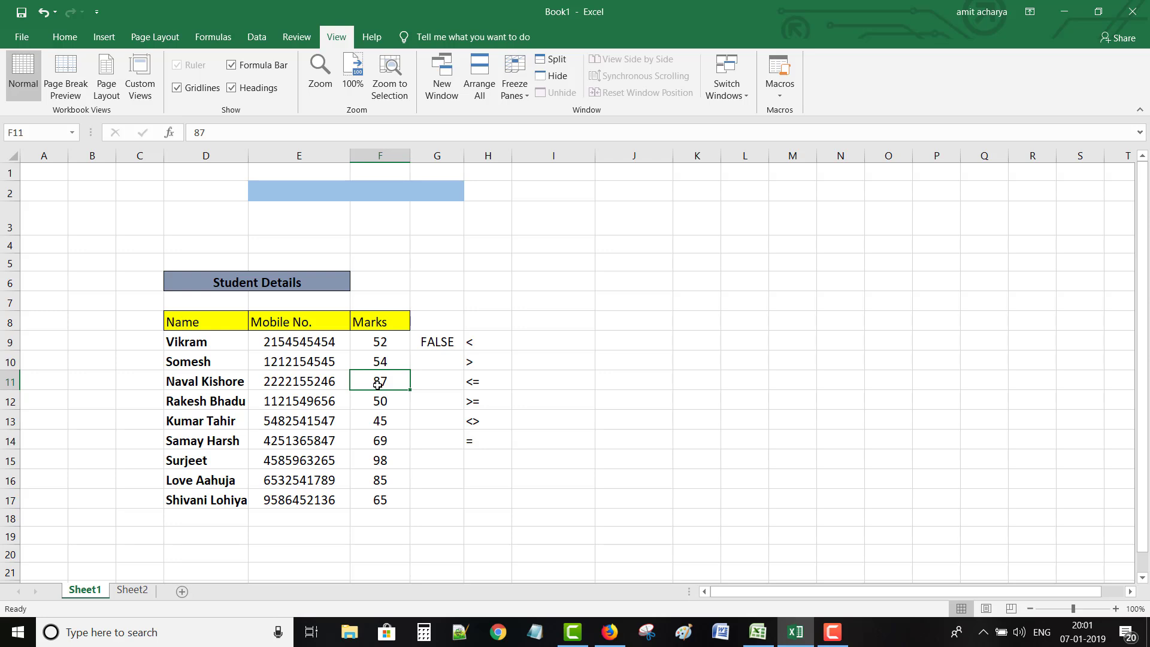
{"action": "left_click", "coordinate": [420, 385]}
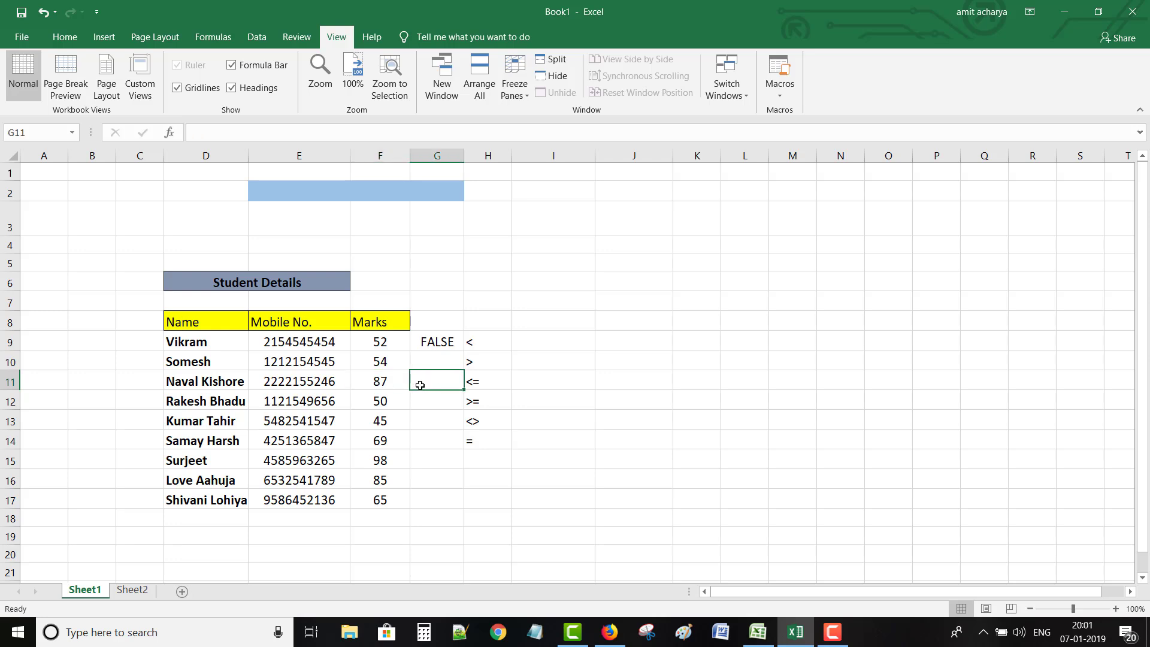
{"action": "type", "text": "="}
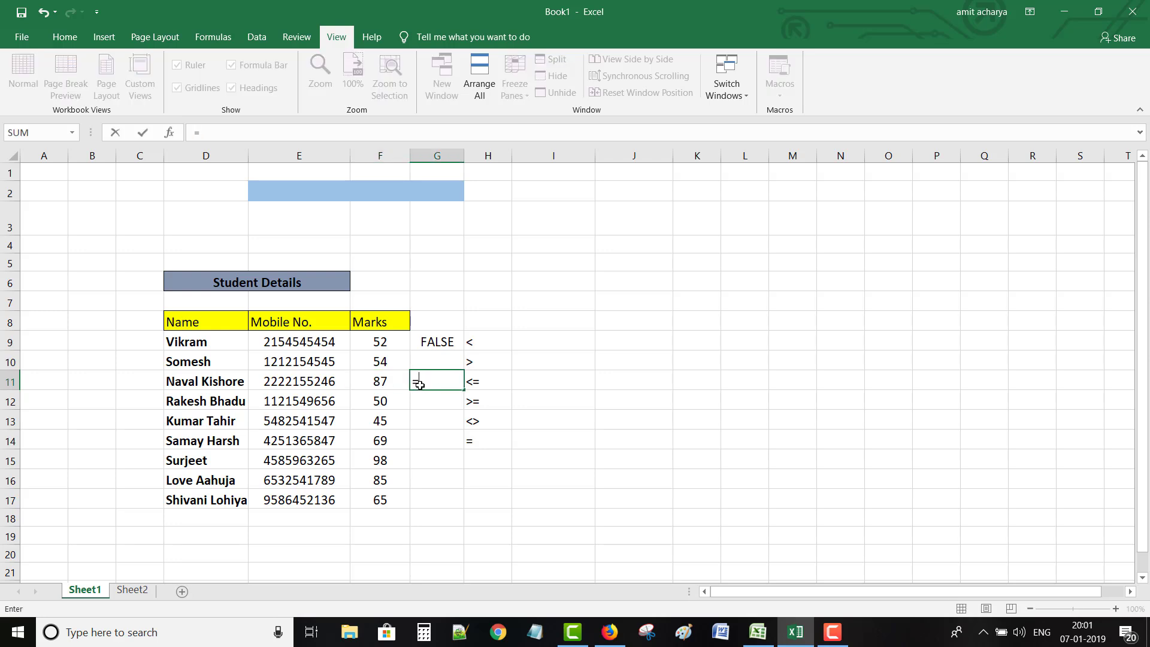
{"action": "left_click", "coordinate": [380, 383]}
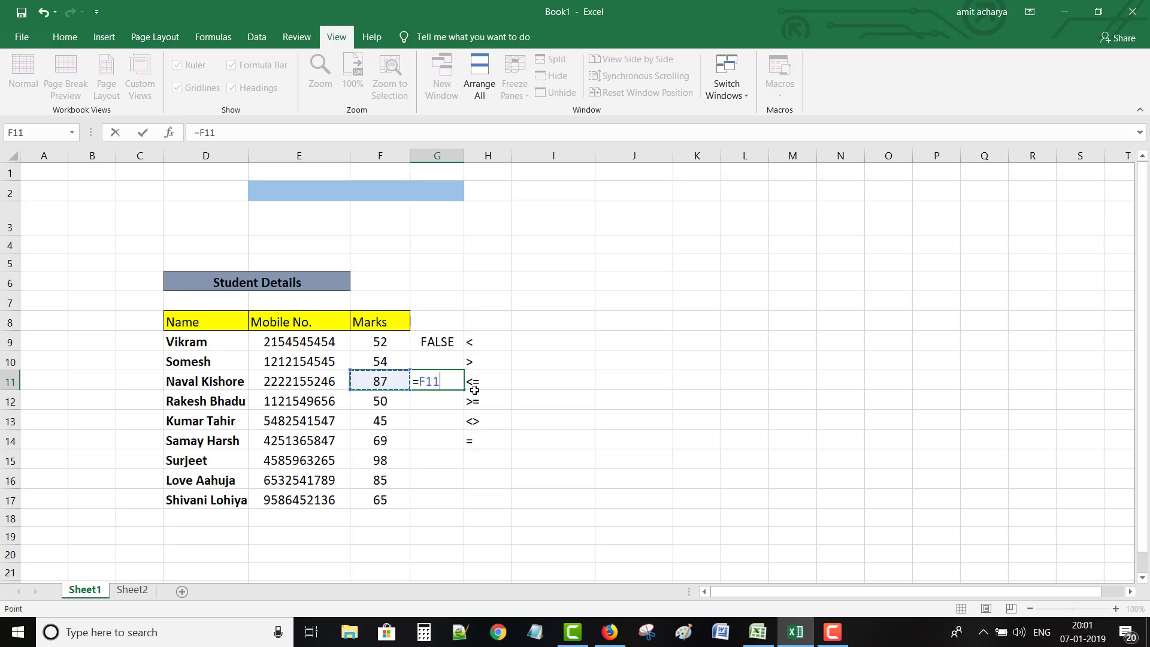
{"action": "left_click", "coordinate": [476, 441]}
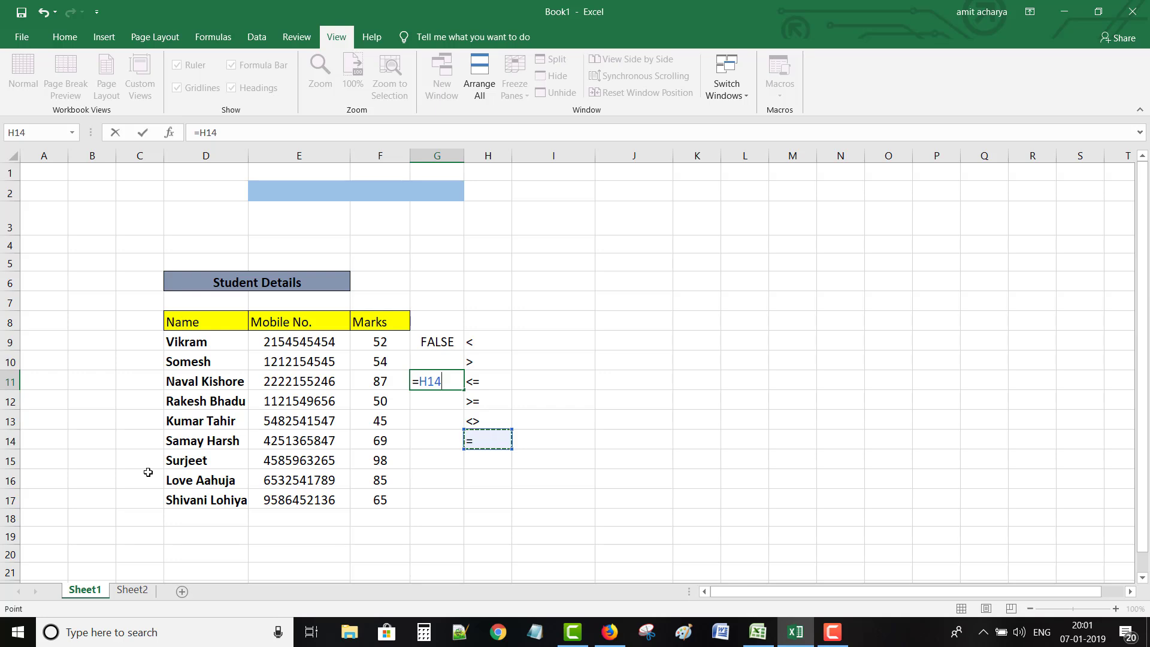
{"action": "type", "text": "=87"}
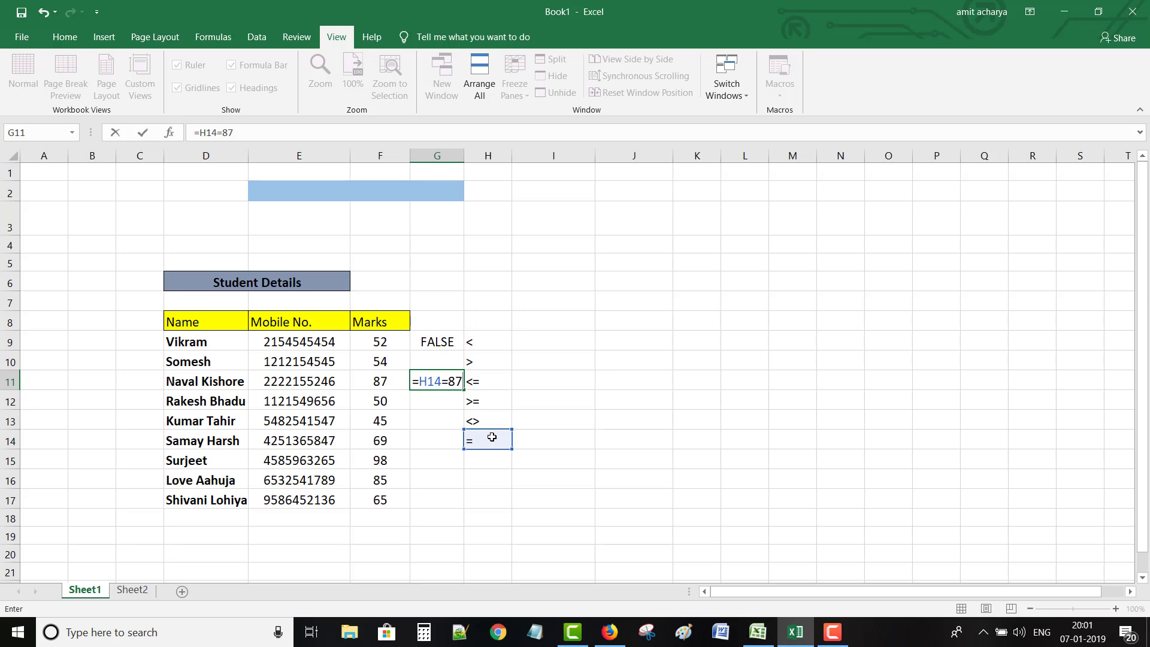
{"action": "key", "text": "Return"}
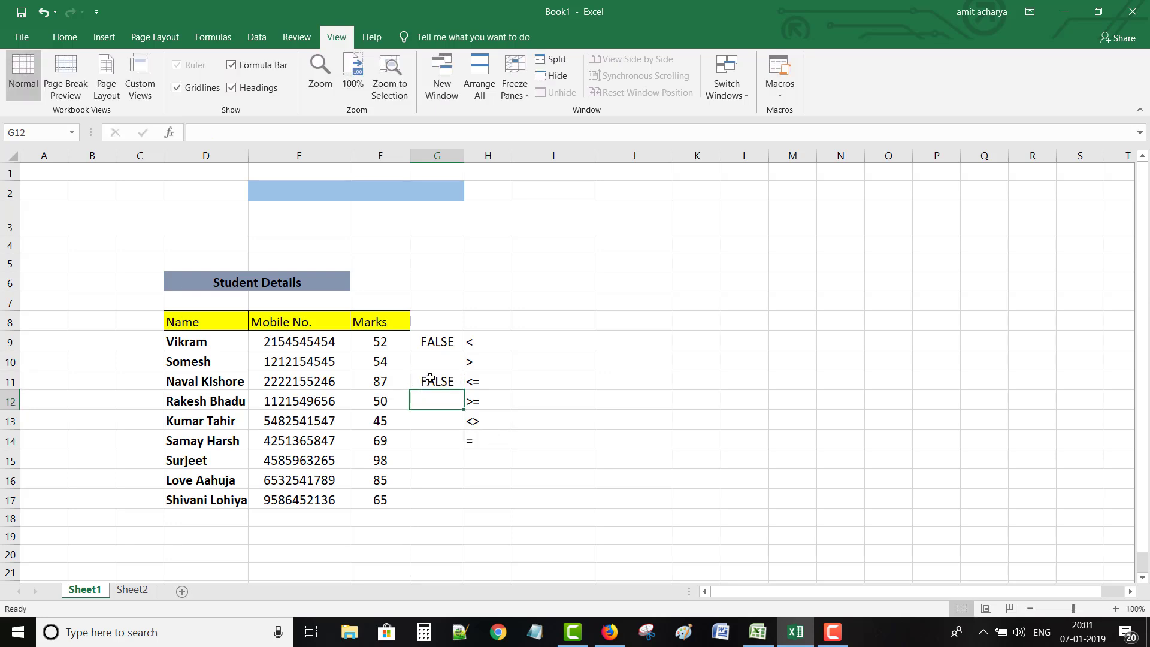
{"action": "left_click", "coordinate": [437, 383]}
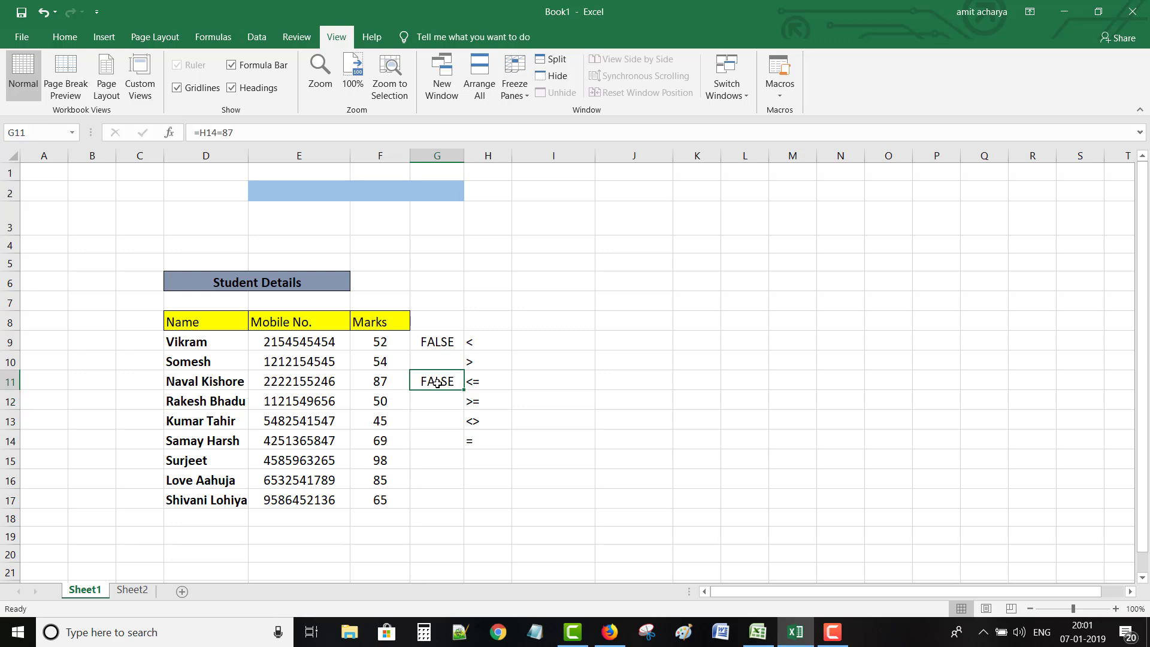
{"action": "key", "text": "ctrl+z"}
- Enter the equality formula =F11=87 in cell G11 to test the marks in F11
{"action": "left_click", "coordinate": [373, 382]}
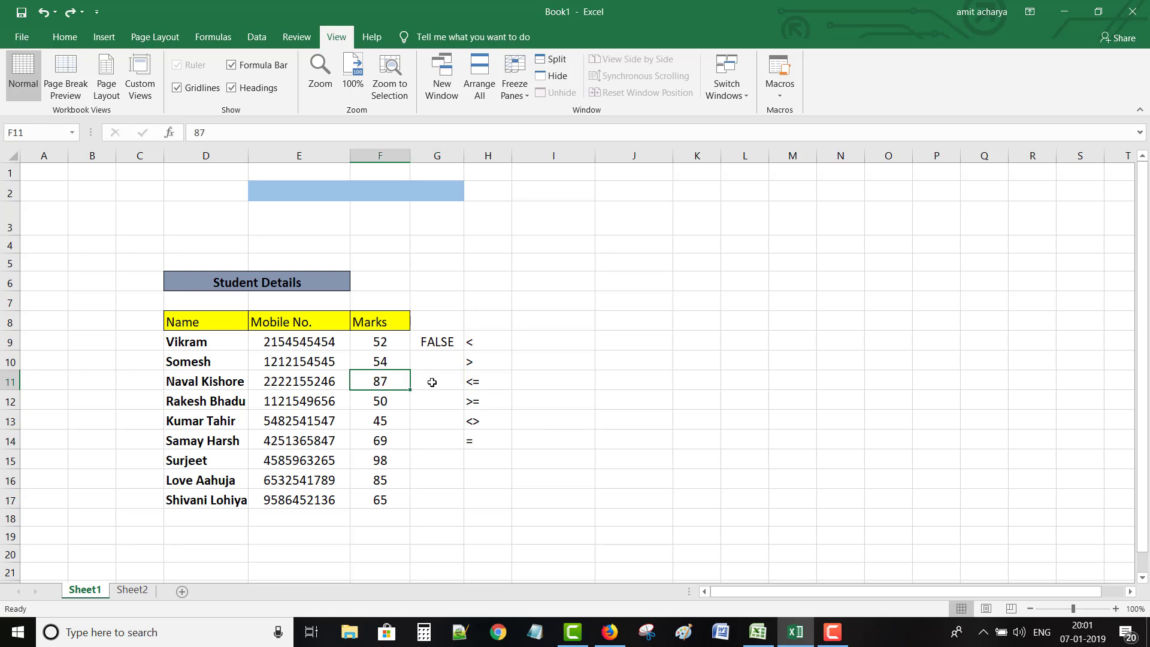
{"action": "left_click", "coordinate": [429, 382]}
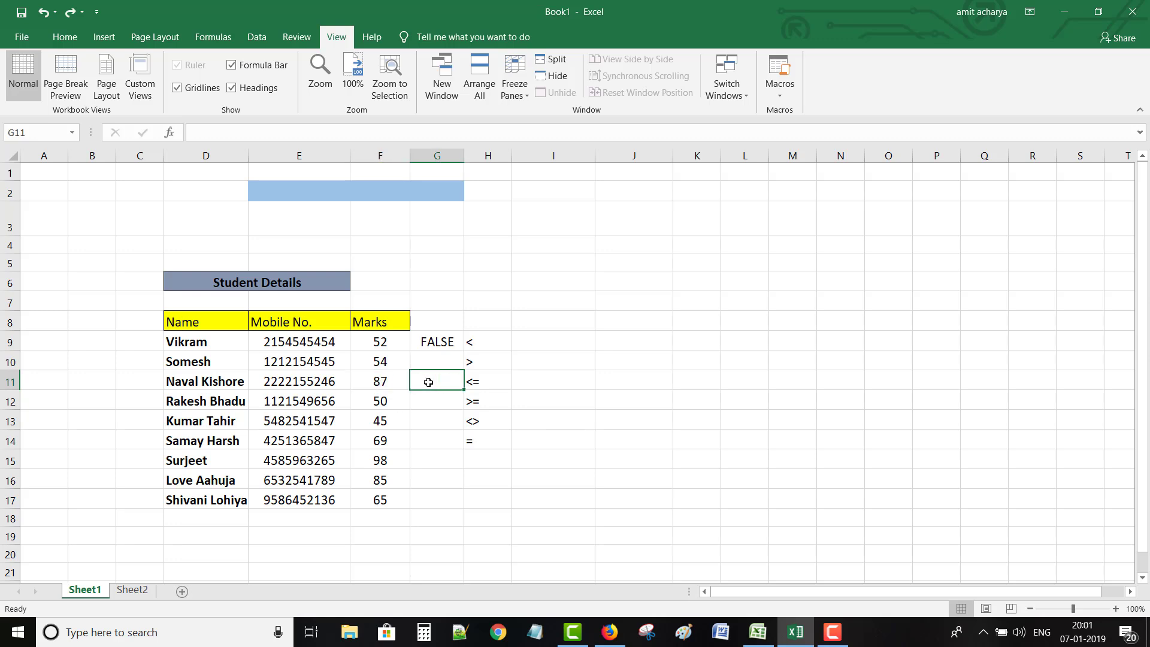
{"action": "type", "text": "="}
{"action": "left_click", "coordinate": [382, 383]}
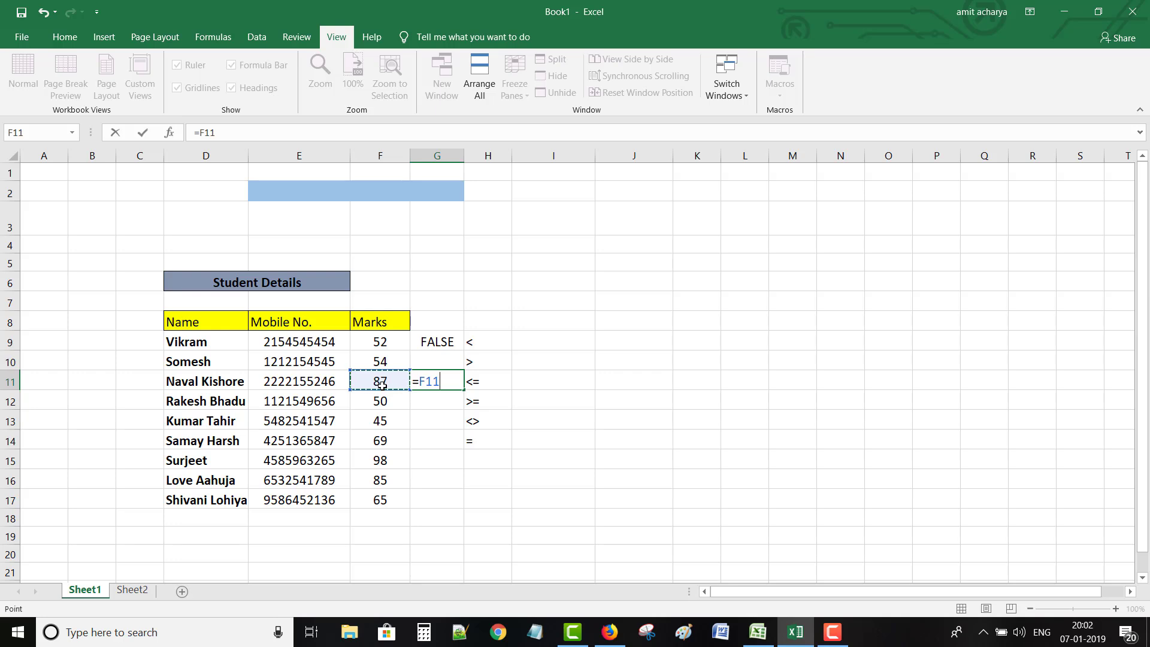
{"action": "type", "text": "=87"}
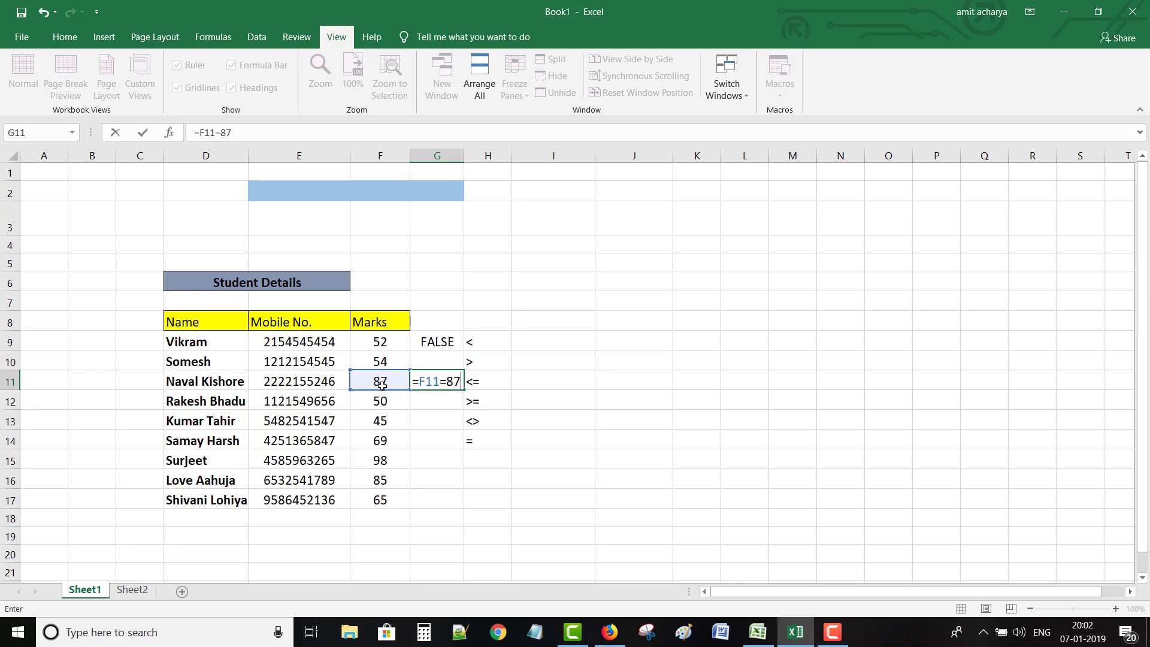
{"action": "key", "text": "Return"}
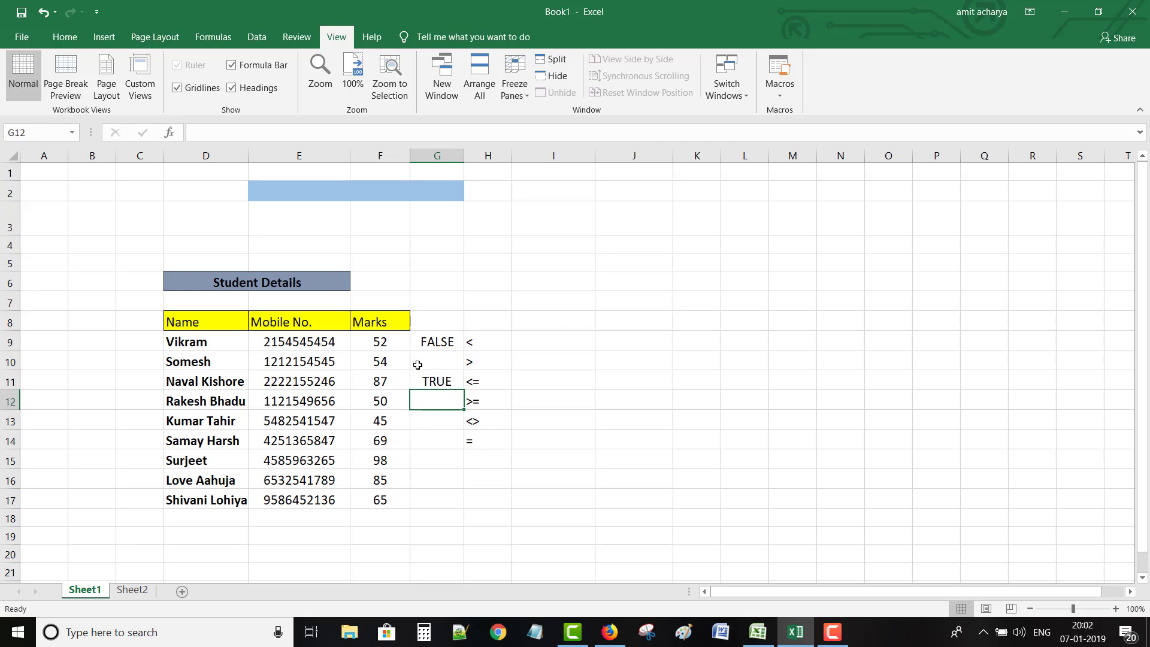
- Clear the comparison formulas and operator list from the range G9:H15
{"action": "left_click_drag", "start_coordinate": [419, 342], "coordinate": [498, 448]}
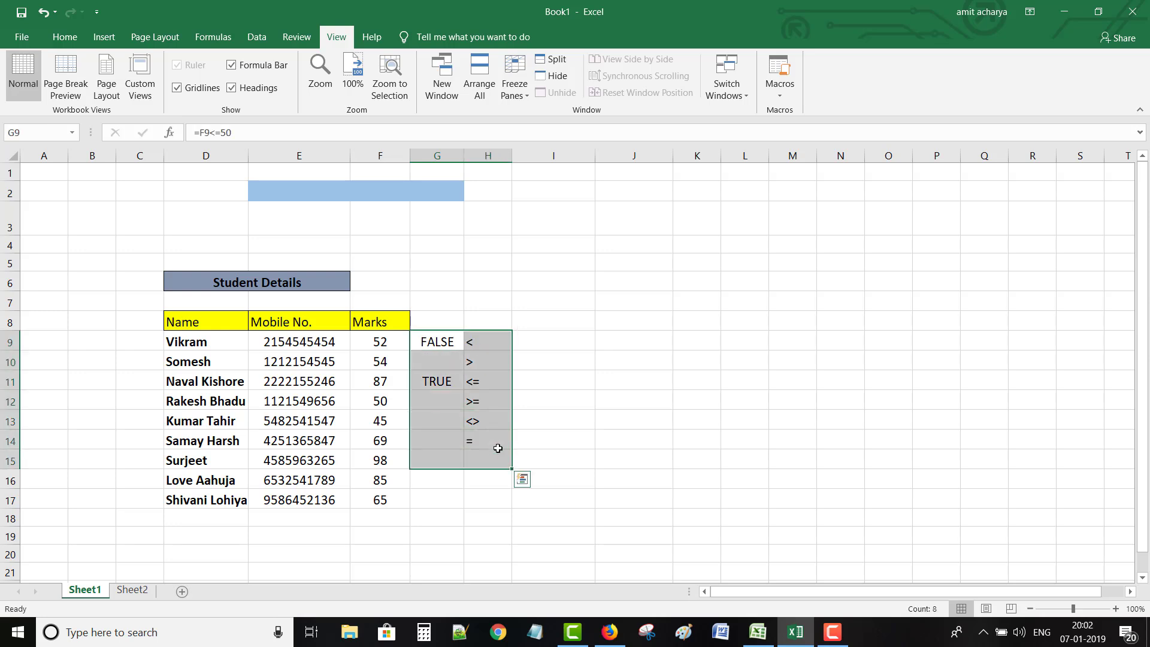
{"action": "key", "text": "Delete"}
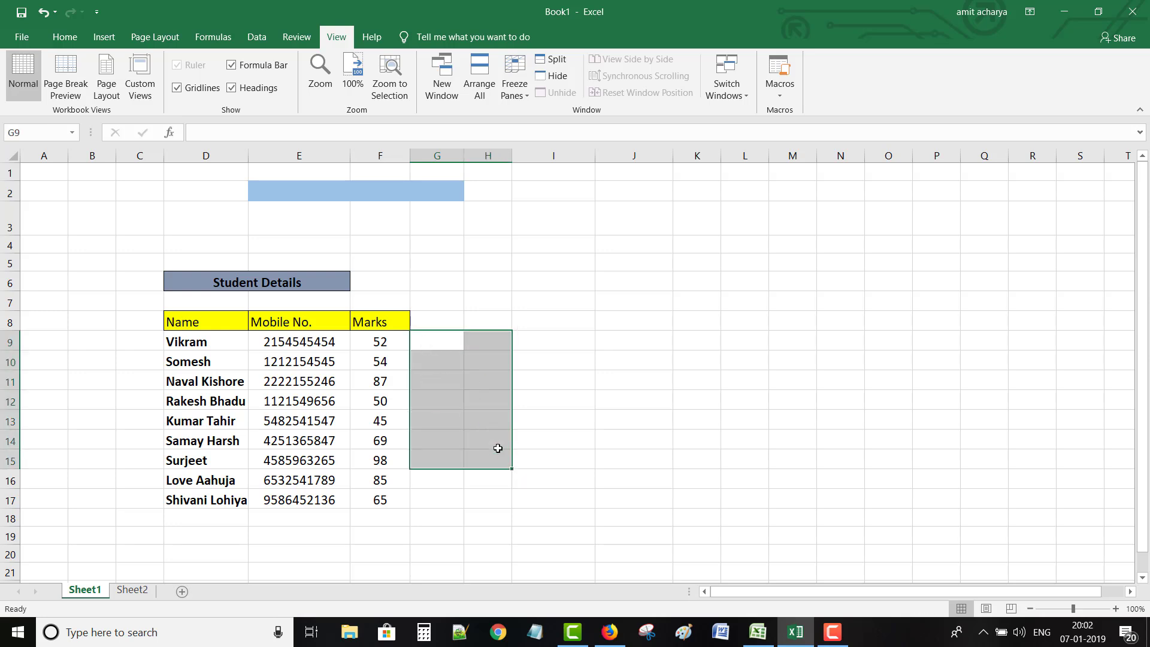
- Enter the formula =IF(F9>60,TRUE,FALSE) in cell G9 to test the first student's marks
{"action": "left_click", "coordinate": [424, 341]}
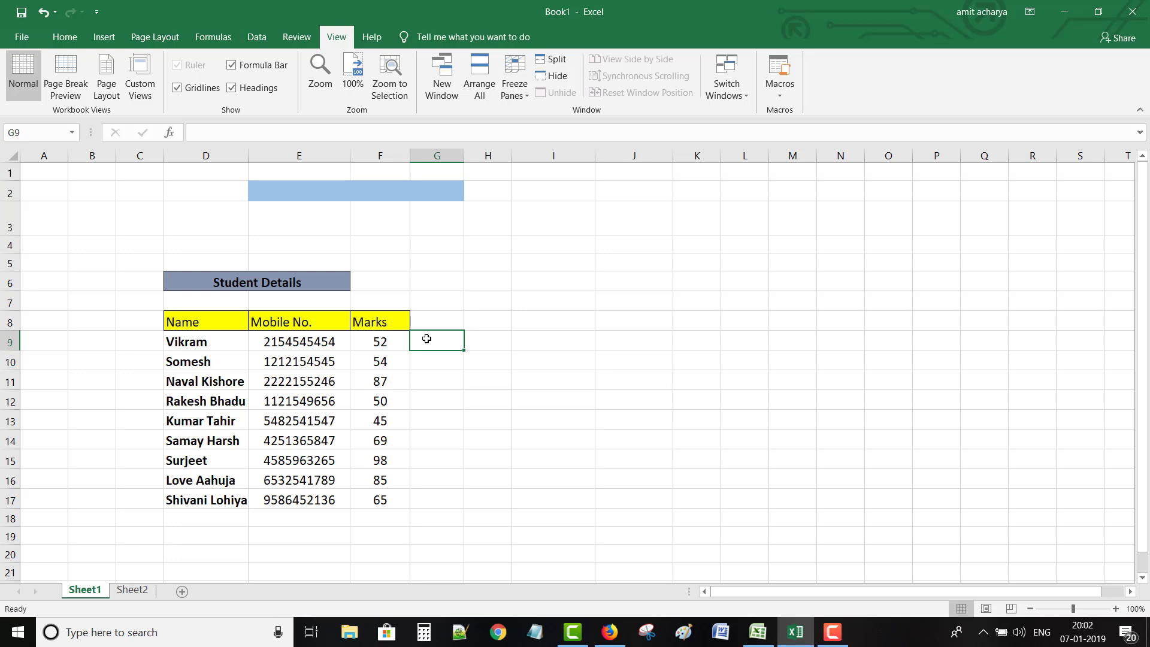
{"action": "type", "text": "="}
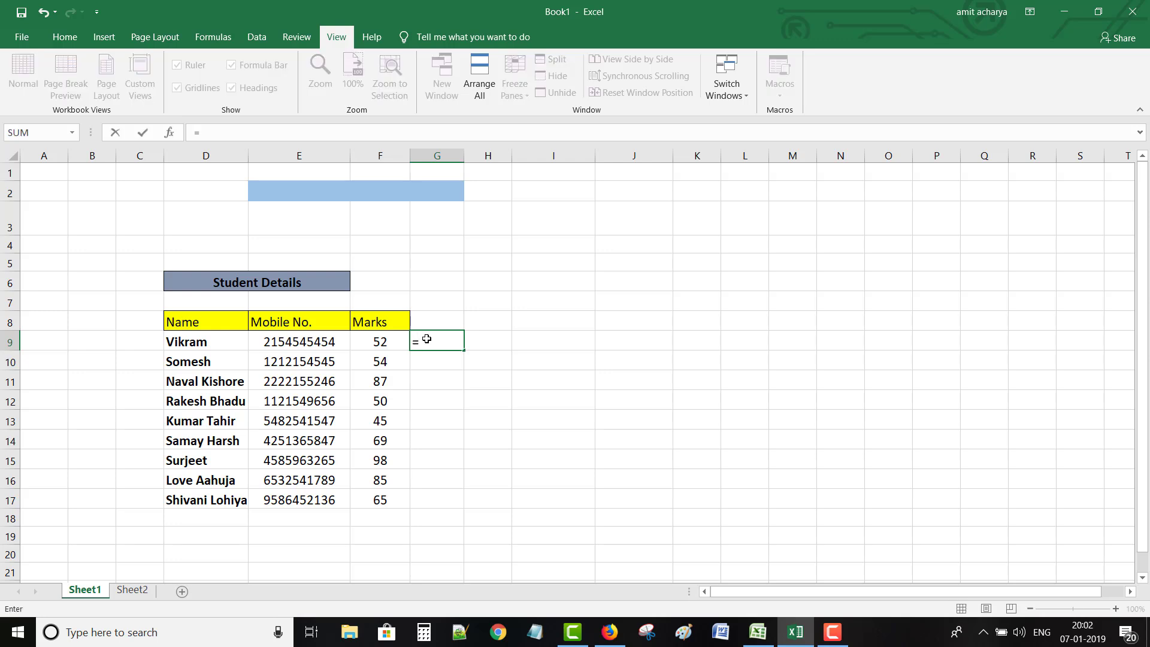
{"action": "type", "text": "if"}
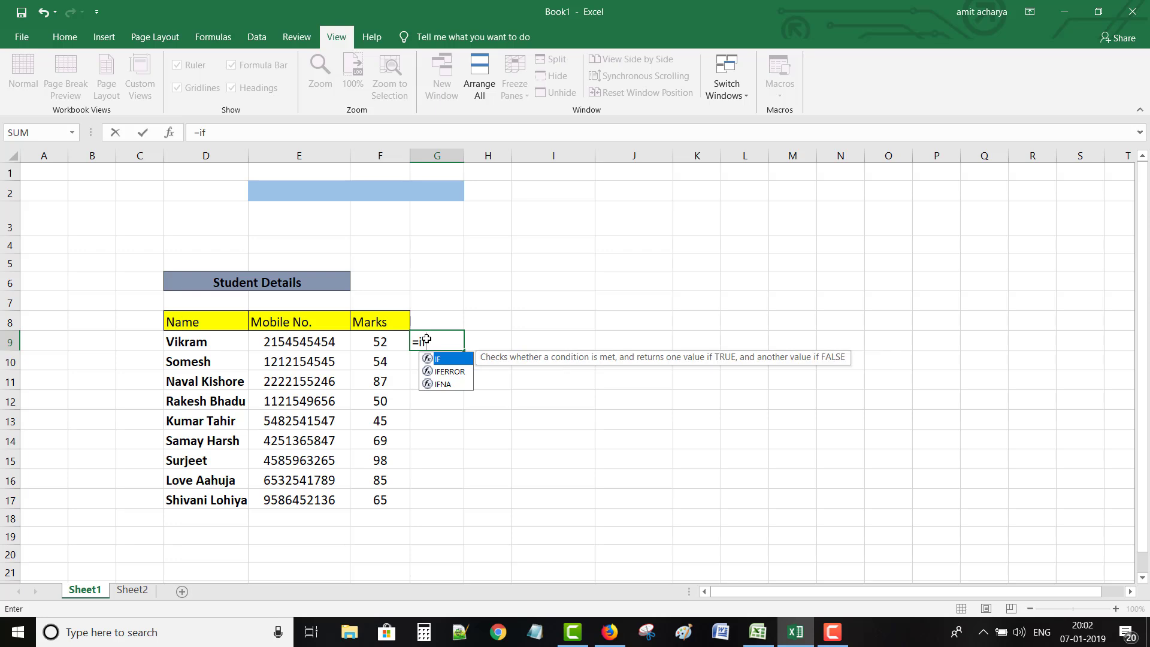
{"action": "key", "text": "Tab"}
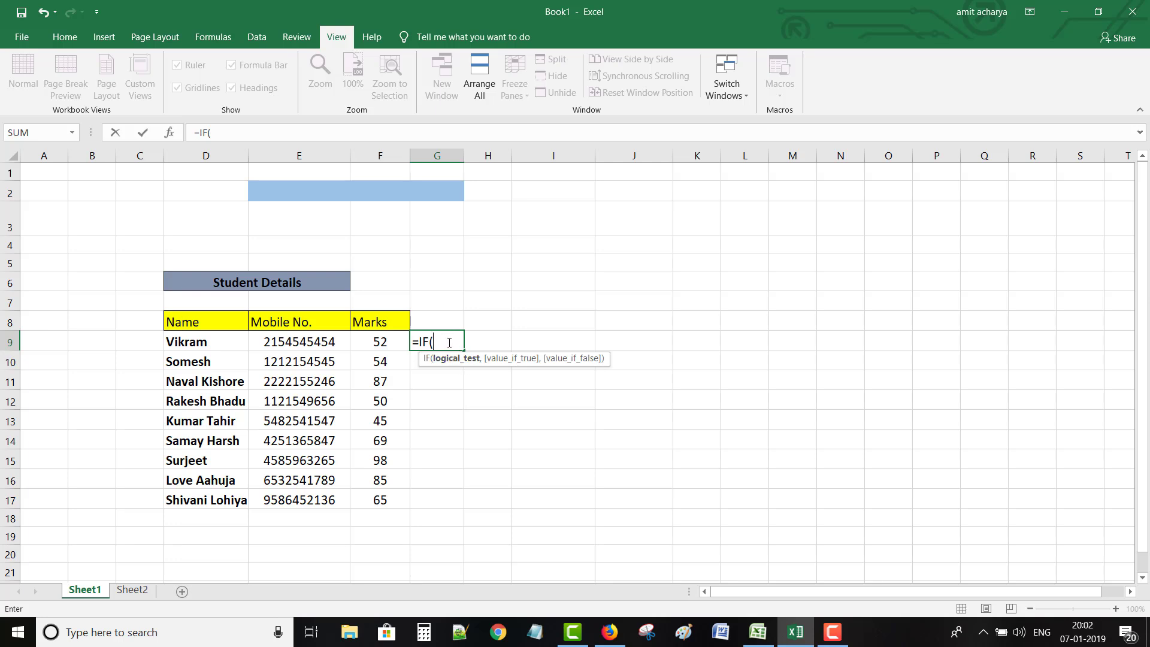
{"action": "left_click", "coordinate": [372, 341]}
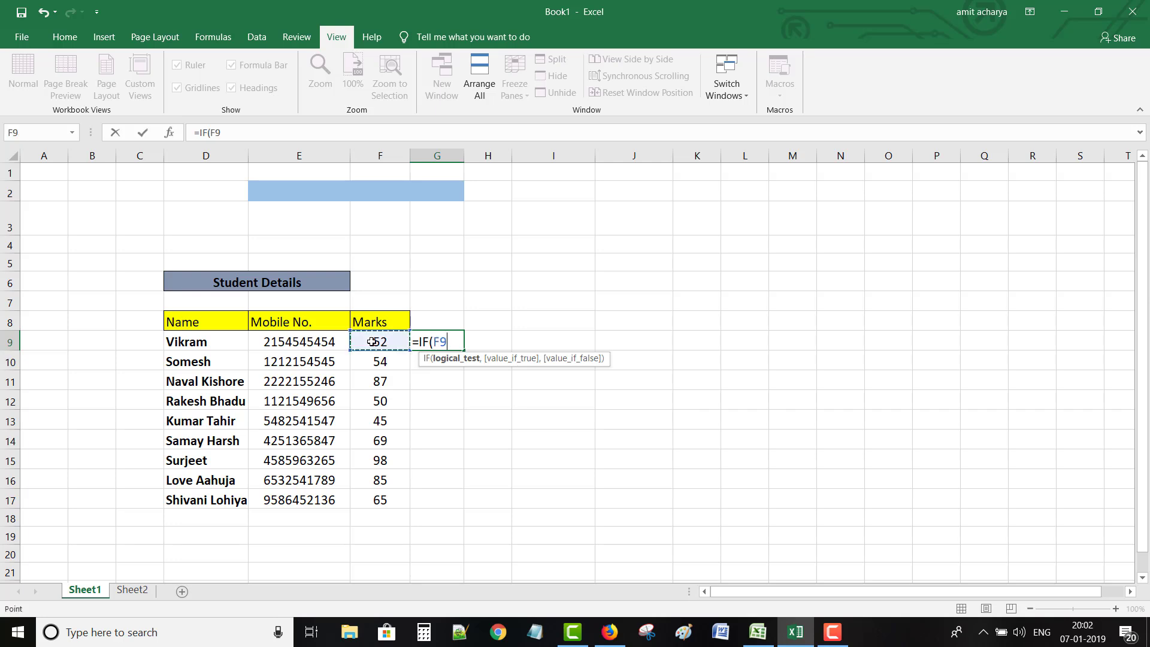
{"action": "type", "text": ">60"}
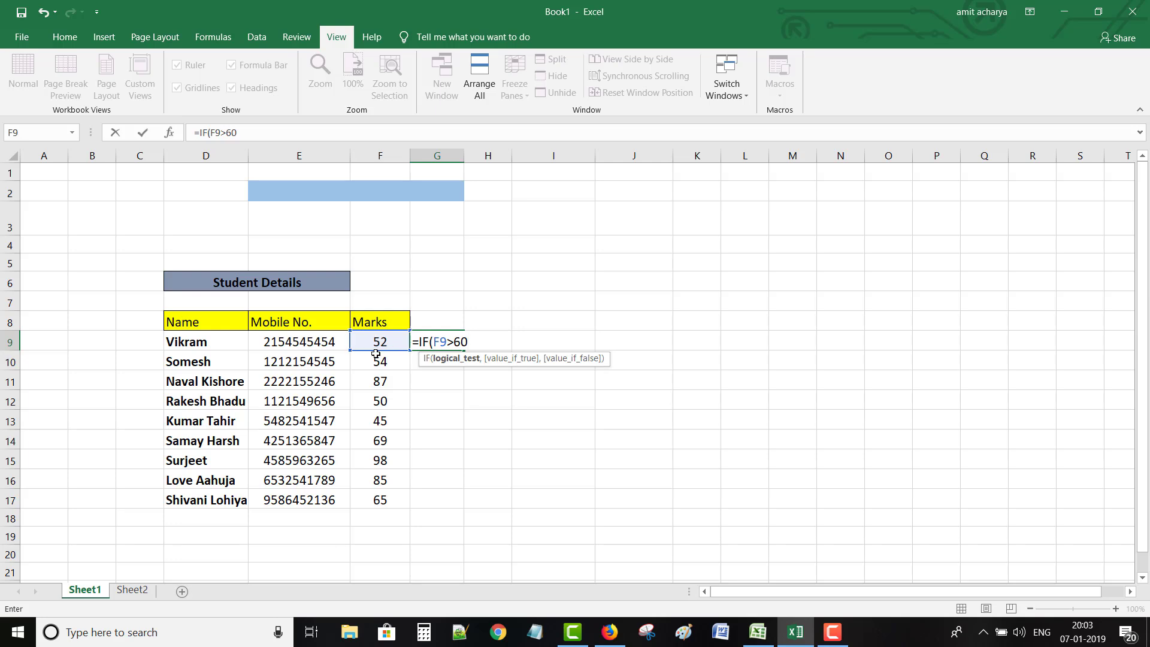
{"action": "type", "text": ","}
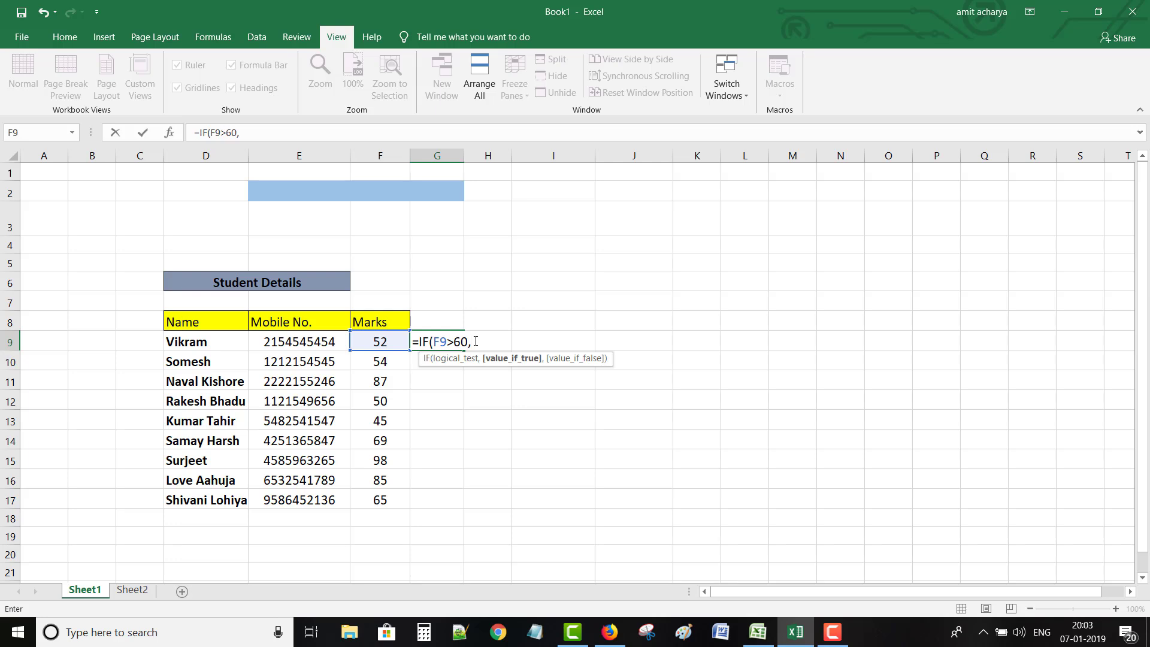
{"action": "type", "text": "TRUE"}
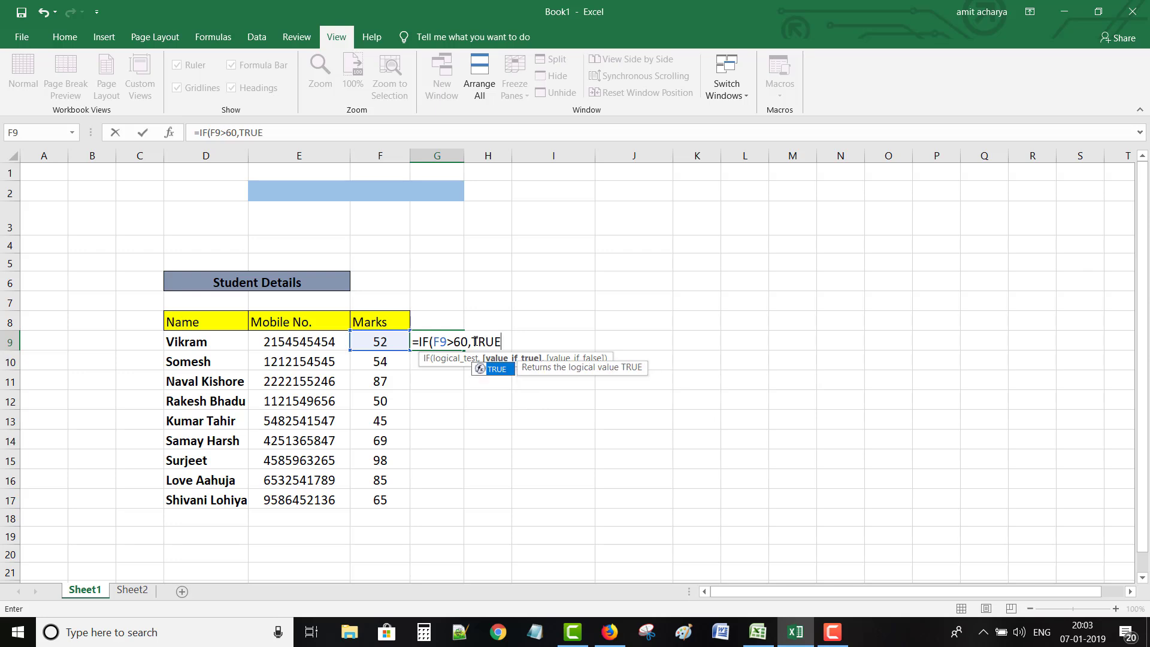
{"action": "key", "text": "Tab"}
{"action": "type", "text": ","}
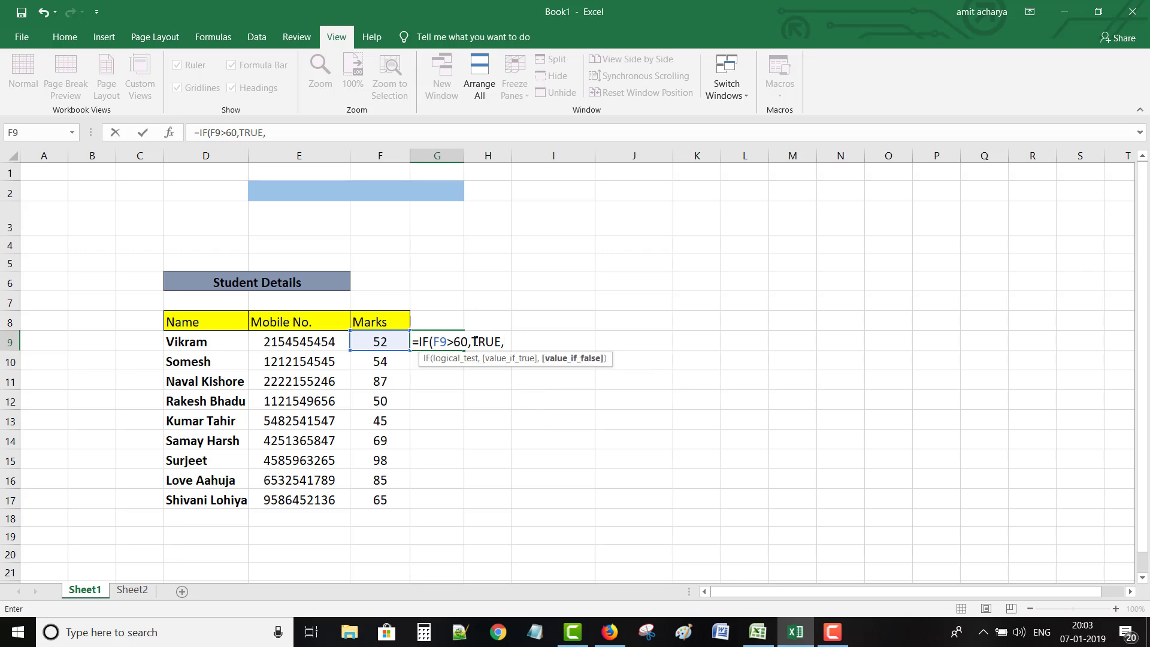
{"action": "type", "text": "FALSE"}
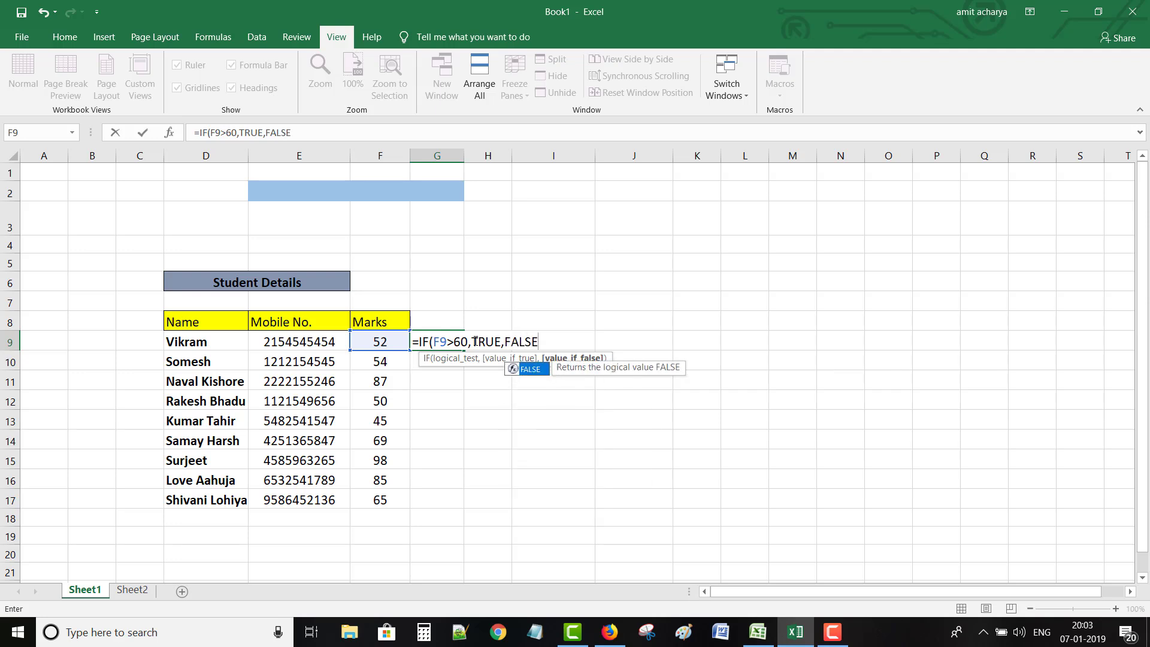
{"action": "type", "text": ")"}
{"action": "key", "text": "Return"}
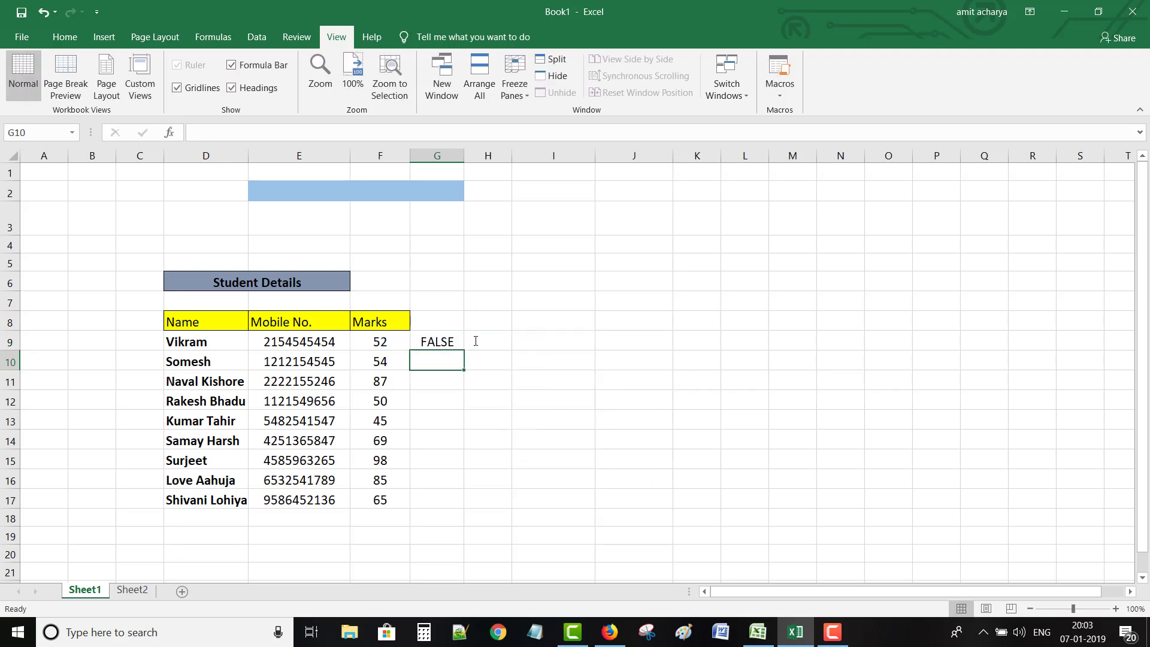
- Fill the IF formula from G9 down to G17 and undo the fill
{"action": "left_click", "coordinate": [443, 339]}
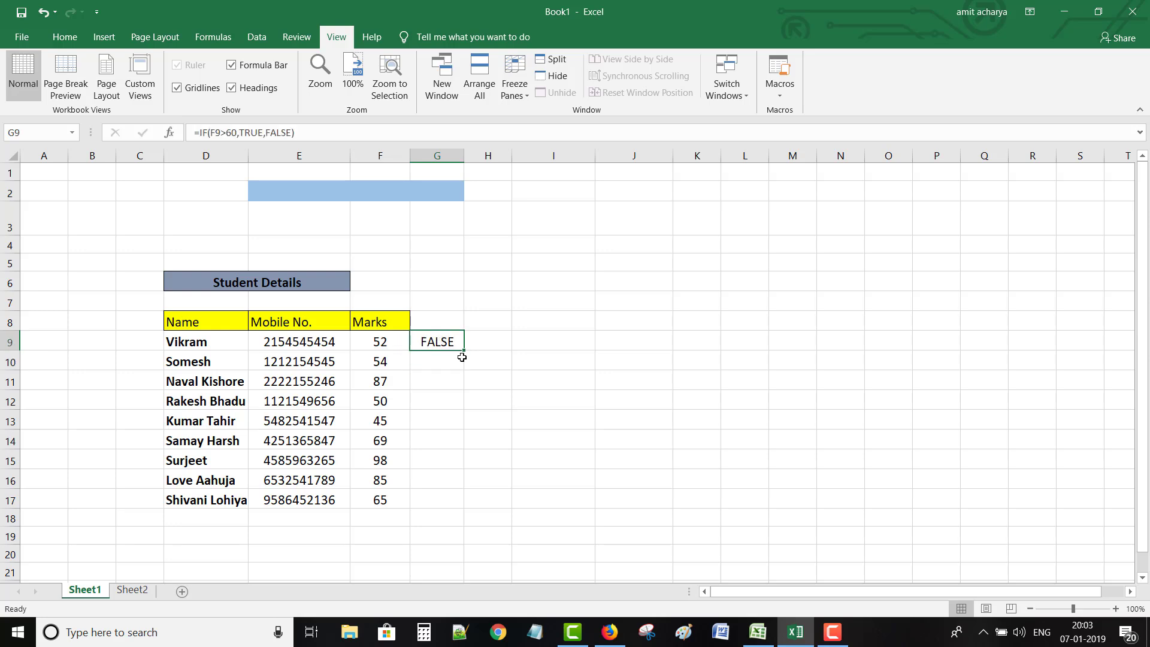
{"action": "left_click_drag", "start_coordinate": [465, 353], "coordinate": [476, 507]}
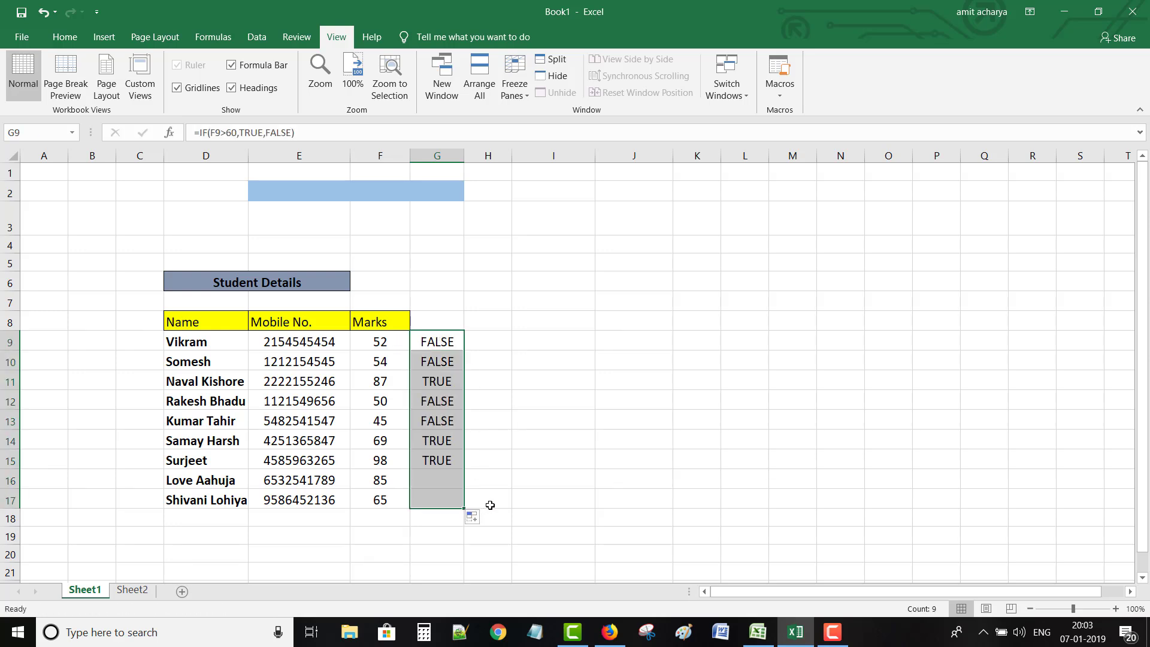
{"action": "key", "text": "ctrl+z"}
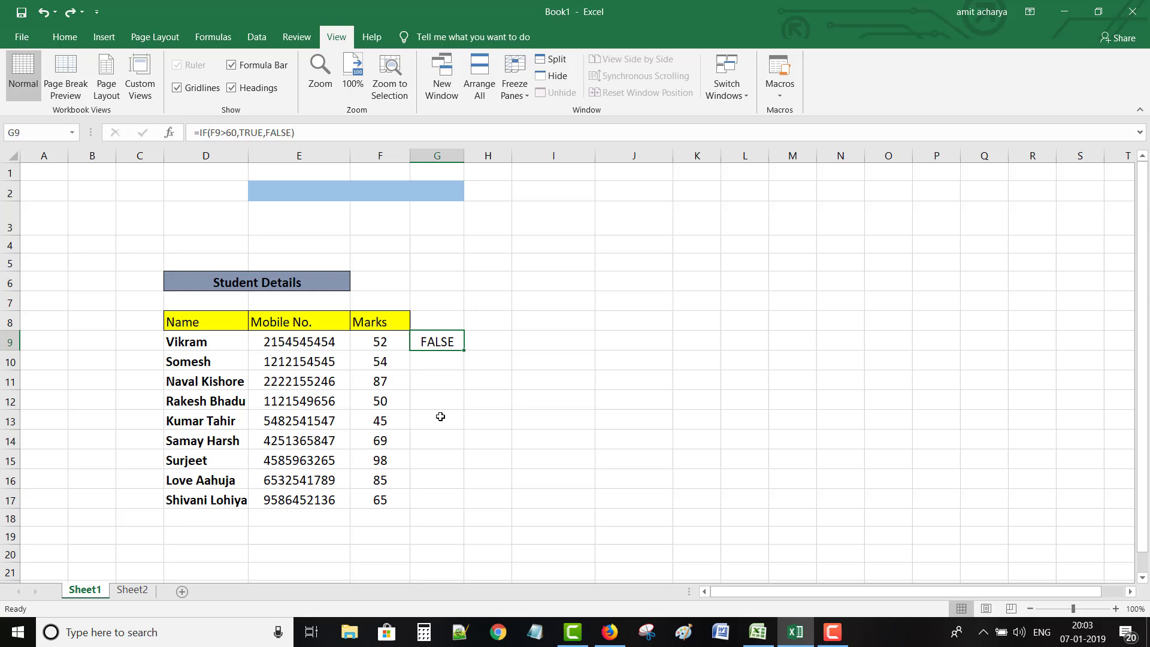
- Replace the TRUE and FALSE results in the G9 formula with 1 and 0, giving =IF(F9>60,1,0)
{"action": "double_click", "coordinate": [444, 342]}
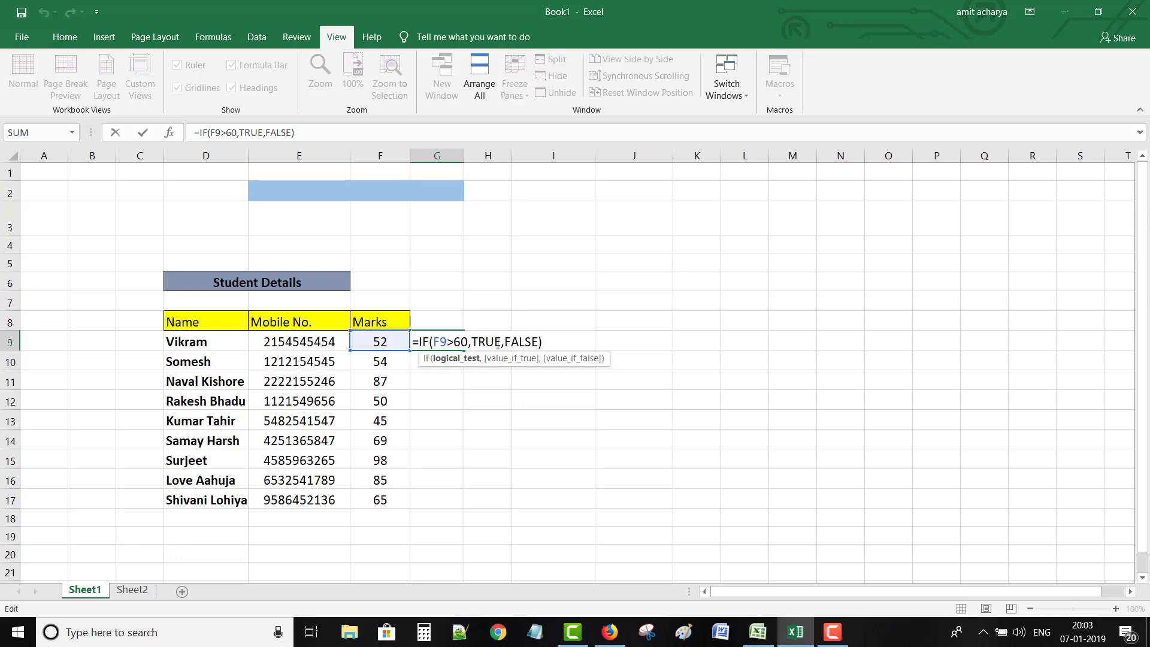
{"action": "left_click", "coordinate": [496, 342]}
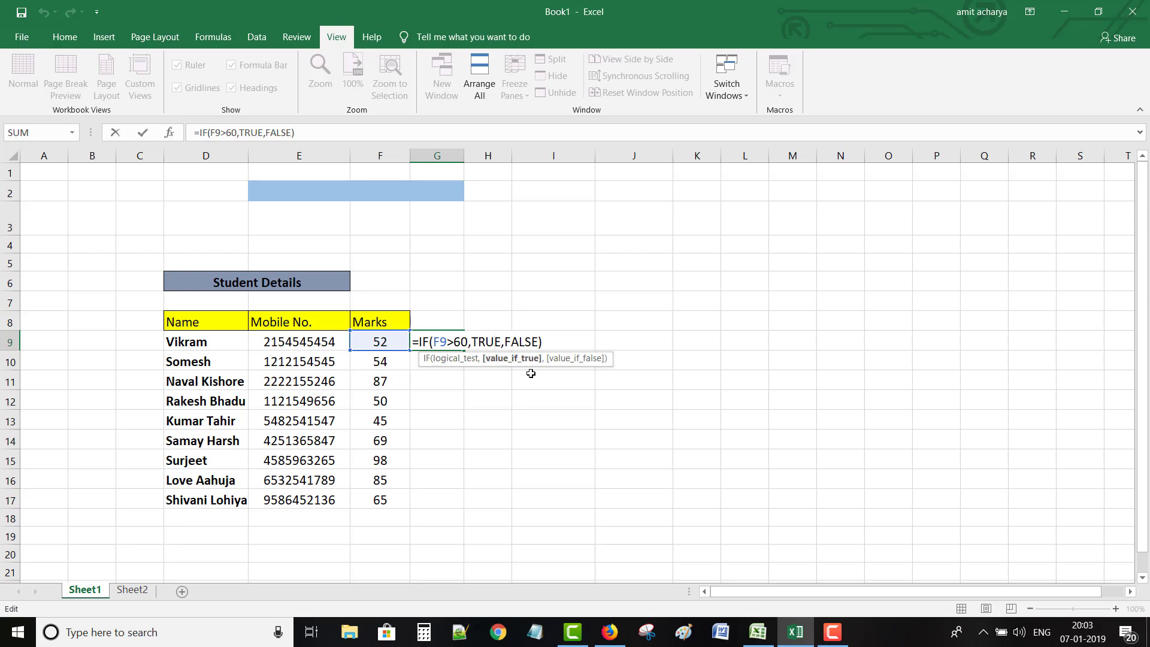
{"action": "key", "text": "BackSpace"}
{"action": "key", "text": "BackSpace"}
{"action": "key", "text": "BackSpace"}
{"action": "key", "text": "BackSpace"}
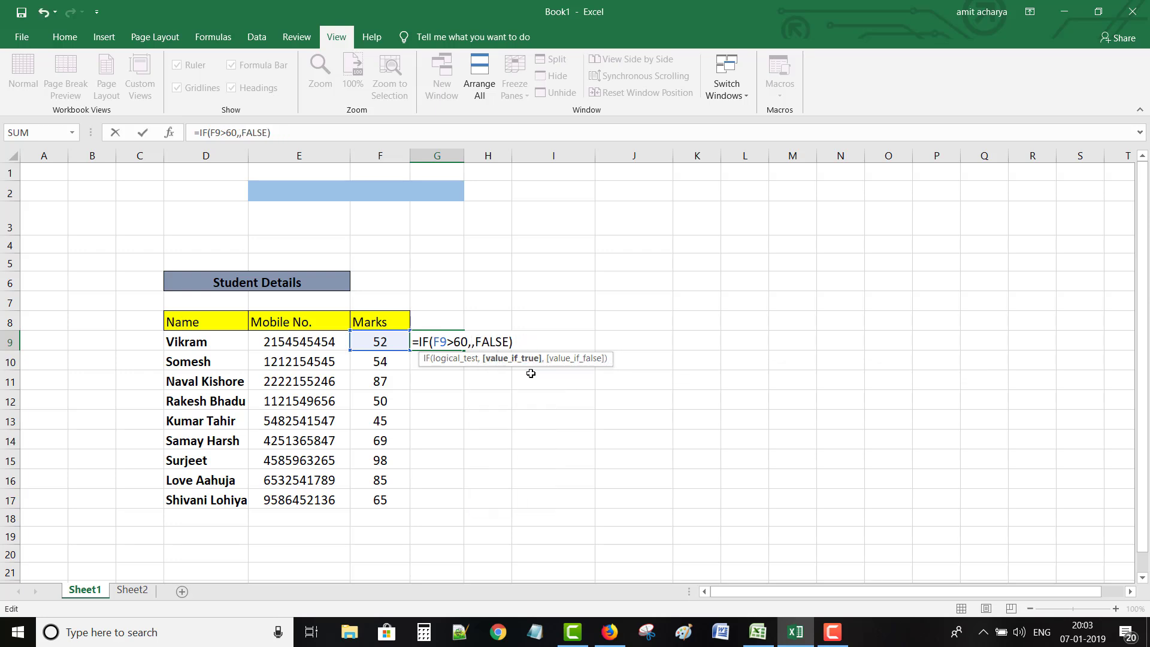
{"action": "type", "text": "1"}
{"action": "key", "text": "Right"}
{"action": "key", "text": "Right"}
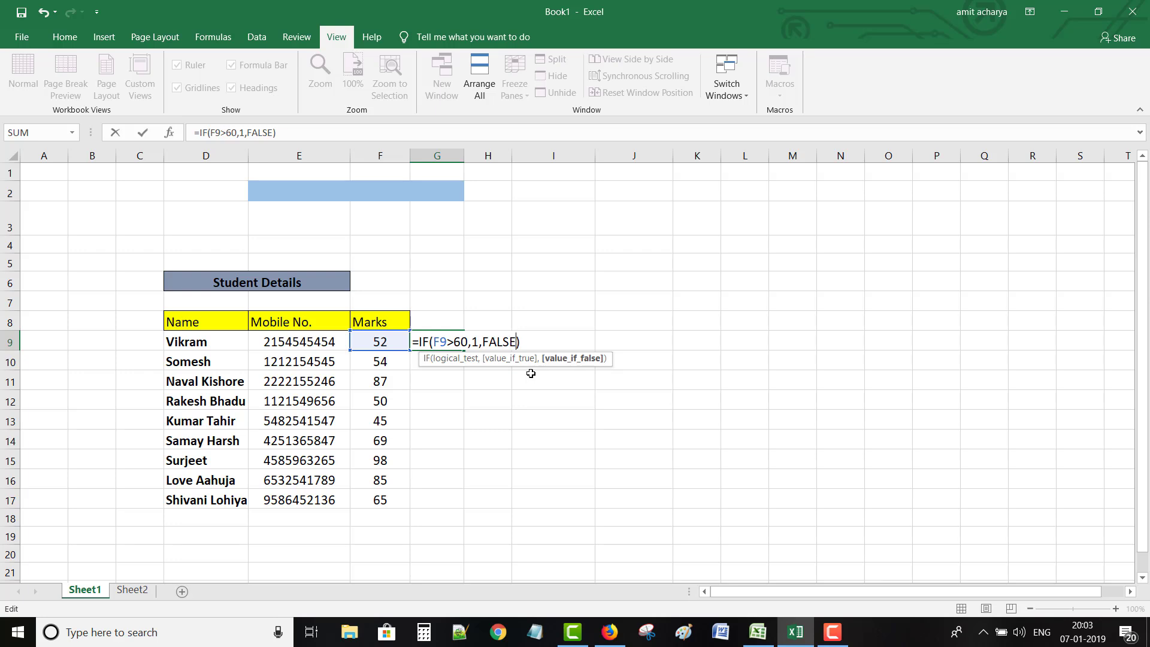
{"action": "key", "text": "BackSpace"}
{"action": "key", "text": "BackSpace"}
{"action": "key", "text": "BackSpace"}
{"action": "key", "text": "BackSpace"}
{"action": "key", "text": "BackSpace"}
{"action": "type", "text": "0"}
{"action": "key", "text": "Return"}
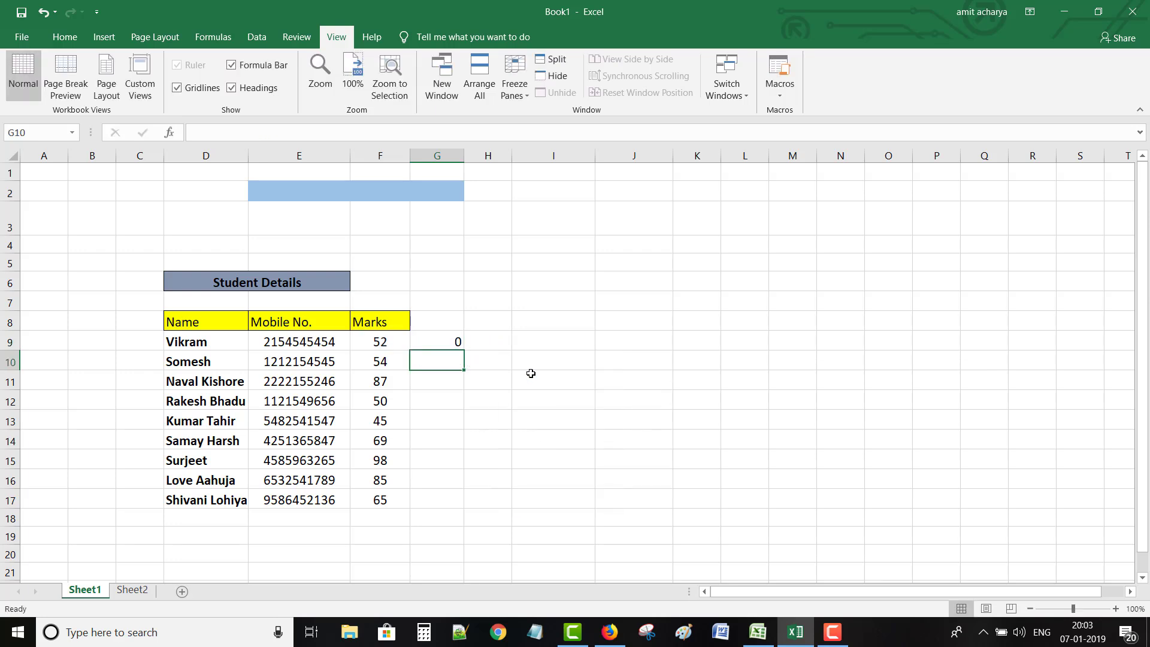
- Fill the =IF(F9>60,1,0) formula from G9 down to G17 and undo the fill
{"action": "left_click", "coordinate": [459, 340]}
{"action": "left_click", "coordinate": [463, 354]}
{"action": "left_click", "coordinate": [457, 343]}
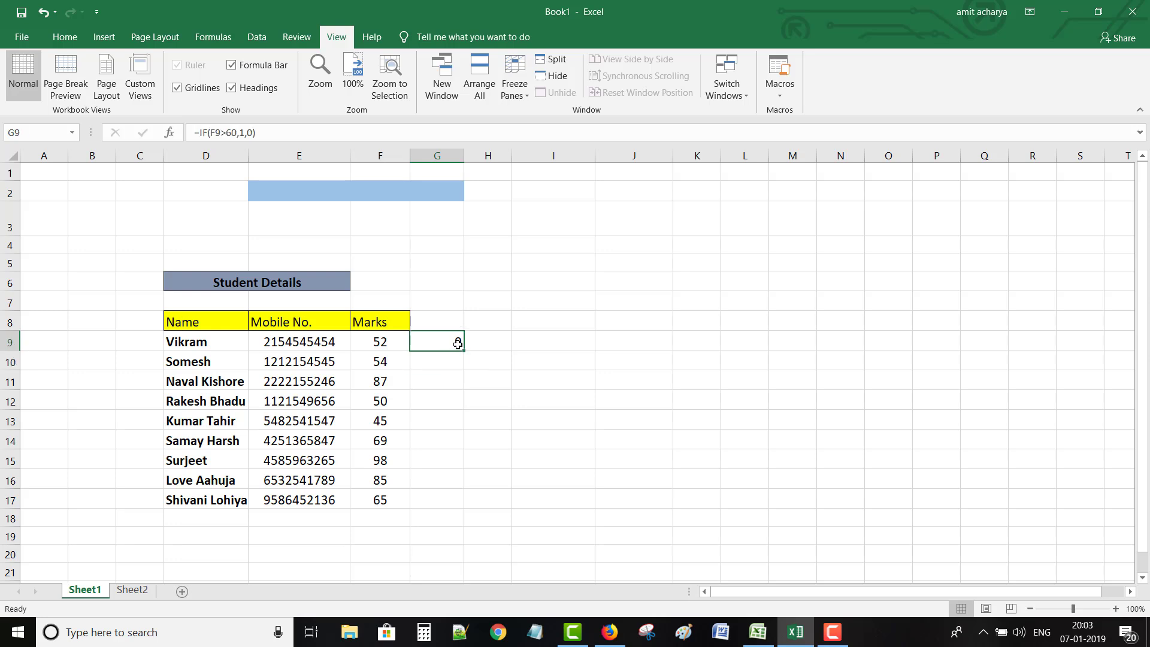
{"action": "left_click_drag", "start_coordinate": [462, 350], "coordinate": [464, 507]}
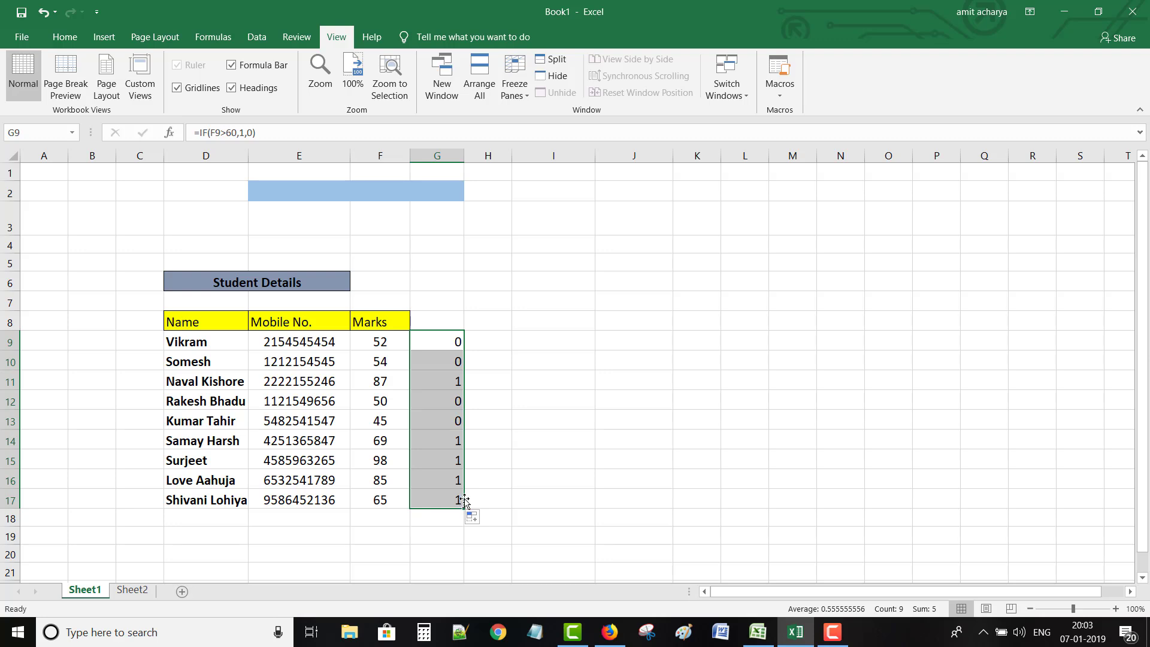
{"action": "key", "text": "ctrl+z"}
- Replace the 1 and 0 results in the G9 formula with text, giving =IF(F9>60,"its ok","Its not ok")
{"action": "double_click", "coordinate": [442, 341]}
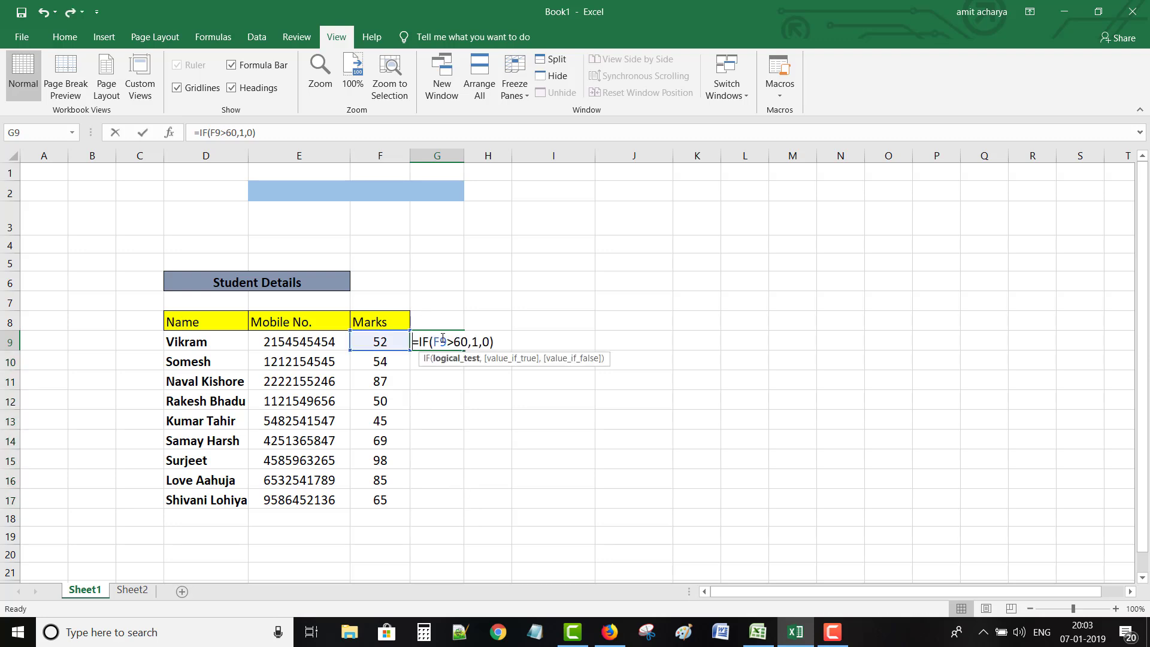
{"action": "left_click", "coordinate": [473, 343]}
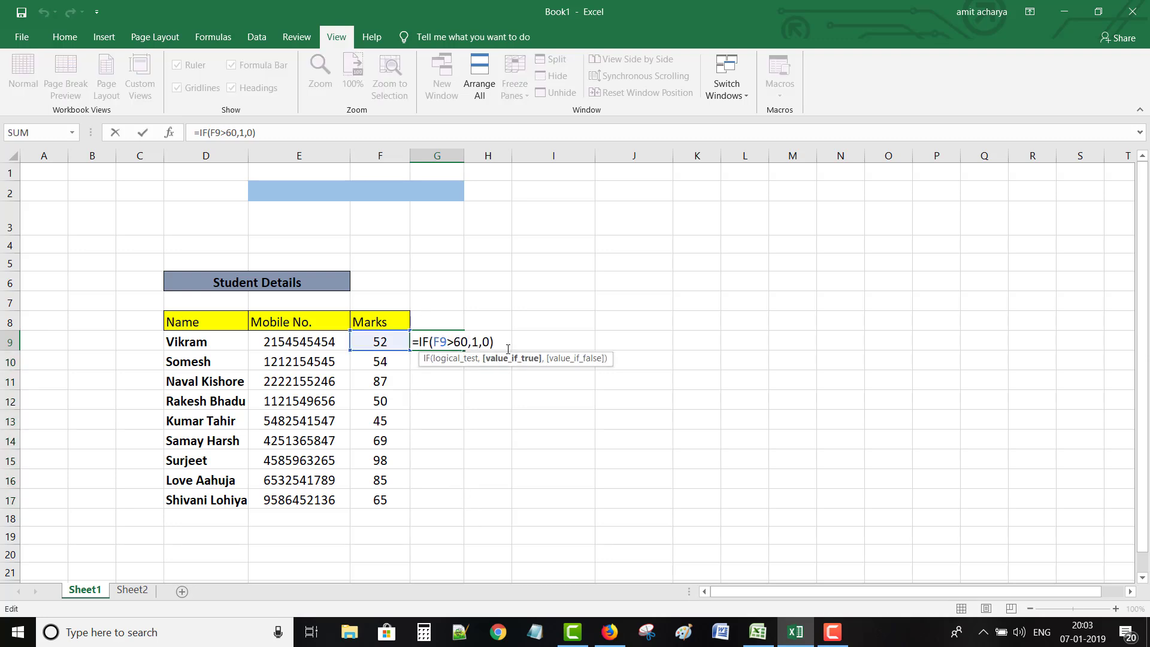
{"action": "key", "text": "Delete"}
{"action": "type", "text": "\"\""}
{"action": "type", "text": "it"}
{"action": "type", "text": "s ok"}
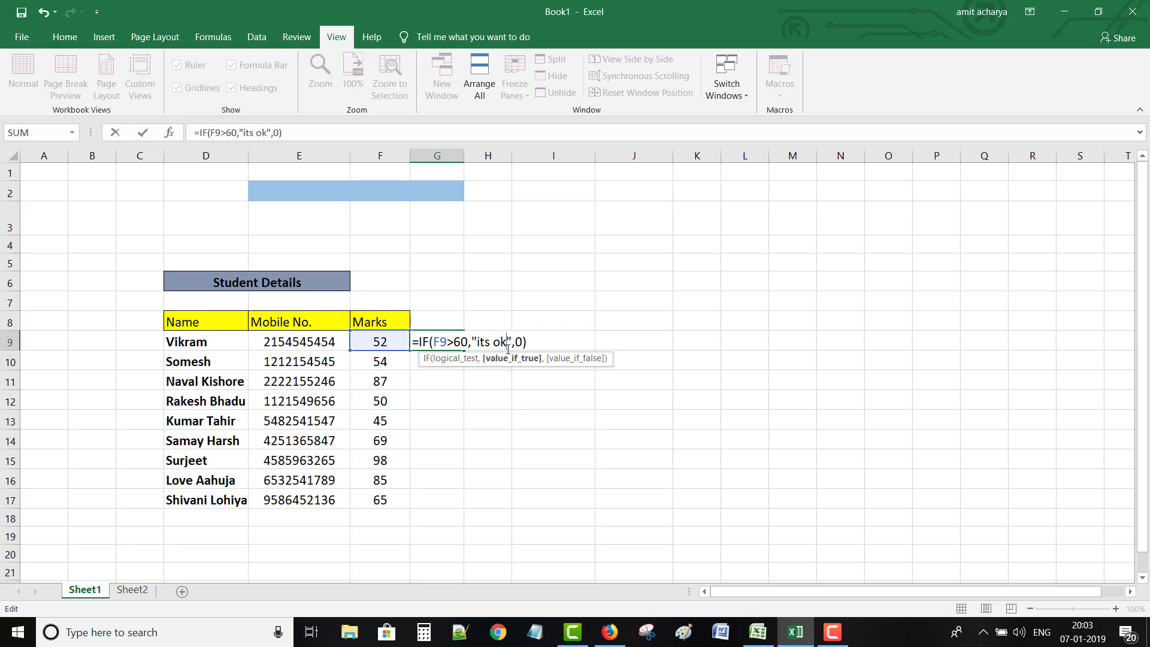
{"action": "key", "text": "Right"}
{"action": "key", "text": "Right"}
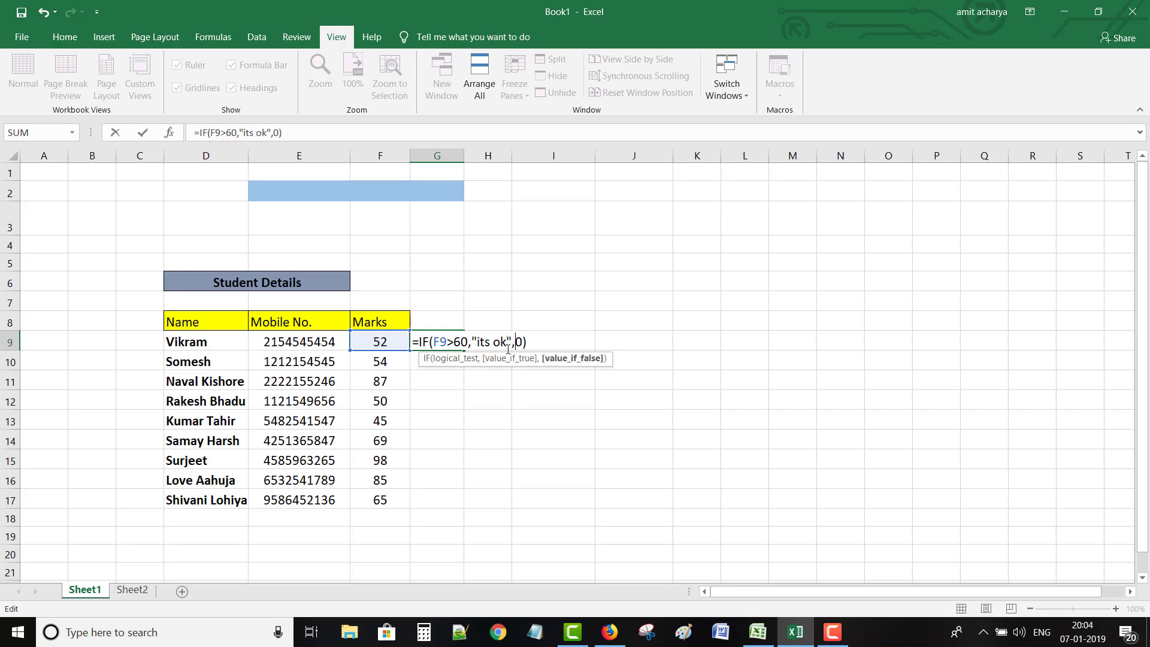
{"action": "key", "text": "Delete"}
{"action": "type", "text": "\",\"Its not ok"}
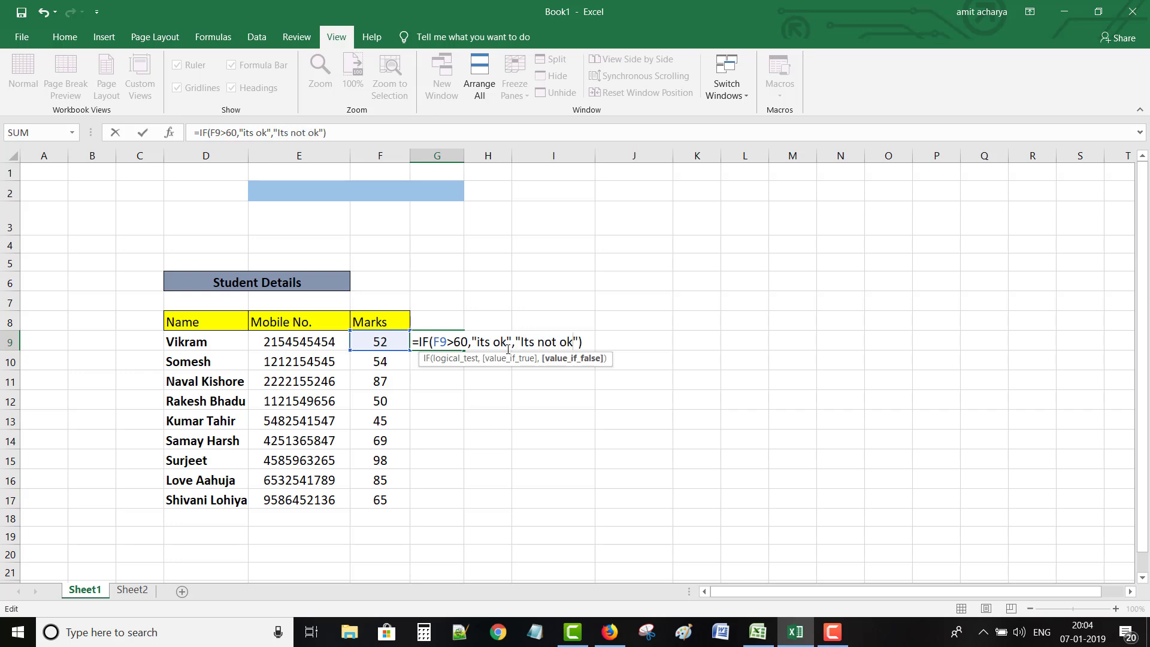
{"action": "key", "text": "Return"}
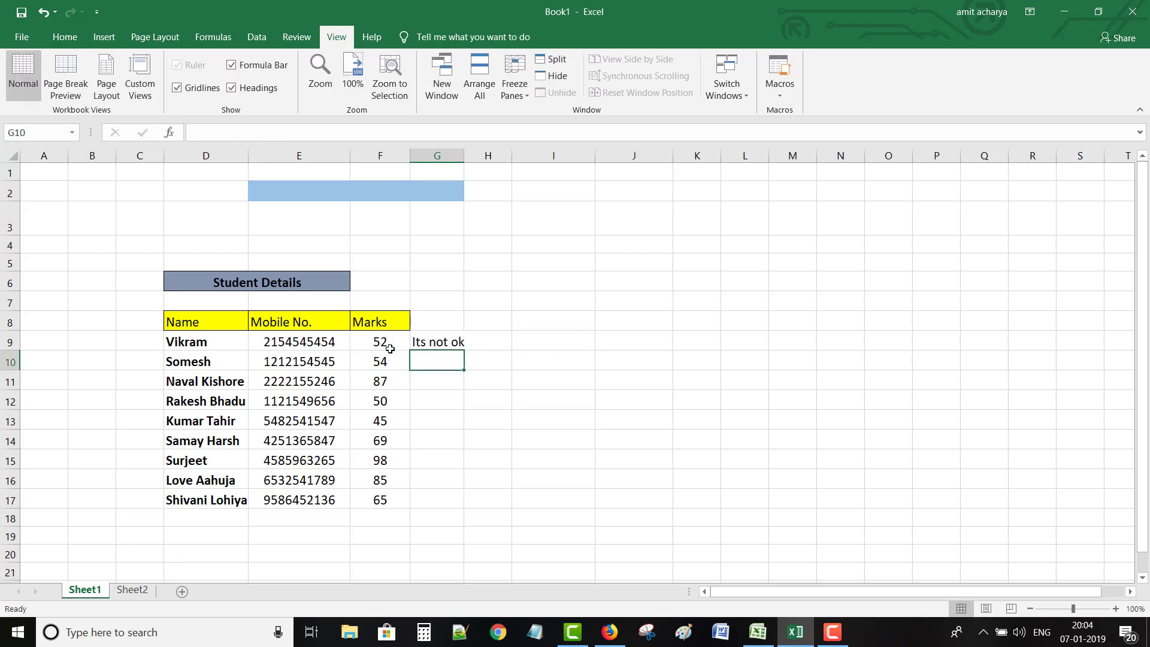
- Fill the text-result IF formula from G9 down to G18 and undo the fill
{"action": "left_click", "coordinate": [449, 346]}
{"action": "left_click_drag", "start_coordinate": [464, 351], "coordinate": [458, 522]}
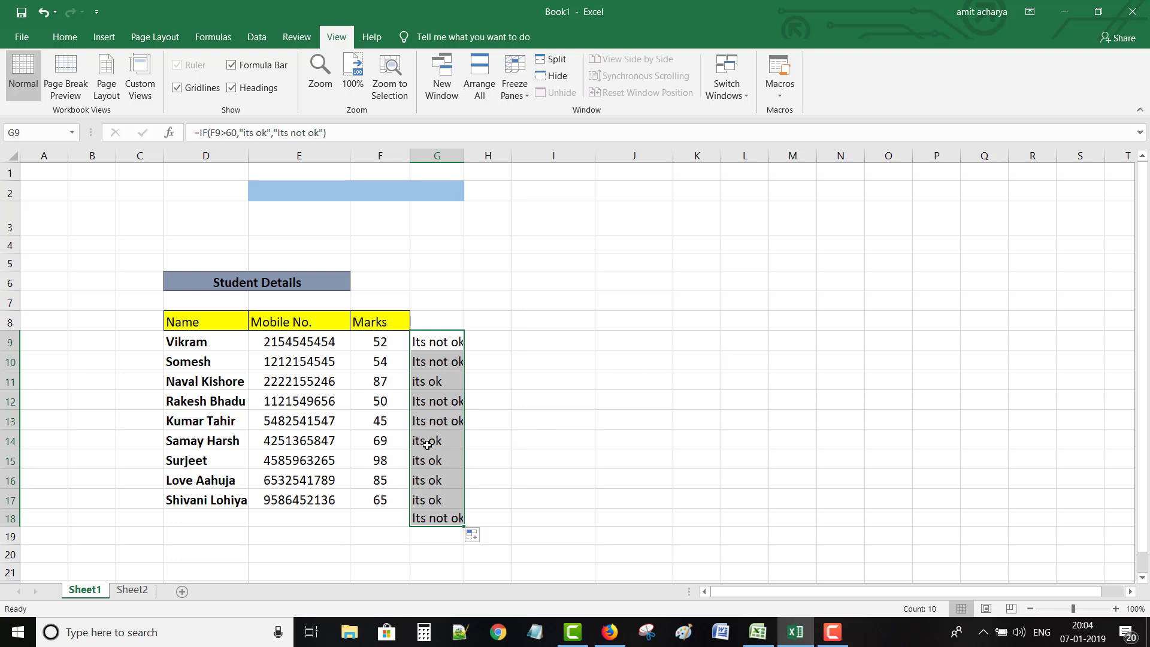
{"action": "key", "text": "ctrl+z"}
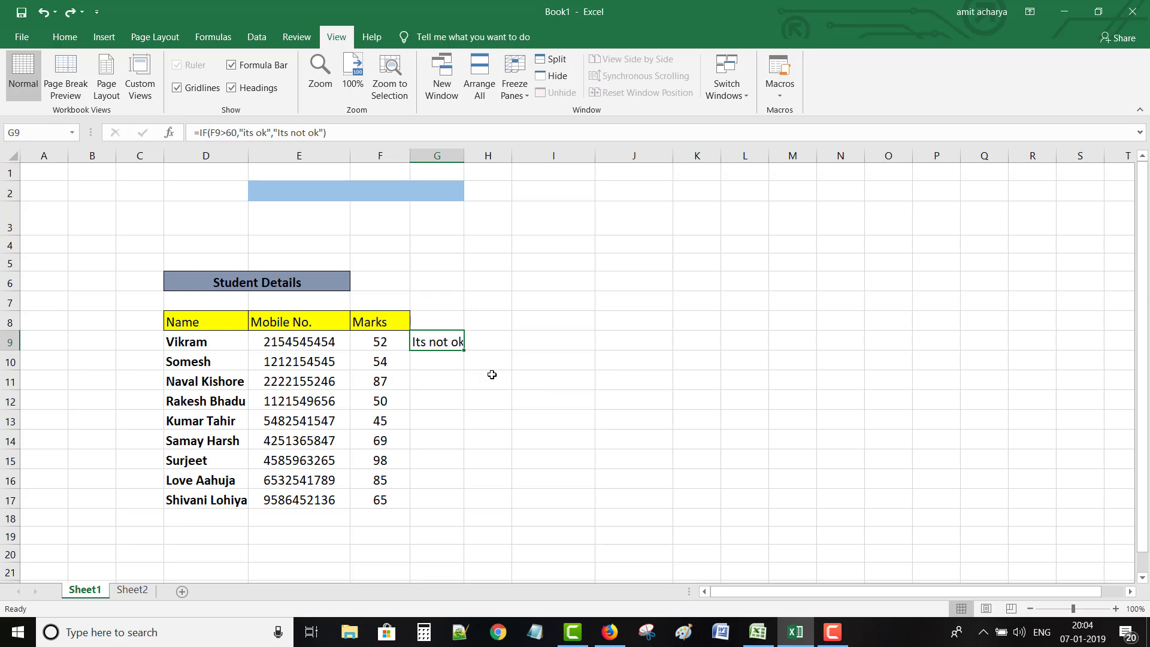
- Replace the "its ok" result in the G9 formula with the calculation F9+10
{"action": "double_click", "coordinate": [439, 342]}
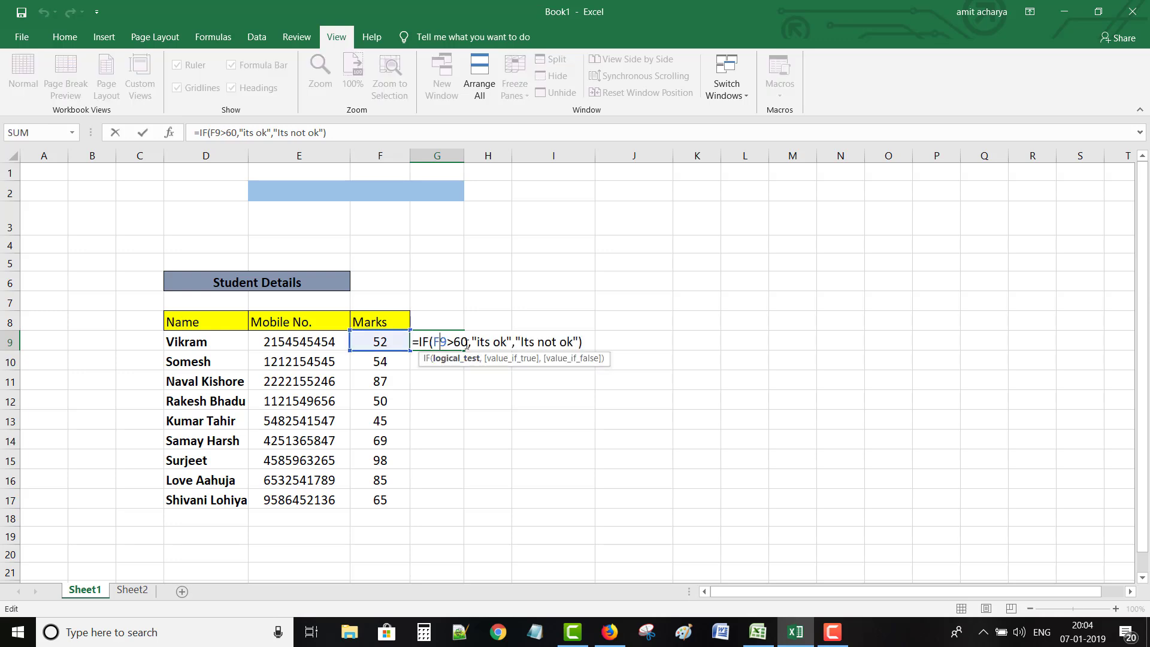
{"action": "left_click", "coordinate": [508, 342]}
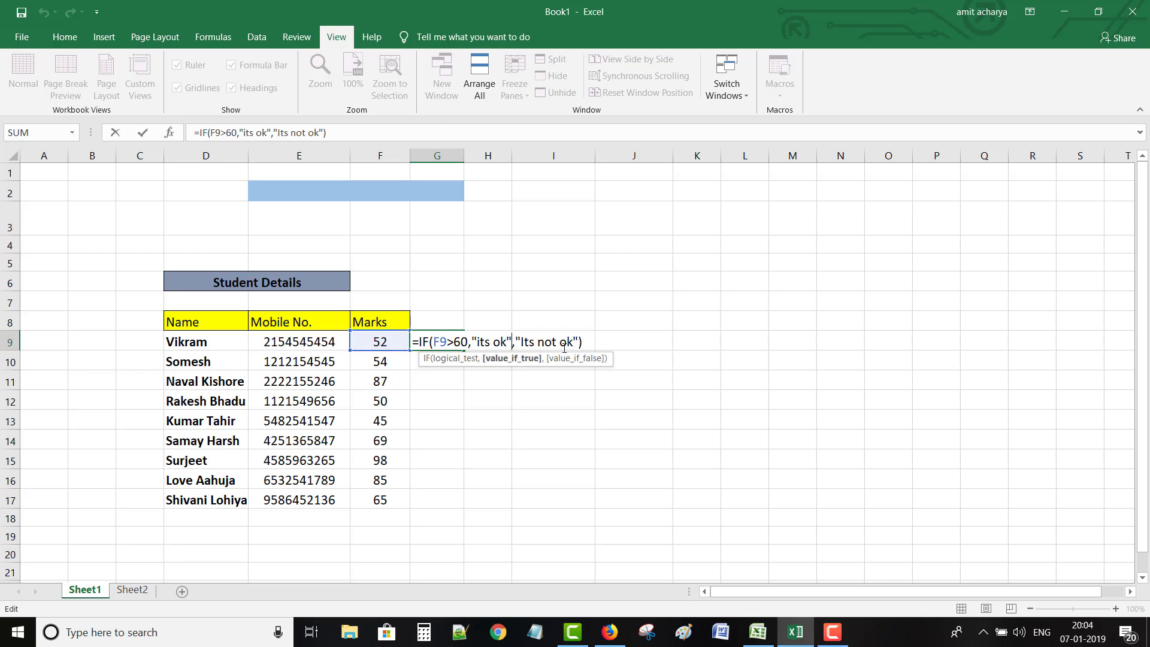
{"action": "key", "text": "BackSpace"}
{"action": "key", "text": "BackSpace"}
{"action": "key", "text": "BackSpace"}
{"action": "key", "text": "BackSpace"}
{"action": "key", "text": "BackSpace"}
{"action": "key", "text": "BackSpace"}
{"action": "key", "text": "BackSpace"}
{"action": "key", "text": "BackSpace"}
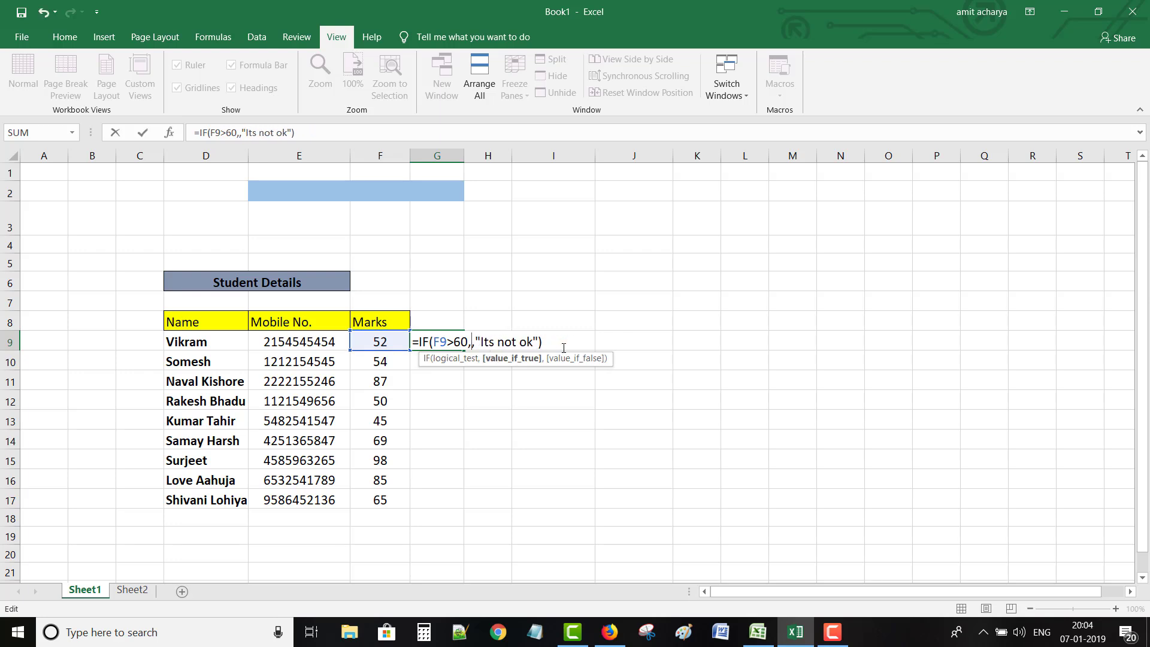
{"action": "left_click", "coordinate": [384, 342]}
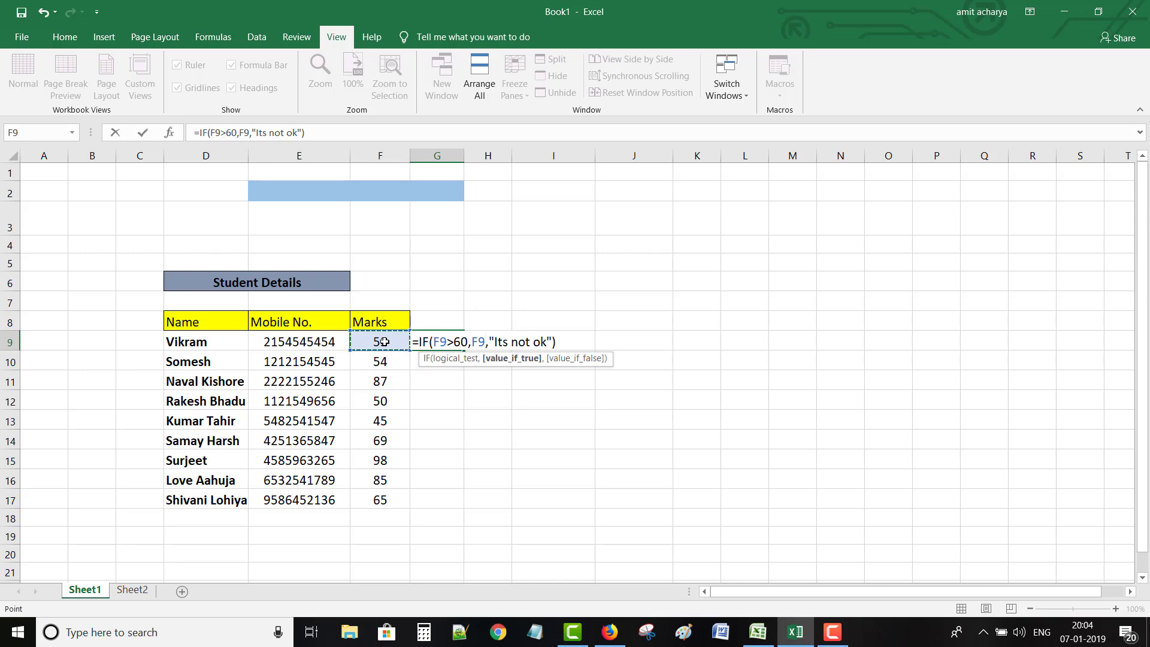
{"action": "type", "text": "+"}
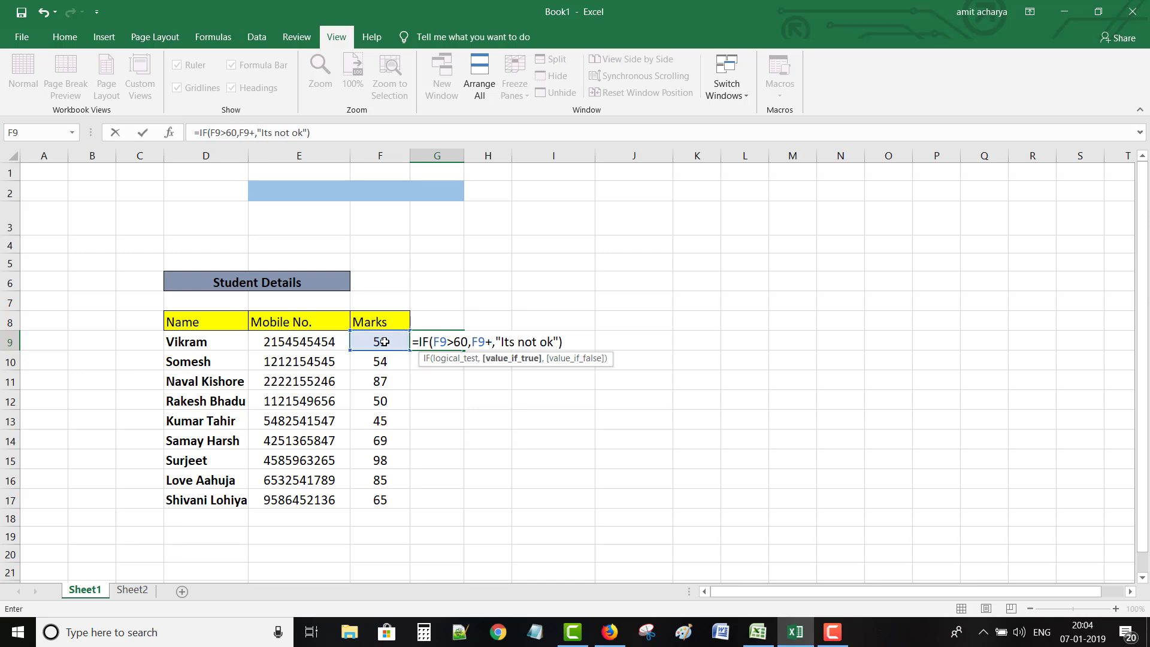
{"action": "type", "text": "10"}
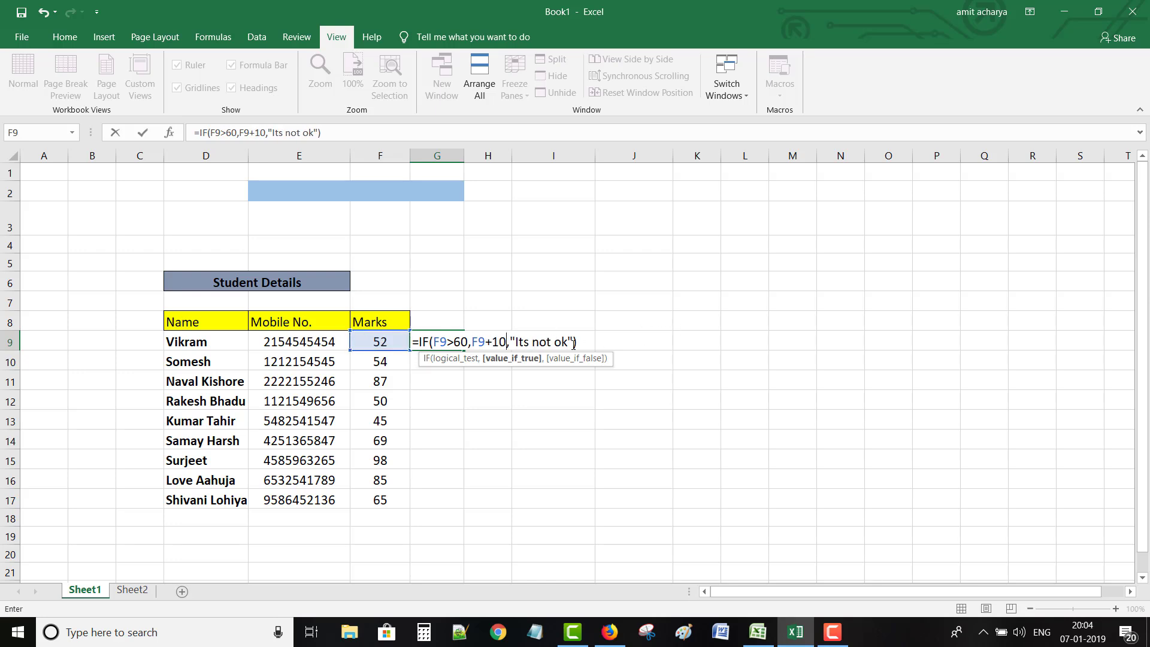
- Replace the "Its not ok" result with F9-10 and enter the G9 formula as =IF(F9>60,F9+10,F9-10)
{"action": "left_click", "coordinate": [574, 342]}
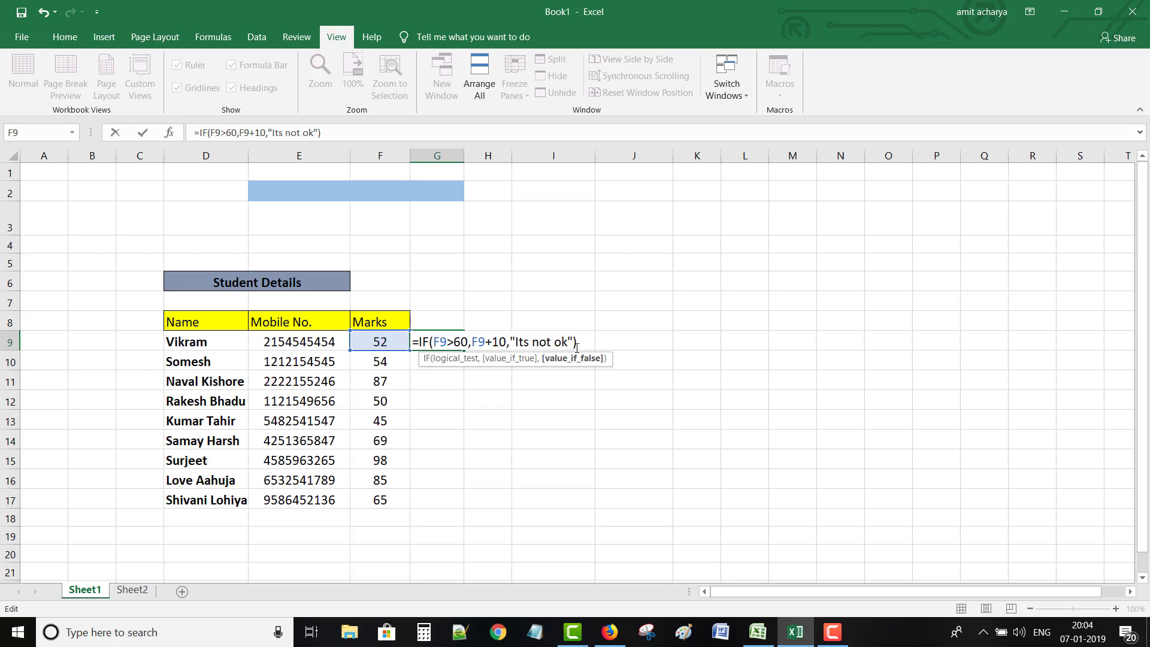
{"action": "key", "text": "BackSpace"}
{"action": "key", "text": "BackSpace"}
{"action": "key", "text": "BackSpace"}
{"action": "key", "text": "BackSpace"}
{"action": "key", "text": "BackSpace"}
{"action": "key", "text": "BackSpace"}
{"action": "key", "text": "BackSpace"}
{"action": "key", "text": "BackSpace"}
{"action": "key", "text": "BackSpace"}
{"action": "key", "text": "BackSpace"}
{"action": "key", "text": "BackSpace"}
{"action": "key", "text": "BackSpace"}
{"action": "left_click", "coordinate": [387, 340]}
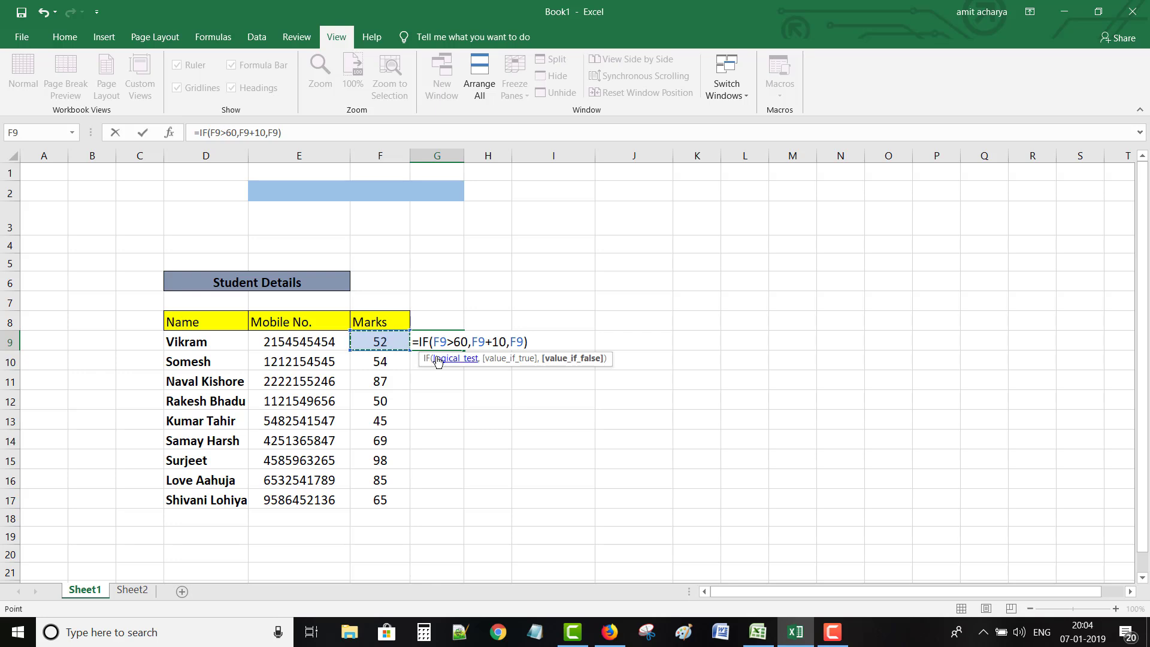
{"action": "type", "text": "-10"}
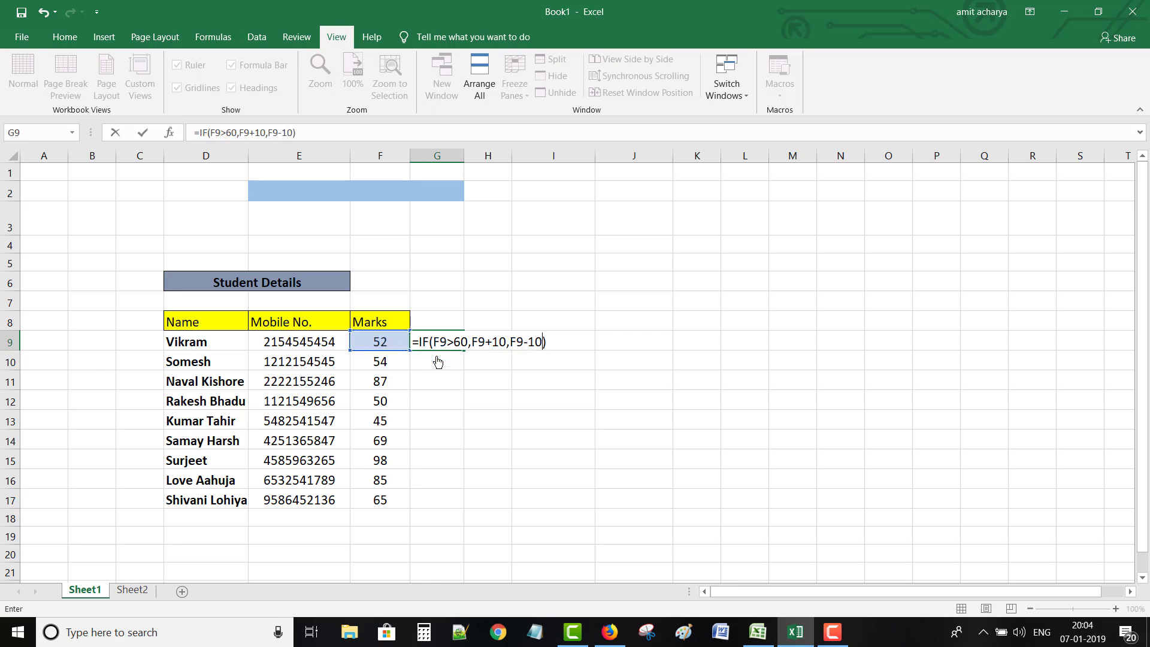
{"action": "key", "text": "Return"}
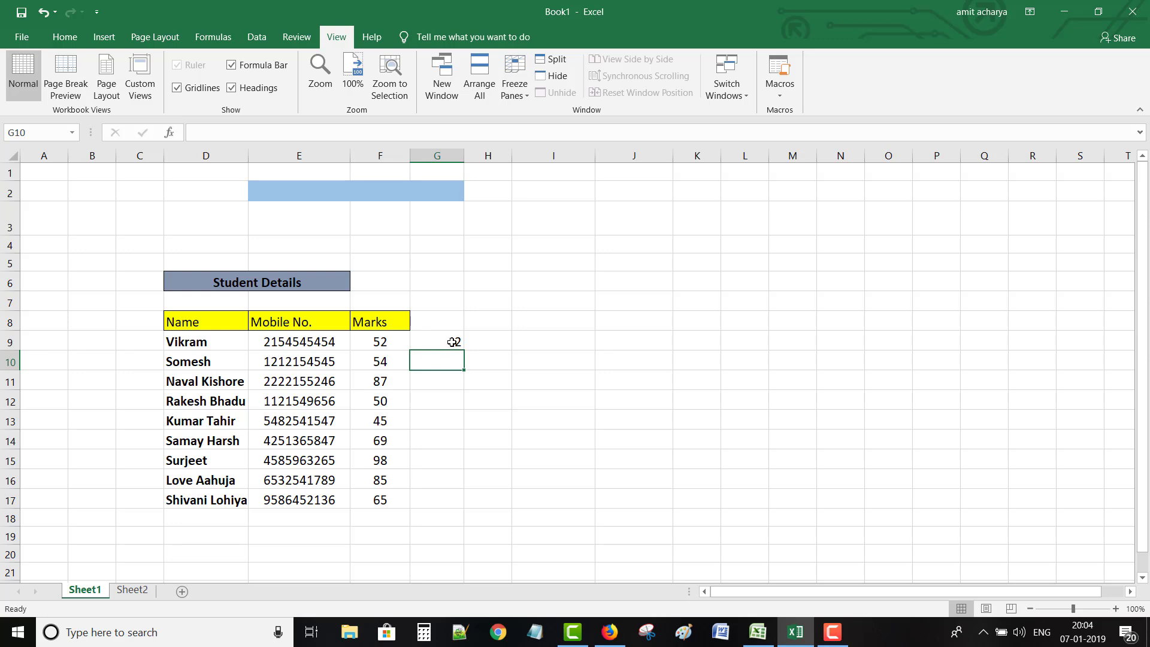
- Fill the marks adjustment formula from G9 down to G17 and check the formulas in G9 and G10
{"action": "left_click", "coordinate": [454, 342]}
{"action": "left_click_drag", "start_coordinate": [464, 351], "coordinate": [467, 510]}
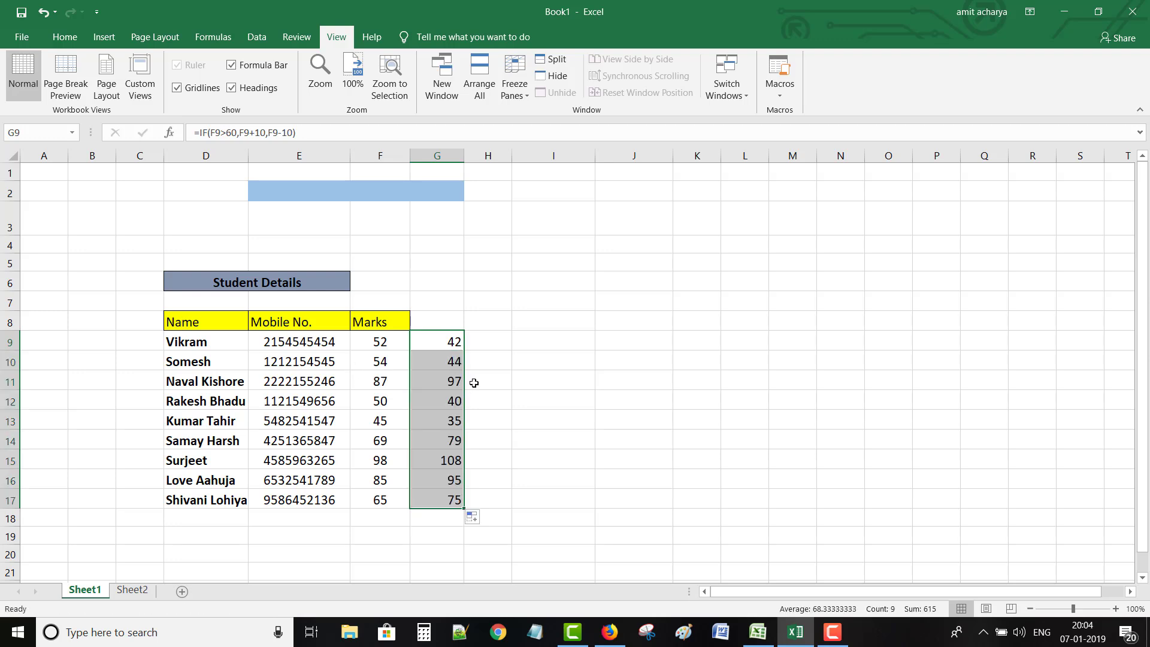
{"action": "left_click", "coordinate": [437, 341]}
{"action": "left_click", "coordinate": [438, 357]}
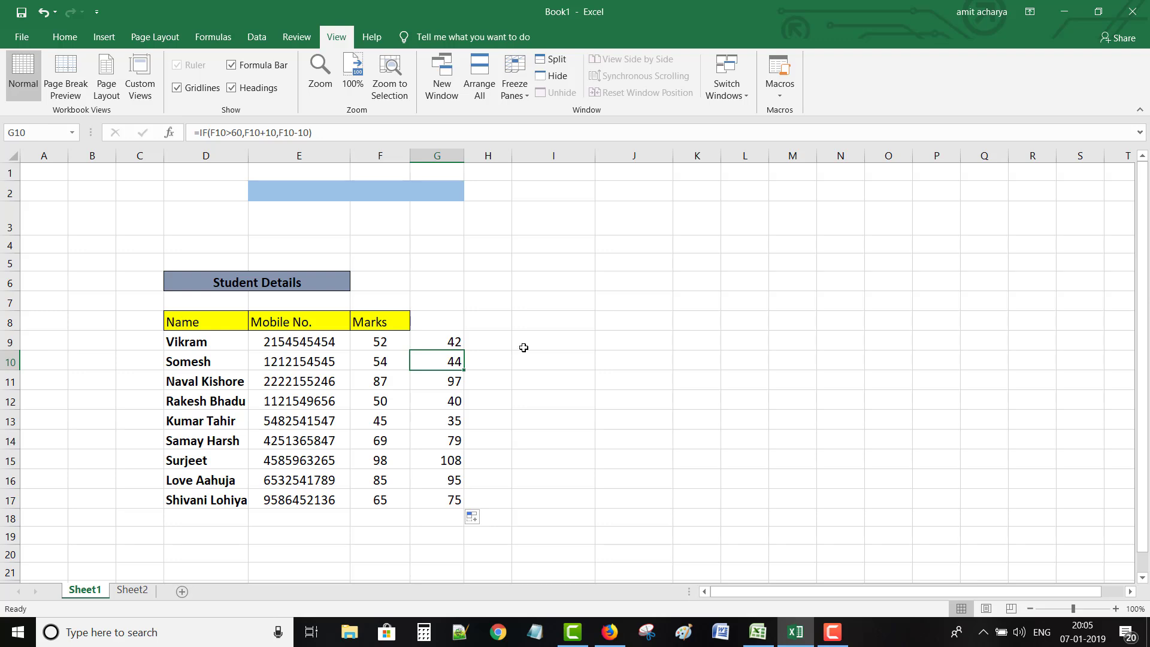
- View the student table on Sheet2, compare it with Sheet1, and return to Sheet1
{"action": "left_click", "coordinate": [132, 590]}
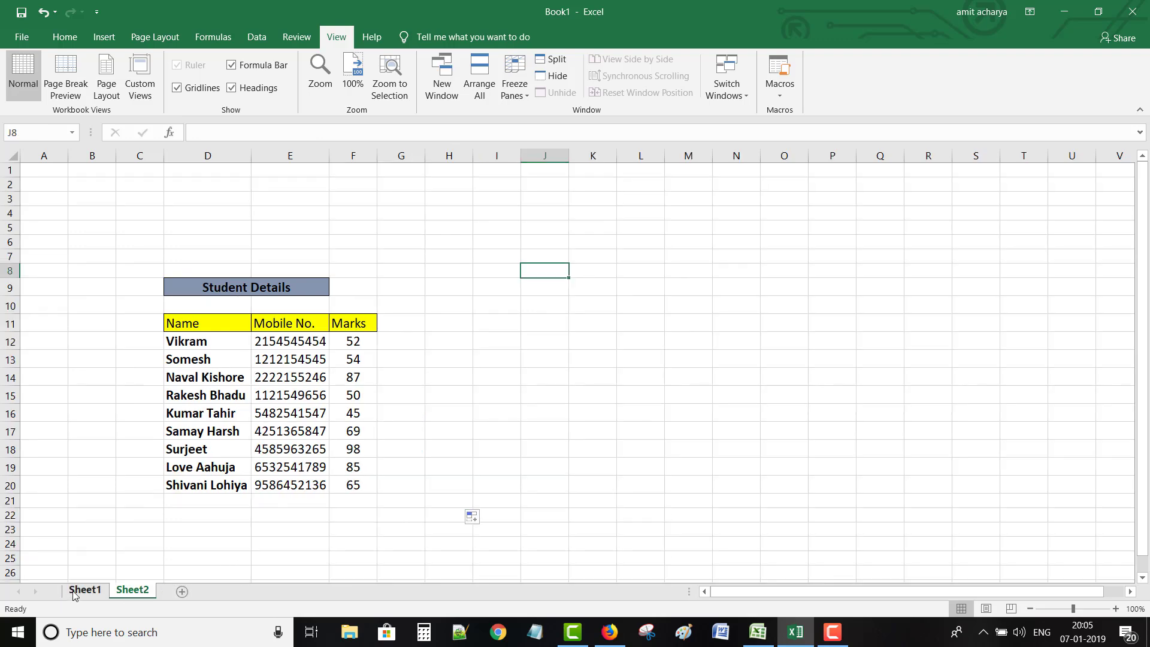
{"action": "left_click", "coordinate": [80, 592]}
{"action": "left_click", "coordinate": [134, 590]}
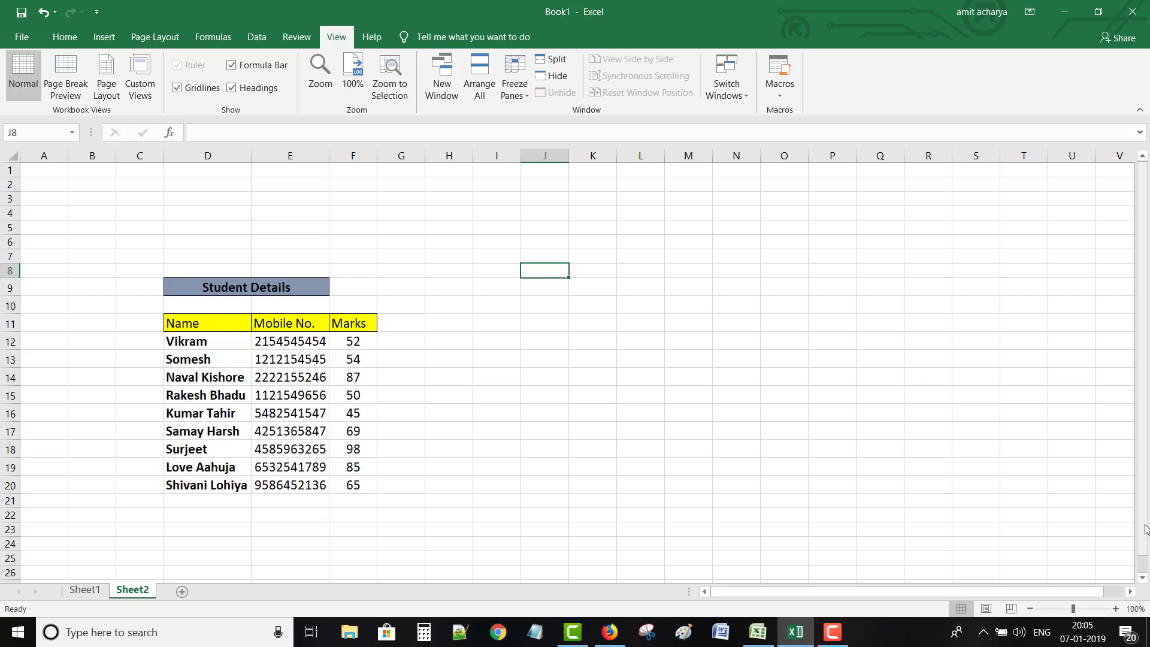
{"action": "left_click_drag", "start_coordinate": [1144, 530], "coordinate": [1144, 453]}
{"action": "left_click", "coordinate": [96, 590]}
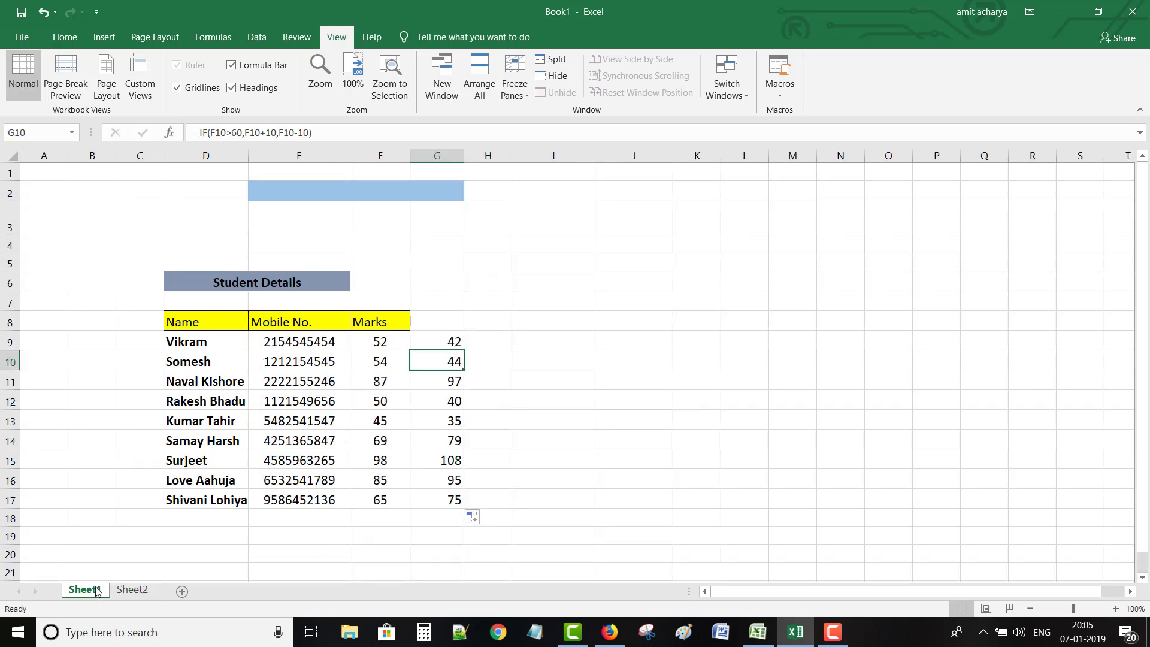